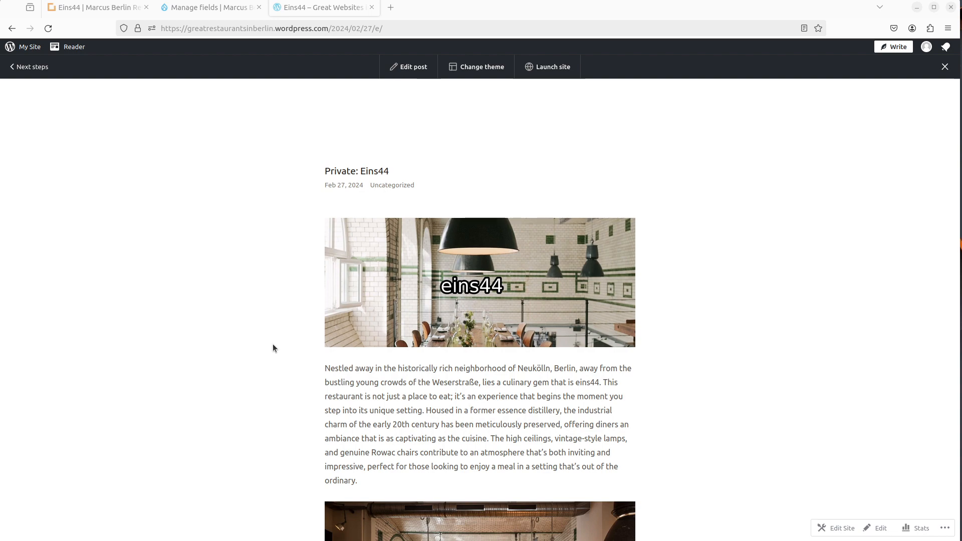
Read through the Eins44 WordPress post, from the header image and introduction down to the dish ratings under Our reviews.
{"action": "scroll", "coordinate": [272, 346], "scroll_direction": "down", "scroll_amount": 4}
{"action": "scroll", "coordinate": [272, 346], "scroll_direction": "up", "scroll_amount": 4}
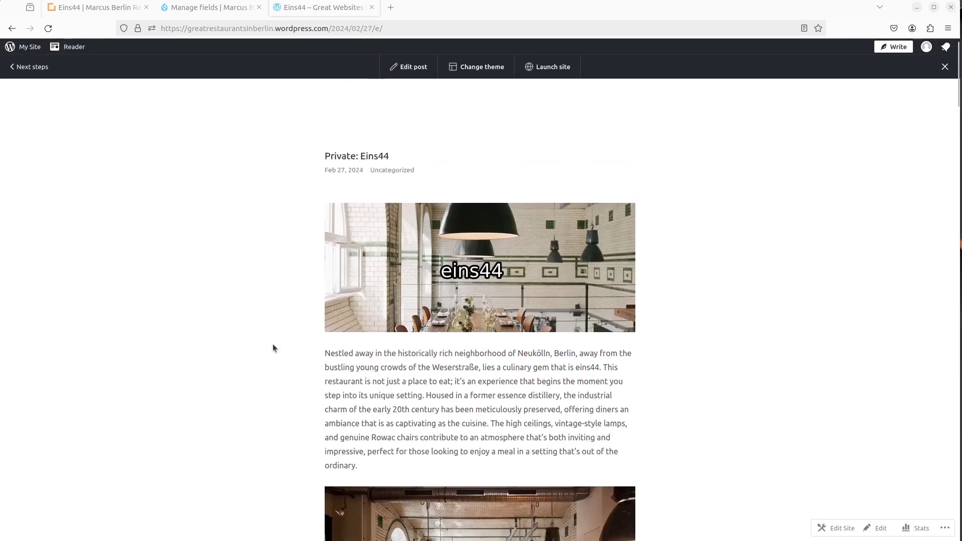
{"action": "scroll", "coordinate": [274, 348], "scroll_direction": "down", "scroll_amount": 1}
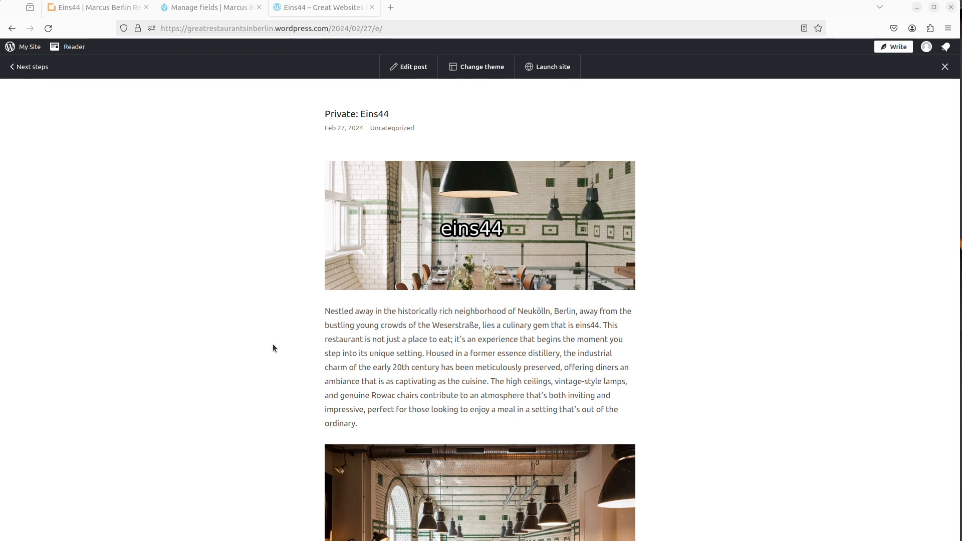
{"action": "scroll", "coordinate": [272, 348], "scroll_direction": "down", "scroll_amount": 2}
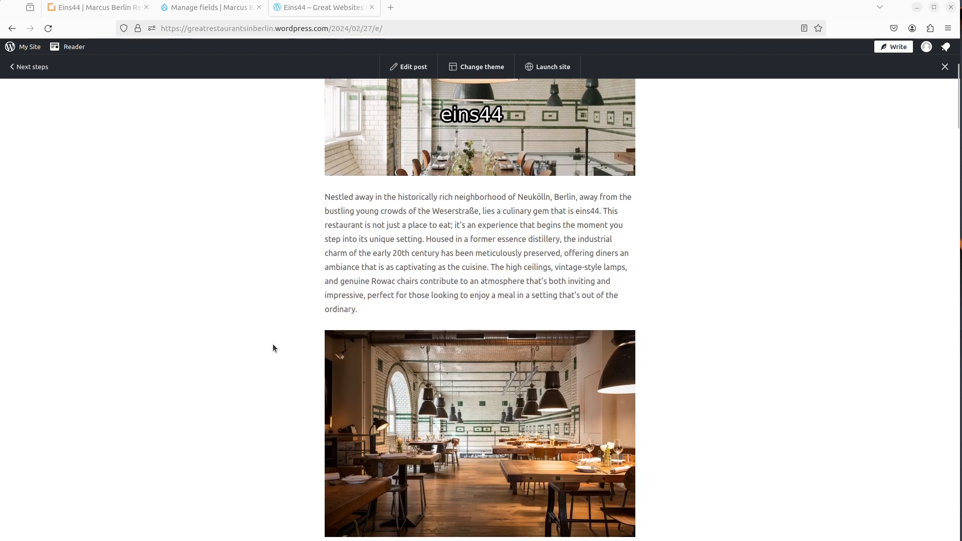
{"action": "scroll", "coordinate": [273, 348], "scroll_direction": "down", "scroll_amount": 2}
{"action": "scroll", "coordinate": [273, 347], "scroll_direction": "down", "scroll_amount": 2}
{"action": "scroll", "coordinate": [273, 347], "scroll_direction": "down", "scroll_amount": 12}
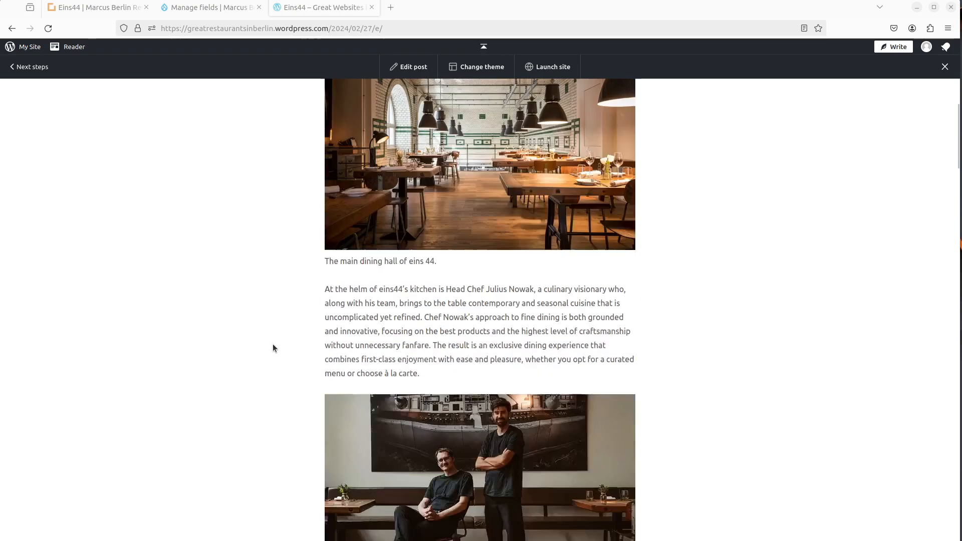
{"action": "scroll", "coordinate": [273, 344], "scroll_direction": "down", "scroll_amount": 10}
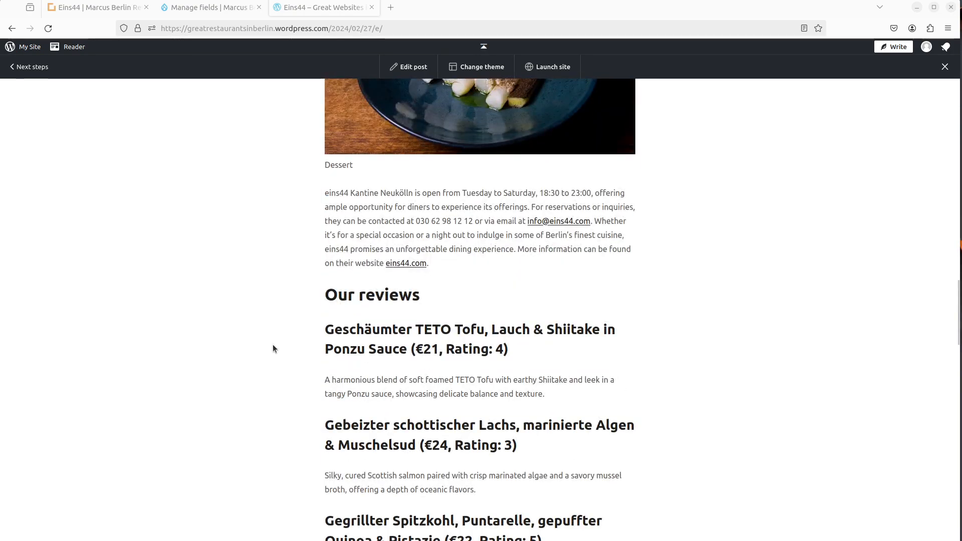
{"action": "scroll", "coordinate": [273, 345], "scroll_direction": "down", "scroll_amount": 1}
{"action": "scroll", "coordinate": [273, 349], "scroll_direction": "down", "scroll_amount": 2}
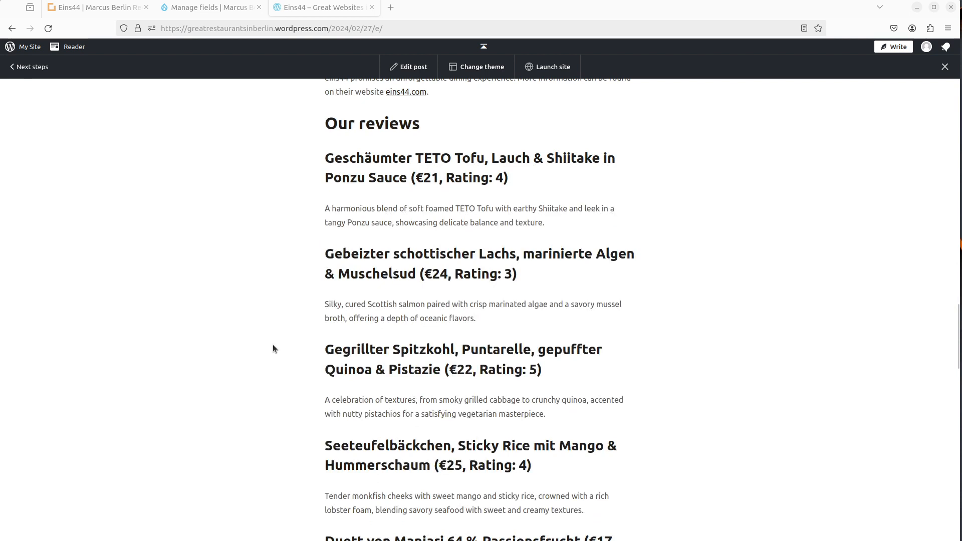
{"action": "scroll", "coordinate": [273, 345], "scroll_direction": "up", "scroll_amount": 1}
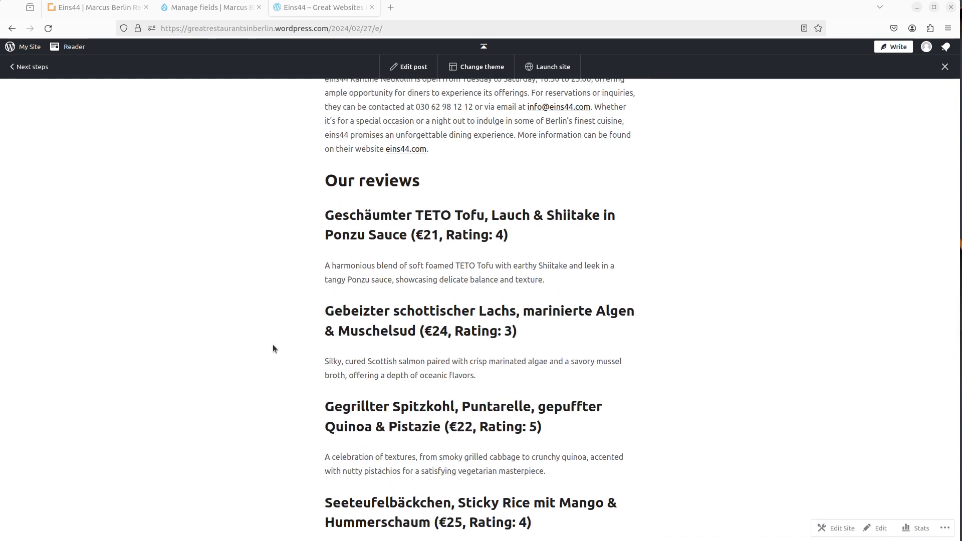
{"action": "scroll", "coordinate": [273, 349], "scroll_direction": "down", "scroll_amount": 1}
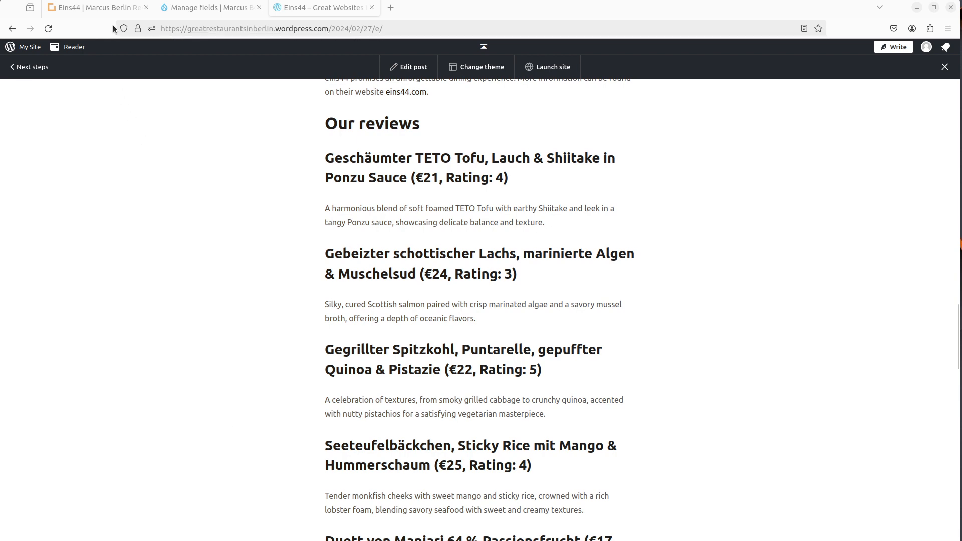
Switch to the Drupal site and review the labels and field types defined for the Review content type.
{"action": "left_click", "coordinate": [96, 7]}
{"action": "left_click", "coordinate": [211, 7]}
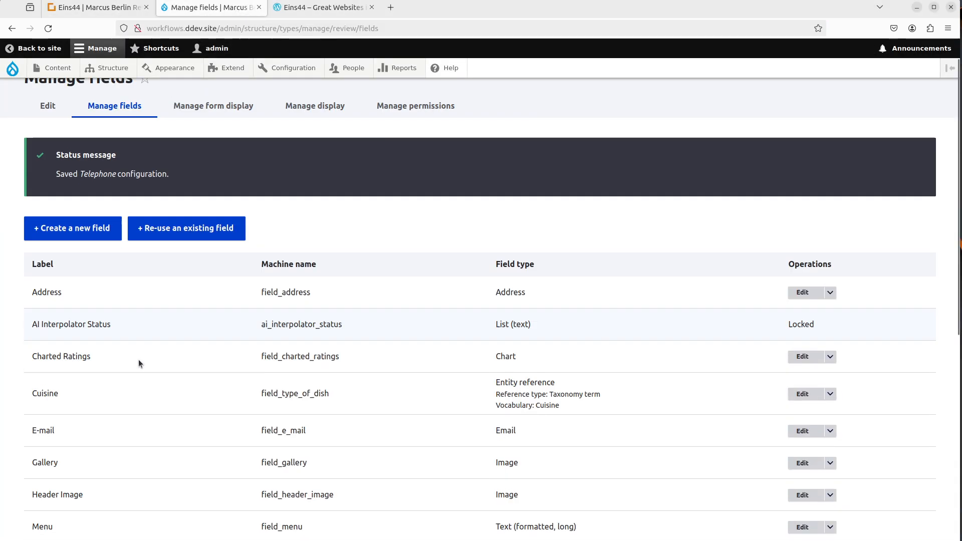
{"action": "scroll", "coordinate": [140, 365], "scroll_direction": "down", "scroll_amount": 8}
{"action": "scroll", "coordinate": [171, 388], "scroll_direction": "up", "scroll_amount": 2}
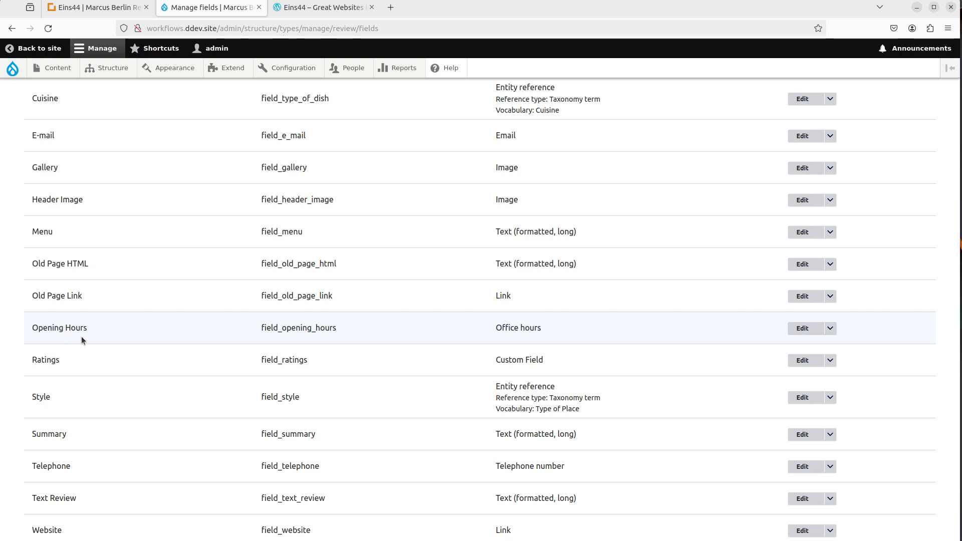
{"action": "scroll", "coordinate": [81, 336], "scroll_direction": "up", "scroll_amount": 2}
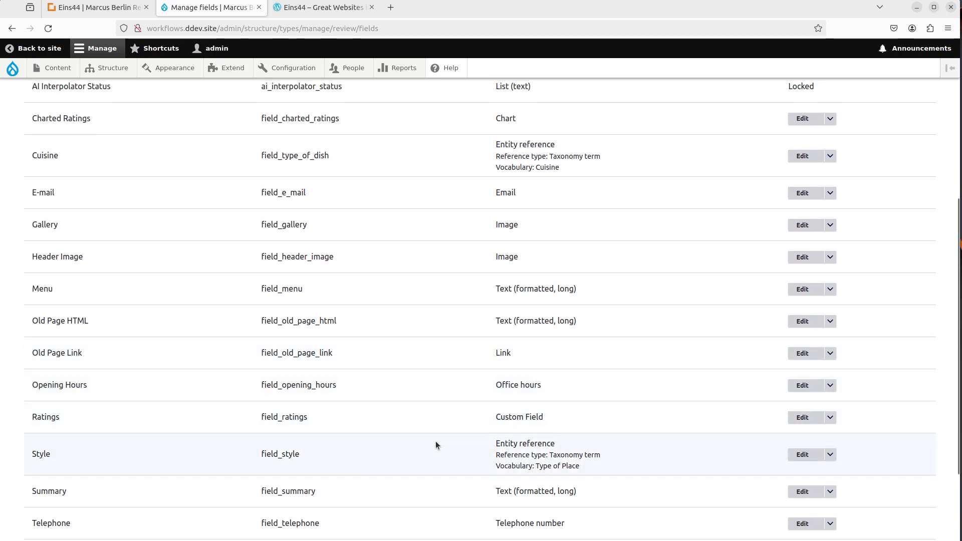
{"action": "scroll", "coordinate": [435, 440], "scroll_direction": "up", "scroll_amount": 5}
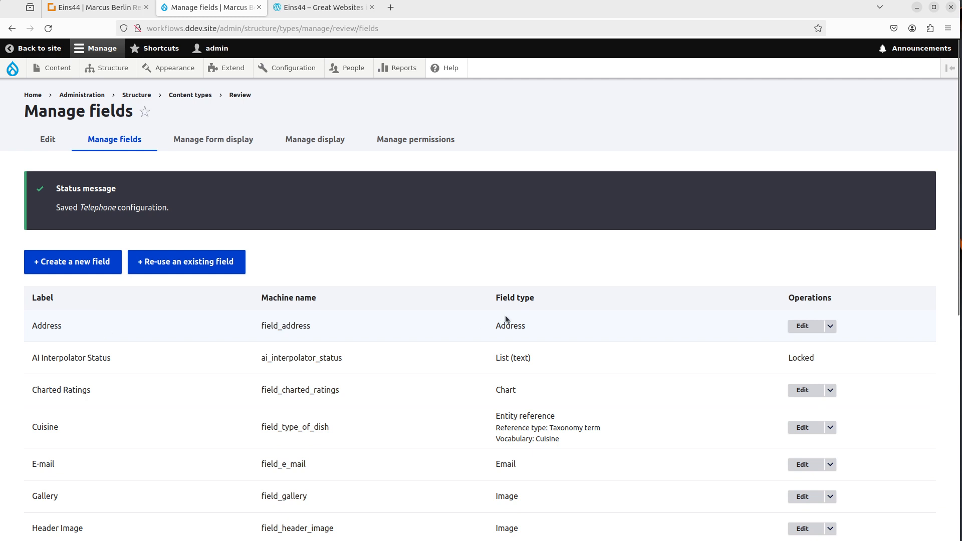
{"action": "scroll", "coordinate": [507, 325], "scroll_direction": "down", "scroll_amount": 4}
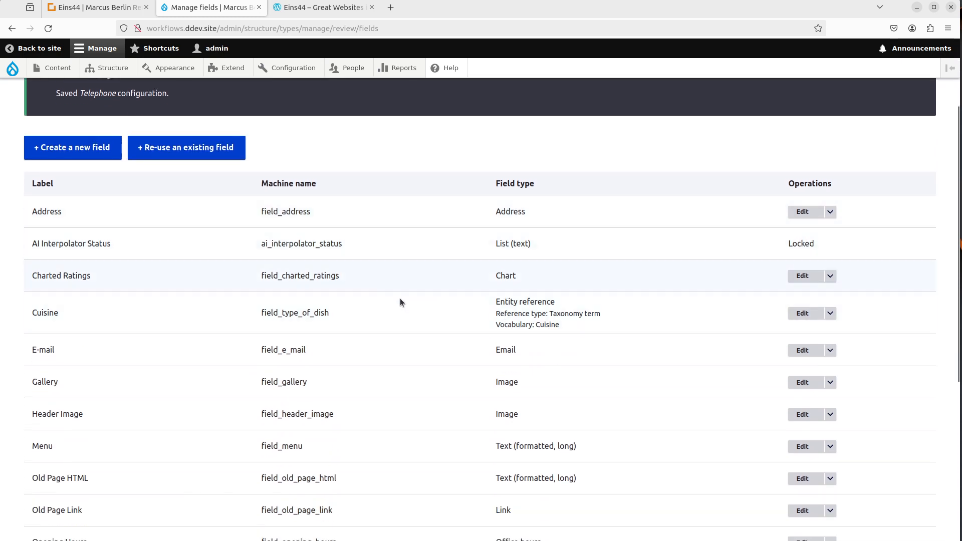
{"action": "scroll", "coordinate": [400, 300], "scroll_direction": "down", "scroll_amount": 2}
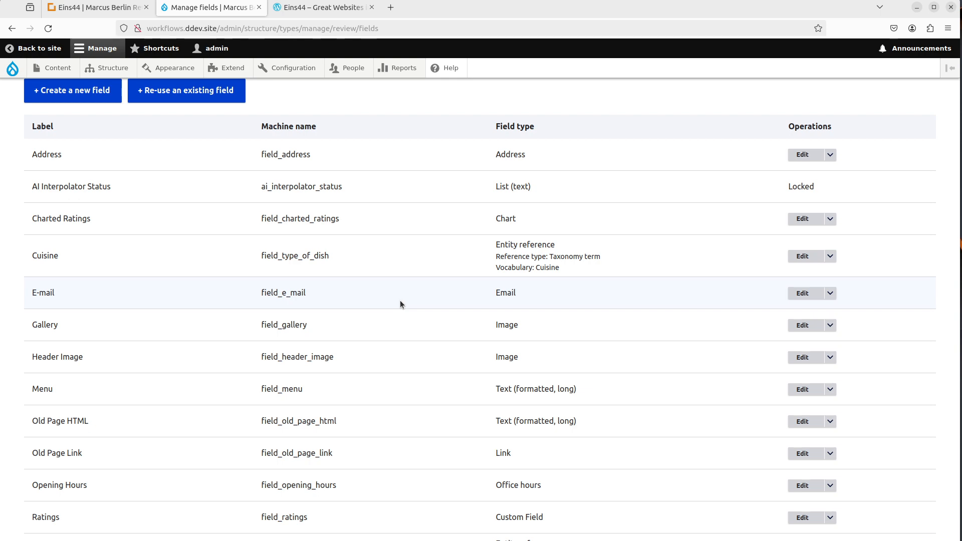
Compare the opening hours paragraph in the WordPress post with the weekday opening hours in the Drupal Eins44 review's edit form.
{"action": "left_click", "coordinate": [346, 7]}
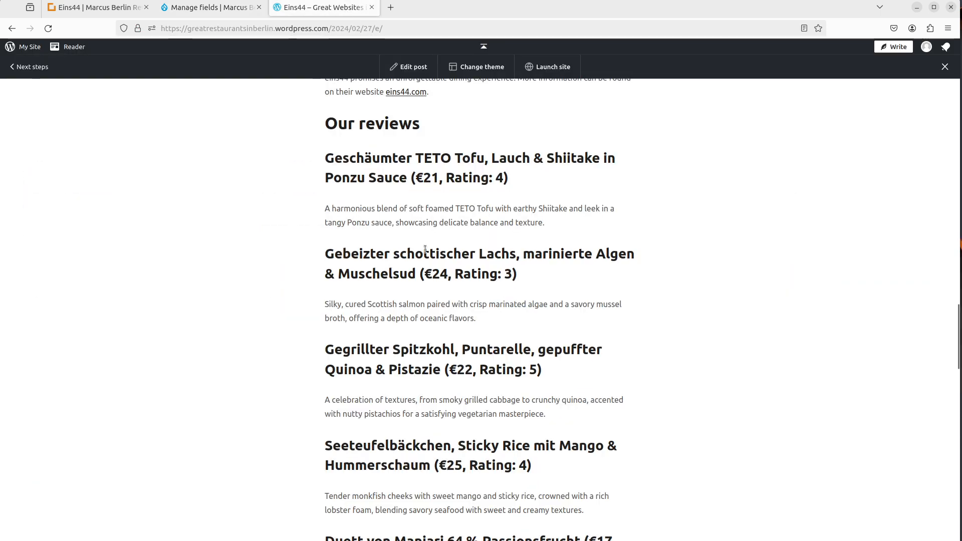
{"action": "scroll", "coordinate": [425, 249], "scroll_direction": "up", "scroll_amount": 7}
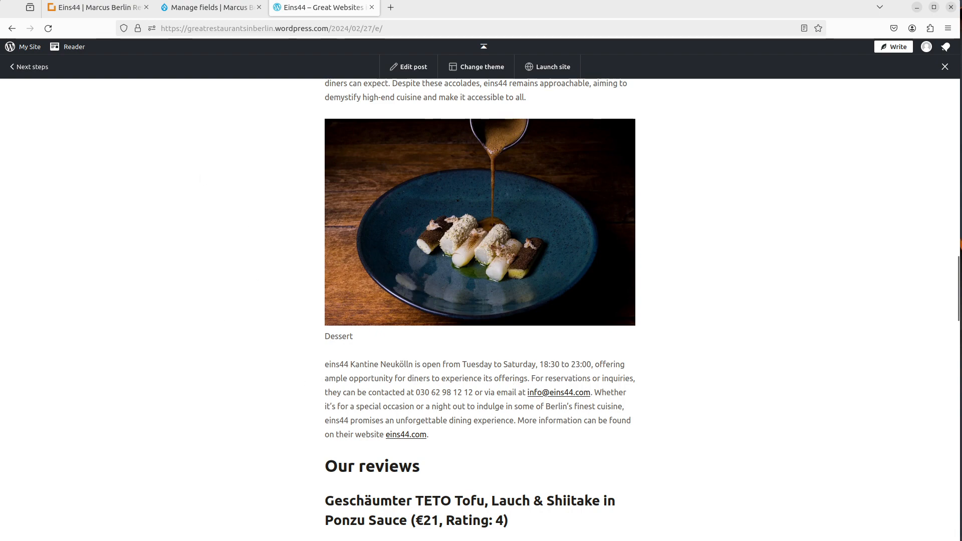
{"action": "left_click", "coordinate": [111, 8]}
{"action": "scroll", "coordinate": [142, 262], "scroll_direction": "up", "scroll_amount": 7}
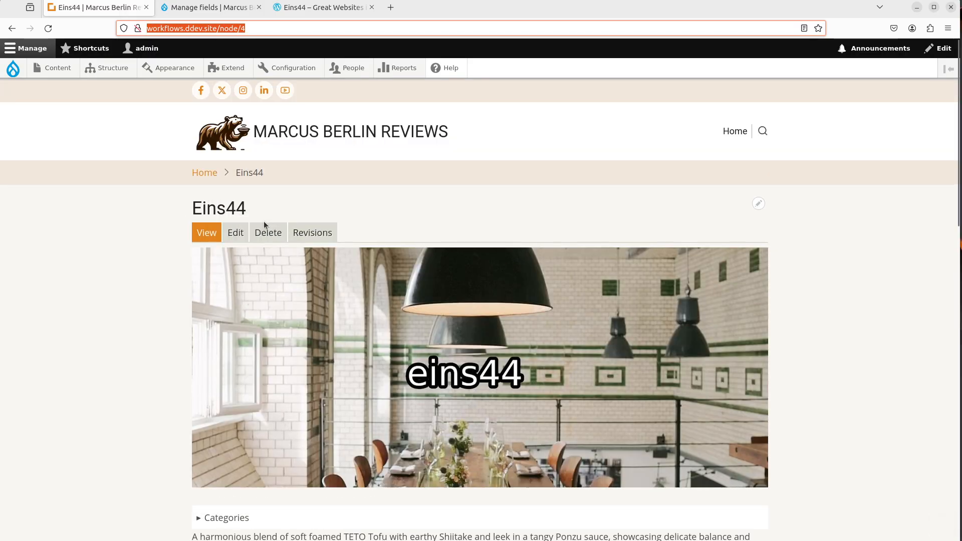
{"action": "left_click", "coordinate": [235, 232]}
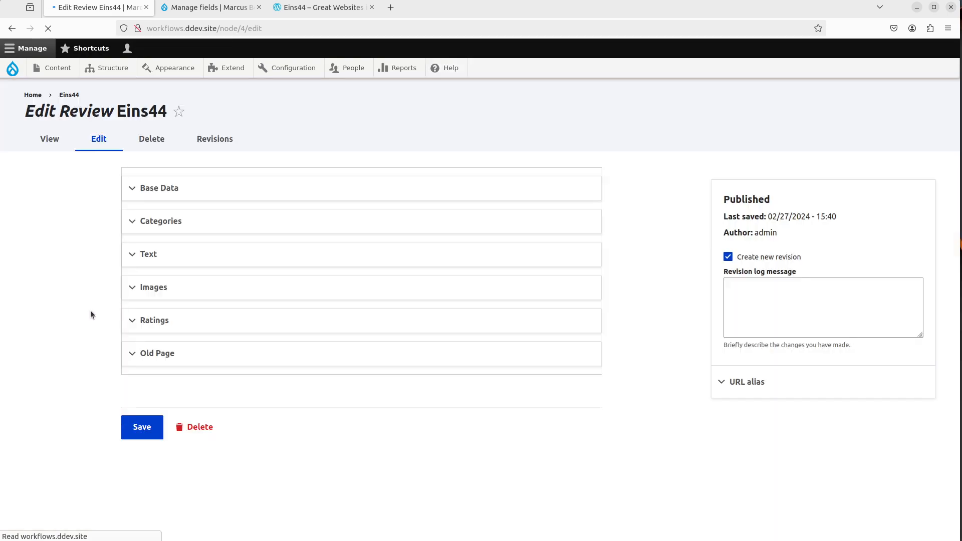
{"action": "scroll", "coordinate": [70, 286], "scroll_direction": "down", "scroll_amount": 5}
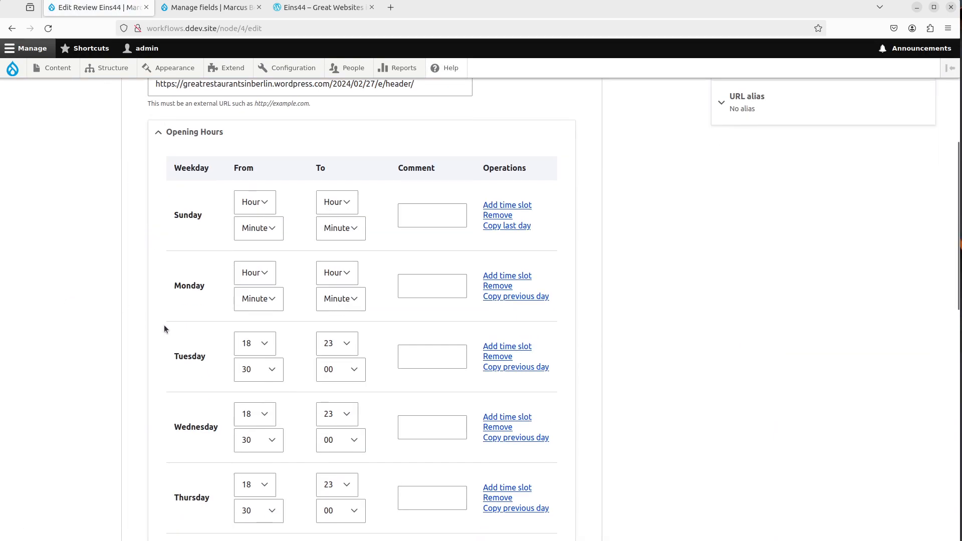
{"action": "scroll", "coordinate": [230, 296], "scroll_direction": "down", "scroll_amount": 2}
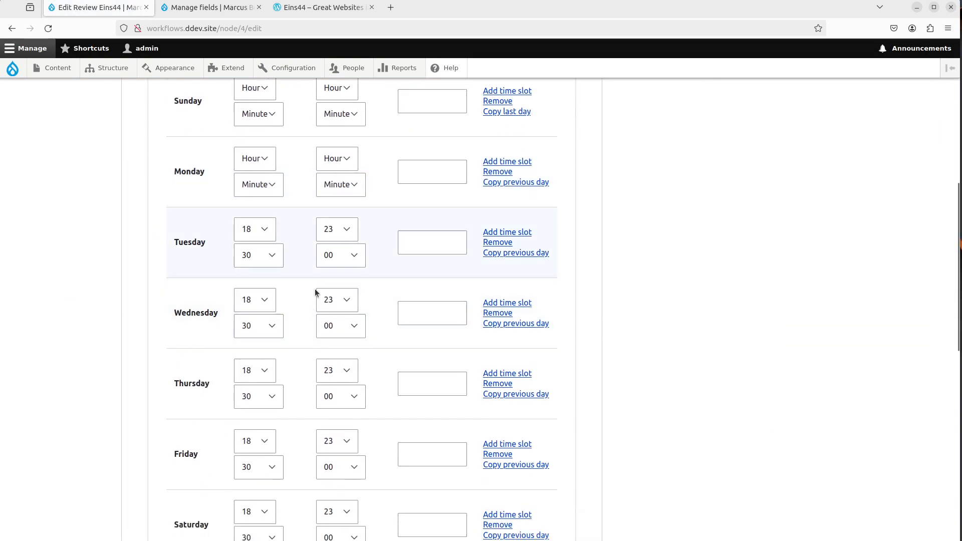
{"action": "key", "text": "alt+Left"}
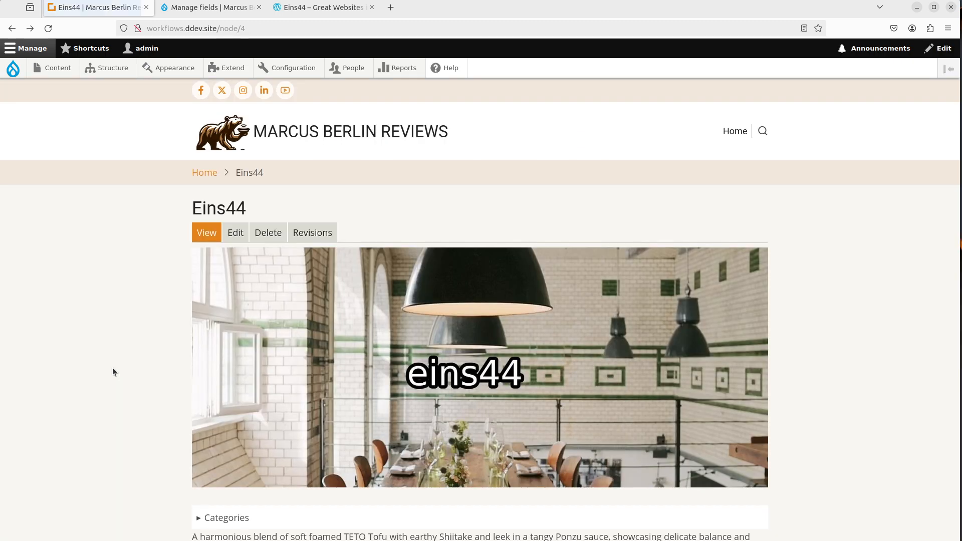
Compare the dish reviews in the WordPress post with the ratings chart and review texts on the Drupal Eins44 page.
{"action": "left_click", "coordinate": [336, 14]}
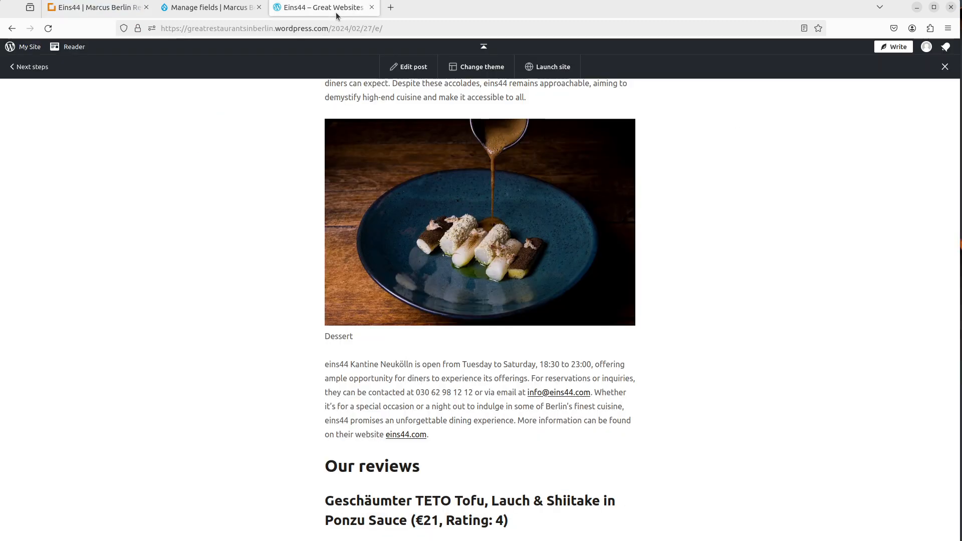
{"action": "scroll", "coordinate": [245, 314], "scroll_direction": "down", "scroll_amount": 3}
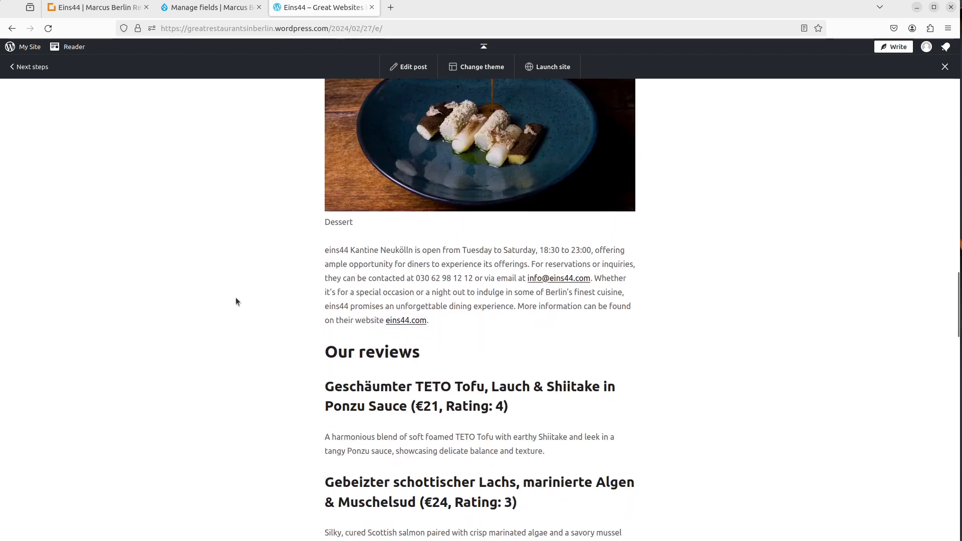
{"action": "left_click", "coordinate": [112, 14]}
{"action": "scroll", "coordinate": [122, 279], "scroll_direction": "down", "scroll_amount": 6}
{"action": "scroll", "coordinate": [121, 279], "scroll_direction": "down", "scroll_amount": 6}
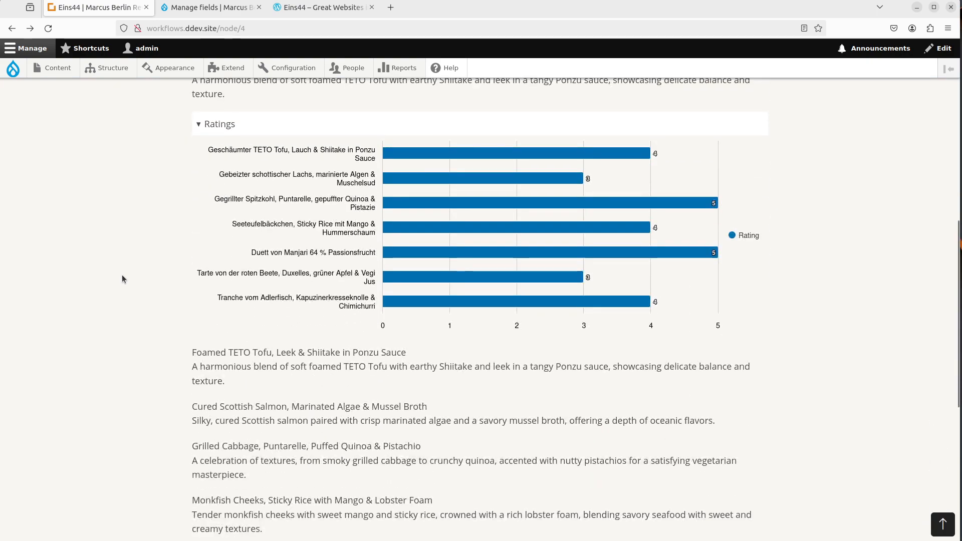
{"action": "scroll", "coordinate": [373, 330], "scroll_direction": "up", "scroll_amount": 2}
{"action": "scroll", "coordinate": [373, 331], "scroll_direction": "down", "scroll_amount": 8}
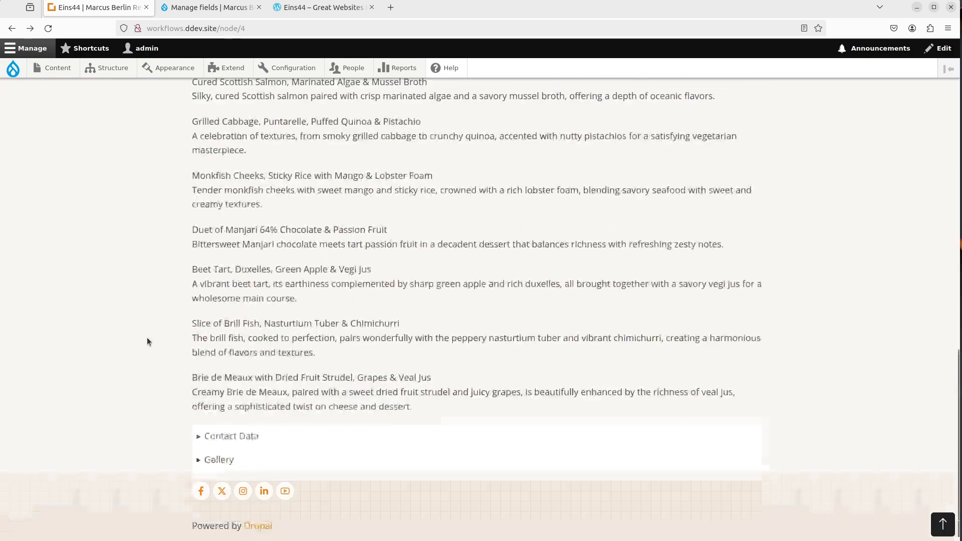
Expand the Contact Data and Gallery sections of the Eins44 review and examine the contact details, map, opening hours and images.
{"action": "left_click", "coordinate": [224, 447]}
{"action": "left_click", "coordinate": [224, 427]}
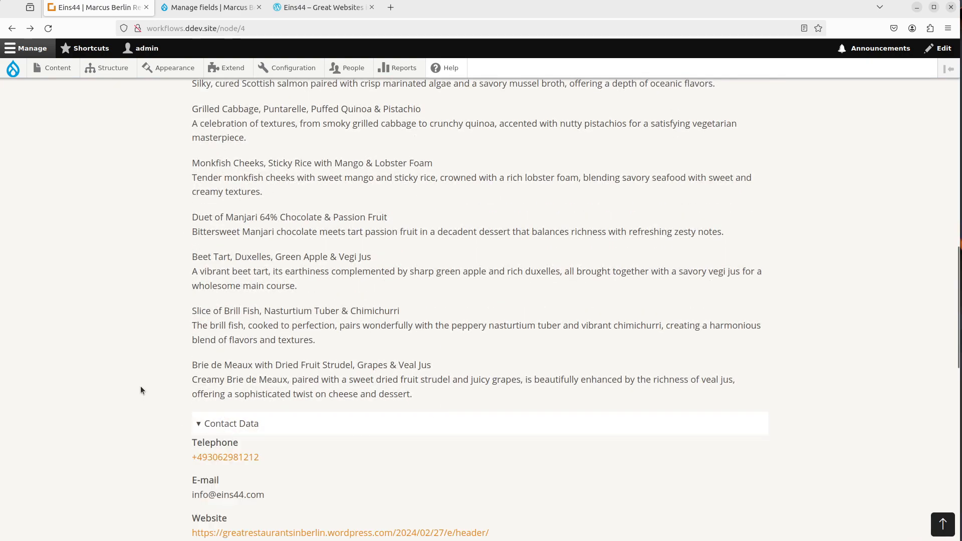
{"action": "scroll", "coordinate": [151, 343], "scroll_direction": "down", "scroll_amount": 3}
{"action": "scroll", "coordinate": [149, 359], "scroll_direction": "down", "scroll_amount": 2}
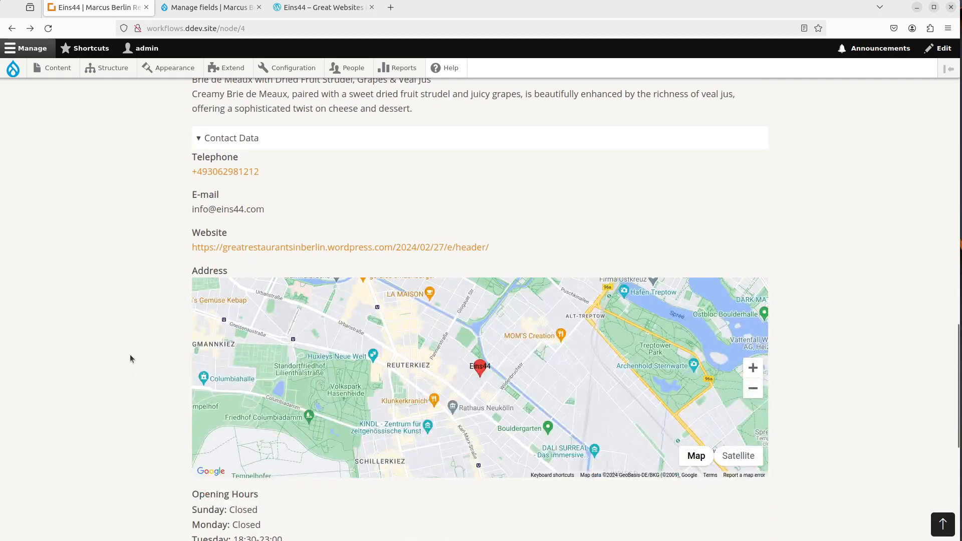
{"action": "scroll", "coordinate": [333, 371], "scroll_direction": "down", "scroll_amount": 2}
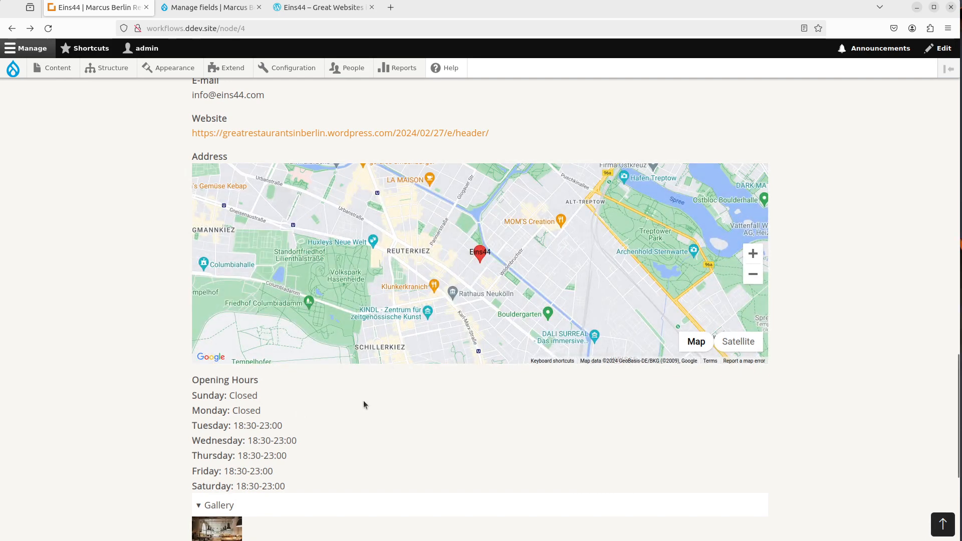
{"action": "scroll", "coordinate": [329, 431], "scroll_direction": "down", "scroll_amount": 2}
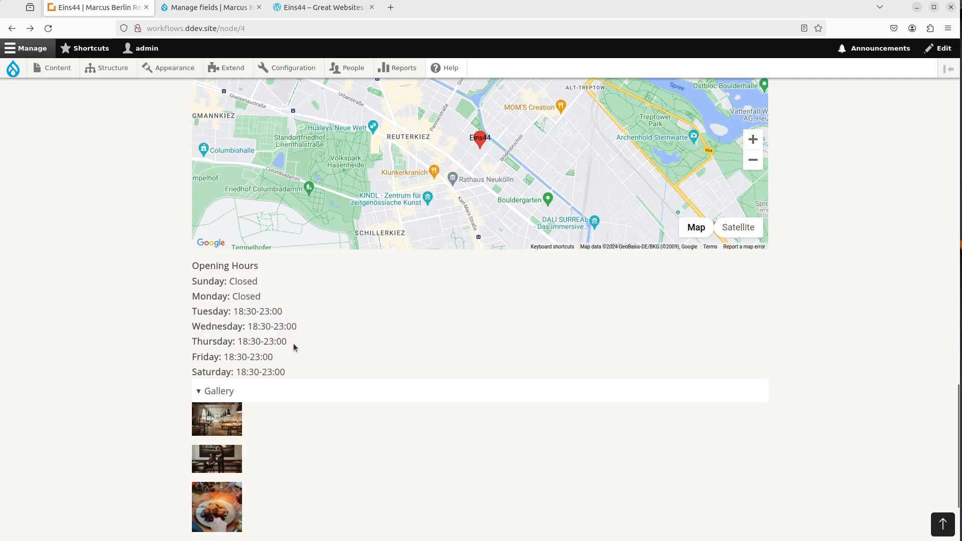
{"action": "scroll", "coordinate": [181, 366], "scroll_direction": "down", "scroll_amount": 2}
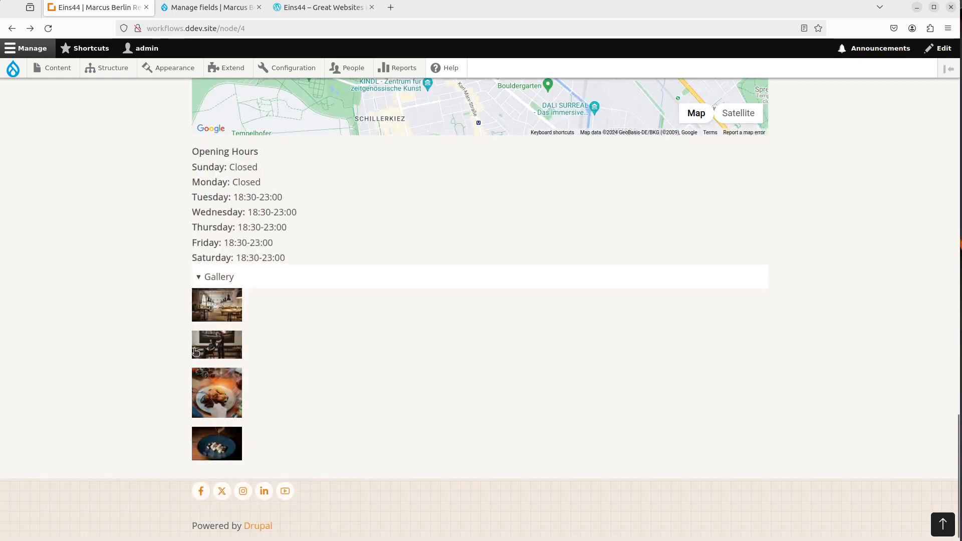
{"action": "scroll", "coordinate": [143, 388], "scroll_direction": "up", "scroll_amount": 1}
{"action": "scroll", "coordinate": [143, 387], "scroll_direction": "up", "scroll_amount": 10}
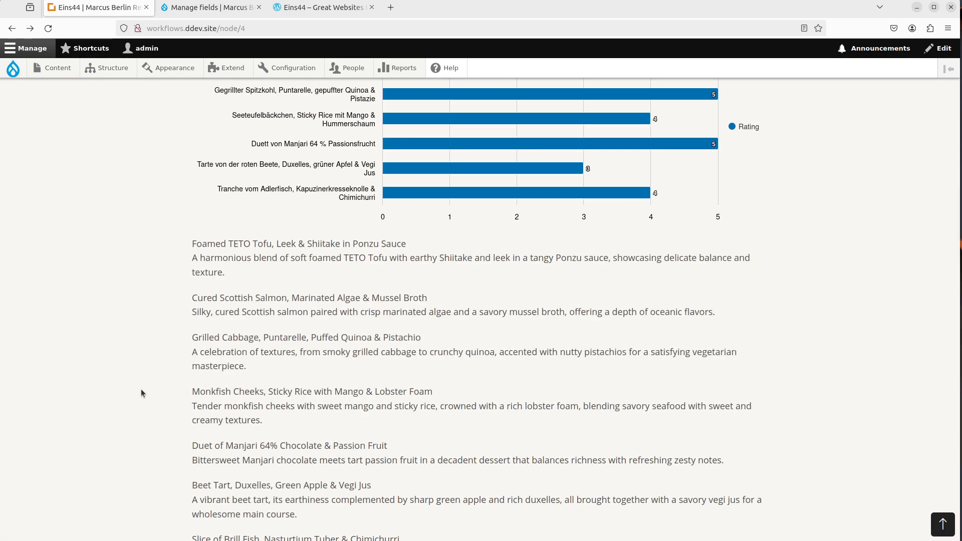
{"action": "scroll", "coordinate": [141, 389], "scroll_direction": "up", "scroll_amount": 3}
{"action": "scroll", "coordinate": [141, 389], "scroll_direction": "up", "scroll_amount": 2}
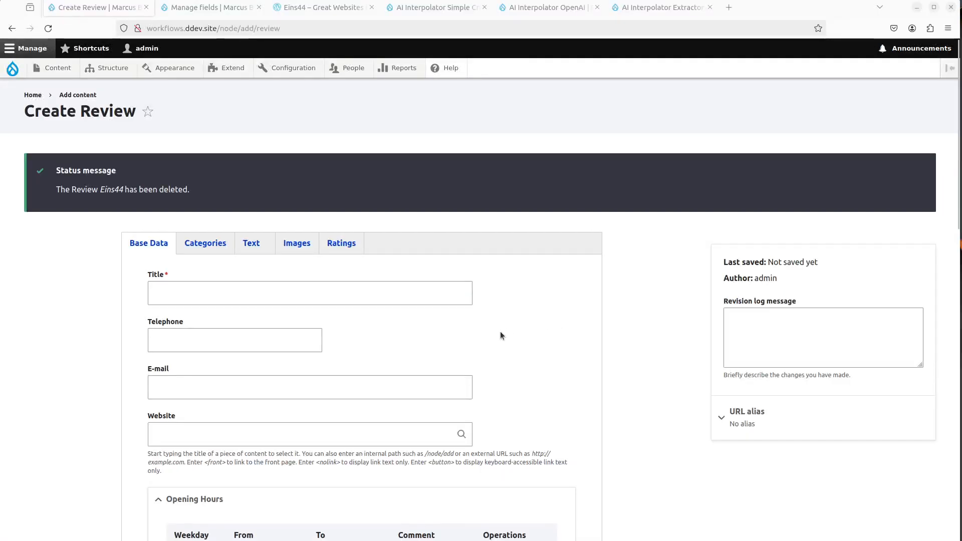
Examine the empty base data and opening hours fields of the new Review form.
{"action": "left_click", "coordinate": [462, 383]}
{"action": "scroll", "coordinate": [468, 360], "scroll_direction": "down", "scroll_amount": 5}
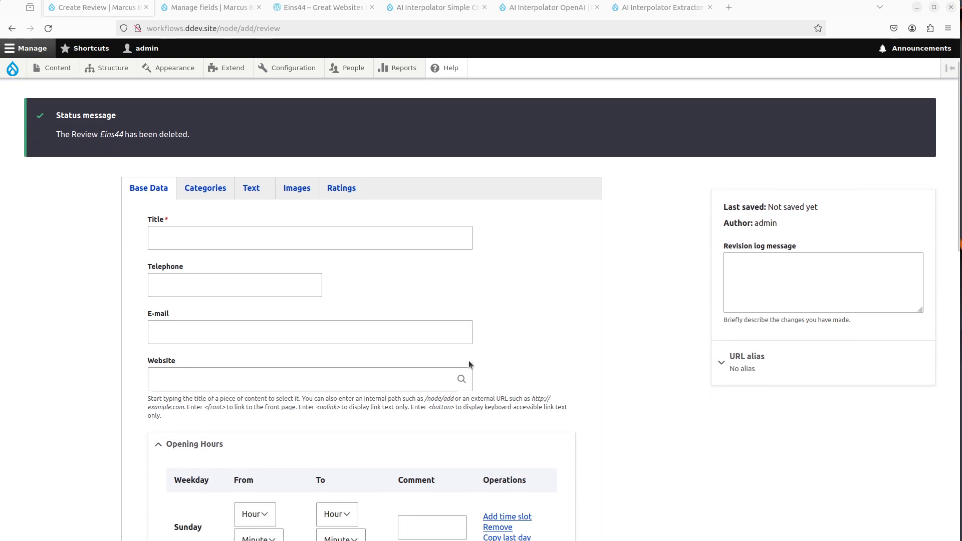
{"action": "scroll", "coordinate": [209, 405], "scroll_direction": "up", "scroll_amount": 4}
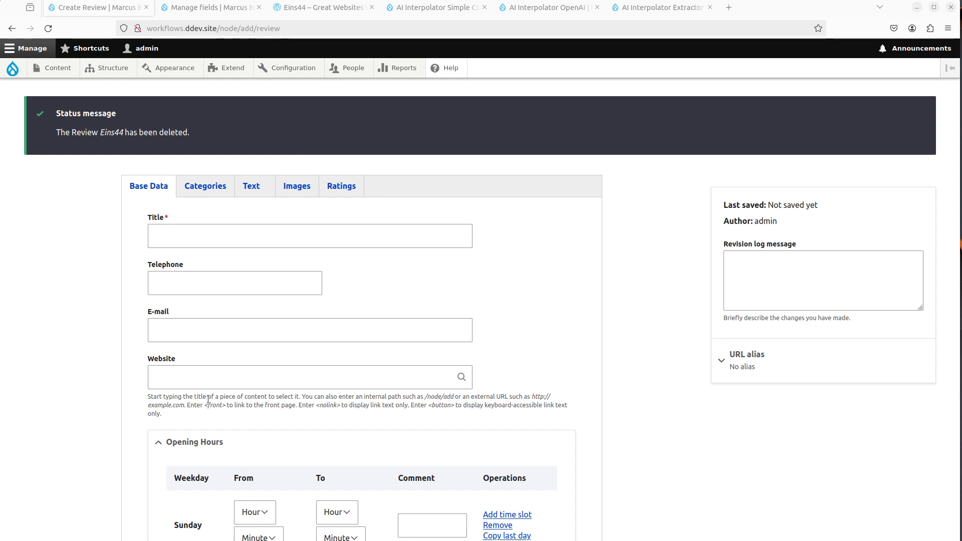
{"action": "scroll", "coordinate": [208, 400], "scroll_direction": "down", "scroll_amount": 6}
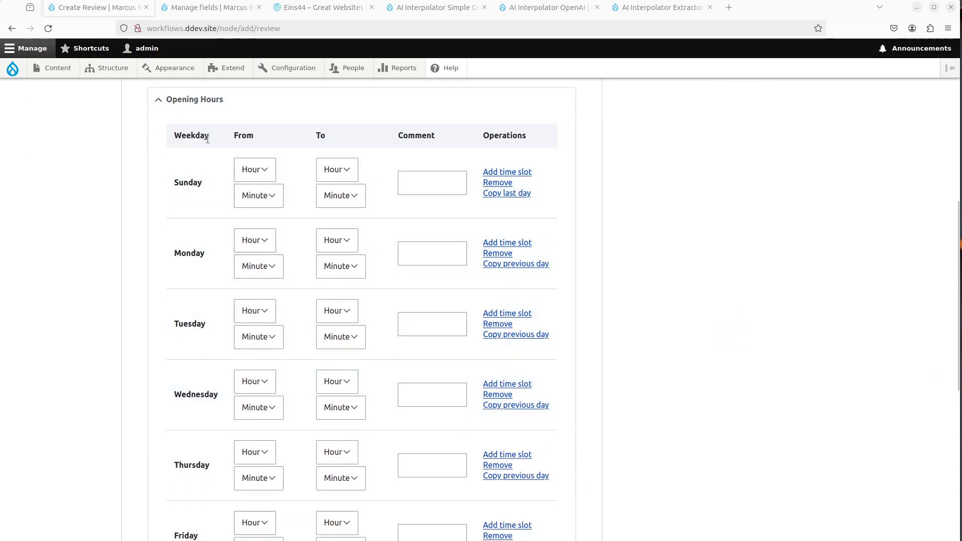
Examine the remaining weekday opening hours and the Address fields of the new Review form.
{"action": "scroll", "coordinate": [127, 331], "scroll_direction": "down", "scroll_amount": 3}
{"action": "scroll", "coordinate": [127, 331], "scroll_direction": "down", "scroll_amount": 3}
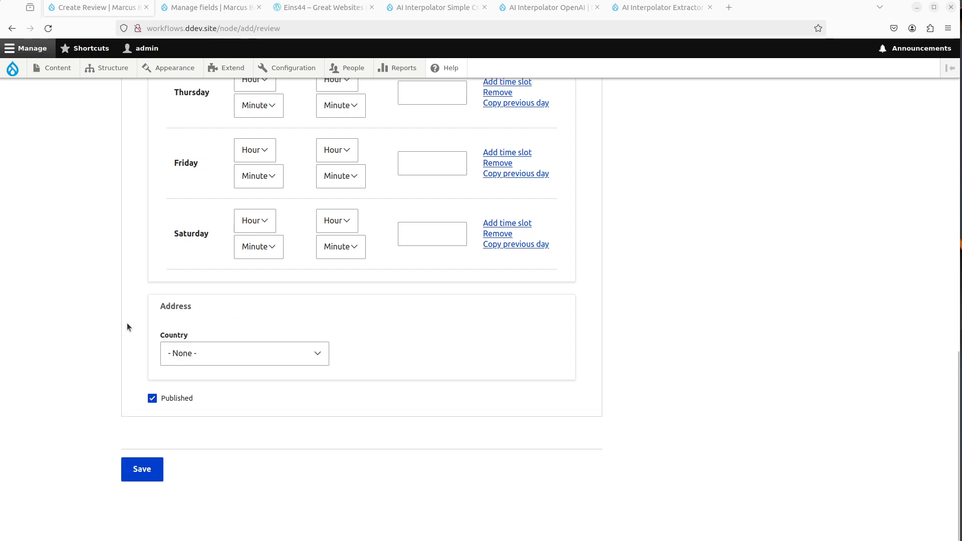
{"action": "scroll", "coordinate": [275, 382], "scroll_direction": "up", "scroll_amount": 12}
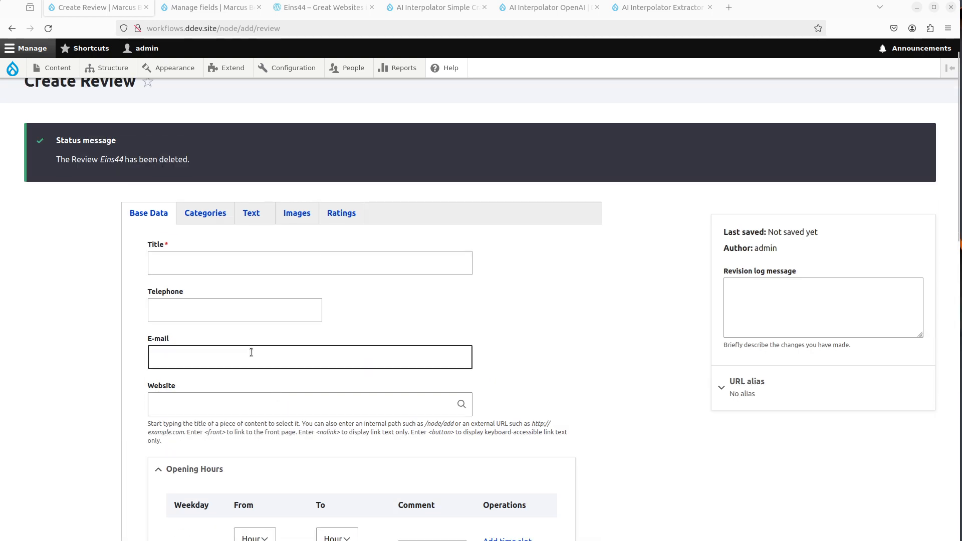
Look through the Text, Images and Ratings fields of the new Review form, including the Charted Ratings settings.
{"action": "left_click", "coordinate": [246, 211]}
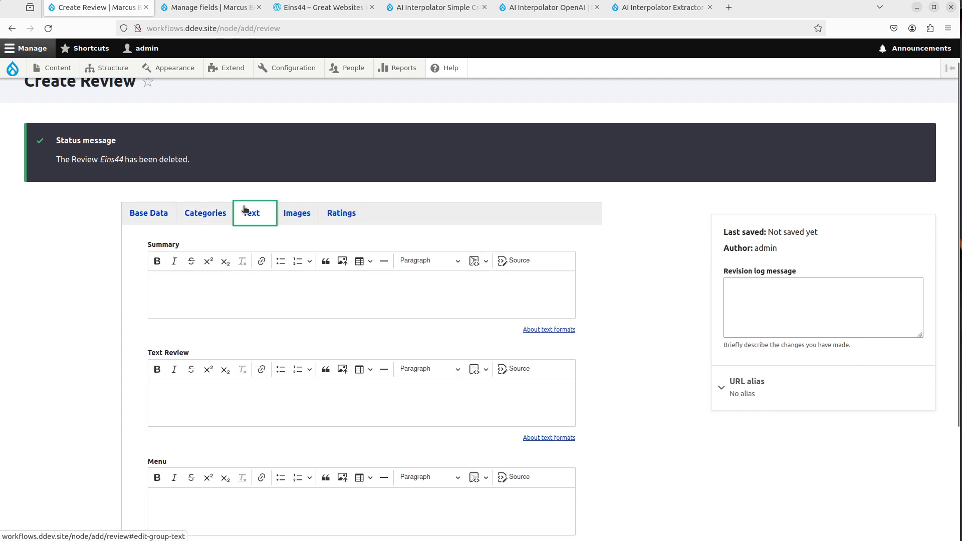
{"action": "left_click", "coordinate": [280, 214]}
{"action": "left_click", "coordinate": [333, 210]}
{"action": "scroll", "coordinate": [97, 369], "scroll_direction": "down", "scroll_amount": 3}
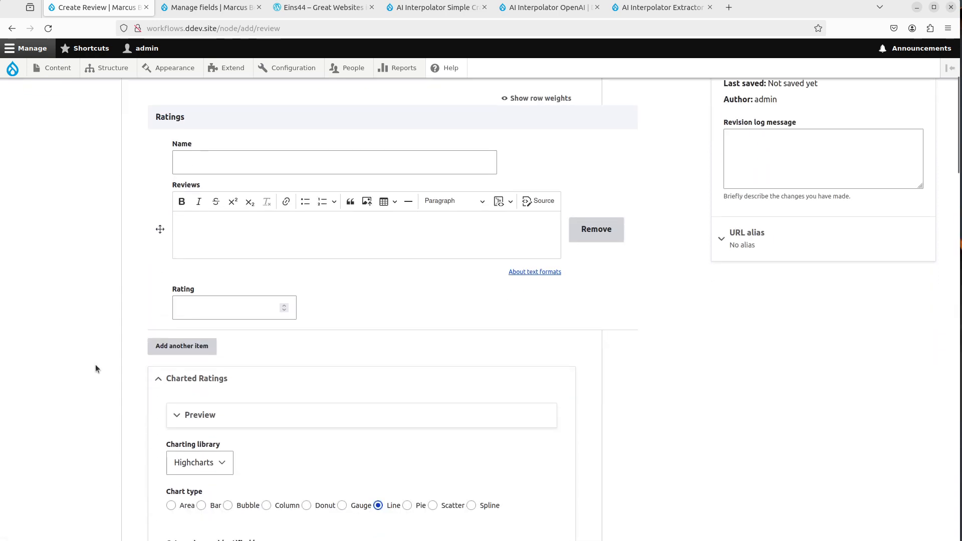
{"action": "scroll", "coordinate": [96, 426], "scroll_direction": "up", "scroll_amount": 2}
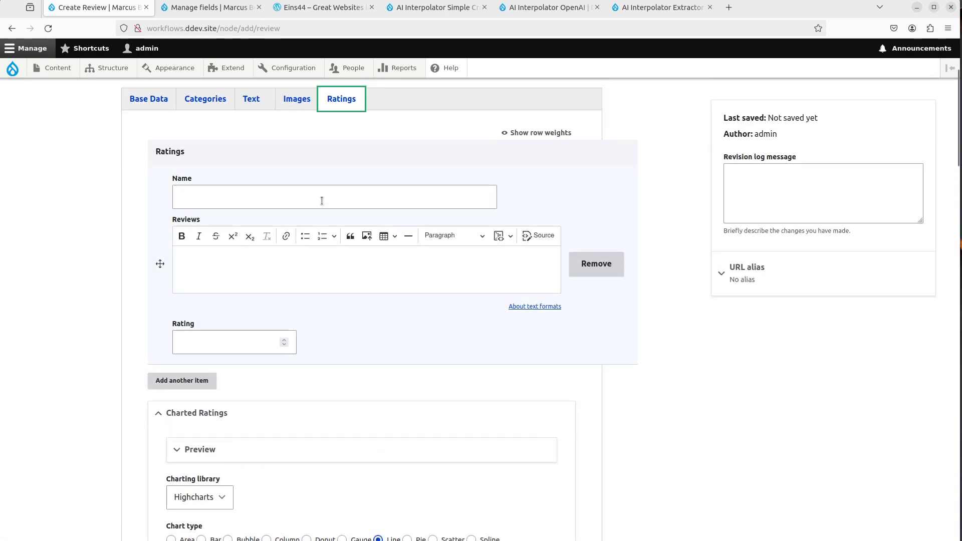
{"action": "scroll", "coordinate": [96, 451], "scroll_direction": "down", "scroll_amount": 3}
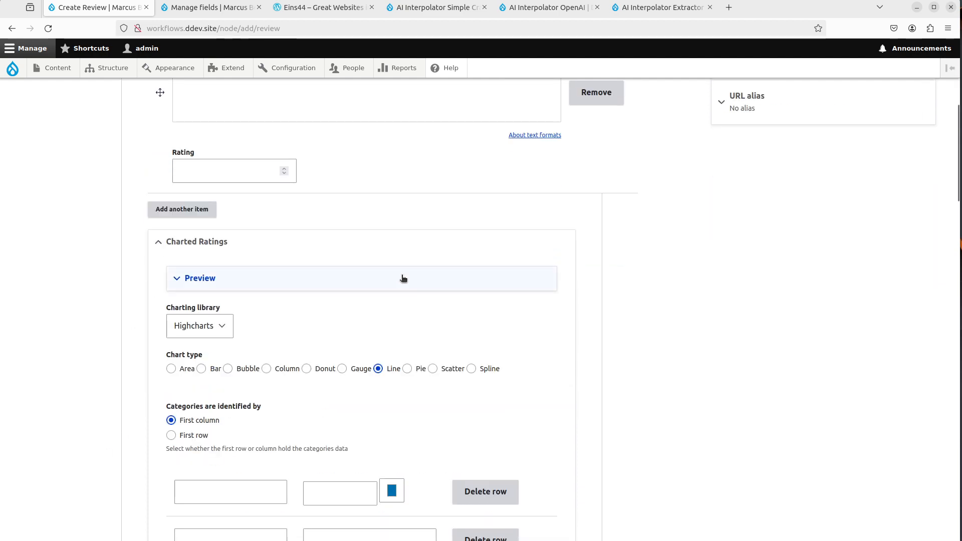
{"action": "scroll", "coordinate": [210, 399], "scroll_direction": "down", "scroll_amount": 1}
{"action": "scroll", "coordinate": [210, 399], "scroll_direction": "up", "scroll_amount": 4}
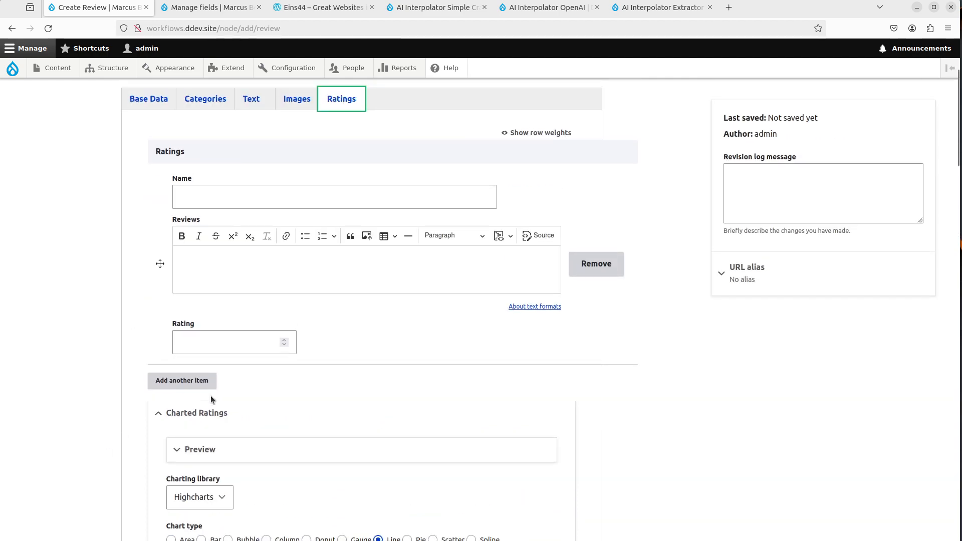
{"action": "scroll", "coordinate": [210, 399], "scroll_direction": "down", "scroll_amount": 2}
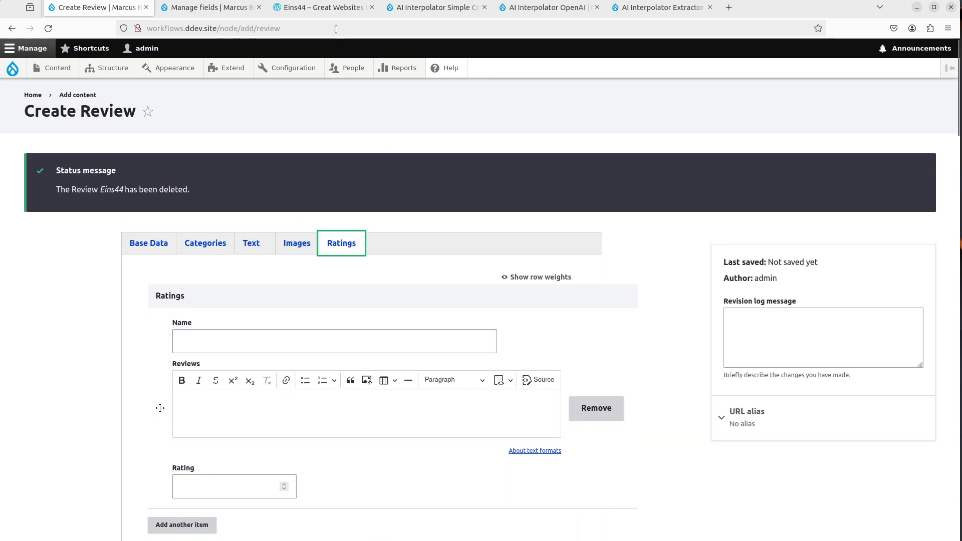
Revisit the Eins44 WordPress post and read the features on the AI Interpolator Simple Crawler, OpenAI and Extractor project pages.
{"action": "left_click", "coordinate": [328, 7]}
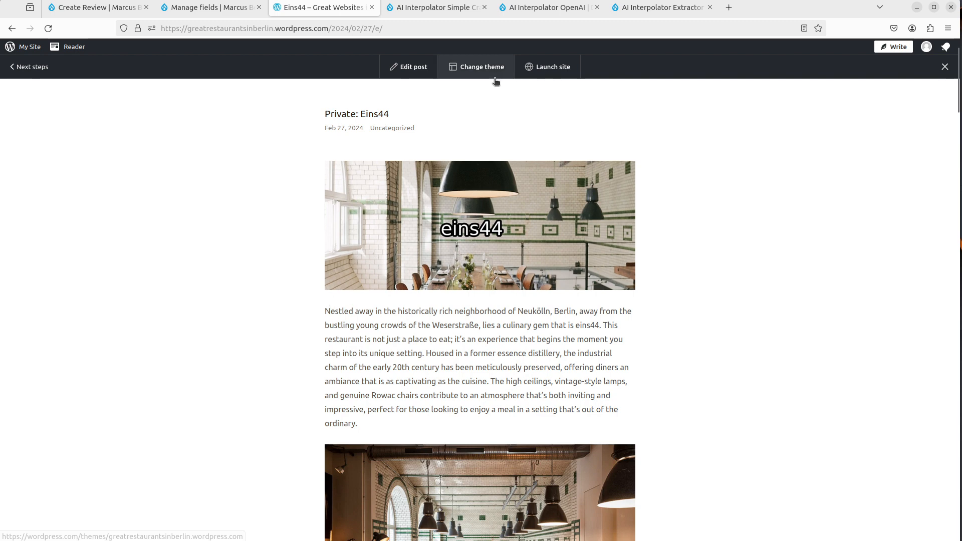
{"action": "left_click", "coordinate": [447, 4]}
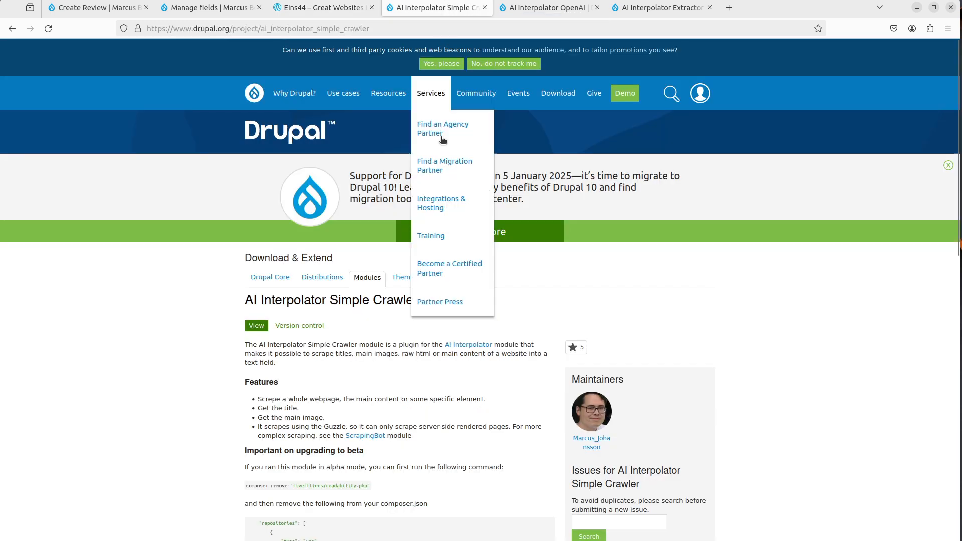
{"action": "scroll", "coordinate": [189, 265], "scroll_direction": "down", "scroll_amount": 3}
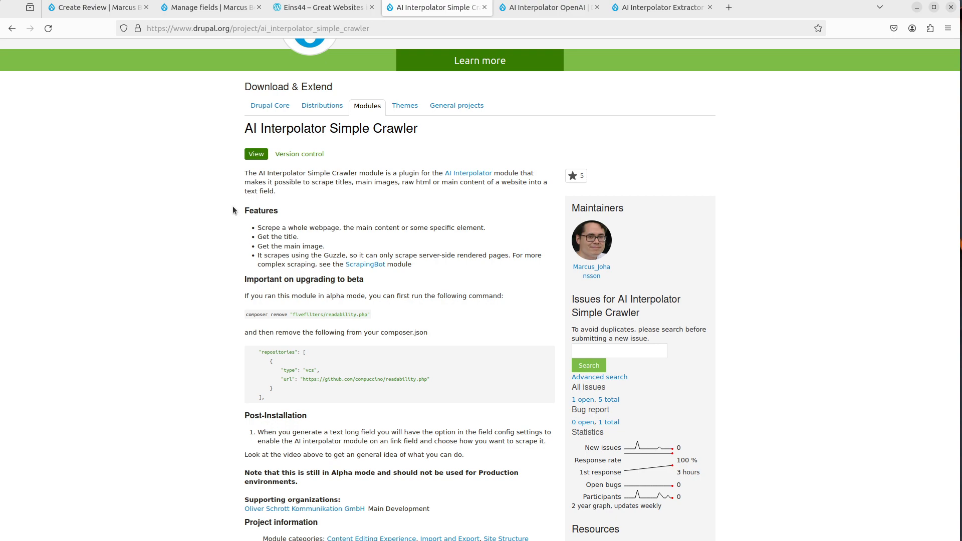
{"action": "left_click", "coordinate": [547, 7]}
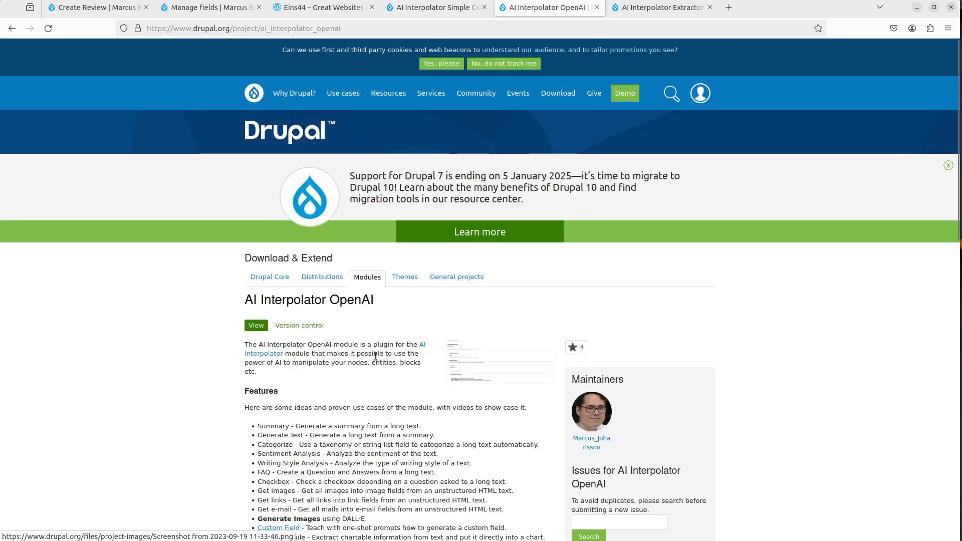
{"action": "scroll", "coordinate": [376, 356], "scroll_direction": "down", "scroll_amount": 3}
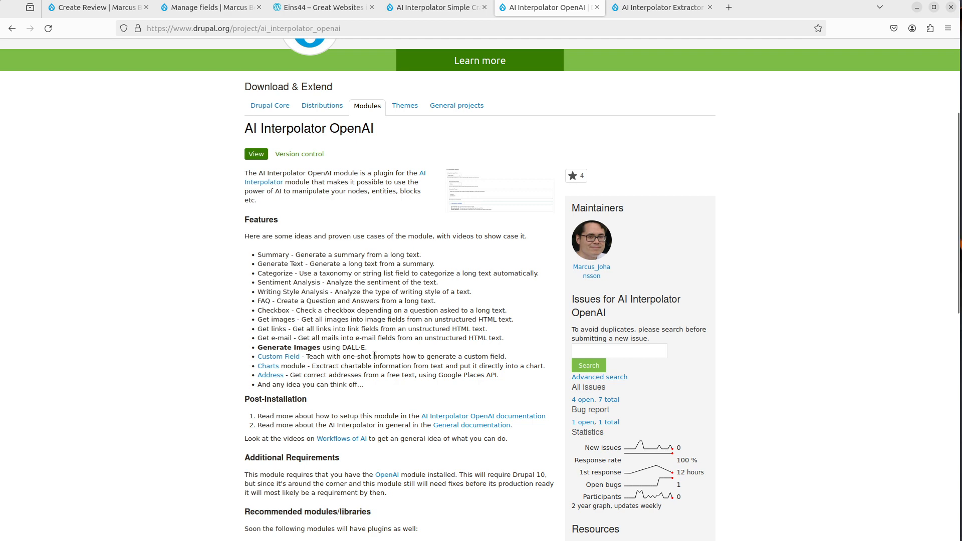
{"action": "left_click", "coordinate": [651, 8]}
{"action": "scroll", "coordinate": [240, 403], "scroll_direction": "down", "scroll_amount": 3}
{"action": "scroll", "coordinate": [238, 402], "scroll_direction": "down", "scroll_amount": 3}
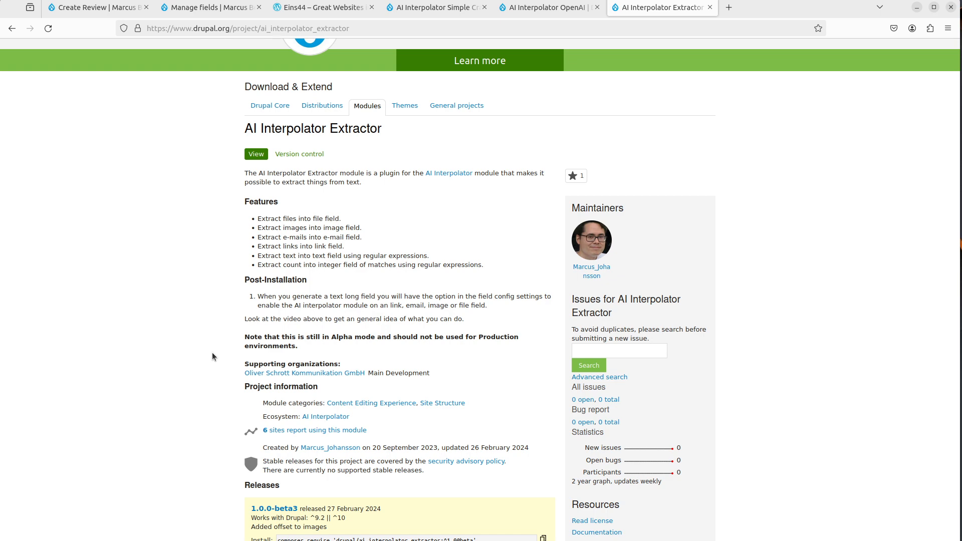
{"action": "scroll", "coordinate": [212, 353], "scroll_direction": "up", "scroll_amount": 3}
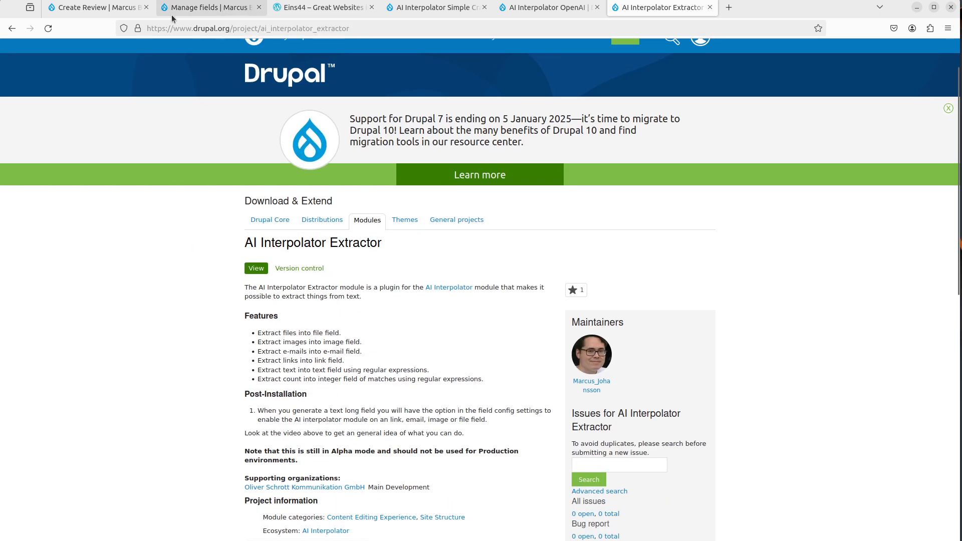
Check the OpenAI settings with their API key field and the Google Places configuration of the Drupal site.
{"action": "left_click", "coordinate": [111, 16]}
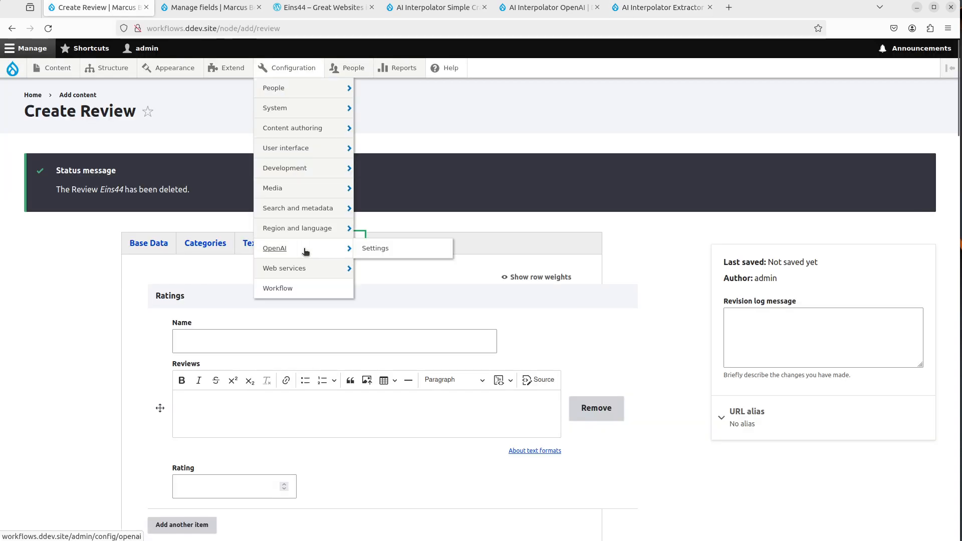
{"action": "mouse_move", "coordinate": [293, 67]}
{"action": "mouse_move", "coordinate": [346, 248]}
{"action": "left_click", "coordinate": [393, 252]}
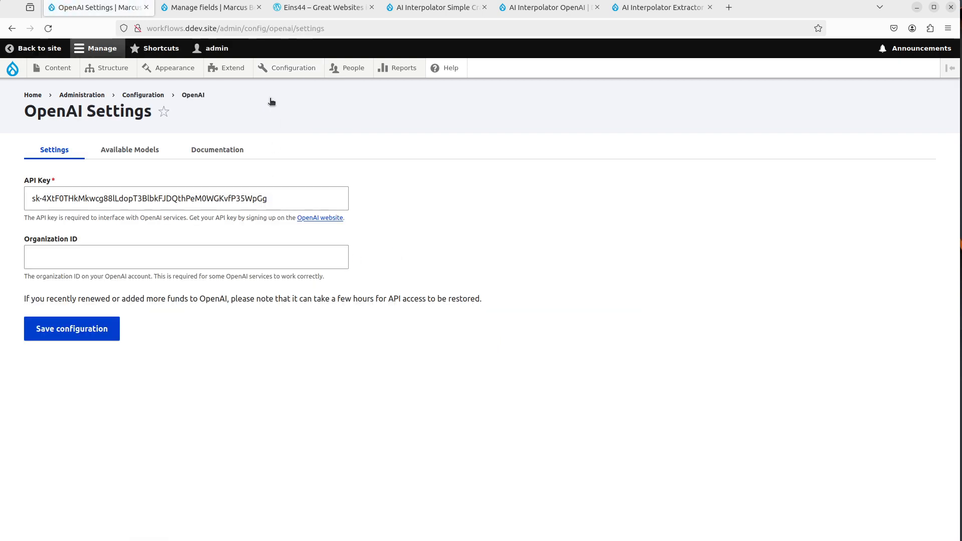
{"action": "mouse_move", "coordinate": [269, 72]}
{"action": "mouse_move", "coordinate": [312, 271]}
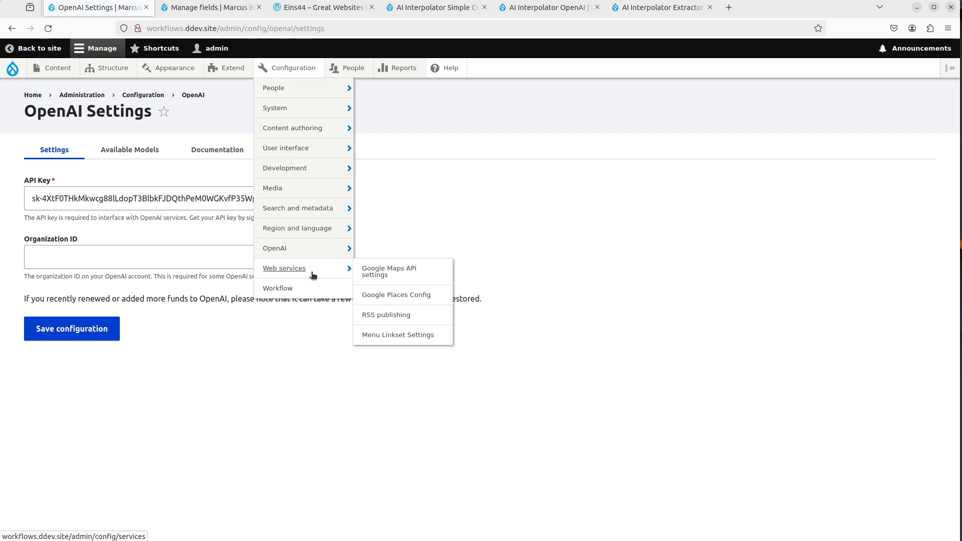
{"action": "left_click", "coordinate": [380, 295]}
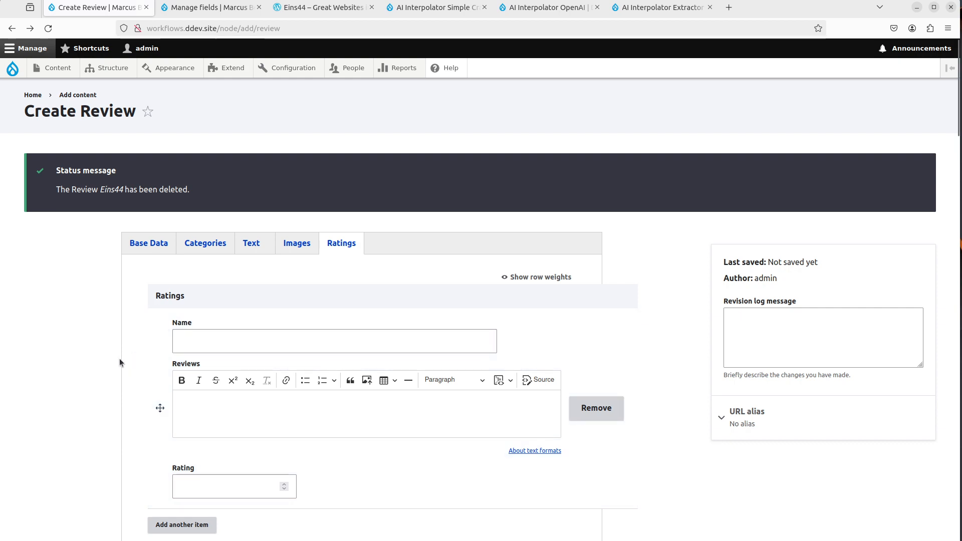
Start a new field on the Review content type with the label Old Page Link and the field type Link.
{"action": "left_click", "coordinate": [202, 12]}
{"action": "scroll", "coordinate": [283, 332], "scroll_direction": "down", "scroll_amount": 3}
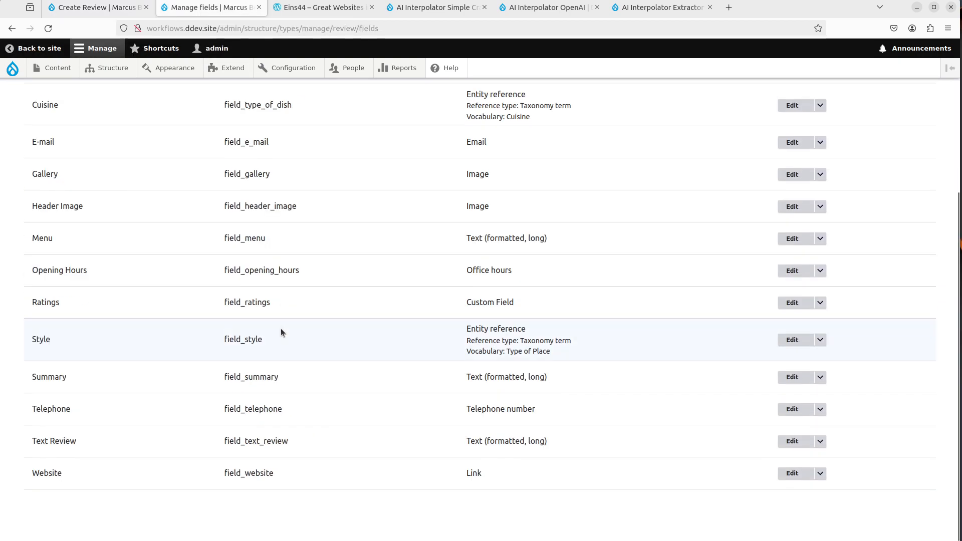
{"action": "scroll", "coordinate": [282, 332], "scroll_direction": "up", "scroll_amount": 4}
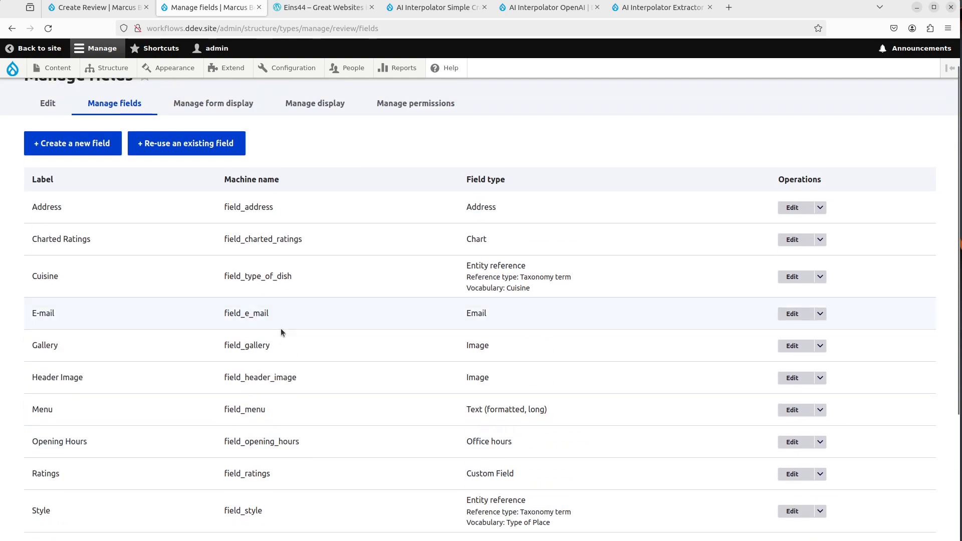
{"action": "left_click", "coordinate": [52, 150]}
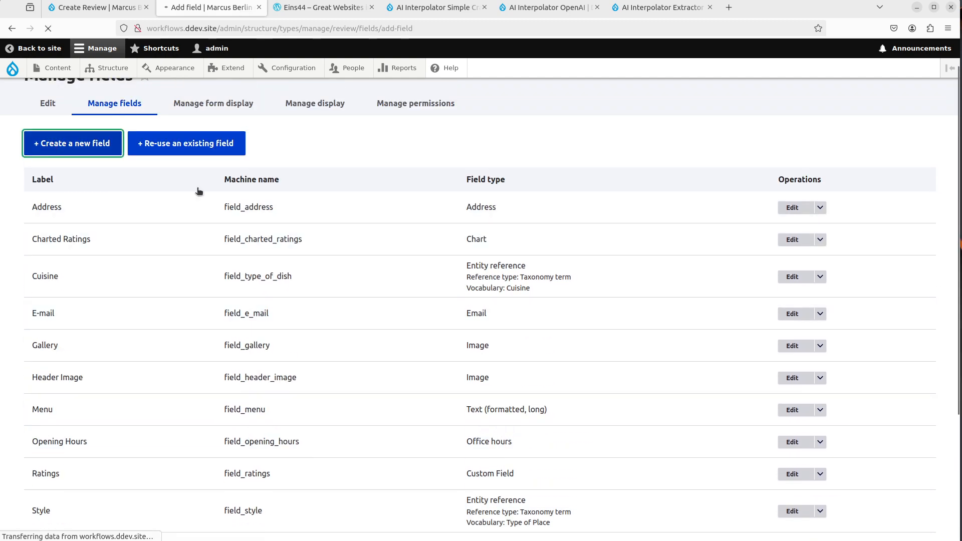
{"action": "left_click", "coordinate": [117, 177]}
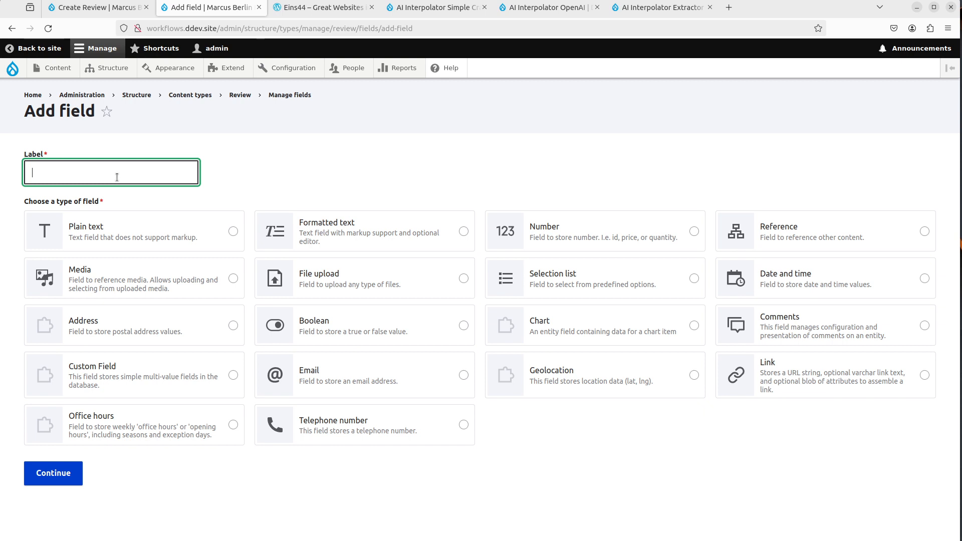
{"action": "type", "text": "Old Pag"}
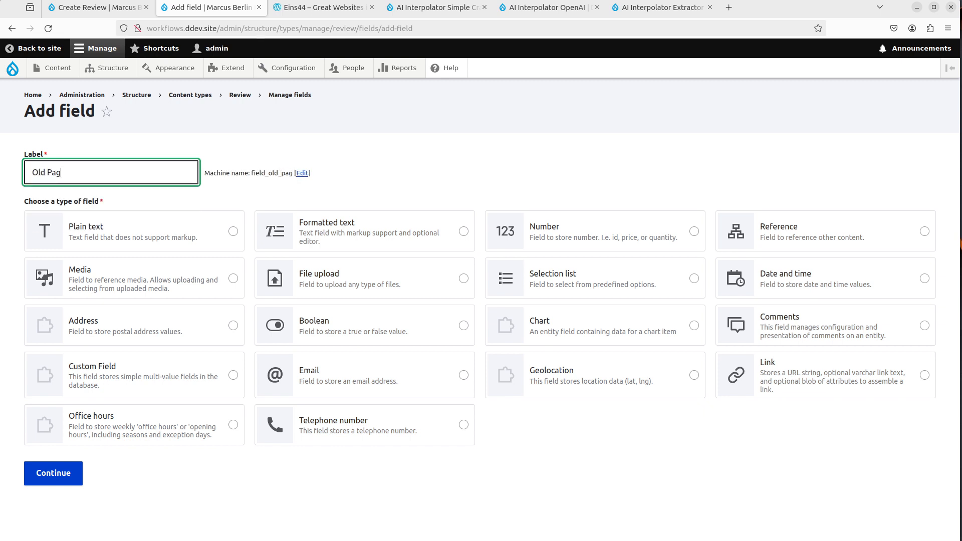
{"action": "type", "text": "e Link"}
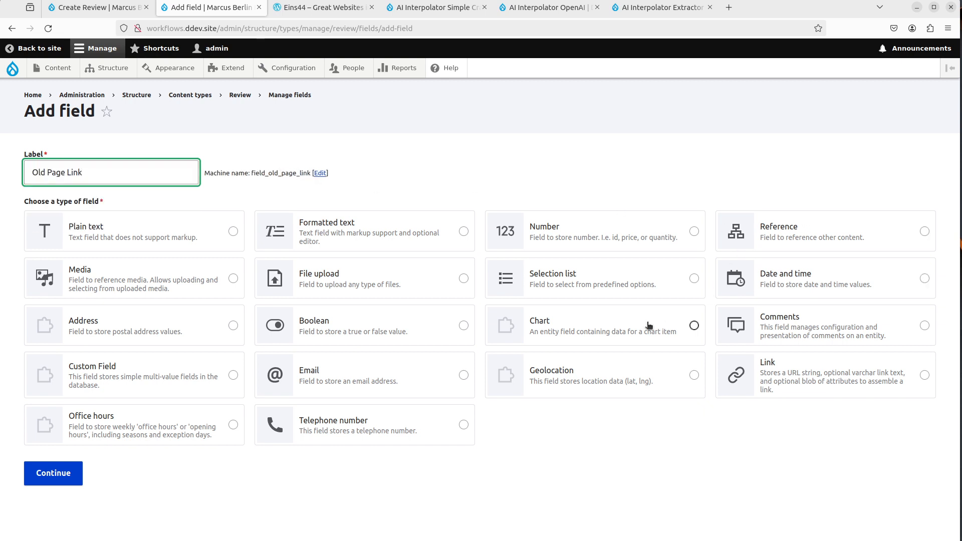
{"action": "left_click", "coordinate": [766, 384]}
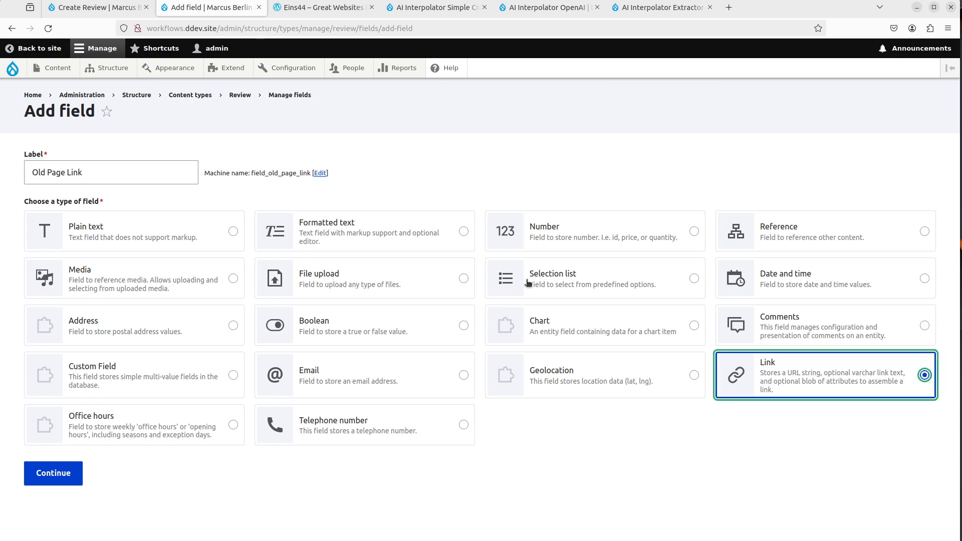
Examine the web address of the Eins44 WordPress post and look through its title, text and images as source content.
{"action": "left_click", "coordinate": [317, 9]}
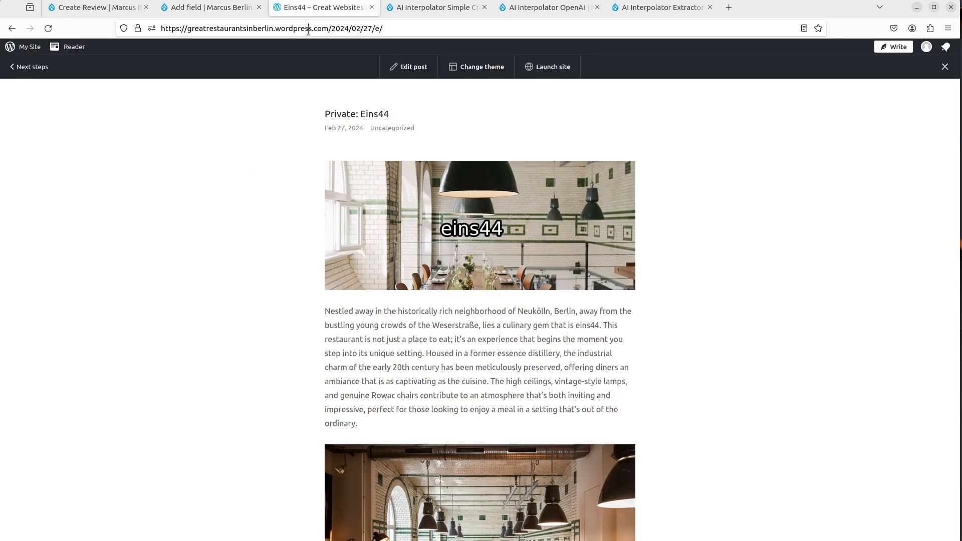
{"action": "left_click", "coordinate": [308, 29]}
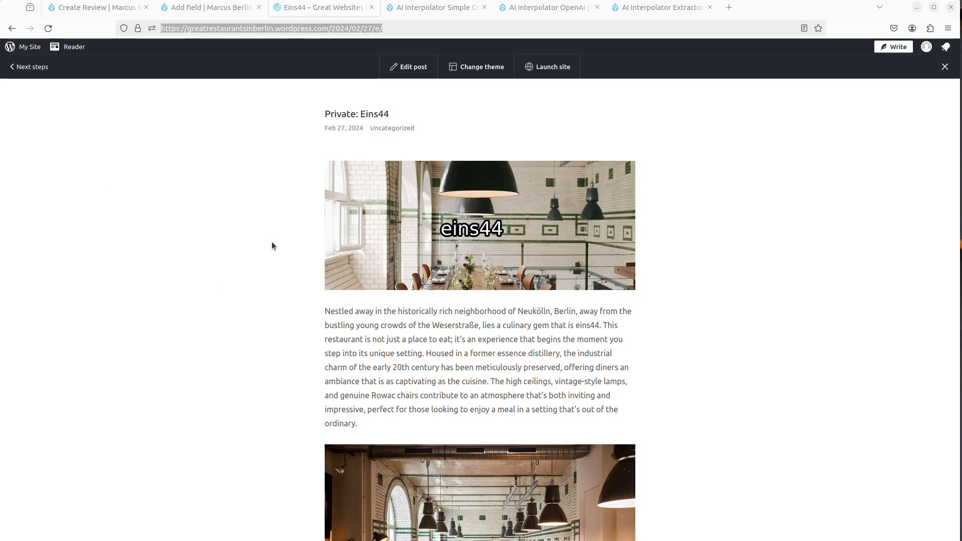
{"action": "left_click", "coordinate": [284, 272]}
{"action": "scroll", "coordinate": [285, 279], "scroll_direction": "down", "scroll_amount": 3}
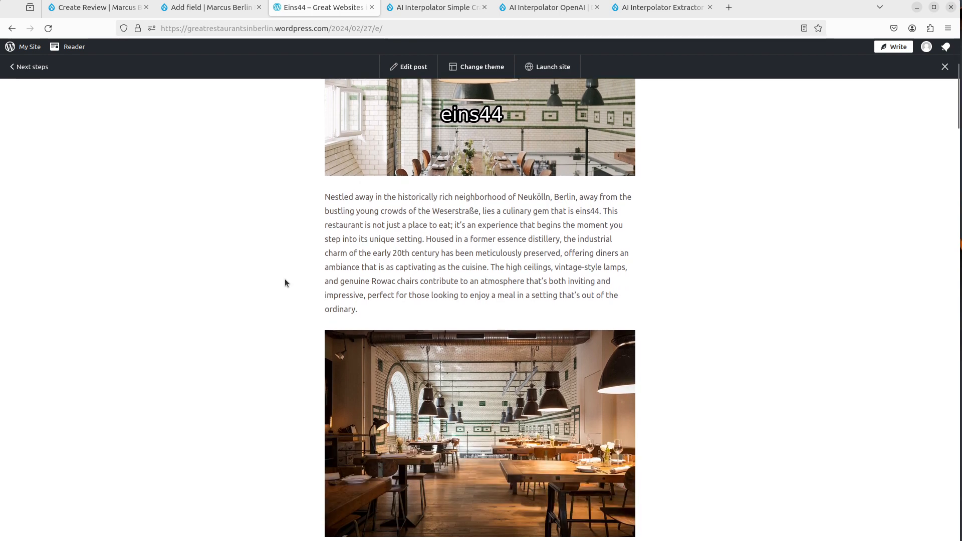
{"action": "scroll", "coordinate": [285, 279], "scroll_direction": "up", "scroll_amount": 3}
{"action": "scroll", "coordinate": [284, 275], "scroll_direction": "down", "scroll_amount": 1}
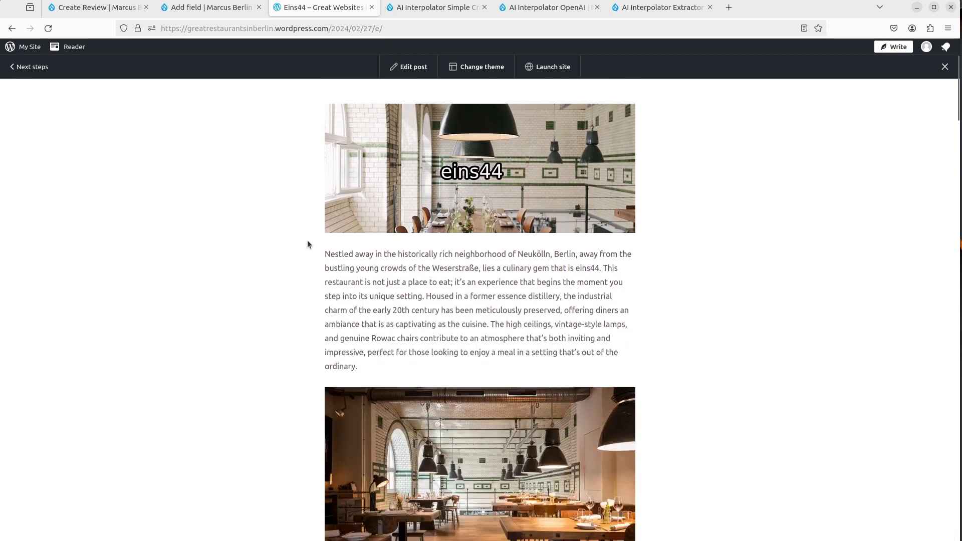
{"action": "scroll", "coordinate": [308, 251], "scroll_direction": "up", "scroll_amount": 1}
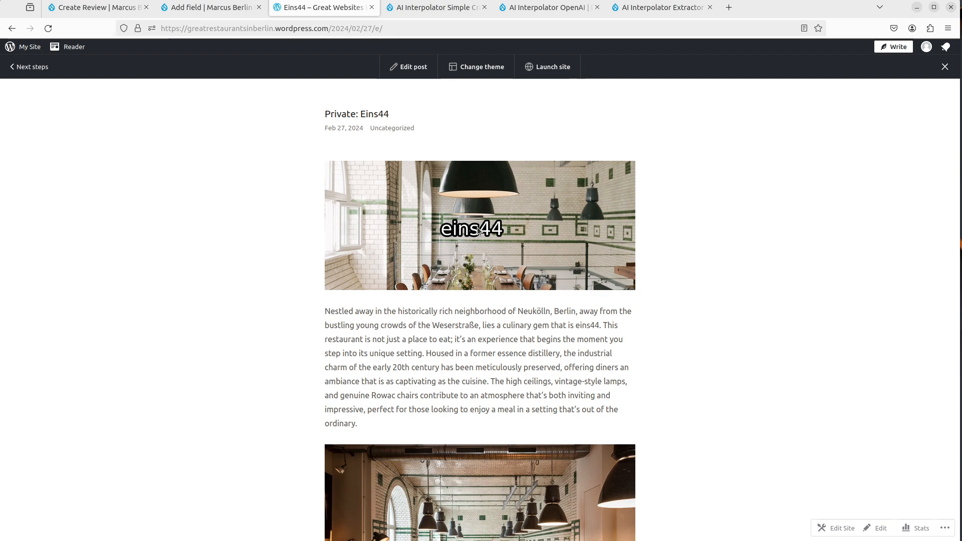
{"action": "scroll", "coordinate": [390, 287], "scroll_direction": "down", "scroll_amount": 3}
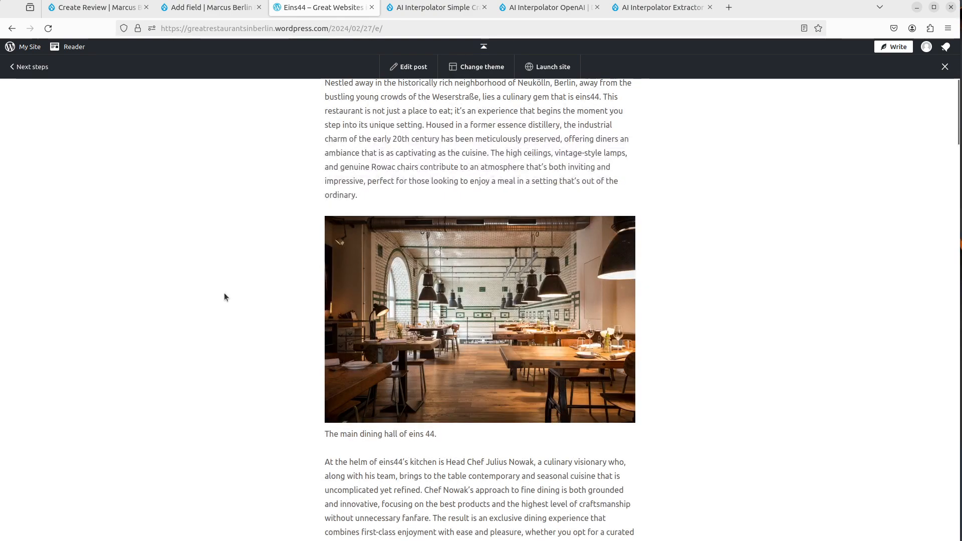
{"action": "scroll", "coordinate": [266, 225], "scroll_direction": "up", "scroll_amount": 2}
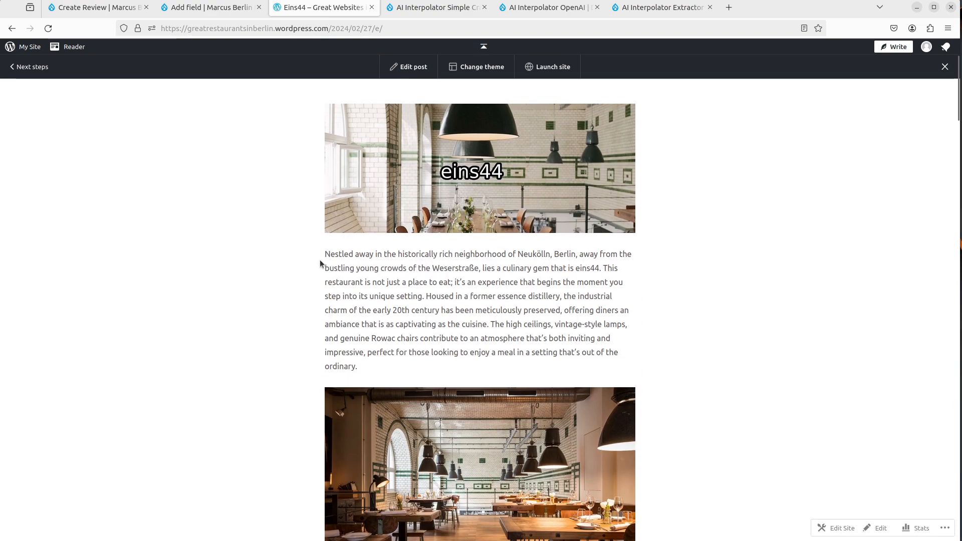
{"action": "scroll", "coordinate": [321, 259], "scroll_direction": "down", "scroll_amount": 10}
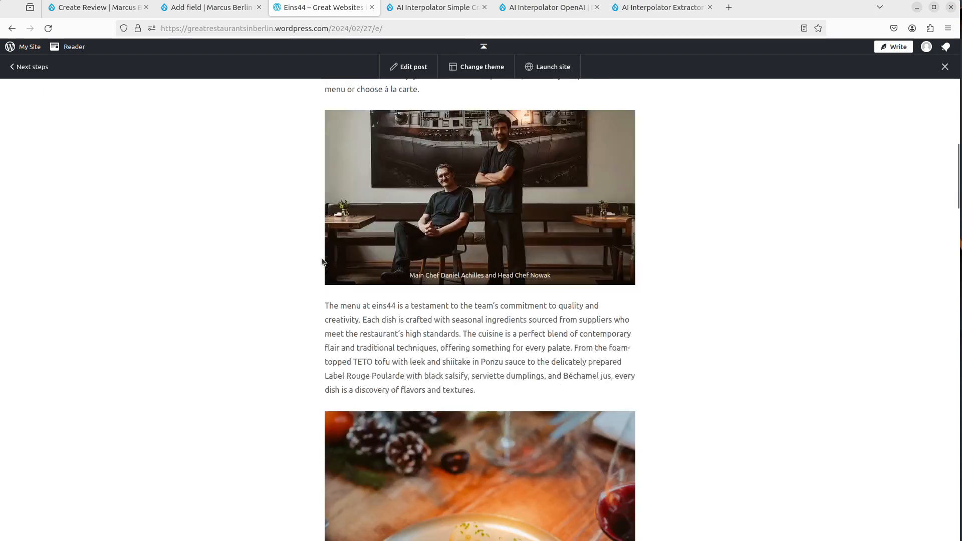
{"action": "scroll", "coordinate": [322, 261], "scroll_direction": "down", "scroll_amount": 9}
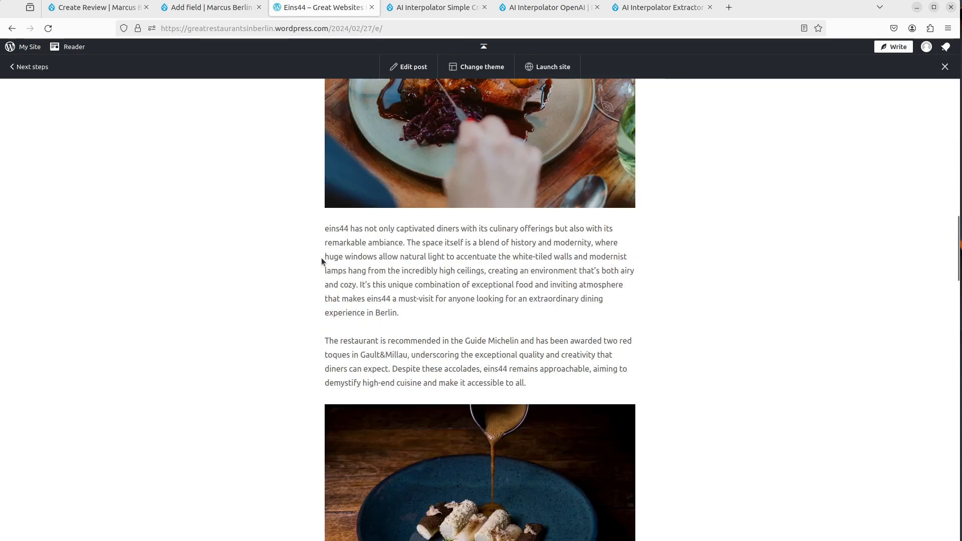
Read on to the reviews in the Eins44 post, and continue to the settings of the new Old Page Link field.
{"action": "scroll", "coordinate": [309, 259], "scroll_direction": "down", "scroll_amount": 3}
{"action": "scroll", "coordinate": [297, 261], "scroll_direction": "down", "scroll_amount": 3}
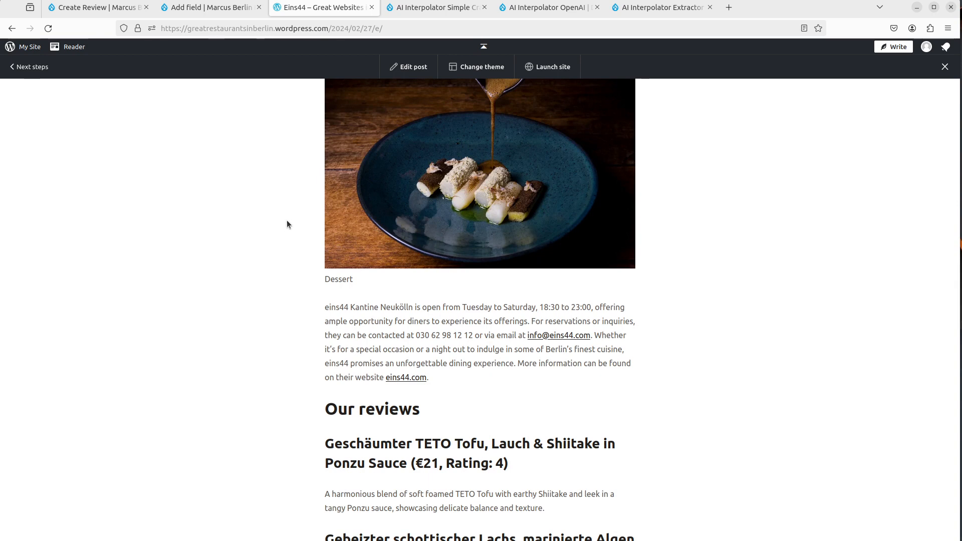
{"action": "left_click", "coordinate": [210, 7]}
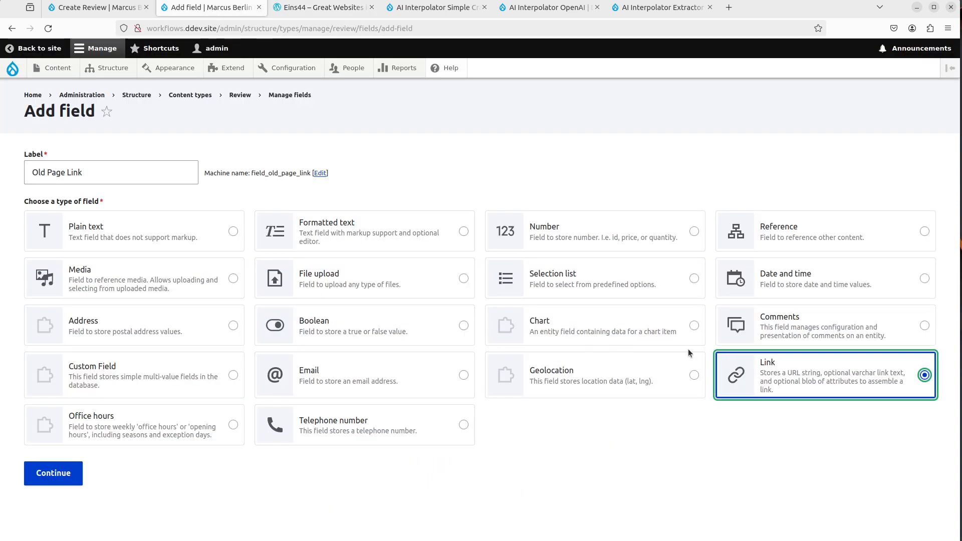
{"action": "left_click", "coordinate": [72, 472]}
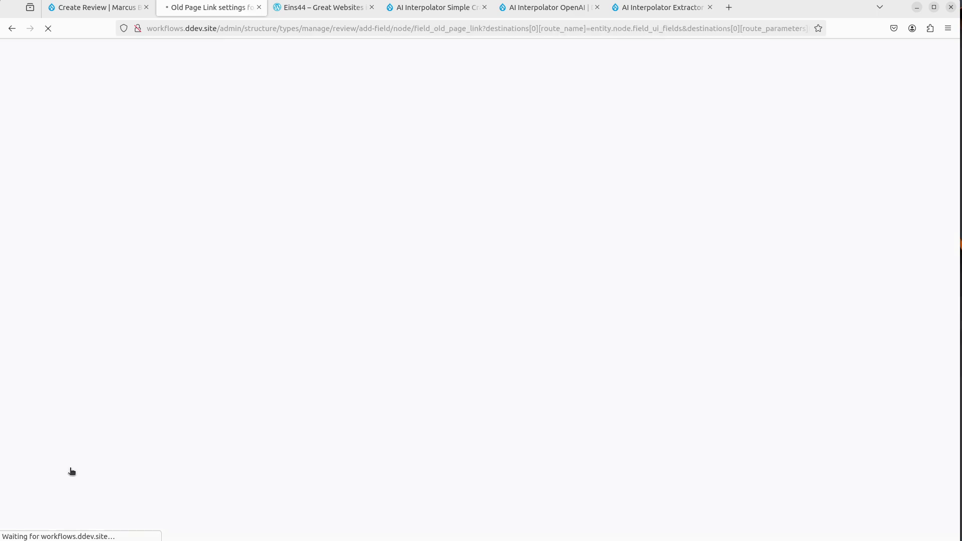
Make the Old Page Link field required, allow external links only, disable link text, and save the field settings.
{"action": "scroll", "coordinate": [111, 341], "scroll_direction": "down", "scroll_amount": 2}
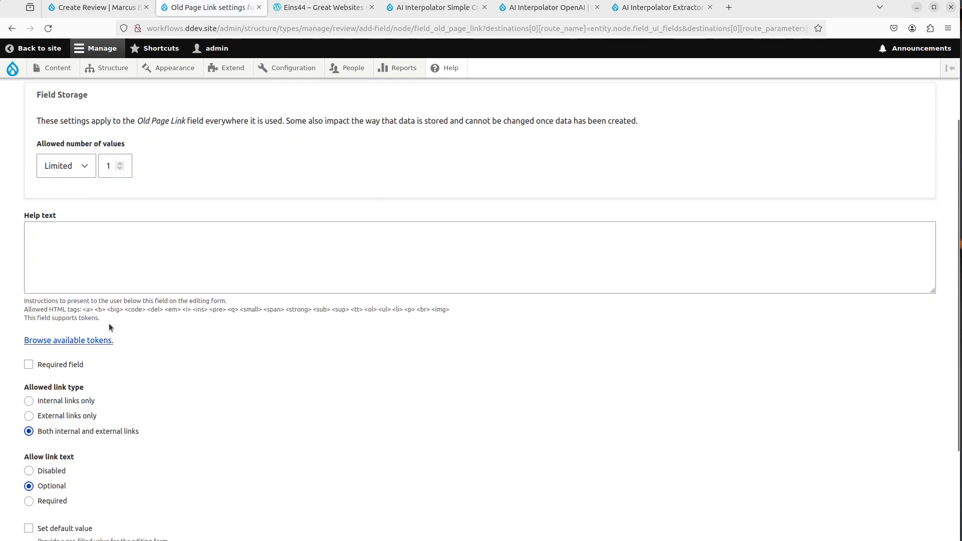
{"action": "scroll", "coordinate": [111, 327], "scroll_direction": "down", "scroll_amount": 2}
{"action": "left_click", "coordinate": [79, 252]}
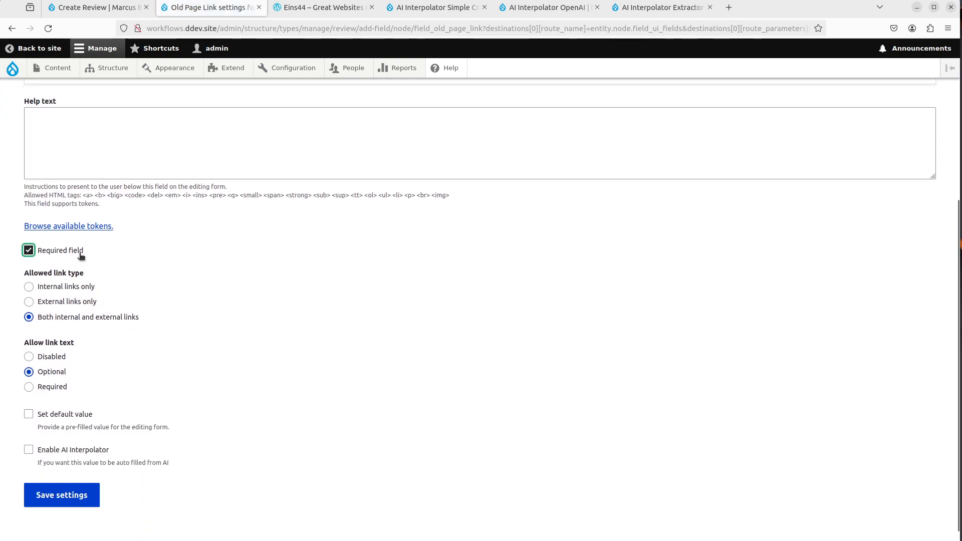
{"action": "left_click", "coordinate": [96, 305]}
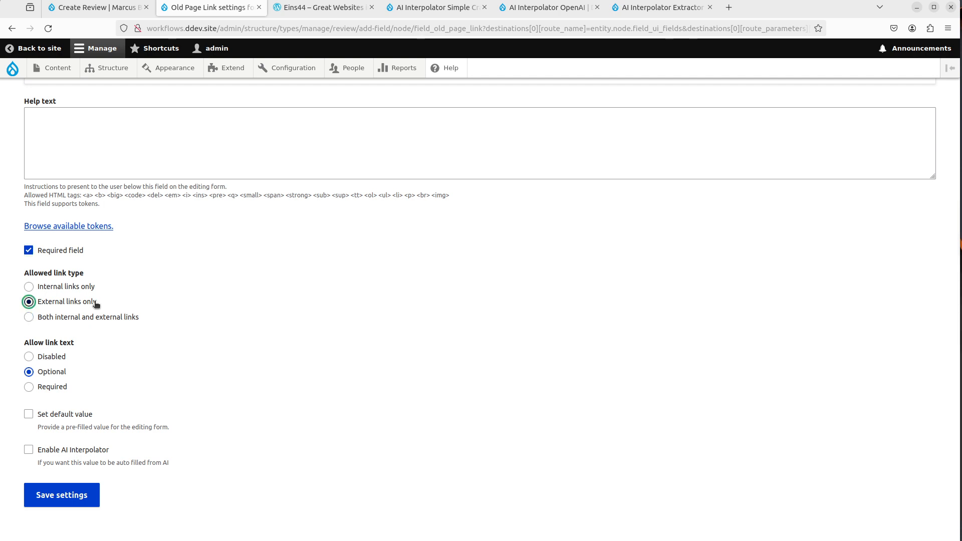
{"action": "left_click", "coordinate": [57, 359]}
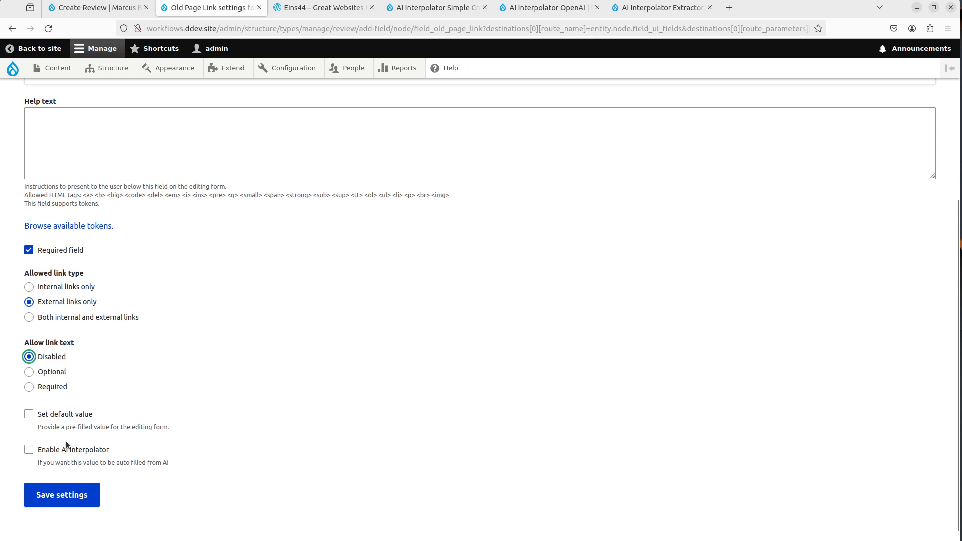
{"action": "scroll", "coordinate": [70, 444], "scroll_direction": "down", "scroll_amount": 1}
{"action": "left_click", "coordinate": [70, 476]}
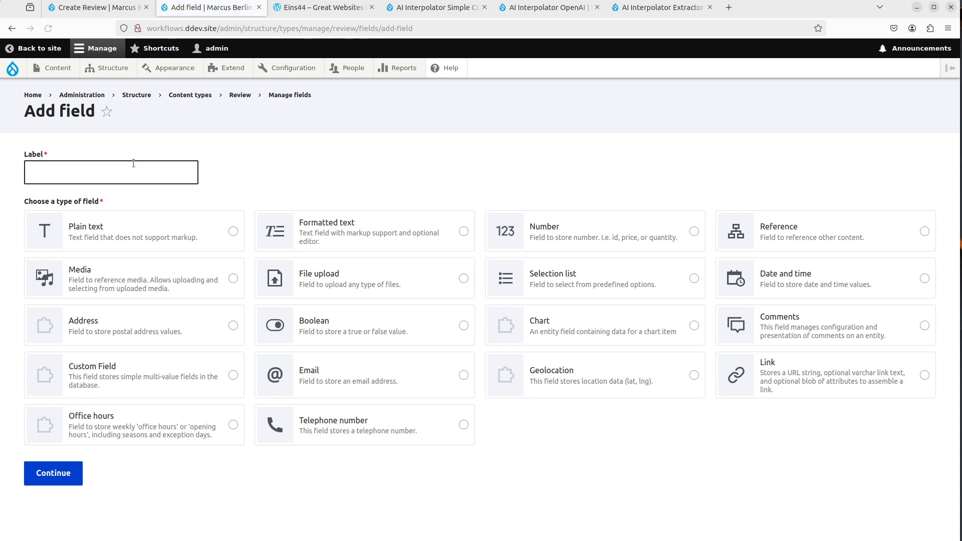
Add a Review field labelled Old Page HTML as formatted text of the type Text (formatted, long) and continue to its settings.
{"action": "left_click", "coordinate": [133, 168]}
{"action": "type", "text": "Old Page HTML"}
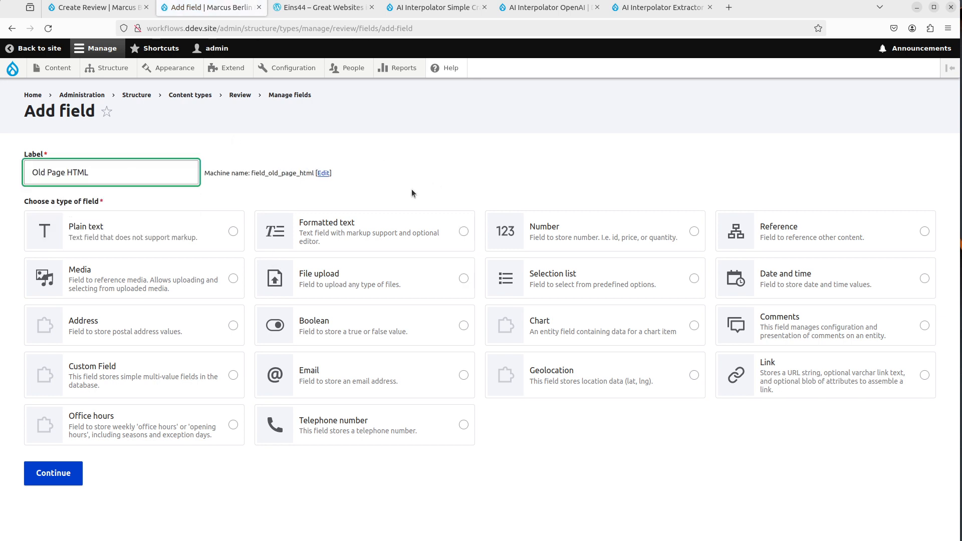
{"action": "left_click", "coordinate": [428, 241]}
{"action": "left_click", "coordinate": [505, 490]}
{"action": "scroll", "coordinate": [552, 470], "scroll_direction": "down", "scroll_amount": 3}
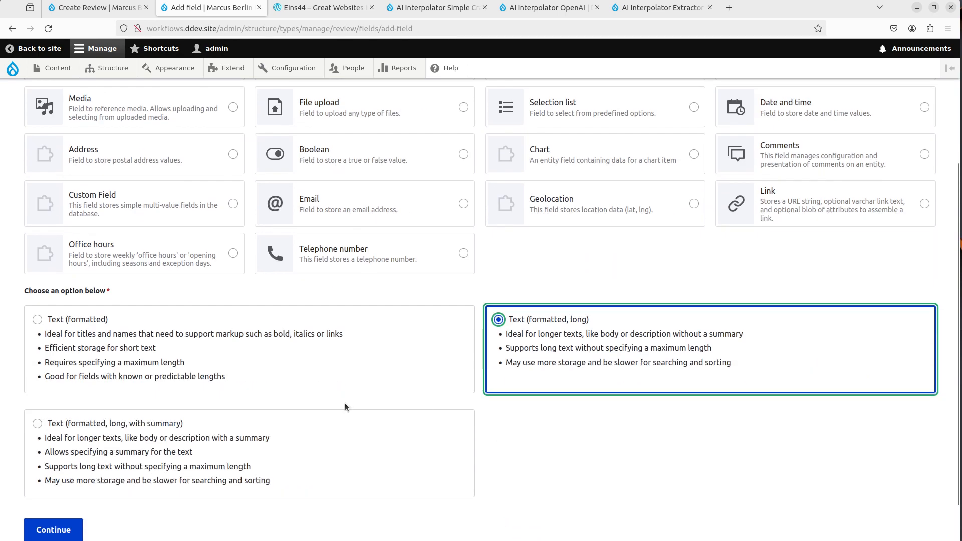
{"action": "left_click", "coordinate": [74, 529]}
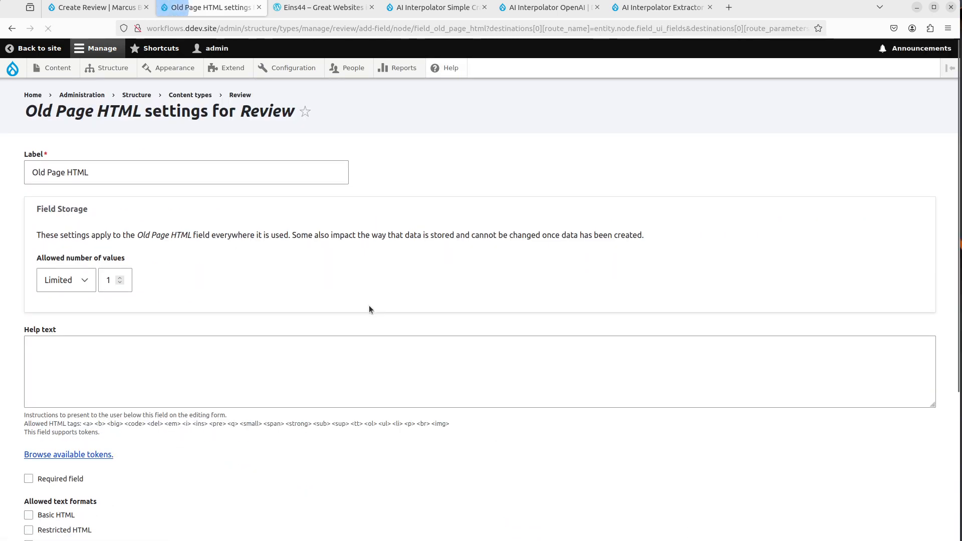
Allow the Full HTML text format for the Old Page HTML field.
{"action": "scroll", "coordinate": [397, 306], "scroll_direction": "down", "scroll_amount": 2}
{"action": "scroll", "coordinate": [351, 331], "scroll_direction": "down", "scroll_amount": 1}
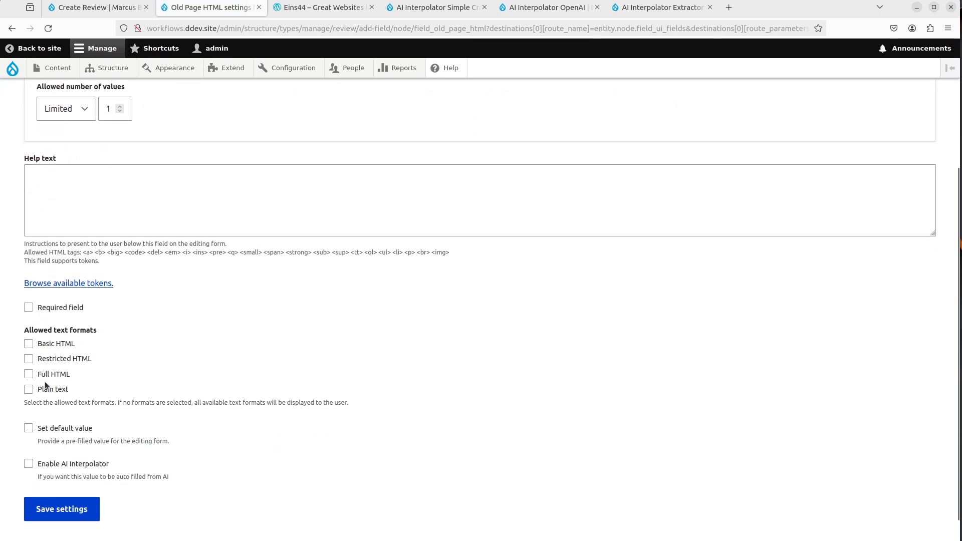
{"action": "left_click", "coordinate": [45, 375]}
Close the AI Interpolator Simple Crawler, OpenAI and Extractor project pages in the browser.
{"action": "left_click", "coordinate": [484, 8]}
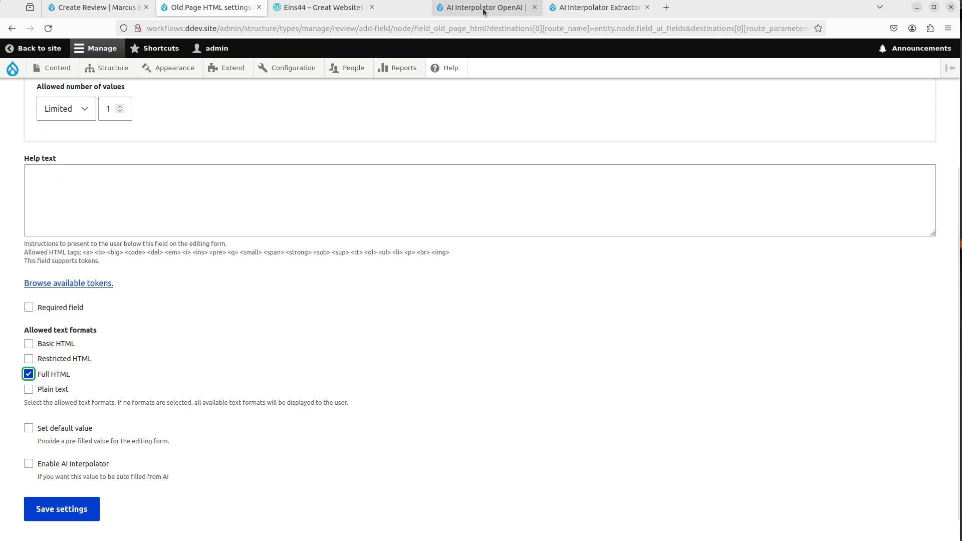
{"action": "left_click", "coordinate": [484, 8]}
{"action": "left_click", "coordinate": [485, 8]}
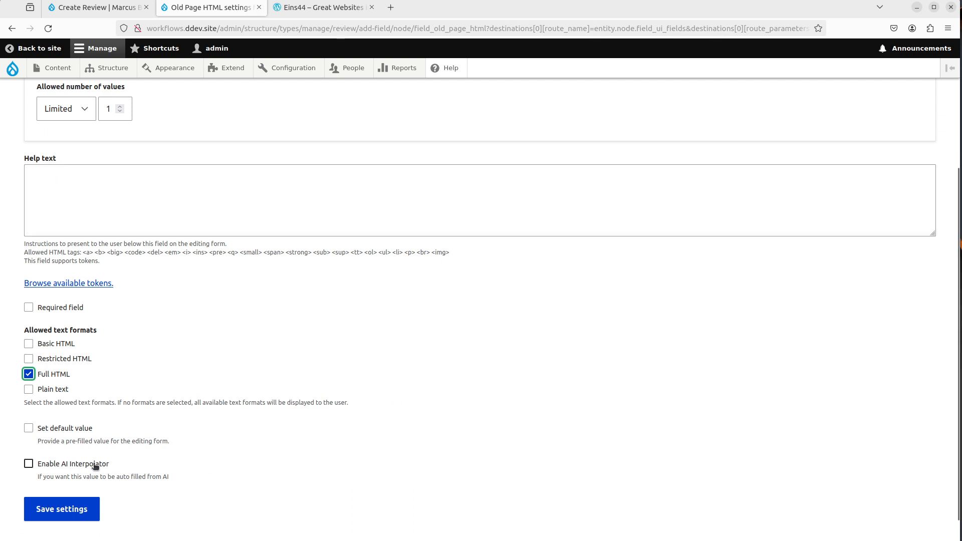
Enable AI Interpolator on the Old Page HTML field with the Simple Crawler rule.
{"action": "left_click", "coordinate": [60, 466]}
{"action": "scroll", "coordinate": [279, 374], "scroll_direction": "down", "scroll_amount": 7}
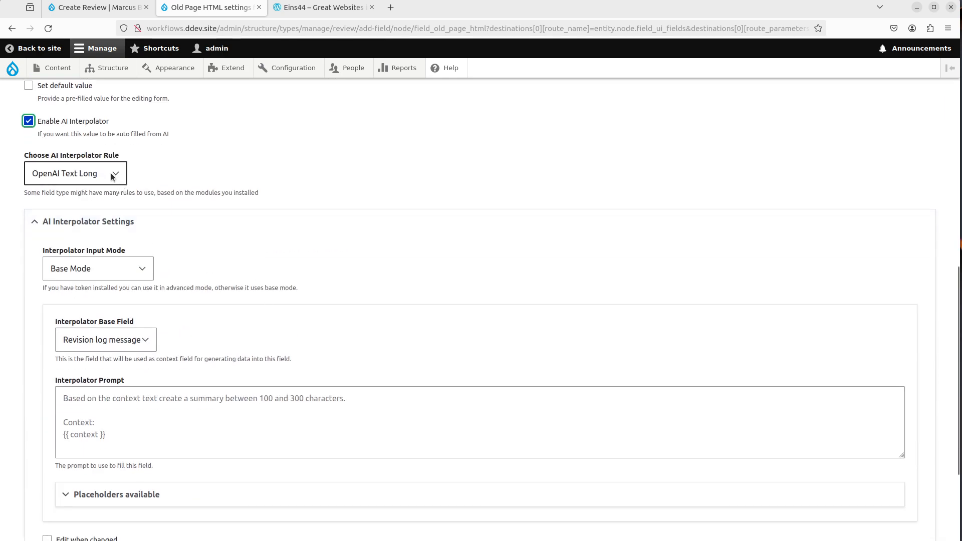
{"action": "left_click", "coordinate": [112, 176]}
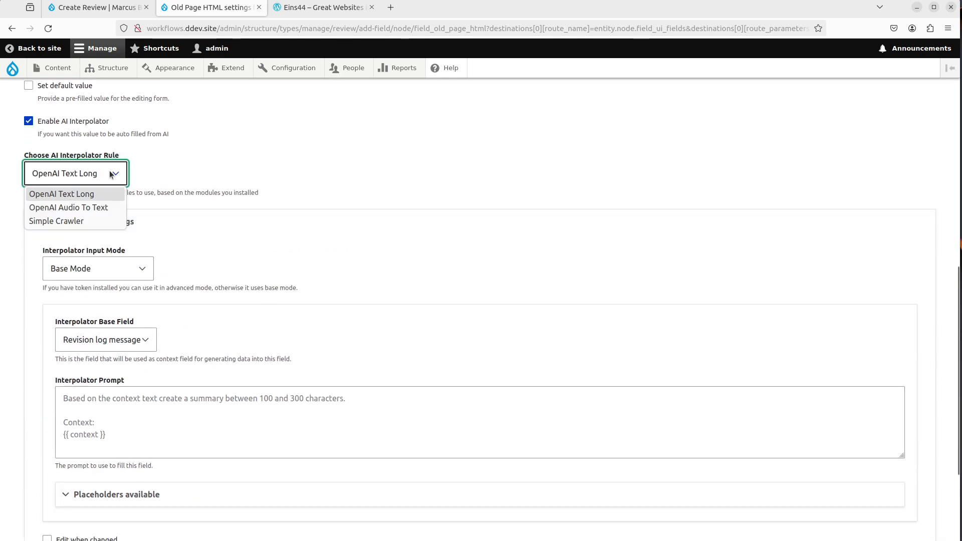
{"action": "left_click", "coordinate": [82, 220]}
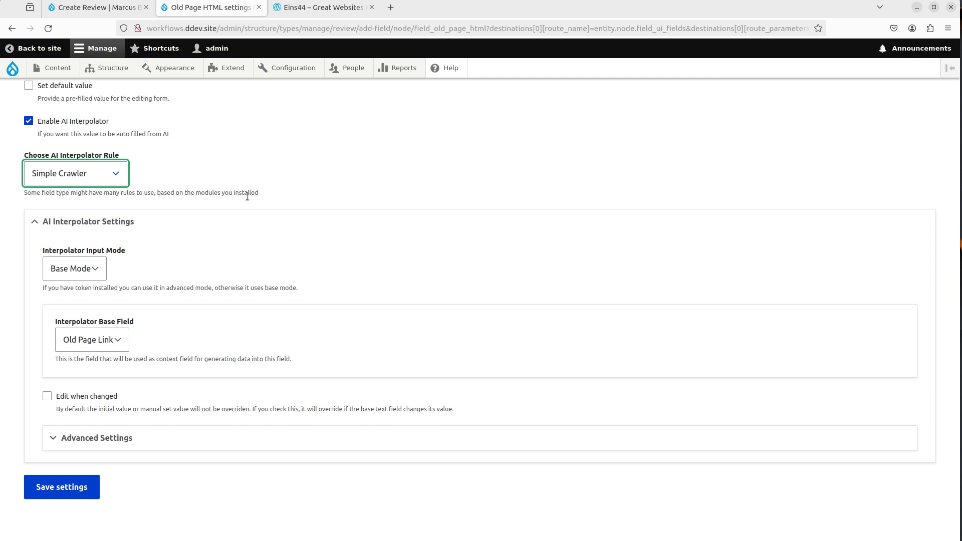
Check the interpolator's available input modes and base fields, keeping Base Mode and Old Page Link selected.
{"action": "scroll", "coordinate": [77, 308], "scroll_direction": "down", "scroll_amount": 1}
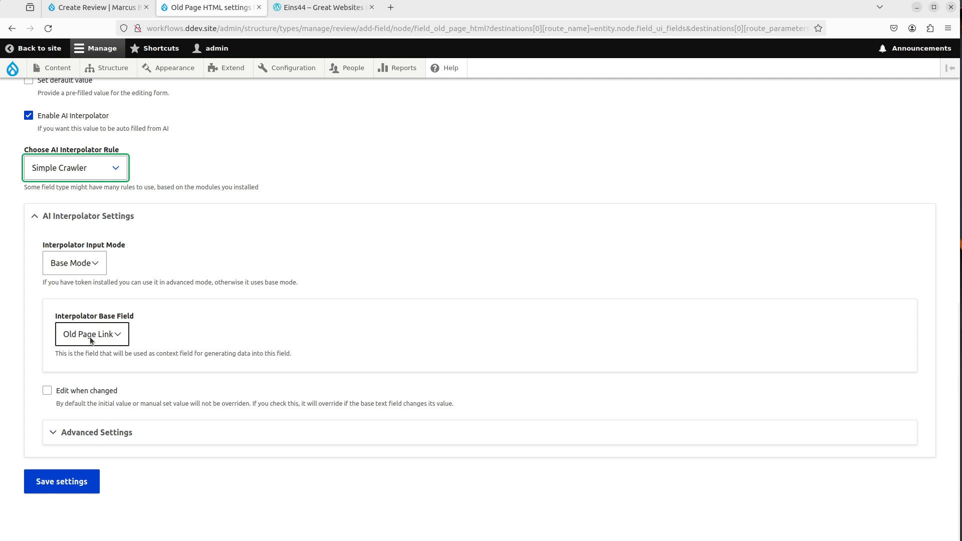
{"action": "left_click", "coordinate": [105, 270]}
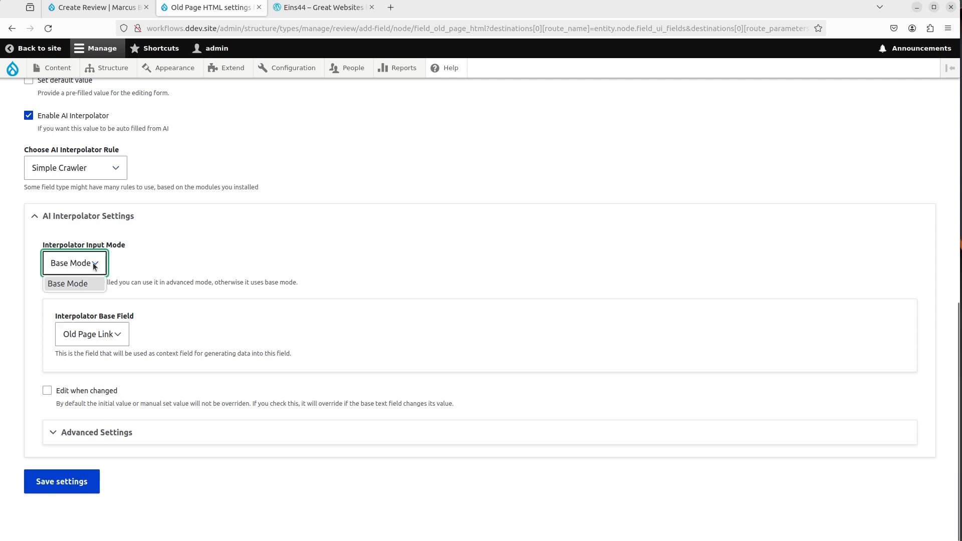
{"action": "left_click", "coordinate": [95, 266]}
{"action": "left_click", "coordinate": [112, 335]}
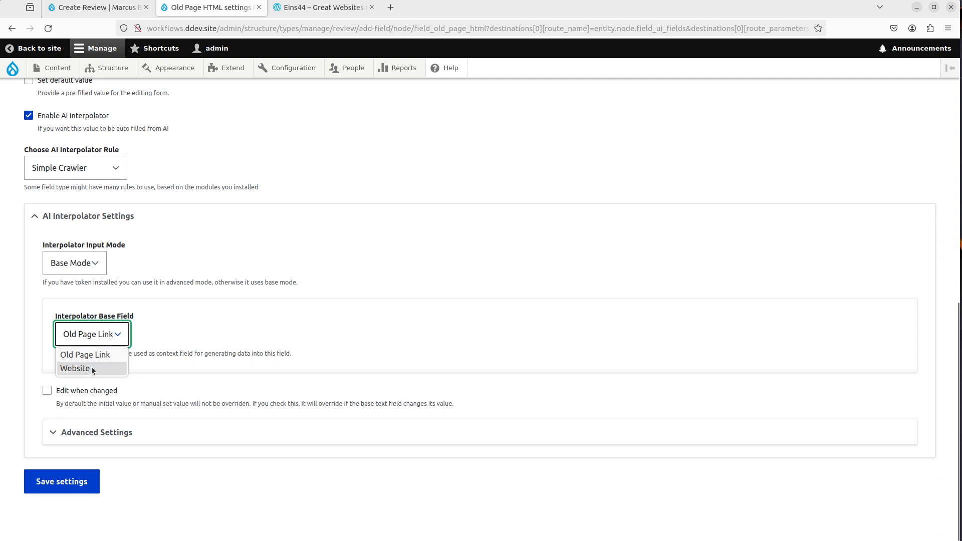
{"action": "left_click", "coordinate": [195, 305]}
{"action": "scroll", "coordinate": [194, 305], "scroll_direction": "up", "scroll_amount": 2}
{"action": "scroll", "coordinate": [150, 376], "scroll_direction": "down", "scroll_amount": 2}
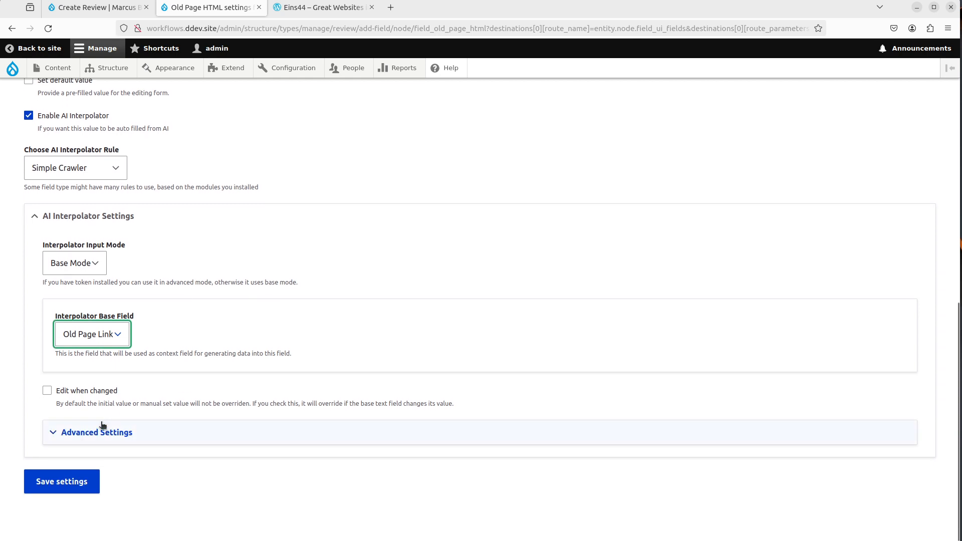
Expand the Simple Crawler's advanced settings and look through the rate limit, user agent, basic auth, headers and cookies fields.
{"action": "left_click", "coordinate": [102, 429]}
{"action": "scroll", "coordinate": [154, 396], "scroll_direction": "down", "scroll_amount": 1}
{"action": "scroll", "coordinate": [155, 390], "scroll_direction": "down", "scroll_amount": 3}
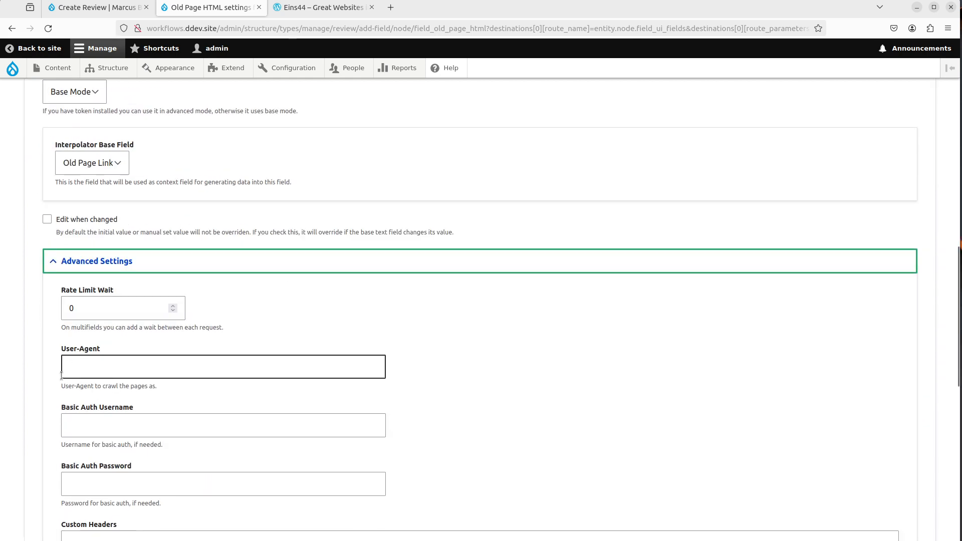
{"action": "scroll", "coordinate": [40, 370], "scroll_direction": "down", "scroll_amount": 4}
{"action": "scroll", "coordinate": [40, 371], "scroll_direction": "up", "scroll_amount": 2}
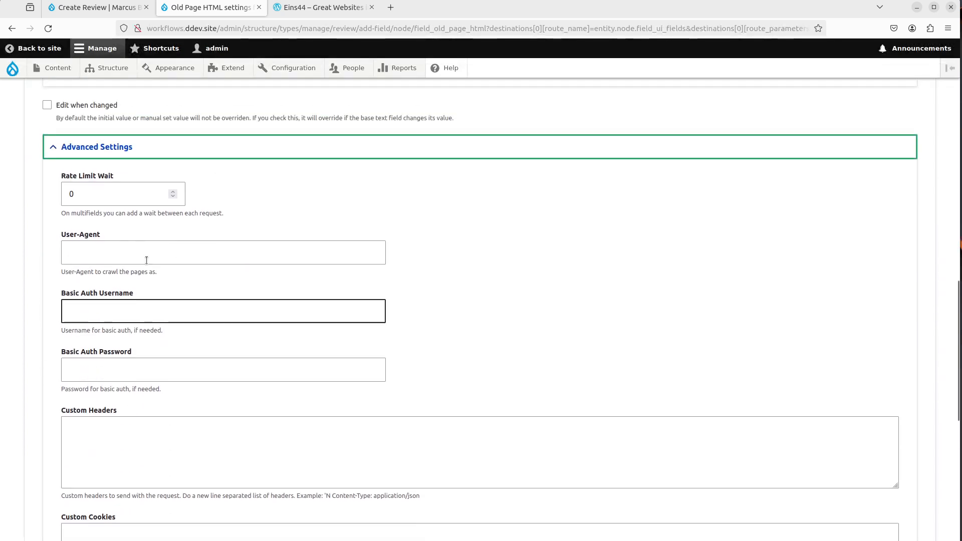
Return to the Eins44 post and record its page load in the browser's network monitor.
{"action": "left_click", "coordinate": [321, 7]}
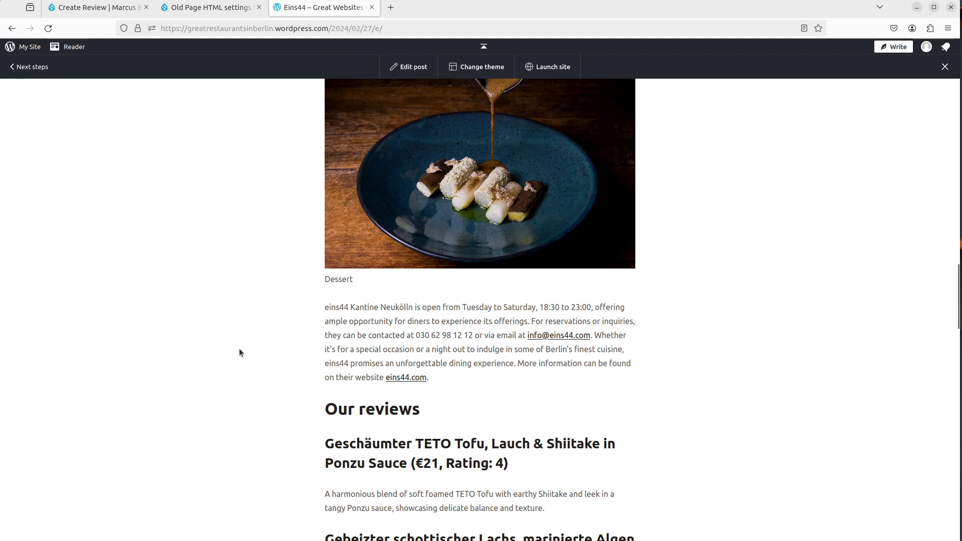
{"action": "scroll", "coordinate": [239, 350], "scroll_direction": "up", "scroll_amount": 2}
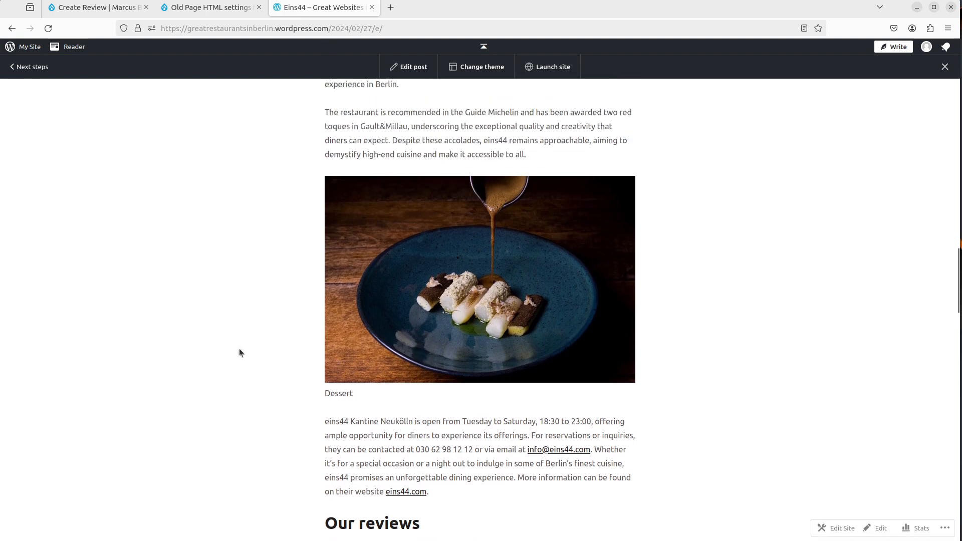
{"action": "key", "text": "ctrl+shift+i"}
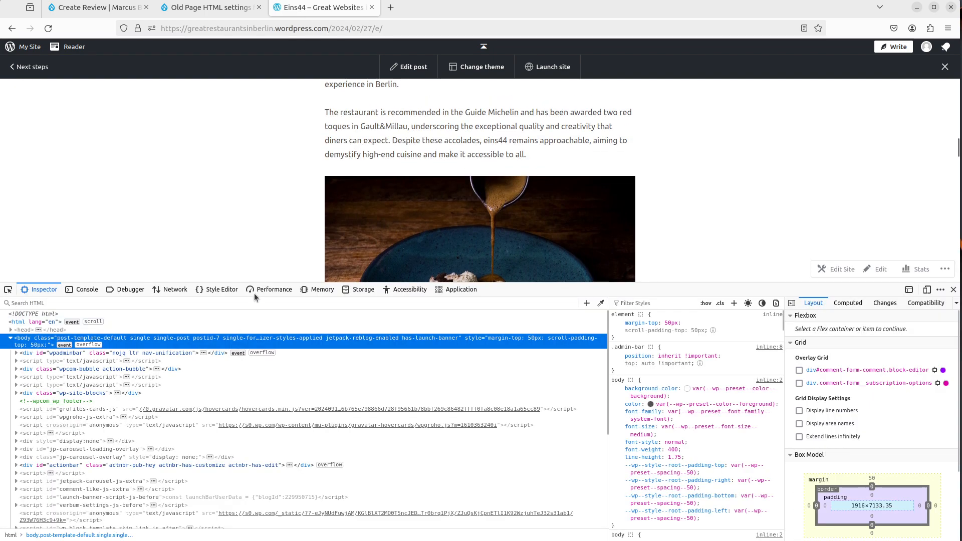
{"action": "left_click", "coordinate": [175, 290]}
{"action": "key", "text": "ctrl+r"}
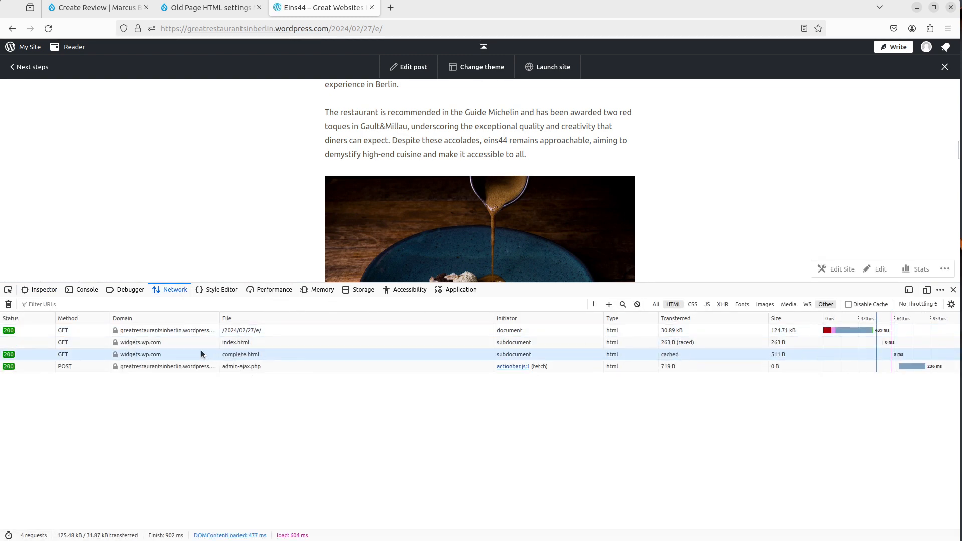
Inspect the headers and cookies of the post's document request and select the value of the wordpress_logged_in cookie.
{"action": "left_click", "coordinate": [139, 333]}
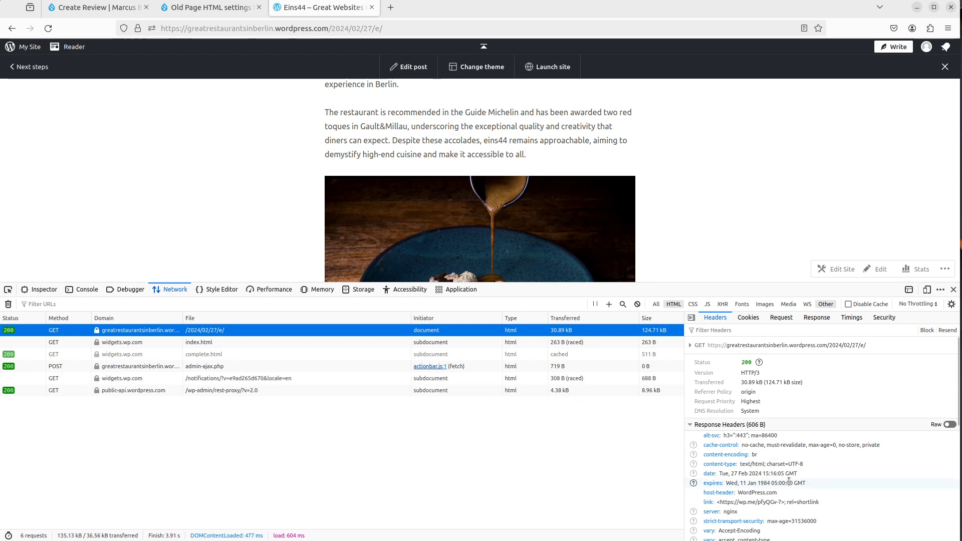
{"action": "scroll", "coordinate": [822, 381], "scroll_direction": "down", "scroll_amount": 2}
{"action": "left_click", "coordinate": [754, 318]}
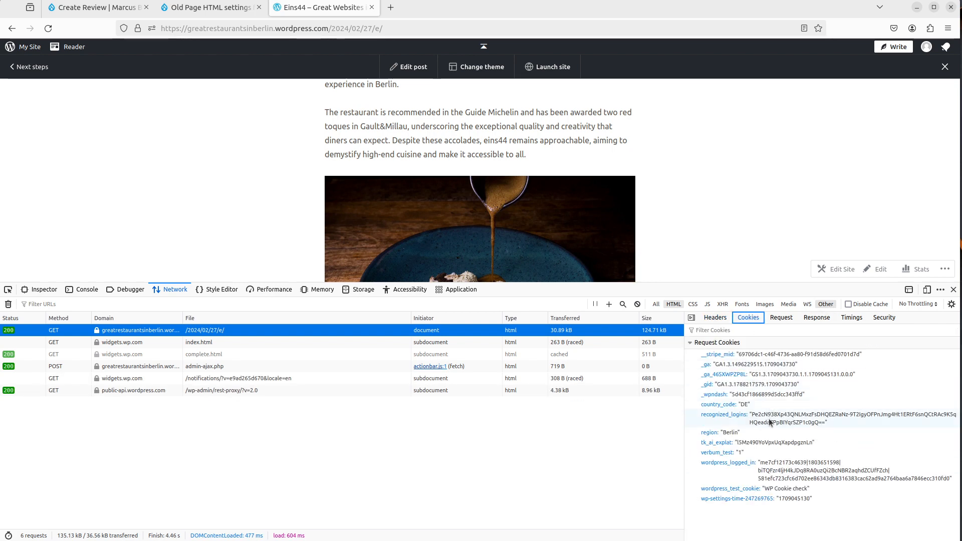
{"action": "left_click", "coordinate": [801, 469]}
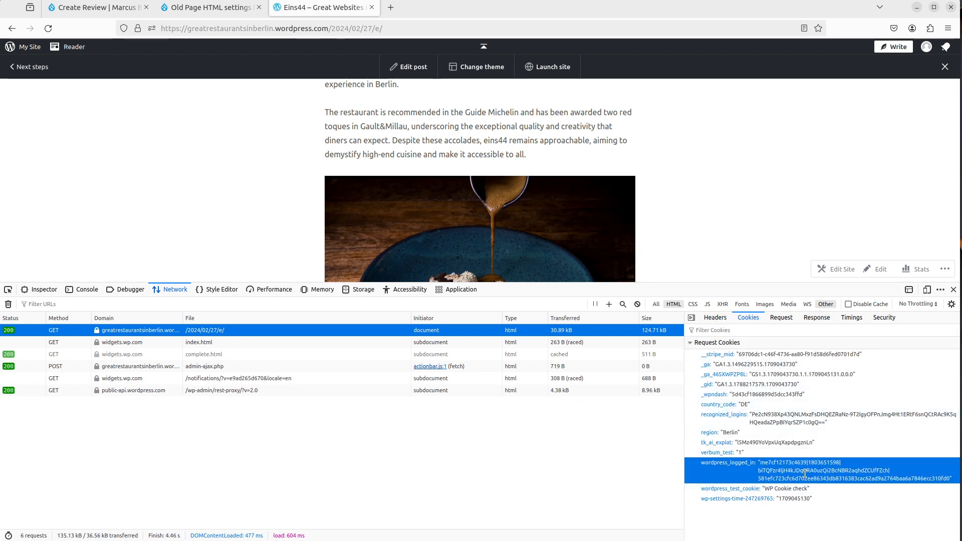
{"action": "double_click", "coordinate": [772, 461]}
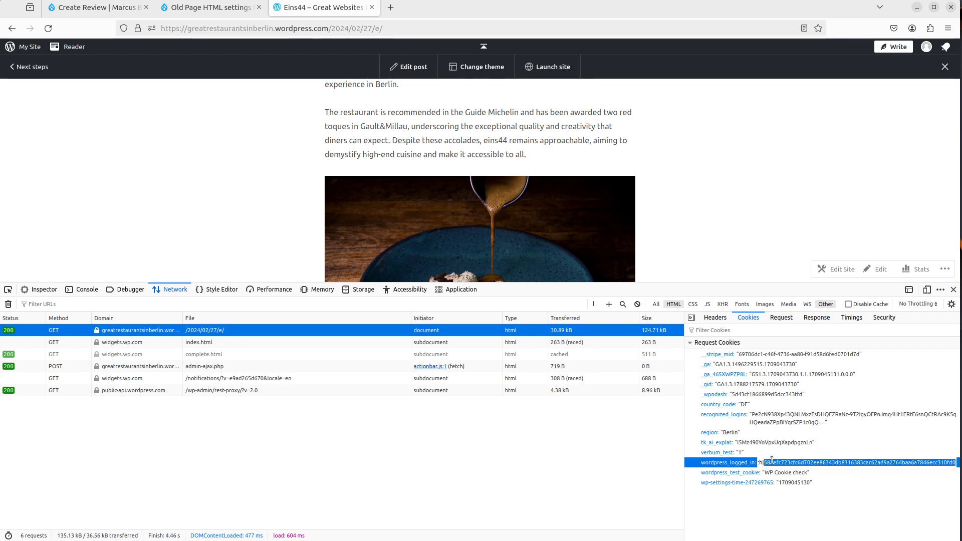
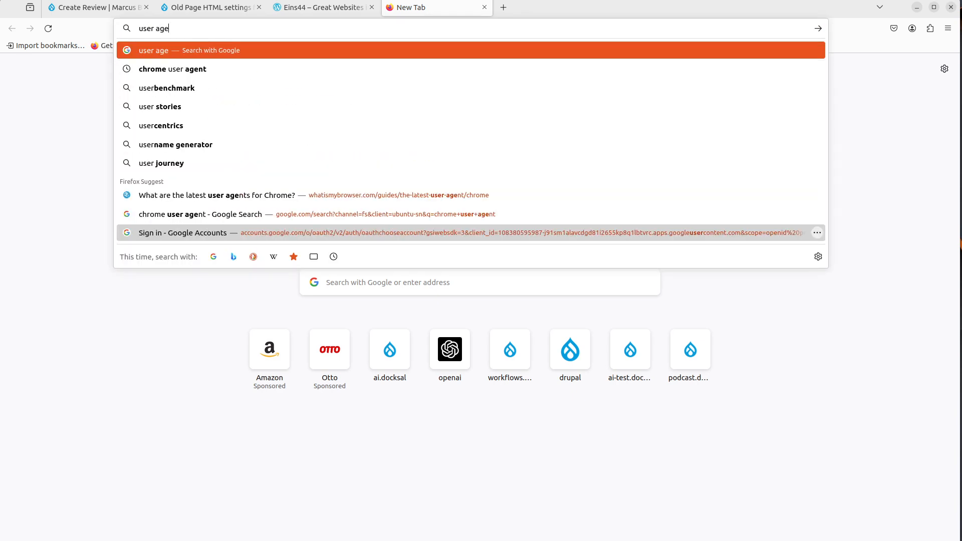
Search Google for "chrome user agent" and copy the Windows 10 Chrome user agent string from the WhatIsMyBrowser guide.
{"action": "key", "text": "Down"}
{"action": "key", "text": "Return"}
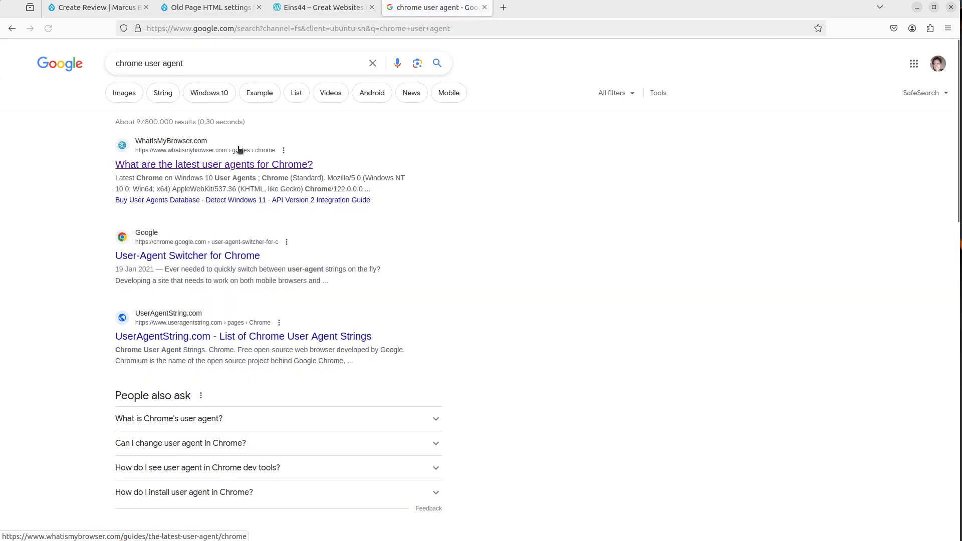
{"action": "left_click", "coordinate": [296, 168]}
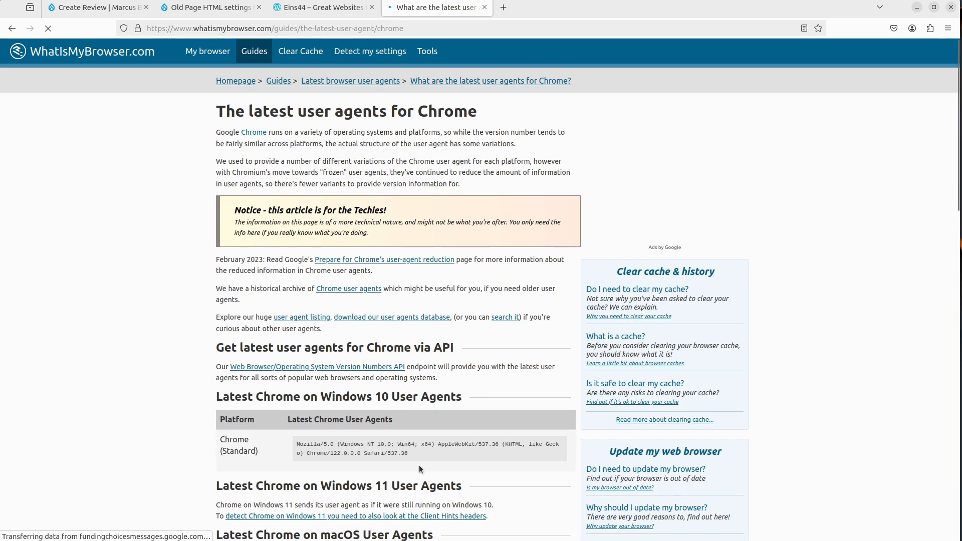
{"action": "left_click_drag", "start_coordinate": [416, 457], "coordinate": [260, 438]}
{"action": "key", "text": "ctrl+c"}
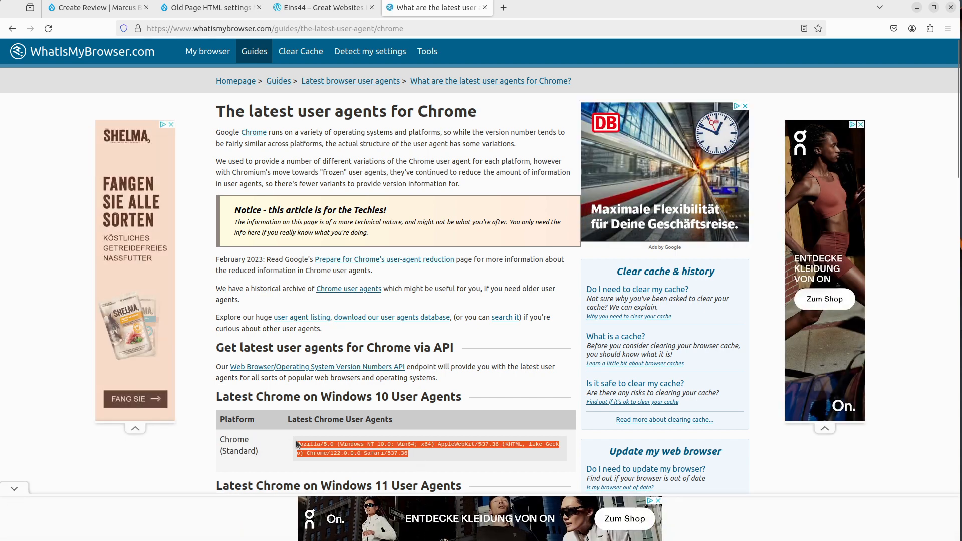
Close the user agent guide and paste the copied Chrome user agent string into the crawler's user agent field.
{"action": "key", "text": "ctrl+w"}
{"action": "left_click", "coordinate": [145, 199]}
{"action": "key", "text": "ctrl+v"}
{"action": "scroll", "coordinate": [519, 170], "scroll_direction": "down", "scroll_amount": 3}
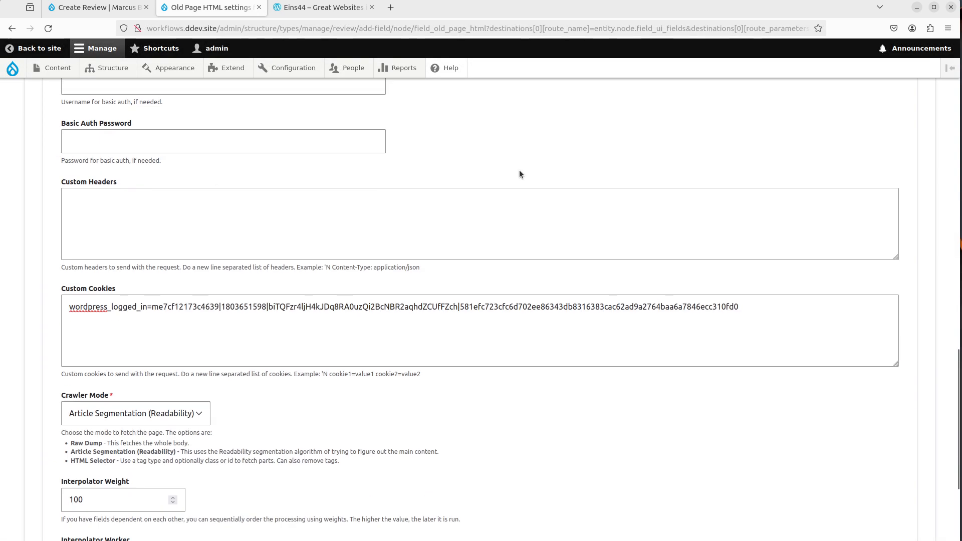
Examine the crawler mode options Raw Dump, Article Segmentation (Readability) and HTML Selector for Old Page HTML.
{"action": "scroll", "coordinate": [519, 170], "scroll_direction": "down", "scroll_amount": 3}
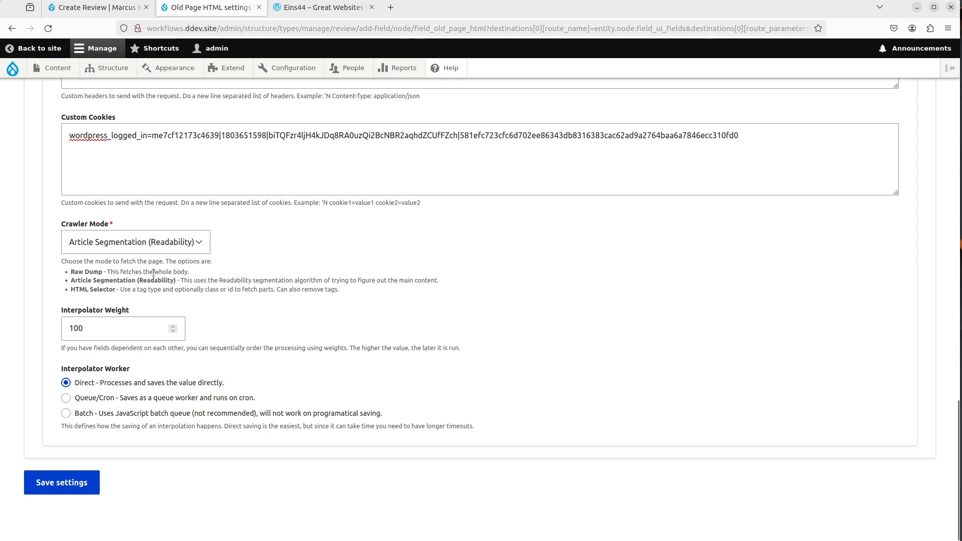
{"action": "scroll", "coordinate": [181, 343], "scroll_direction": "up", "scroll_amount": 2}
{"action": "left_click", "coordinate": [161, 299]}
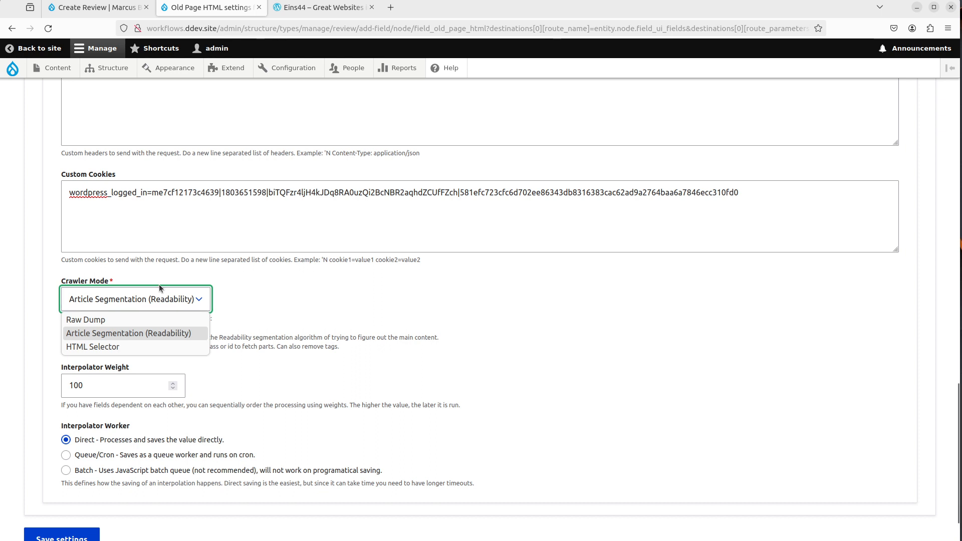
{"action": "left_click", "coordinate": [263, 302]}
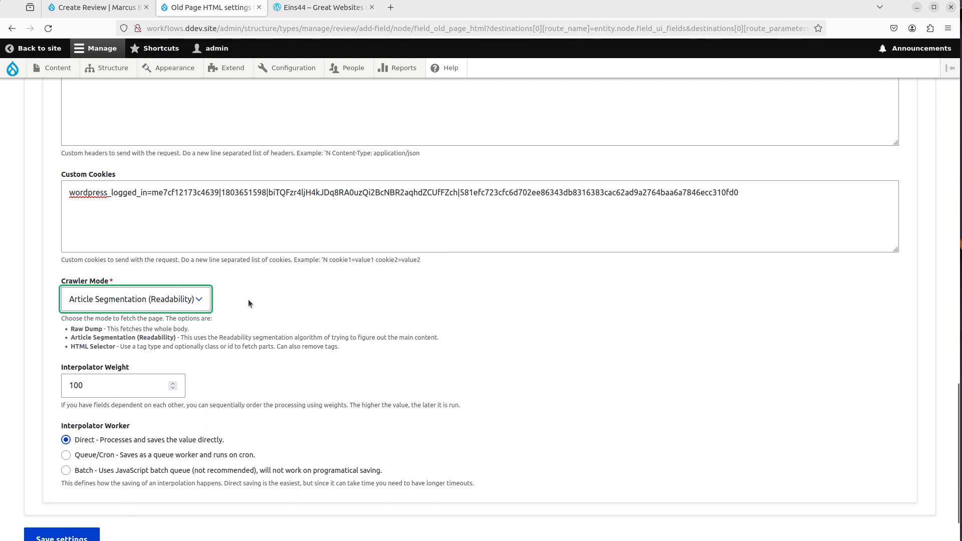
{"action": "left_click", "coordinate": [204, 302]}
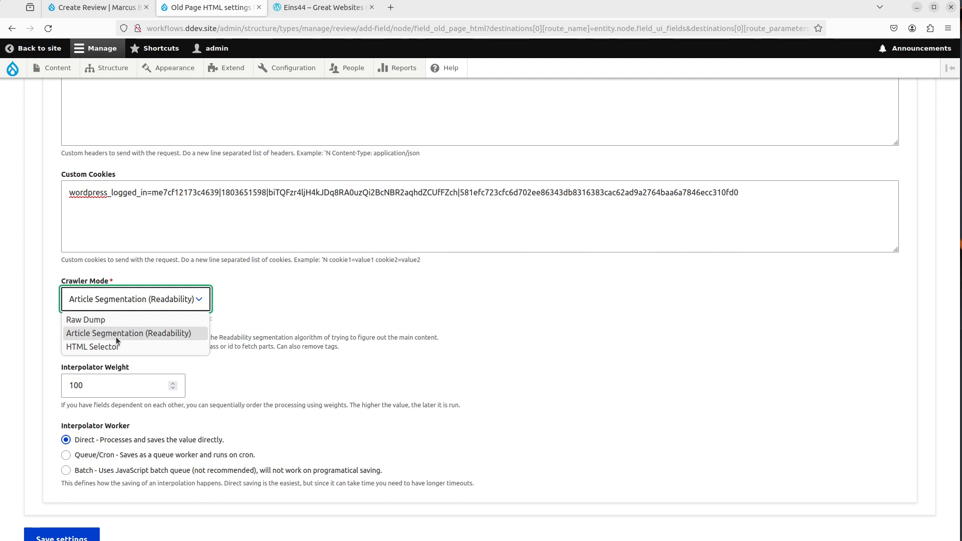
Return to the Eins44 post, close the network monitor and look over the article's content up to its title.
{"action": "left_click", "coordinate": [322, 9]}
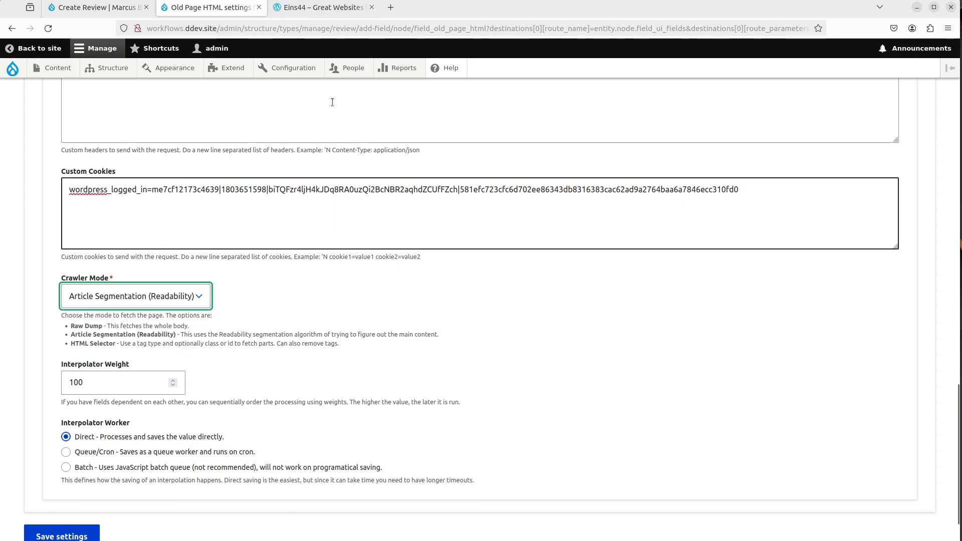
{"action": "left_click", "coordinate": [322, 7]}
{"action": "scroll", "coordinate": [365, 239], "scroll_direction": "down", "scroll_amount": 3}
{"action": "scroll", "coordinate": [365, 239], "scroll_direction": "up", "scroll_amount": 3}
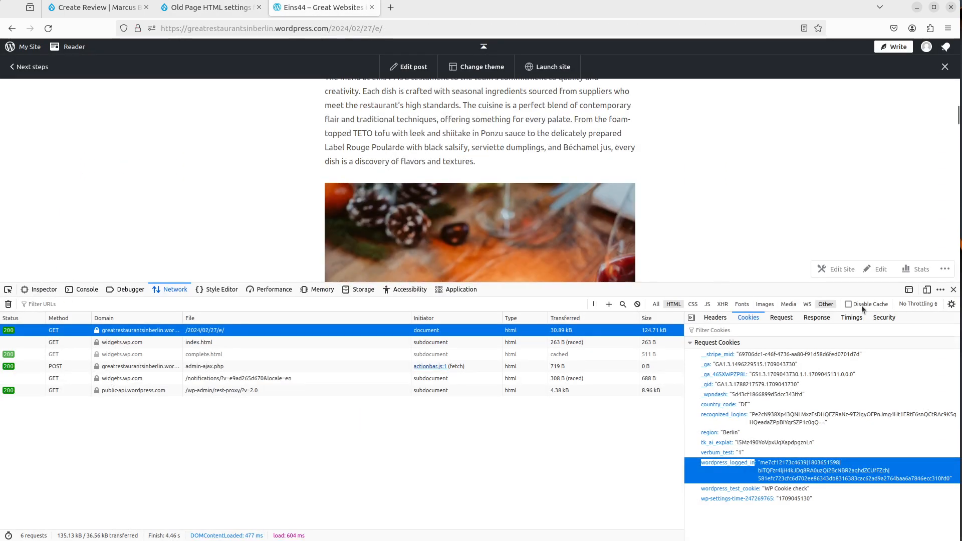
{"action": "left_click", "coordinate": [954, 290]}
{"action": "scroll", "coordinate": [771, 413], "scroll_direction": "up", "scroll_amount": 4}
{"action": "scroll", "coordinate": [771, 412], "scroll_direction": "up", "scroll_amount": 10}
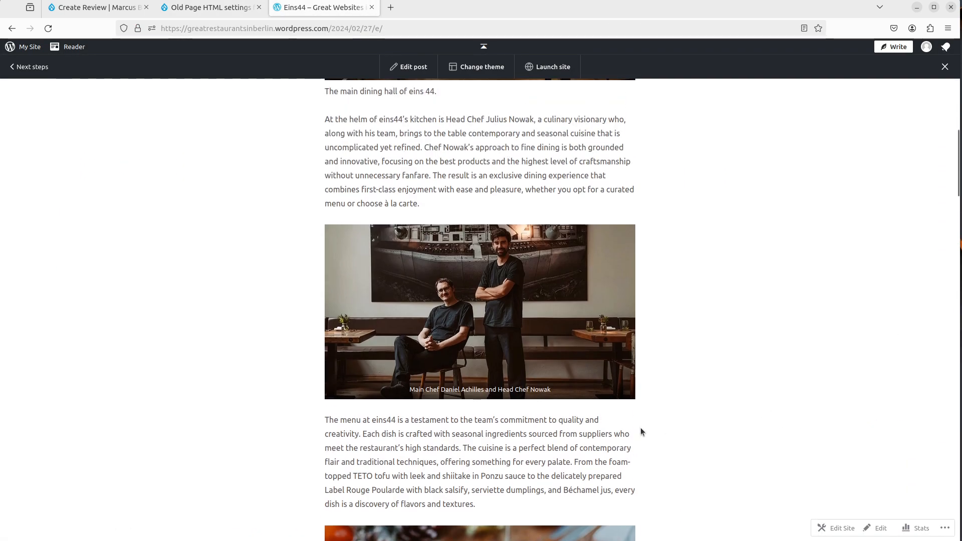
{"action": "scroll", "coordinate": [307, 311], "scroll_direction": "up", "scroll_amount": 5}
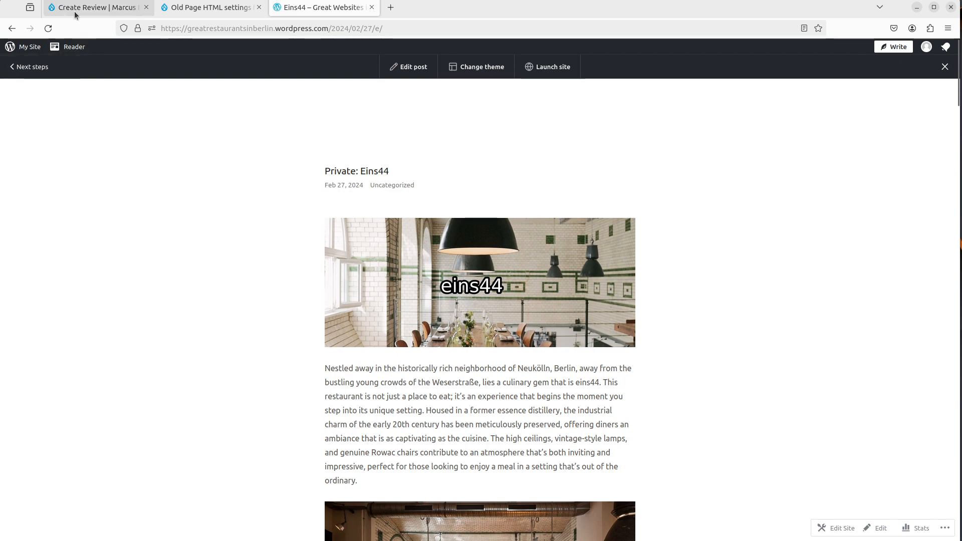
Look at the Create Review form and recheck the crawler mode options in the Old Page HTML settings.
{"action": "left_click", "coordinate": [89, 8]}
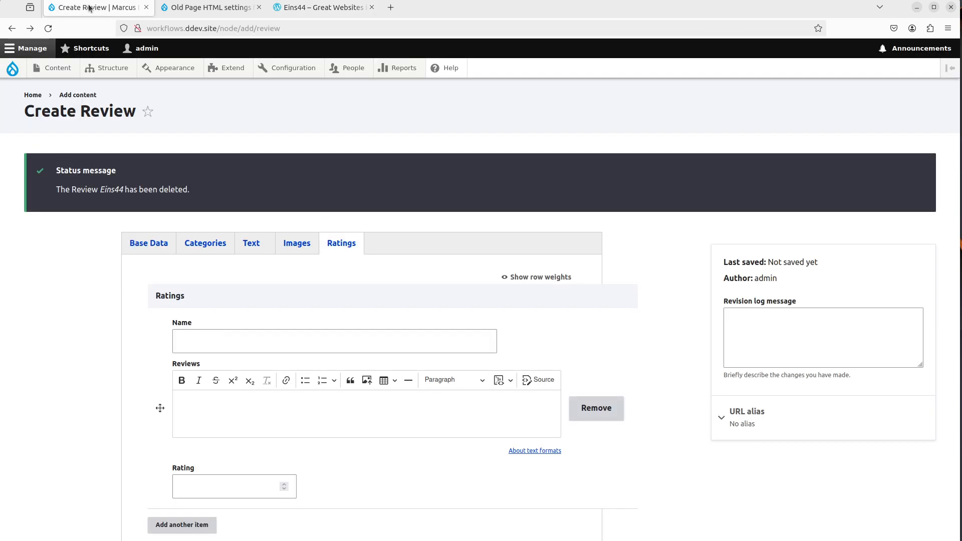
{"action": "left_click", "coordinate": [198, 2]}
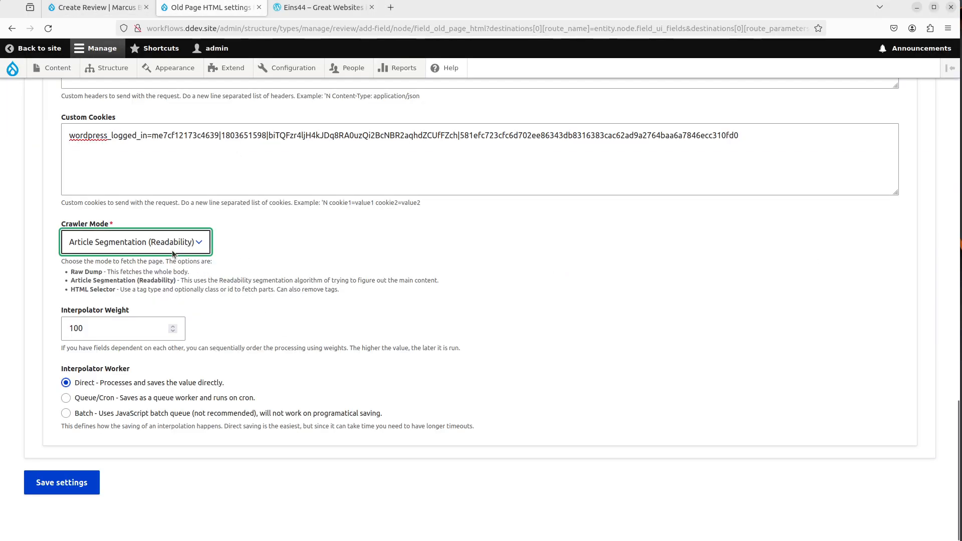
{"action": "left_click", "coordinate": [167, 233]}
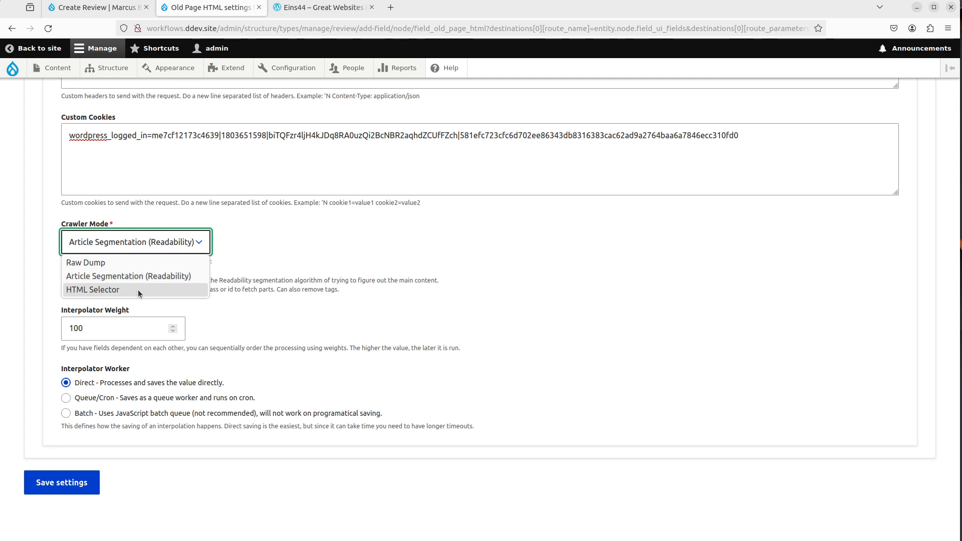
Examine the main text and images of the Eins44 post that the crawler has to extract.
{"action": "left_click", "coordinate": [335, 8]}
{"action": "left_click", "coordinate": [336, 7]}
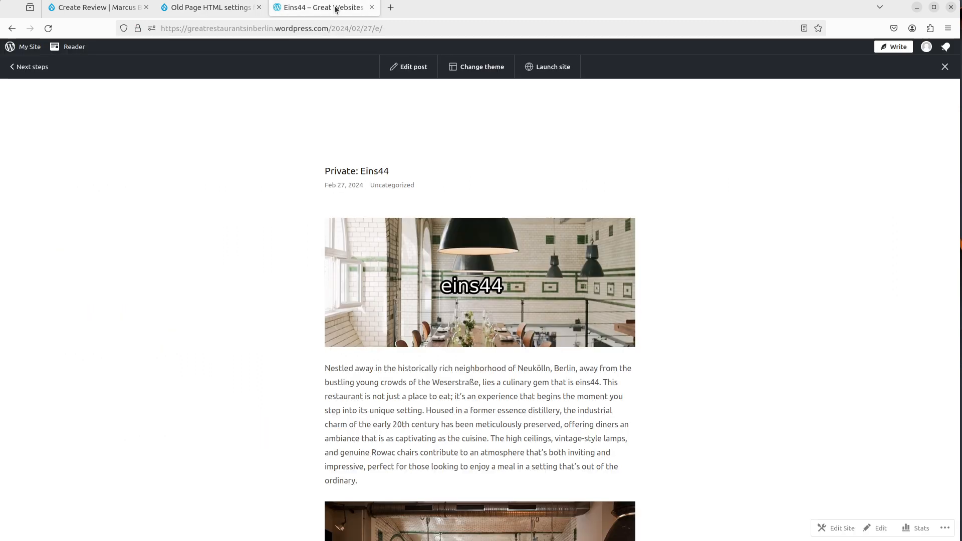
{"action": "scroll", "coordinate": [414, 341], "scroll_direction": "down", "scroll_amount": 3}
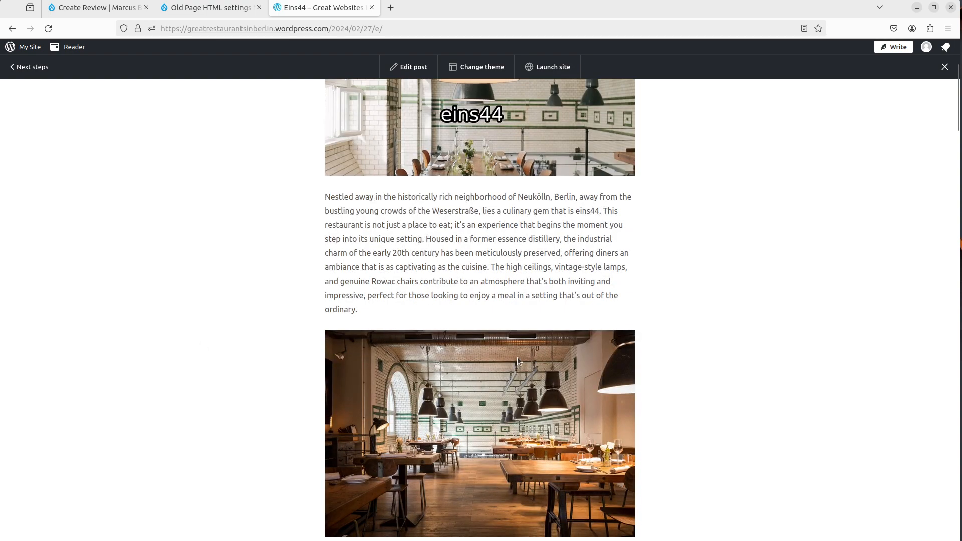
{"action": "scroll", "coordinate": [518, 357], "scroll_direction": "down", "scroll_amount": 3}
{"action": "scroll", "coordinate": [479, 346], "scroll_direction": "down", "scroll_amount": 3}
{"action": "scroll", "coordinate": [214, 332], "scroll_direction": "up", "scroll_amount": 2}
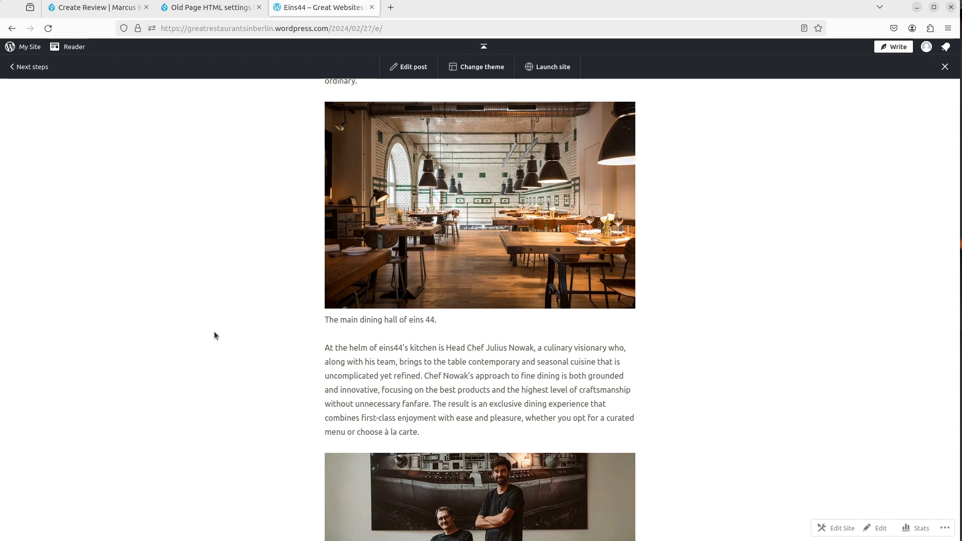
Set the Old Page HTML interpolator weight to 50 and its worker to Batch, and save the field settings.
{"action": "left_click", "coordinate": [218, 7]}
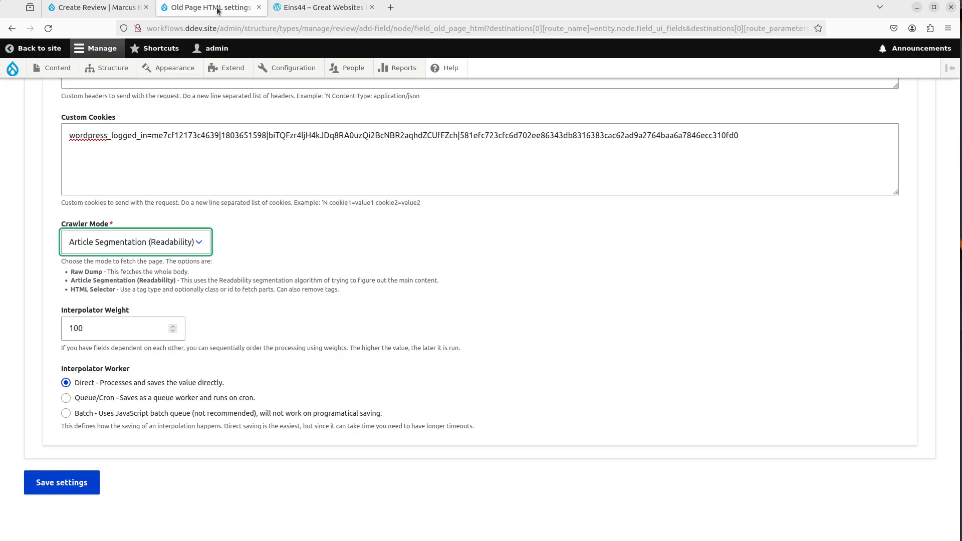
{"action": "key", "text": "Tab"}
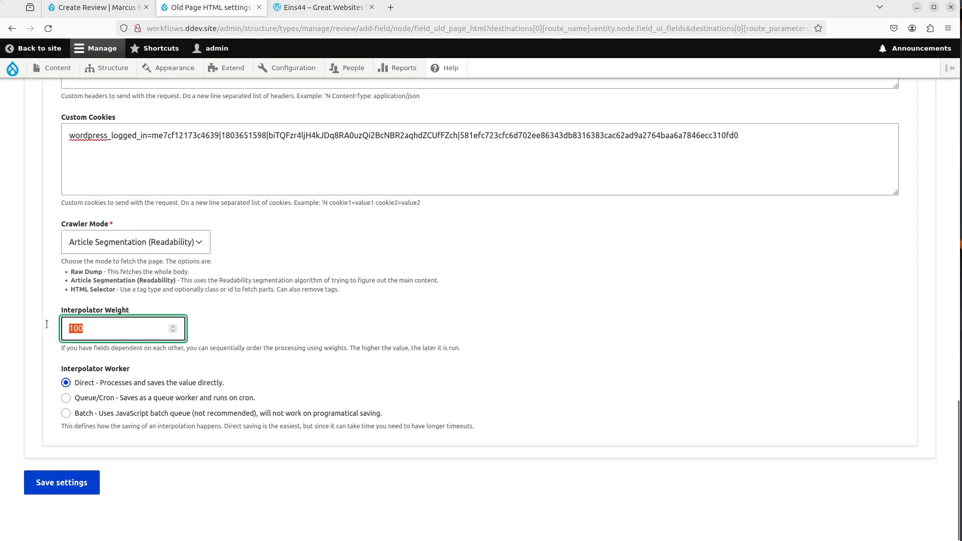
{"action": "type", "text": "50"}
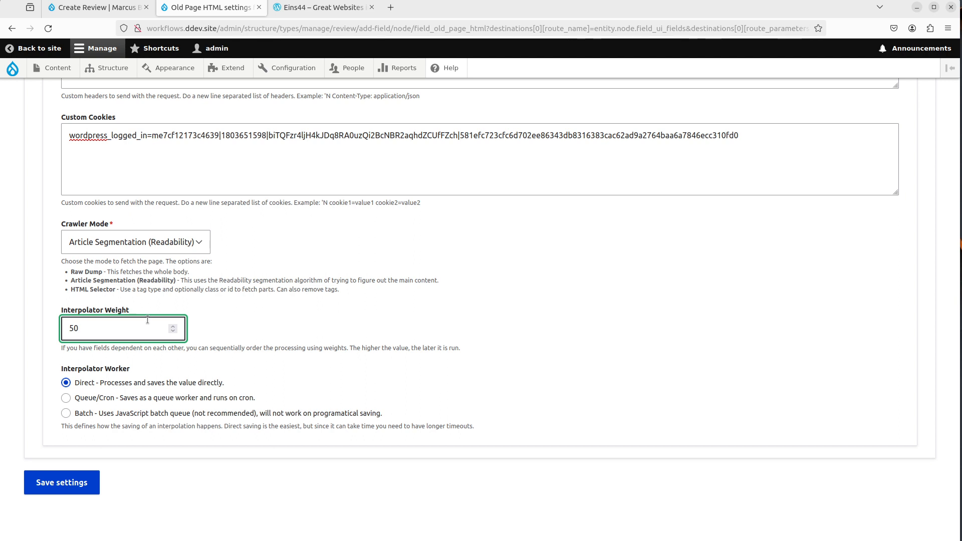
{"action": "left_click", "coordinate": [140, 417]}
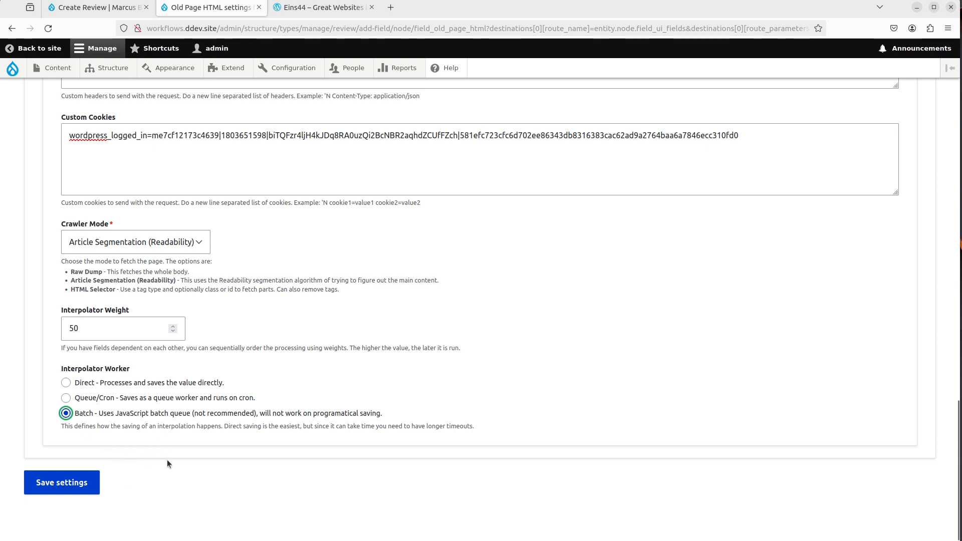
{"action": "left_click", "coordinate": [76, 488]}
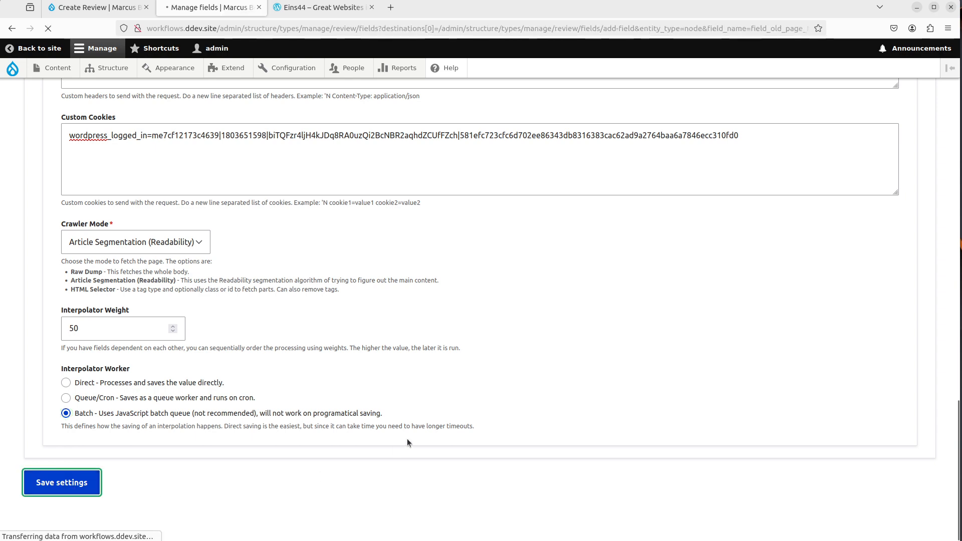
Open the settings of the Review type's Address field and enable AI Interpolator for it.
{"action": "scroll", "coordinate": [406, 438], "scroll_direction": "down", "scroll_amount": 3}
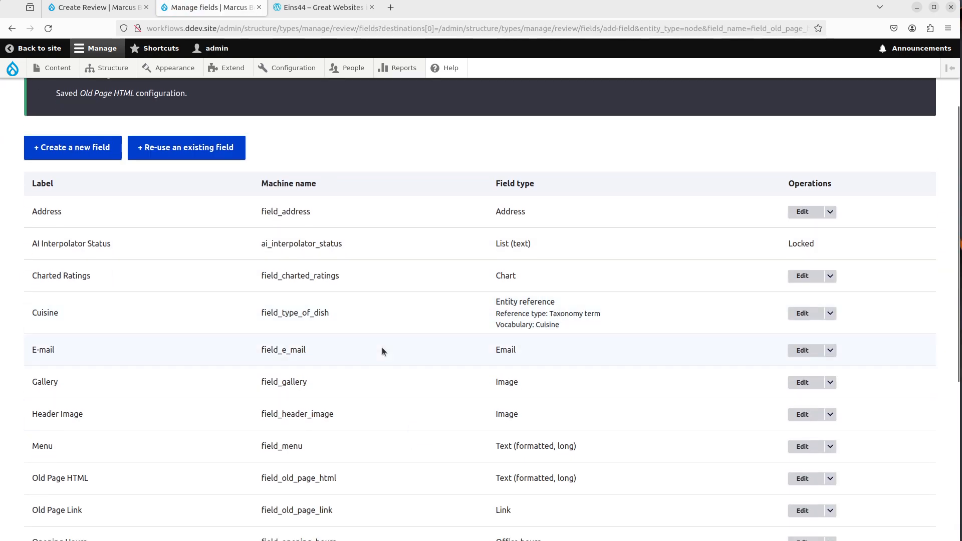
{"action": "scroll", "coordinate": [208, 342], "scroll_direction": "down", "scroll_amount": 3}
{"action": "scroll", "coordinate": [287, 313], "scroll_direction": "up", "scroll_amount": 2}
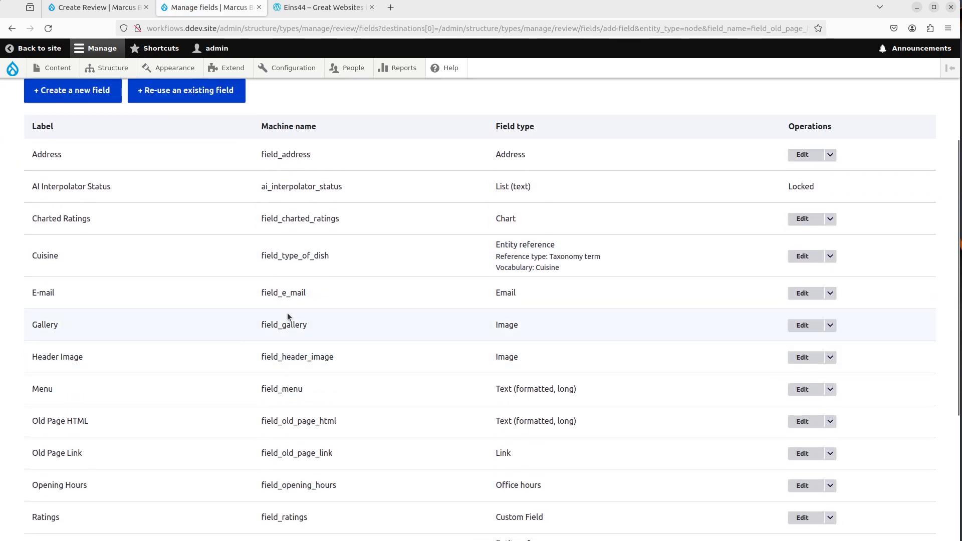
{"action": "left_click", "coordinate": [801, 155]}
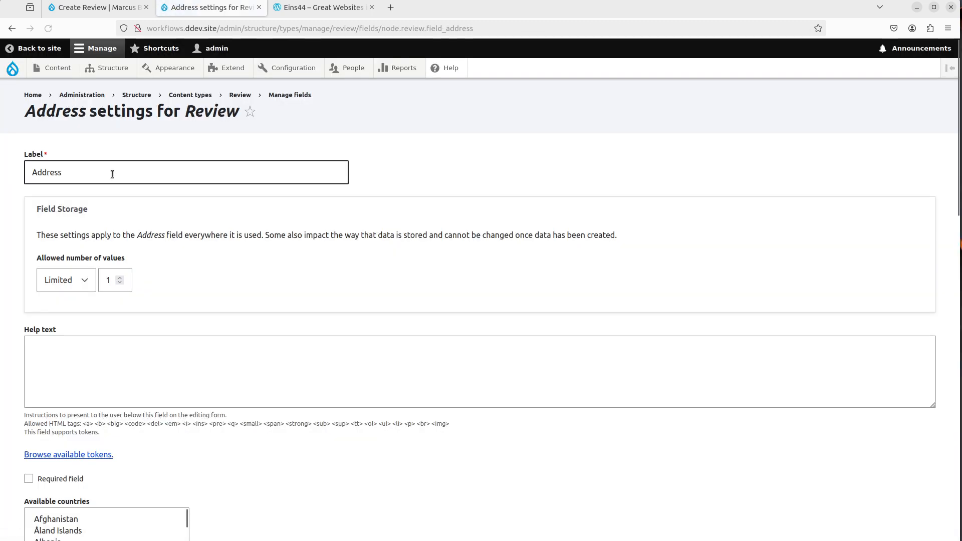
{"action": "scroll", "coordinate": [299, 185], "scroll_direction": "down", "scroll_amount": 15}
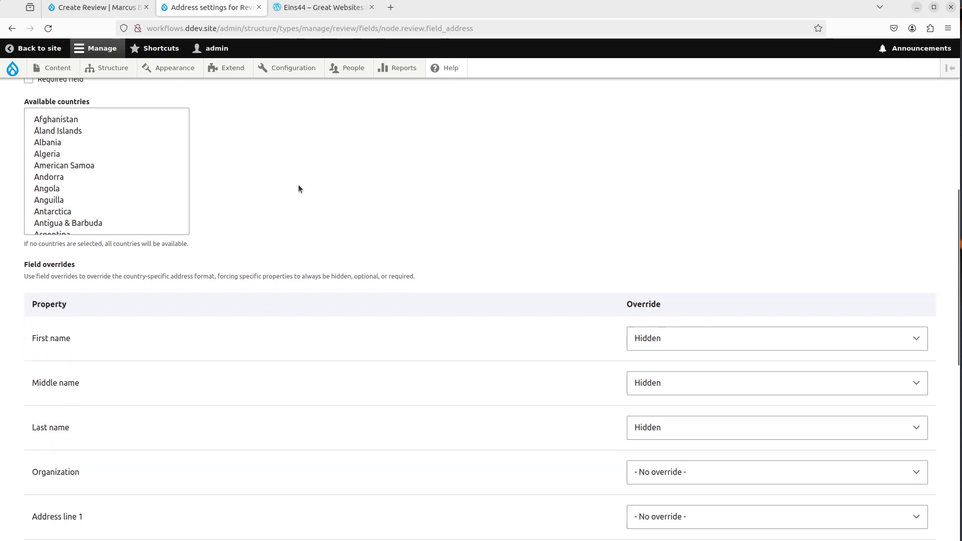
{"action": "left_click", "coordinate": [79, 435]}
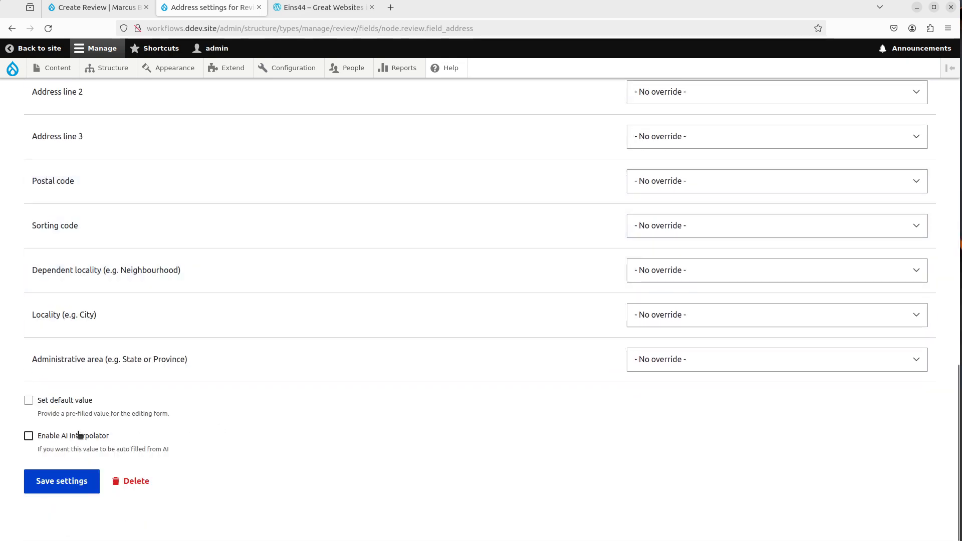
{"action": "scroll", "coordinate": [367, 287], "scroll_direction": "down", "scroll_amount": 8}
{"action": "scroll", "coordinate": [342, 285], "scroll_direction": "up", "scroll_amount": 2}
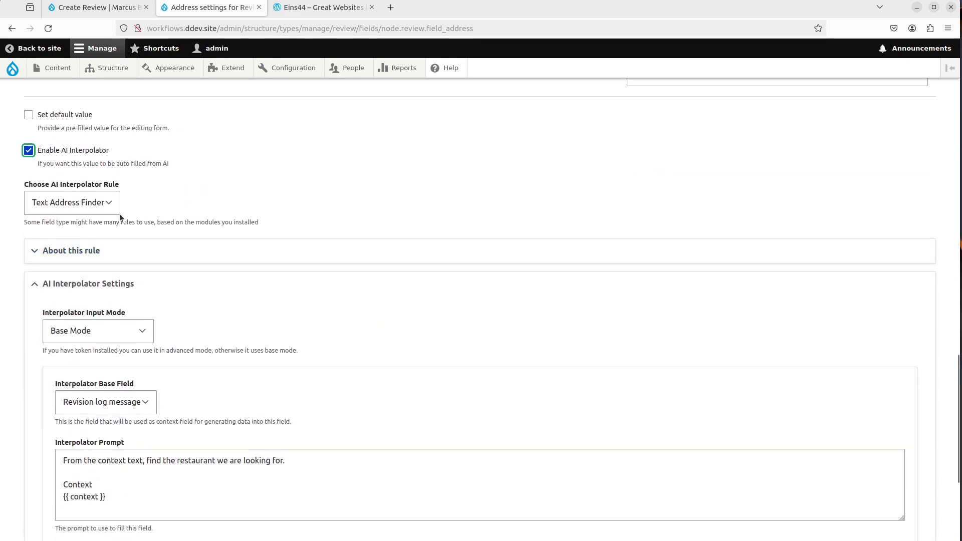
Choose Title as the interpolator base field for Address, leaving the input mode at Base Mode.
{"action": "scroll", "coordinate": [95, 223], "scroll_direction": "down", "scroll_amount": 2}
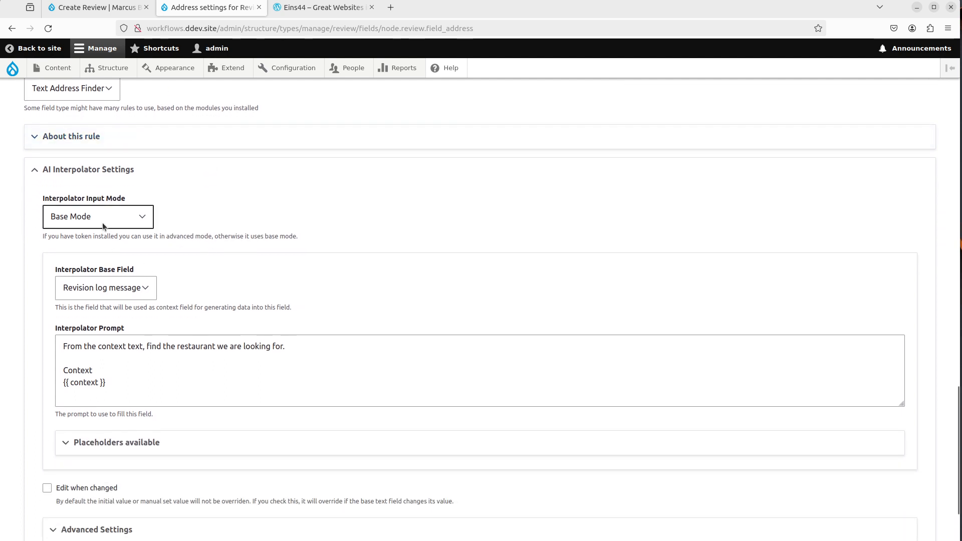
{"action": "left_click", "coordinate": [103, 218]}
{"action": "left_click", "coordinate": [103, 219]}
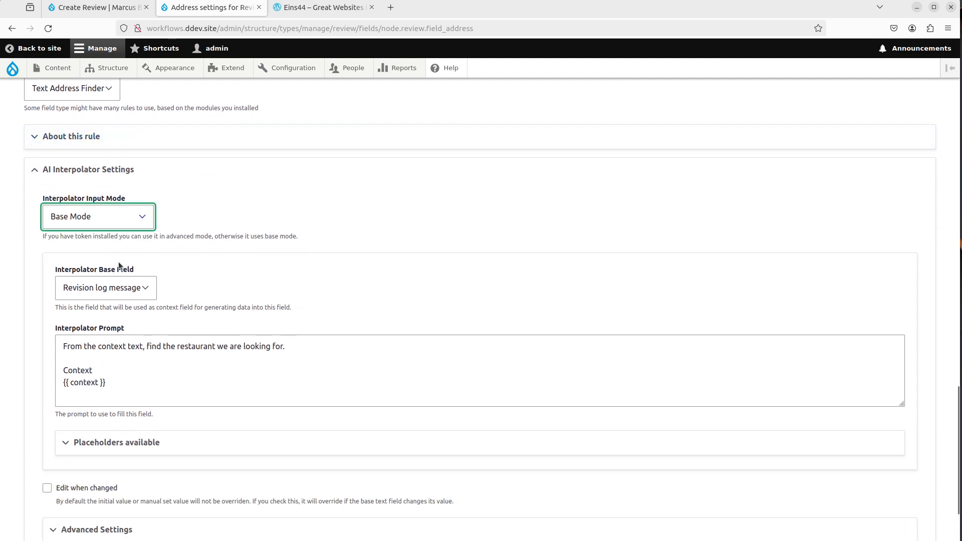
{"action": "left_click", "coordinate": [119, 291]}
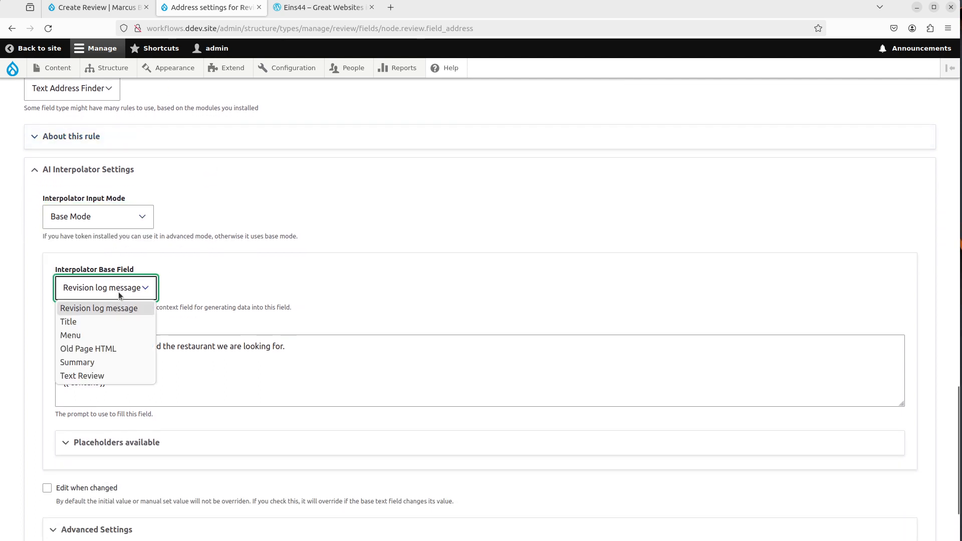
{"action": "left_click", "coordinate": [104, 324]}
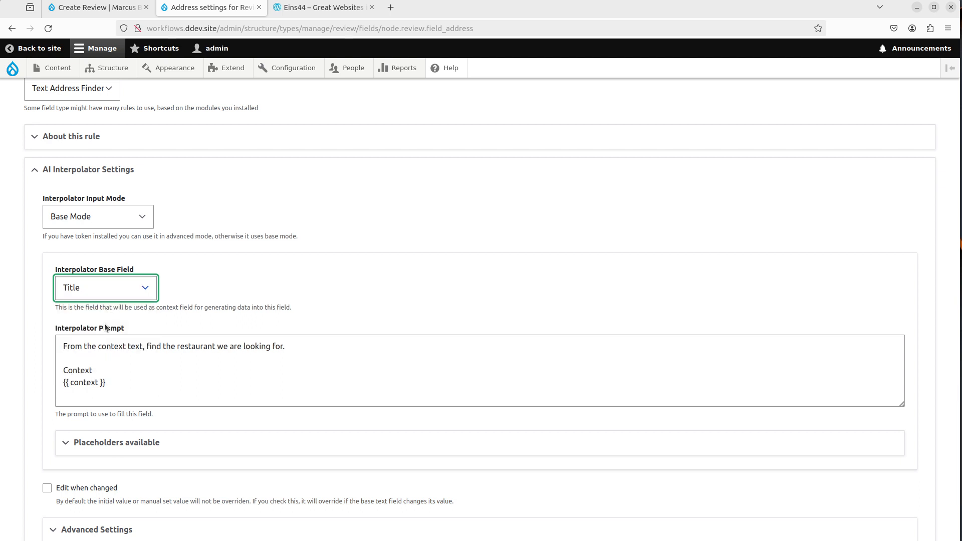
Append ", Berlin" after the {{ context }} placeholder in the Address field's interpolator prompt.
{"action": "left_click", "coordinate": [229, 348]}
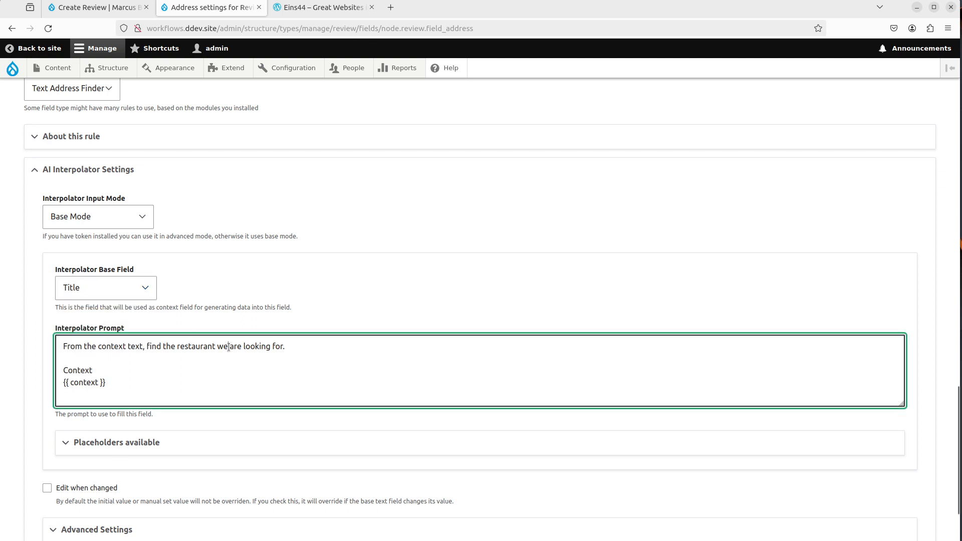
{"action": "key", "text": "ctrl+a"}
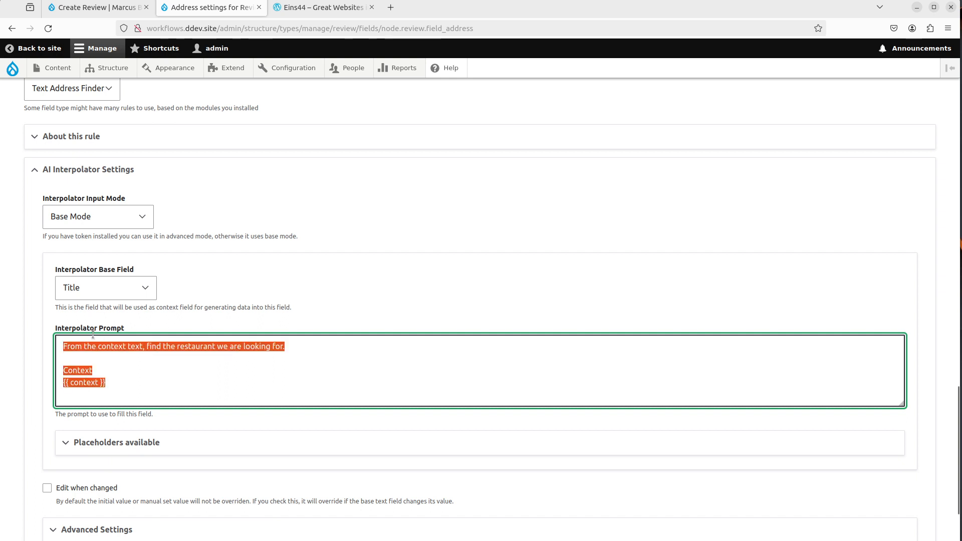
{"action": "left_click", "coordinate": [93, 336]}
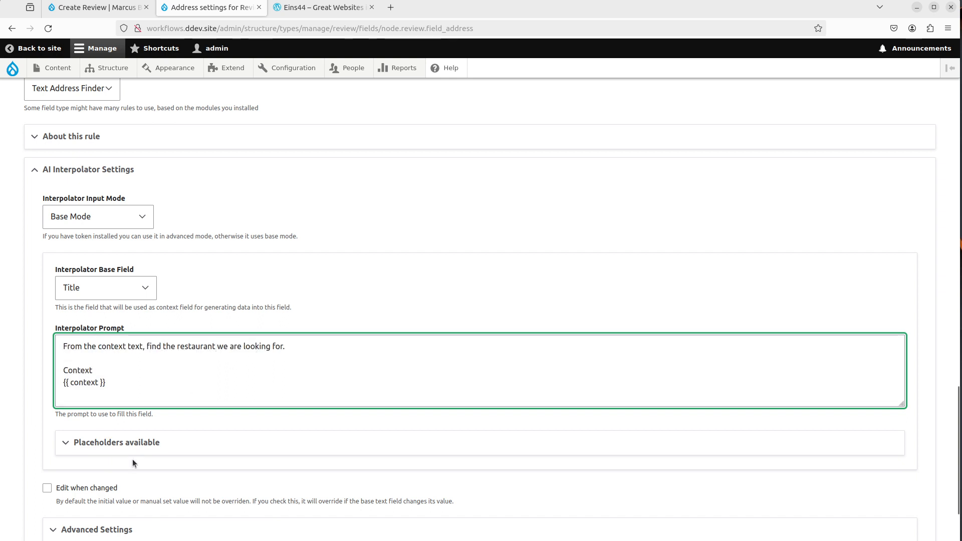
{"action": "type", "text": "Berlin"}
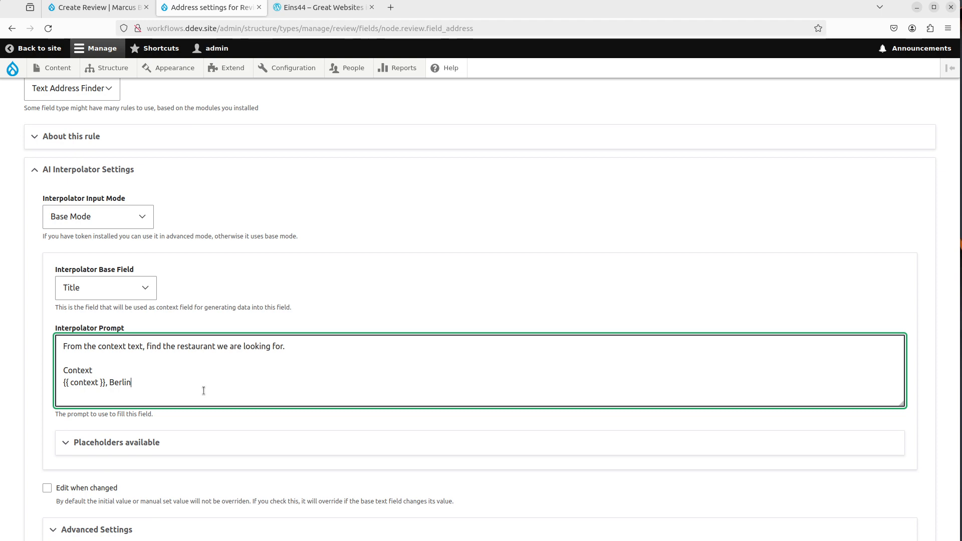
{"action": "scroll", "coordinate": [203, 391], "scroll_direction": "down", "scroll_amount": 3}
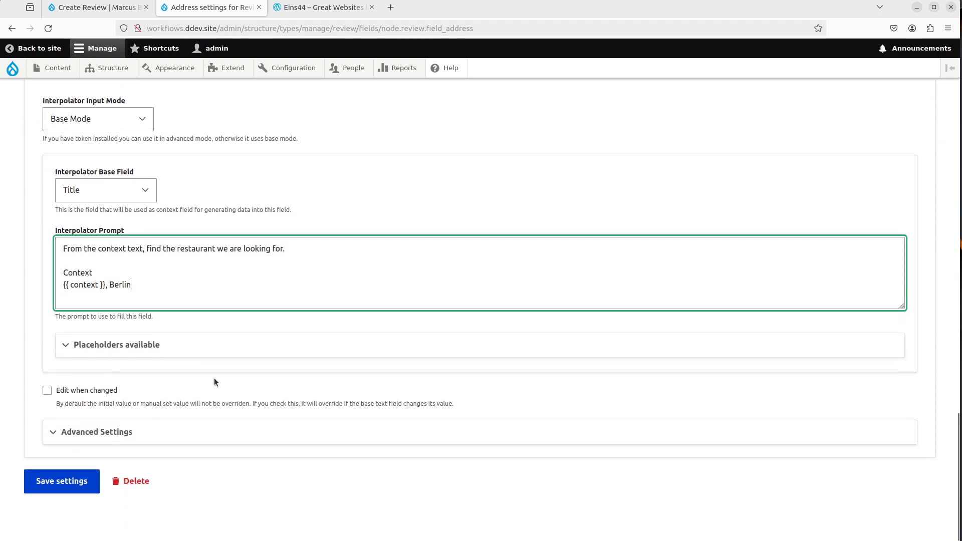
Review the Address field's advanced interpolator settings, keeping the Batch worker and gpt-4-turbo-preview model, and save the field settings.
{"action": "left_click", "coordinate": [215, 378]}
{"action": "scroll", "coordinate": [196, 344], "scroll_direction": "up", "scroll_amount": 1}
{"action": "scroll", "coordinate": [196, 344], "scroll_direction": "down", "scroll_amount": 4}
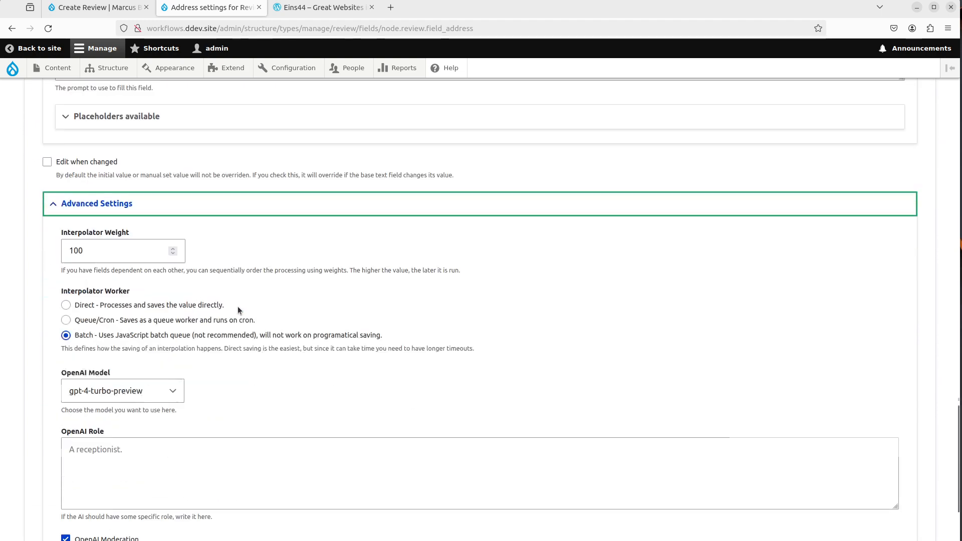
{"action": "left_click", "coordinate": [94, 393]}
{"action": "left_click", "coordinate": [114, 392]}
{"action": "scroll", "coordinate": [64, 399], "scroll_direction": "down", "scroll_amount": 3}
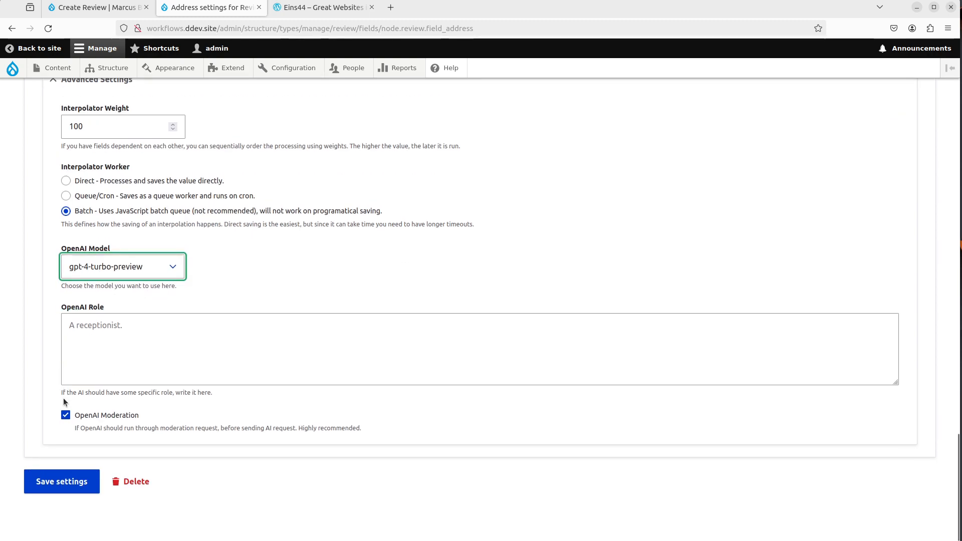
{"action": "left_click", "coordinate": [79, 482]}
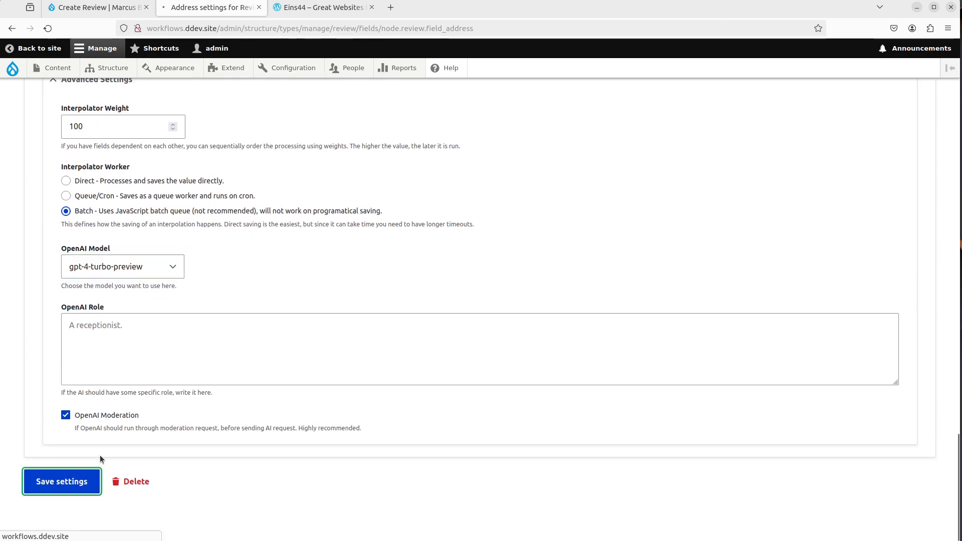
Open the settings of the Review type's Charted Ratings field and enable AI Interpolator for it.
{"action": "scroll", "coordinate": [223, 343], "scroll_direction": "down", "scroll_amount": 3}
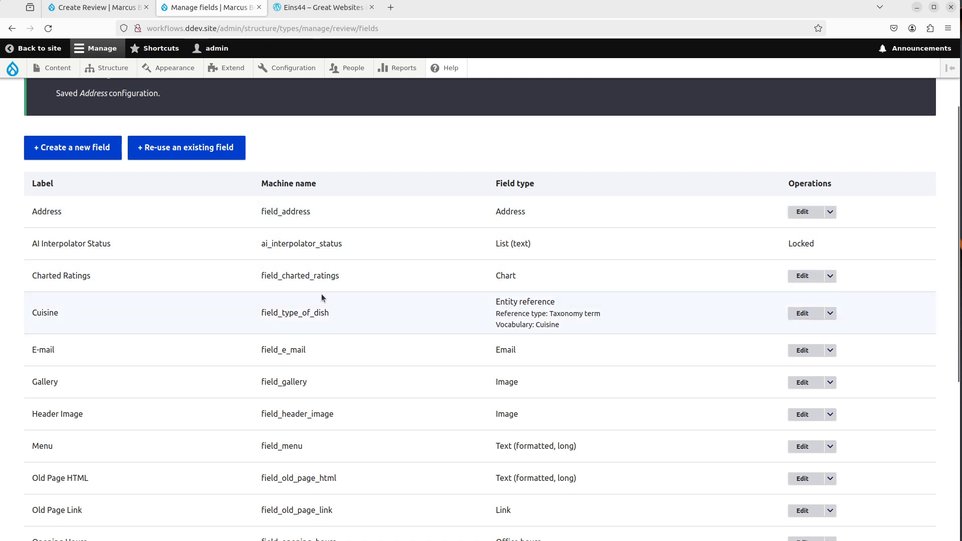
{"action": "scroll", "coordinate": [391, 261], "scroll_direction": "down", "scroll_amount": 2}
{"action": "left_click", "coordinate": [804, 219]}
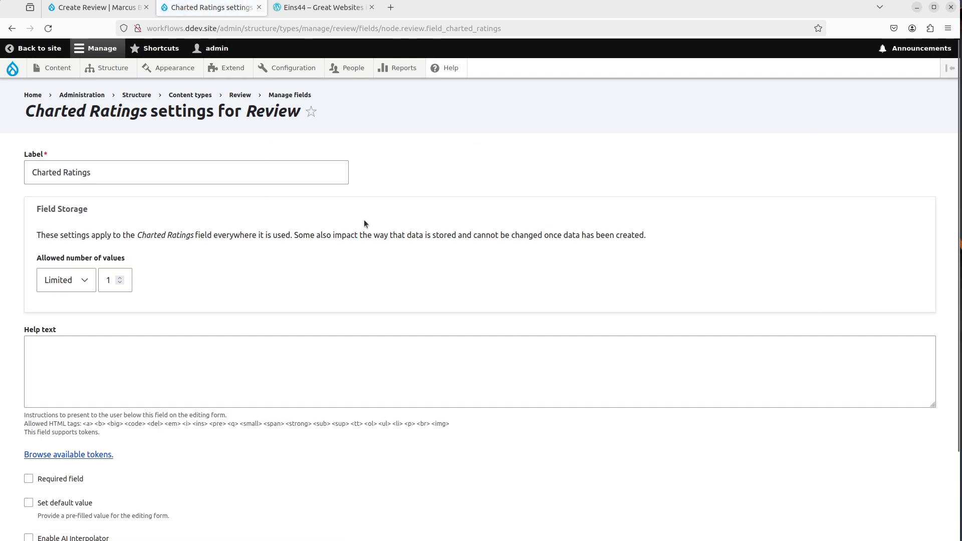
{"action": "scroll", "coordinate": [316, 261], "scroll_direction": "down", "scroll_amount": 2}
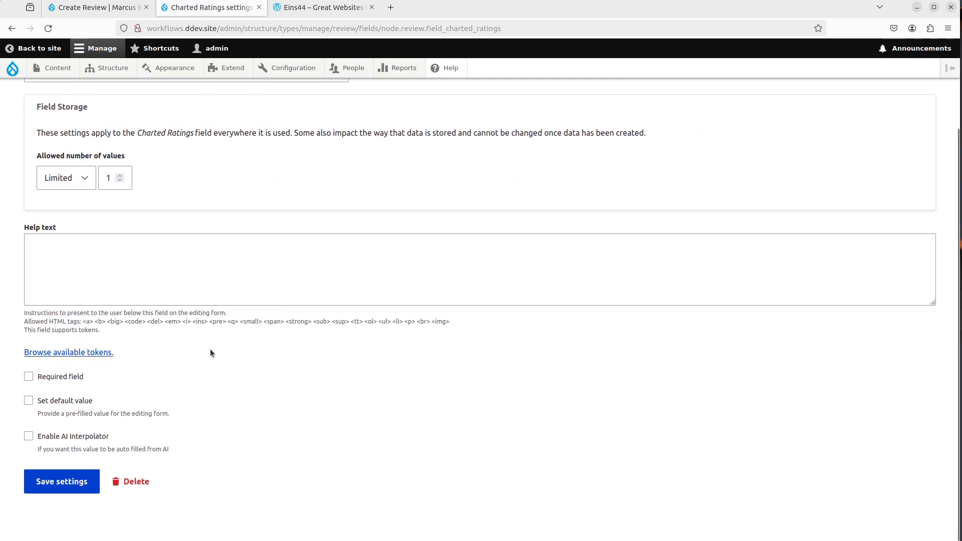
{"action": "scroll", "coordinate": [246, 373], "scroll_direction": "up", "scroll_amount": 1}
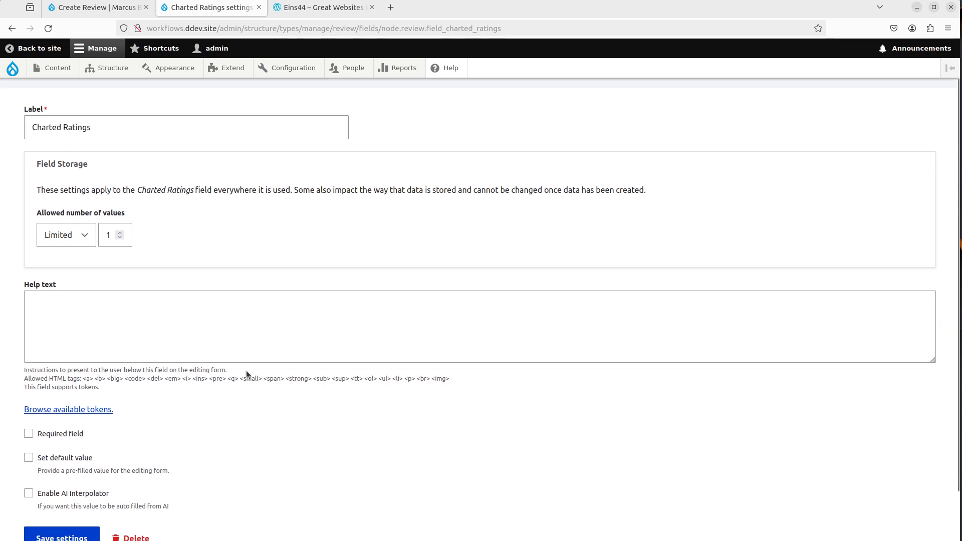
{"action": "scroll", "coordinate": [246, 371], "scroll_direction": "down", "scroll_amount": 1}
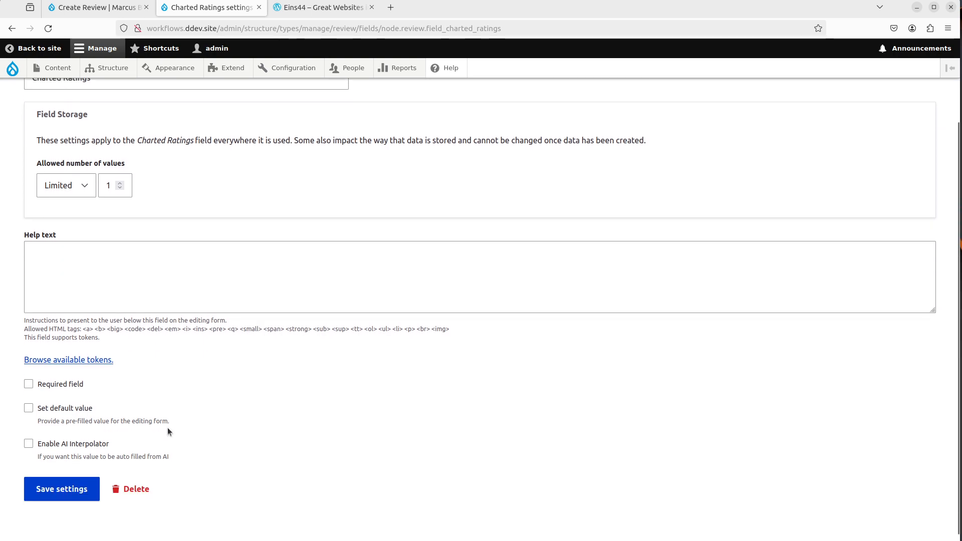
{"action": "left_click", "coordinate": [70, 442]}
{"action": "scroll", "coordinate": [83, 297], "scroll_direction": "down", "scroll_amount": 4}
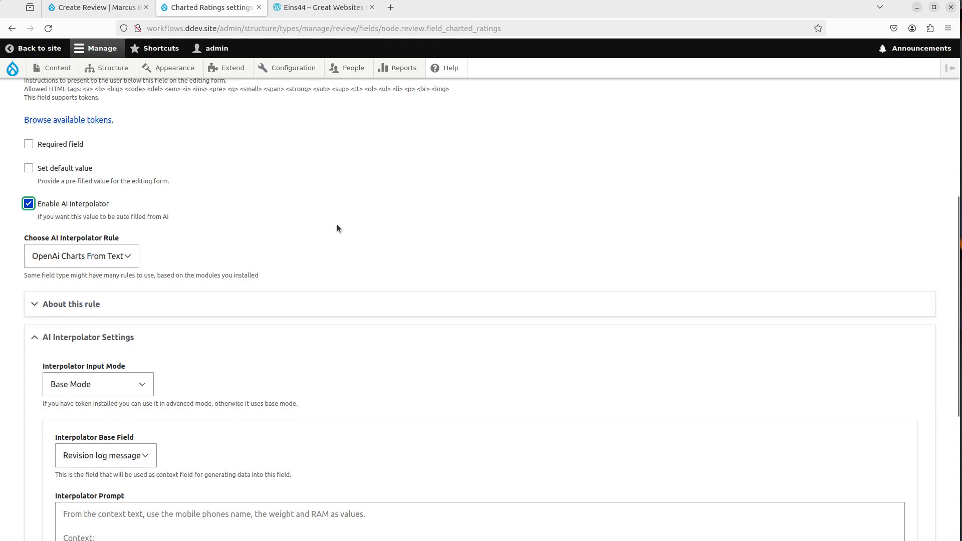
Choose Old Page HTML as the interpolator base field for Charted Ratings.
{"action": "scroll", "coordinate": [337, 224], "scroll_direction": "down", "scroll_amount": 2}
{"action": "left_click", "coordinate": [128, 353]}
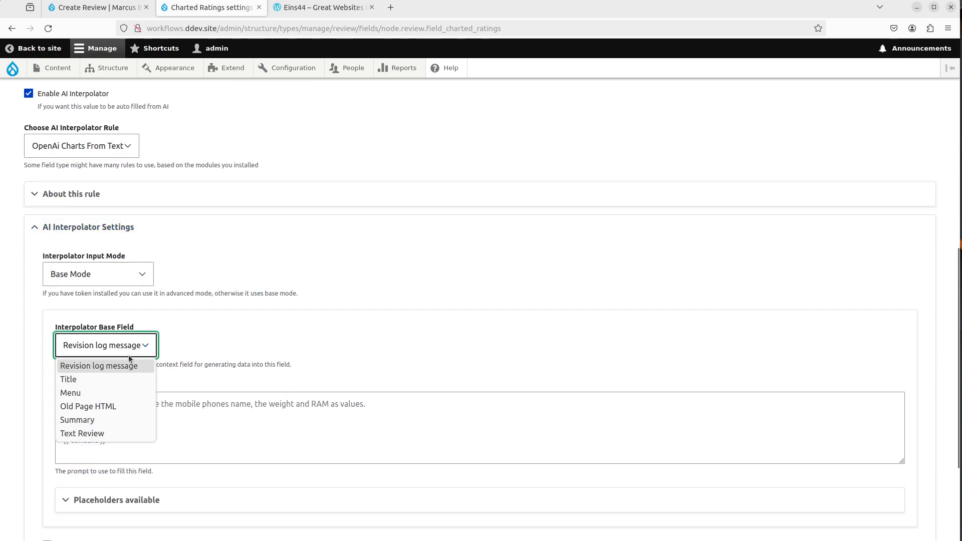
{"action": "left_click", "coordinate": [95, 409]}
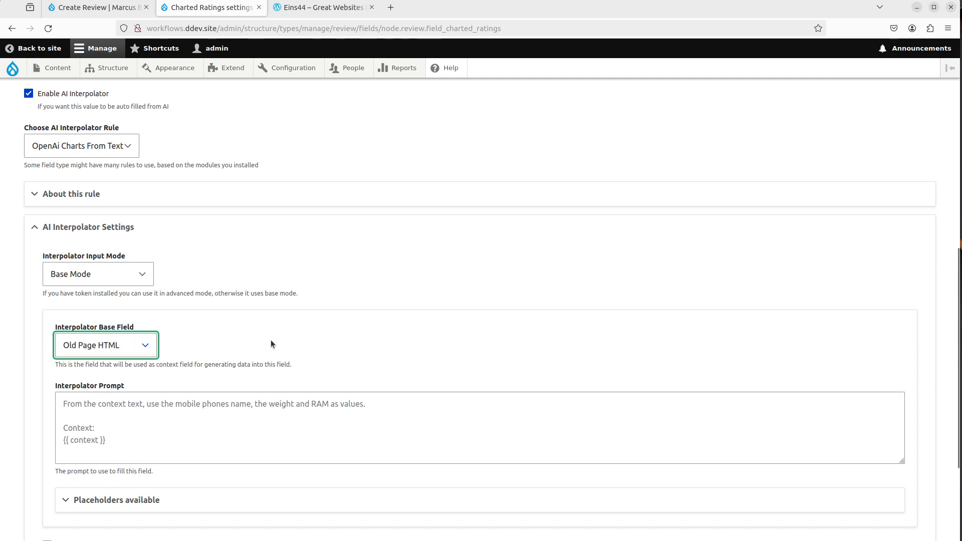
Enter the interpolator prompt "From the context page, use the dishes and the ratings as a chart." followed by "Context:" and {{ context }}.
{"action": "left_click", "coordinate": [237, 420]}
{"action": "type", "text": "Fr"}
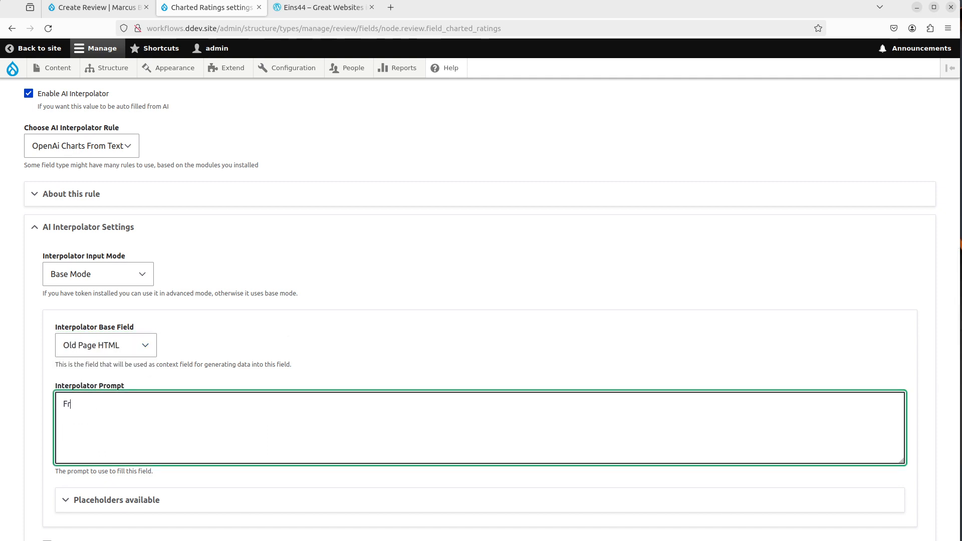
{"action": "type", "text": "om the con"}
{"action": "key", "text": "ctrl+a"}
{"action": "key", "text": "BackSpace"}
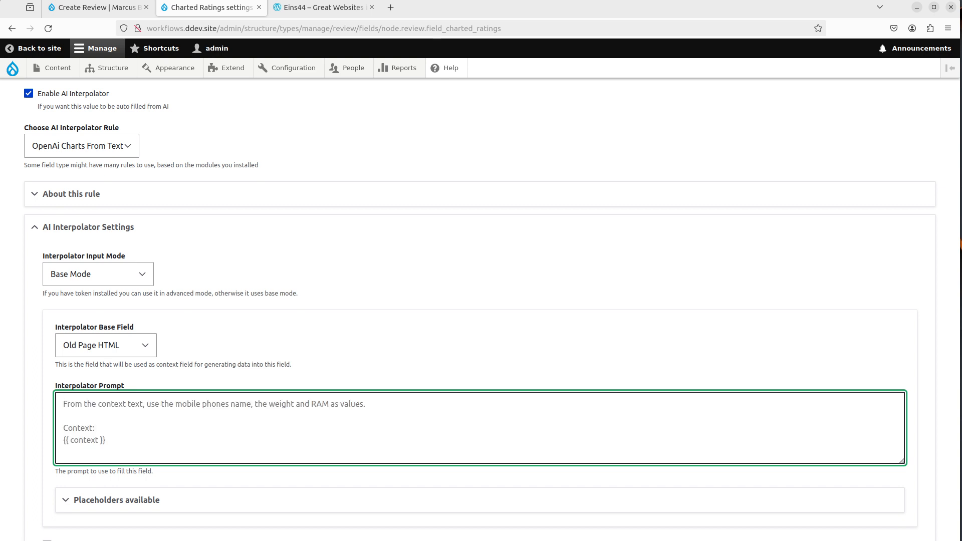
{"action": "key", "text": "ctrl+z"}
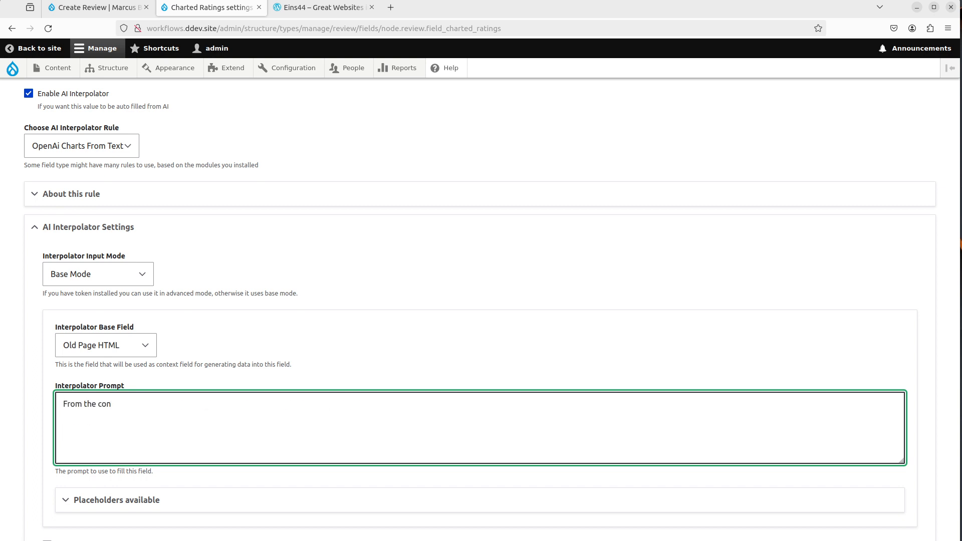
{"action": "type", "text": "text page, use the dishes and th"}
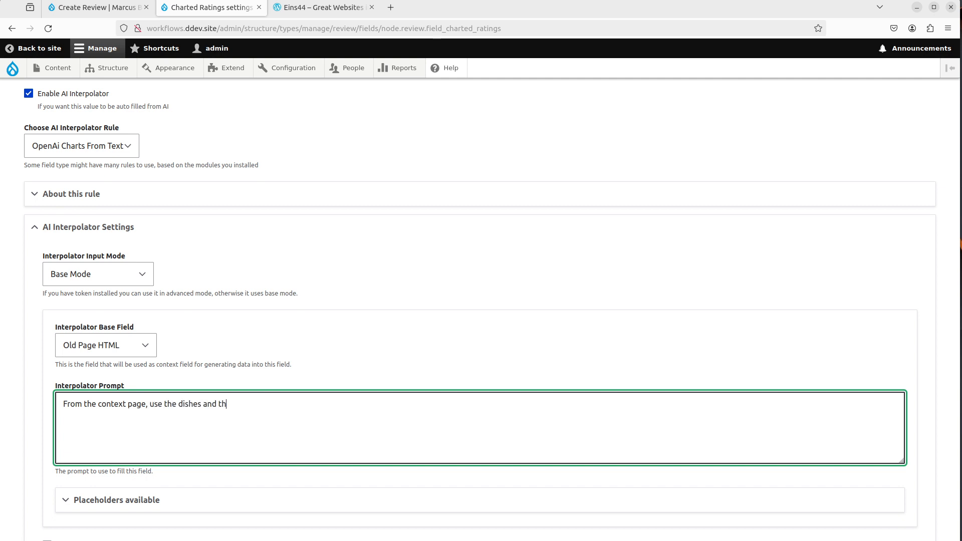
{"action": "type", "text": "e ratings as a chart.  Context: {{"}
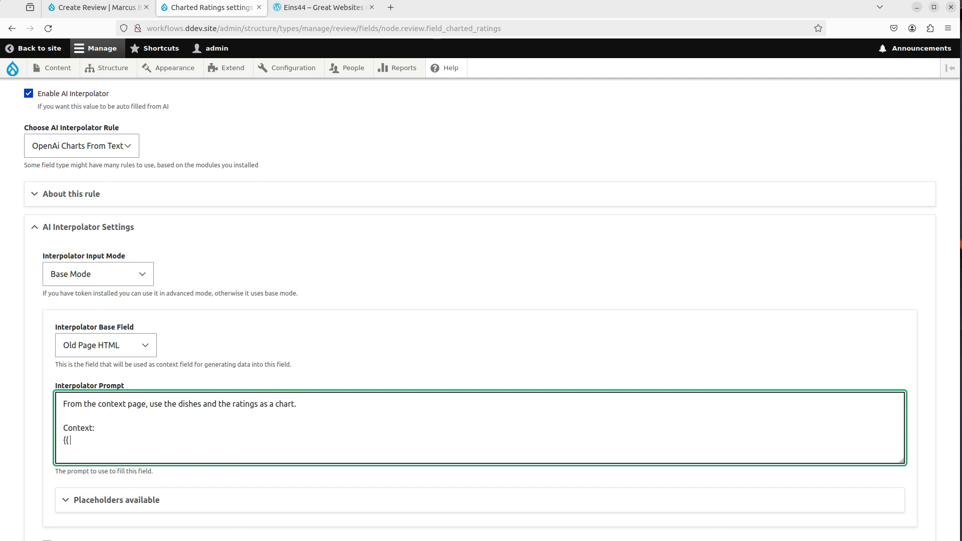
{"action": "type", "text": " context }"}
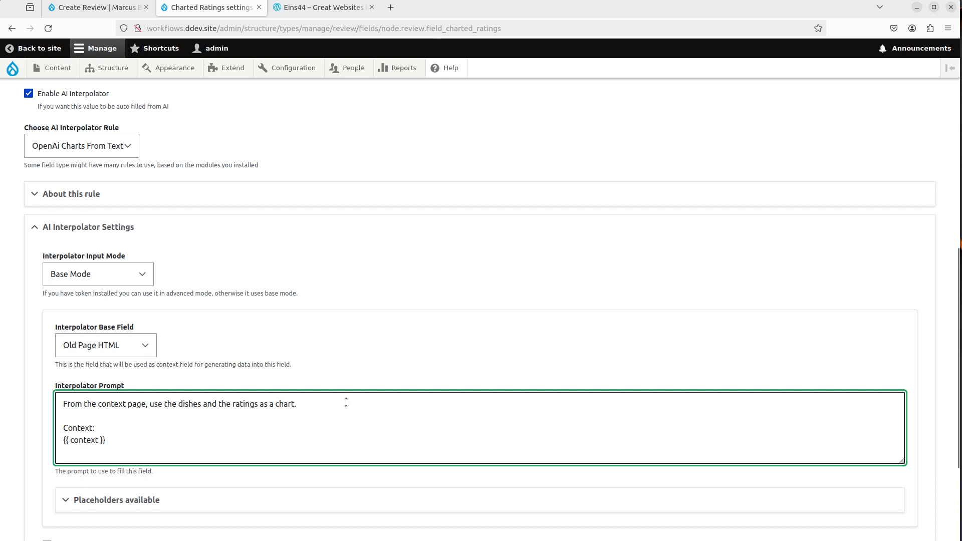
Expand the available placeholders and read the descriptions of {{ context }} and {{ raw_context }}.
{"action": "scroll", "coordinate": [346, 401], "scroll_direction": "down", "scroll_amount": 2}
{"action": "left_click", "coordinate": [170, 390]}
{"action": "left_click_drag", "start_coordinate": [130, 416], "coordinate": [182, 415]}
{"action": "left_click", "coordinate": [190, 416]}
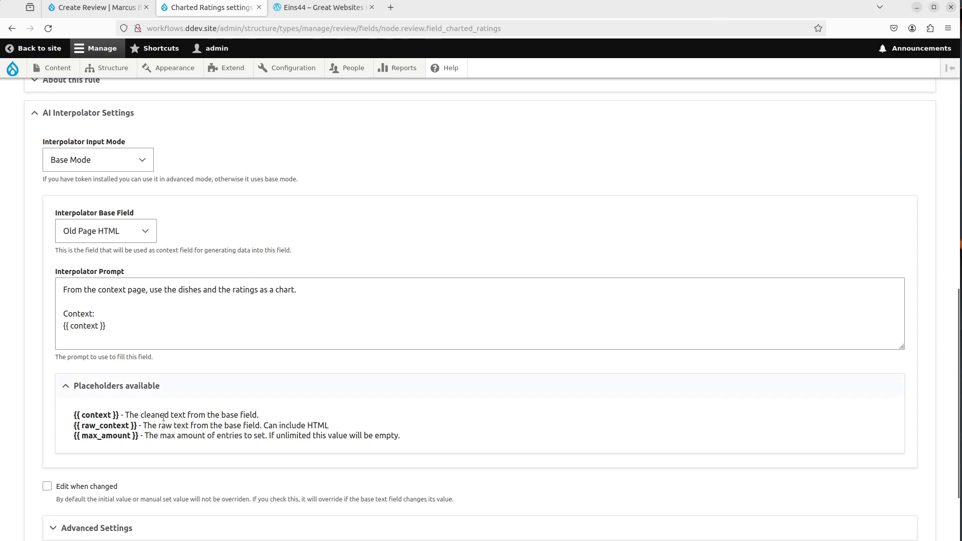
{"action": "double_click", "coordinate": [103, 416]}
{"action": "double_click", "coordinate": [116, 424]}
{"action": "left_click", "coordinate": [172, 414]}
Switch to the Eins44 WordPress post and examine the dish names and ratings under Our reviews.
{"action": "left_click", "coordinate": [323, 7]}
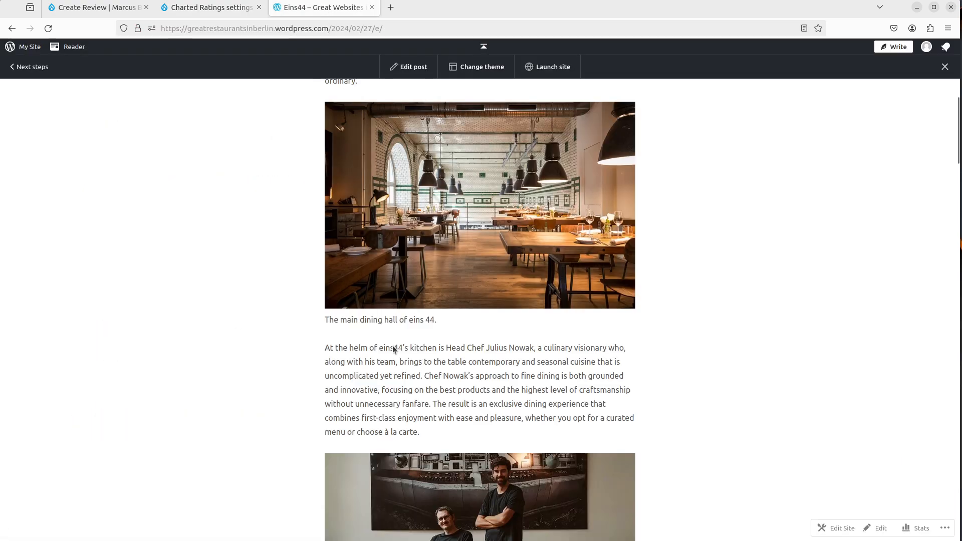
{"action": "scroll", "coordinate": [393, 345], "scroll_direction": "down", "scroll_amount": 10}
{"action": "scroll", "coordinate": [392, 347], "scroll_direction": "down", "scroll_amount": 15}
{"action": "scroll", "coordinate": [393, 347], "scroll_direction": "up", "scroll_amount": 12}
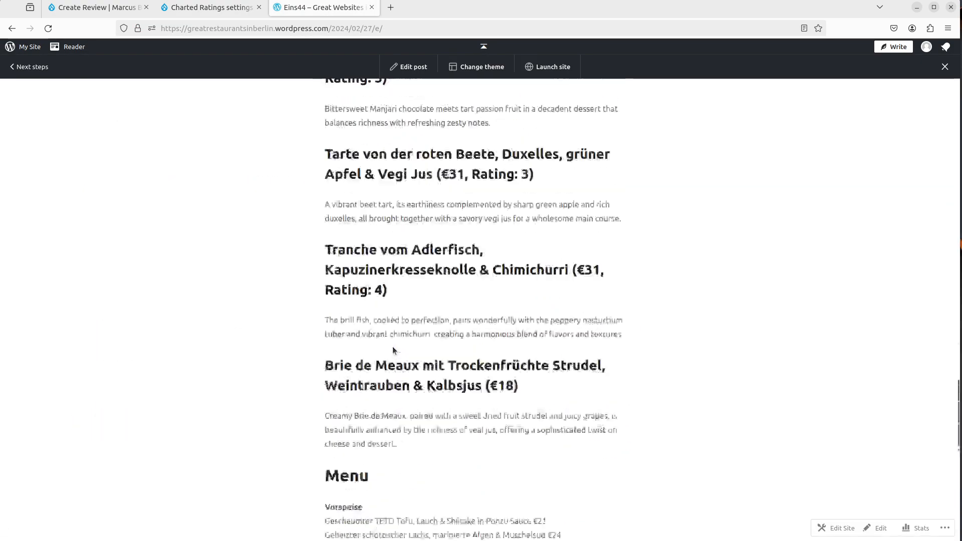
{"action": "scroll", "coordinate": [393, 350], "scroll_direction": "up", "scroll_amount": 5}
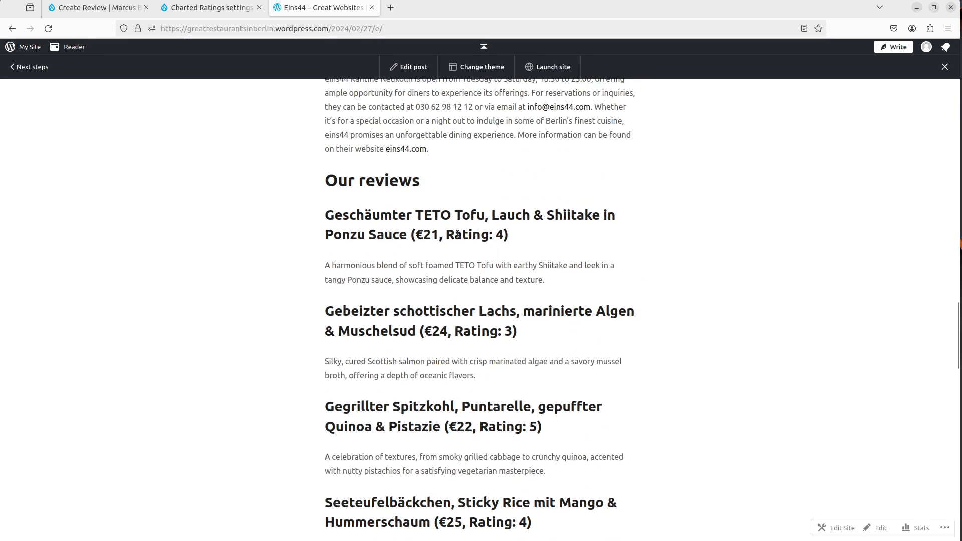
{"action": "left_click_drag", "start_coordinate": [401, 235], "coordinate": [323, 223]}
{"action": "left_click", "coordinate": [305, 239]}
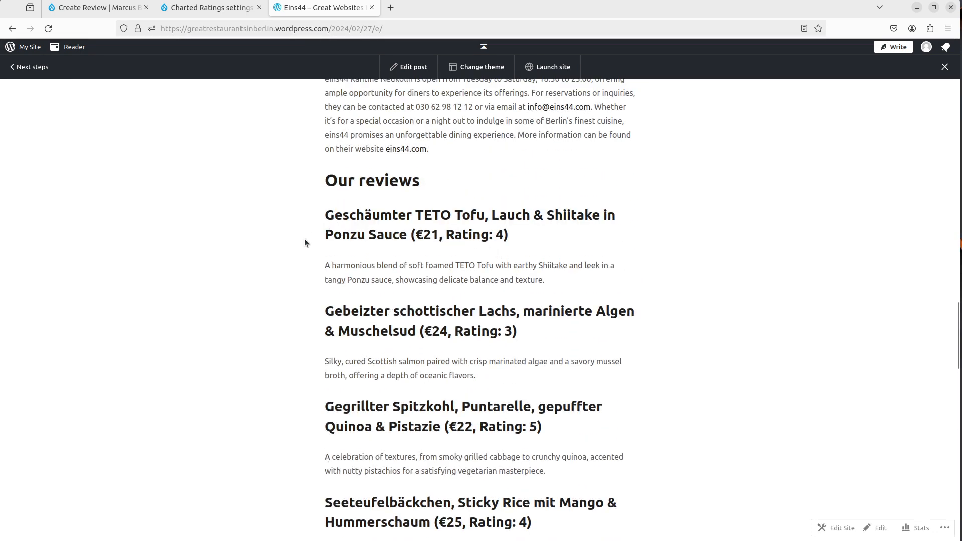
Return to the Charted Ratings settings and replace "a chart" with "values" in the interpolator prompt.
{"action": "left_click", "coordinate": [218, 4]}
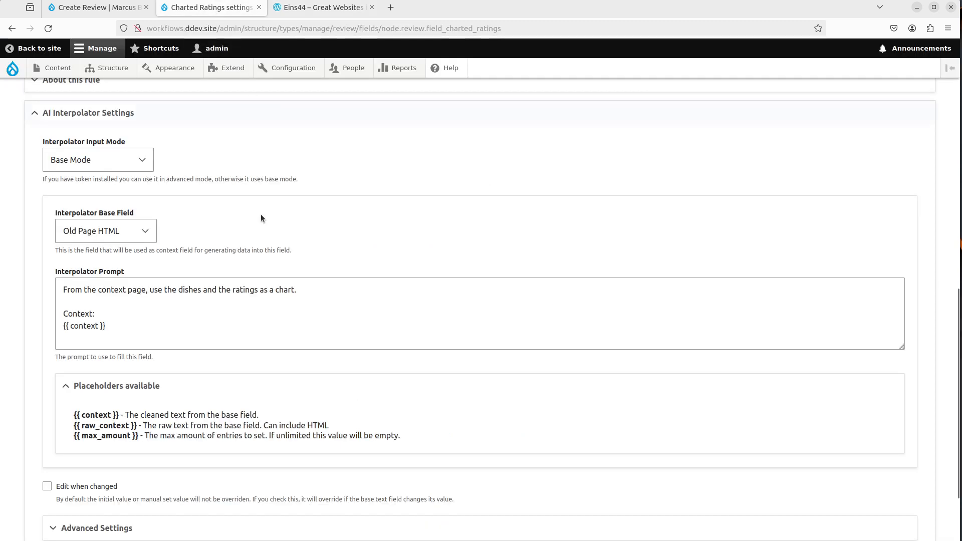
{"action": "left_click", "coordinate": [230, 315]}
{"action": "key", "text": "ctrl+a"}
{"action": "key", "text": "ctrl+c"}
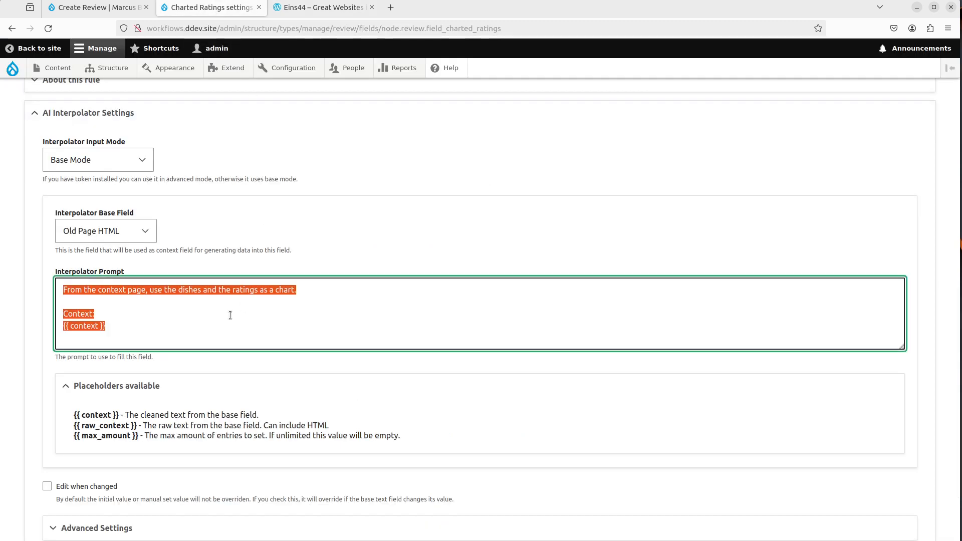
{"action": "key", "text": "BackSpace"}
{"action": "key", "text": "ctrl+v"}
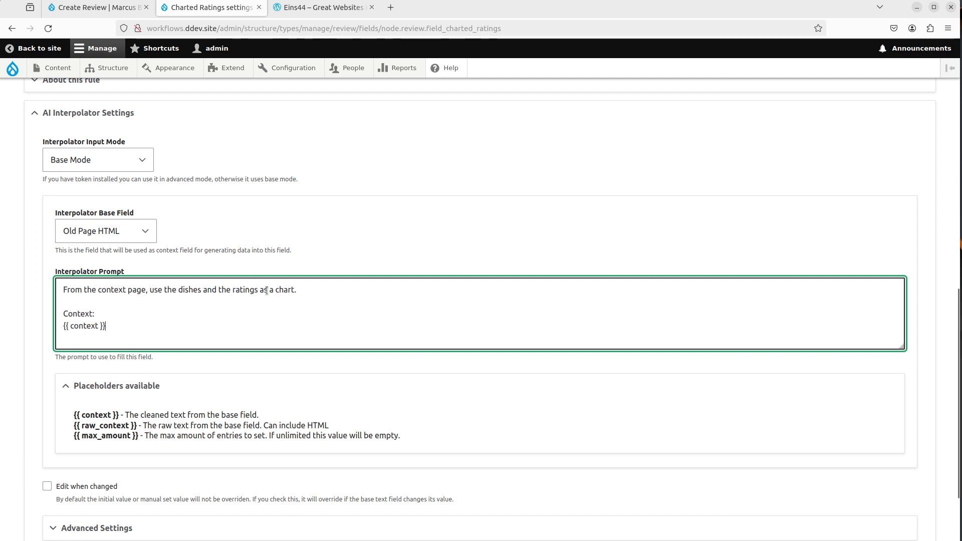
{"action": "double_click", "coordinate": [285, 293]}
{"action": "key", "text": "BackSpace"}
{"action": "key", "text": "BackSpace"}
{"action": "key", "text": "BackSpace"}
{"action": "type", "text": "values"}
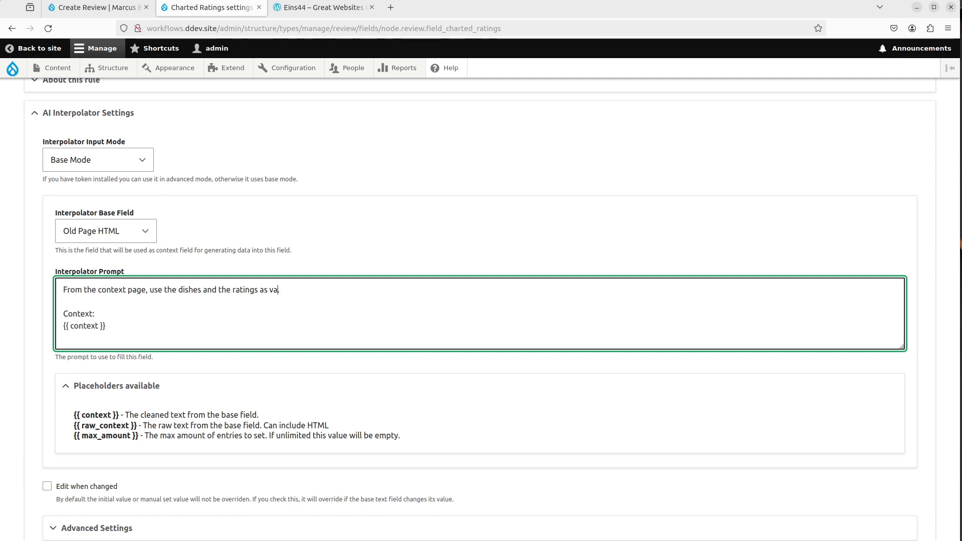
In the advanced settings of Charted Ratings, set the interpolator worker to Batch and the OpenAI model to gpt-4-turbo-preview.
{"action": "scroll", "coordinate": [301, 298], "scroll_direction": "down", "scroll_amount": 2}
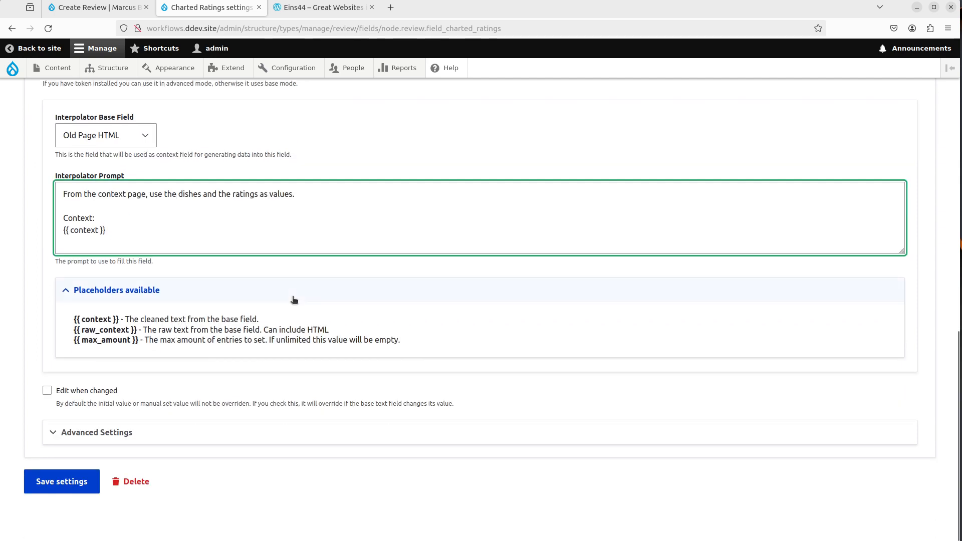
{"action": "left_click", "coordinate": [175, 432]}
{"action": "scroll", "coordinate": [178, 428], "scroll_direction": "down", "scroll_amount": 3}
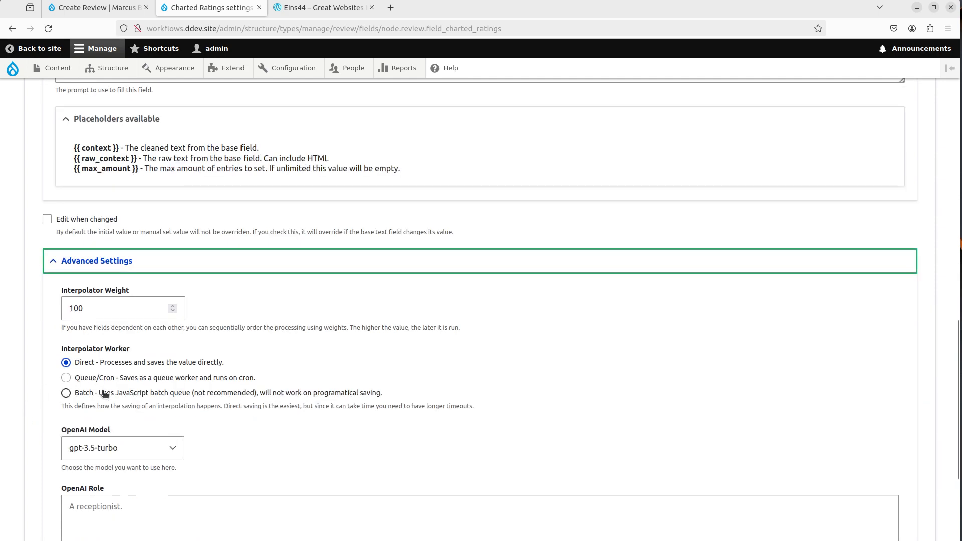
{"action": "left_click", "coordinate": [106, 396]}
{"action": "left_click", "coordinate": [122, 446]}
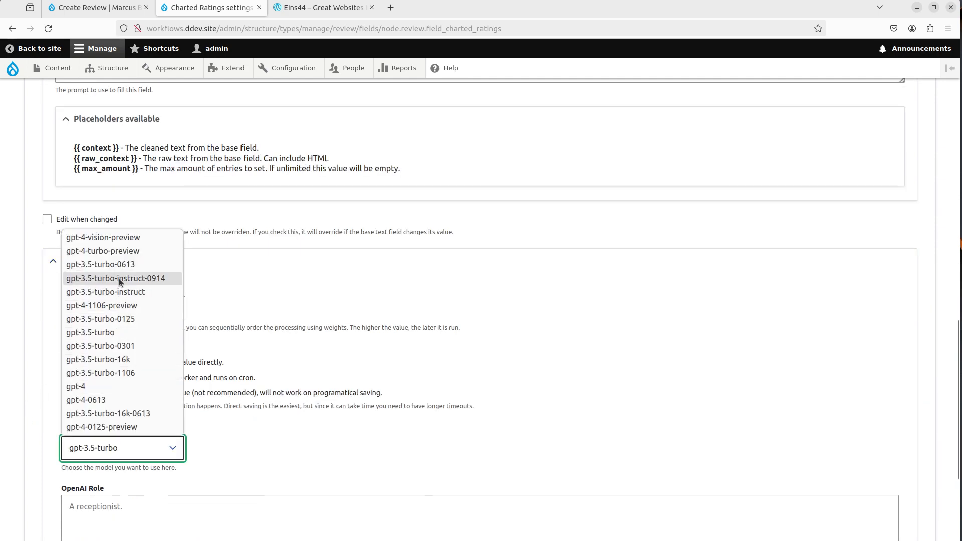
{"action": "left_click", "coordinate": [127, 254]}
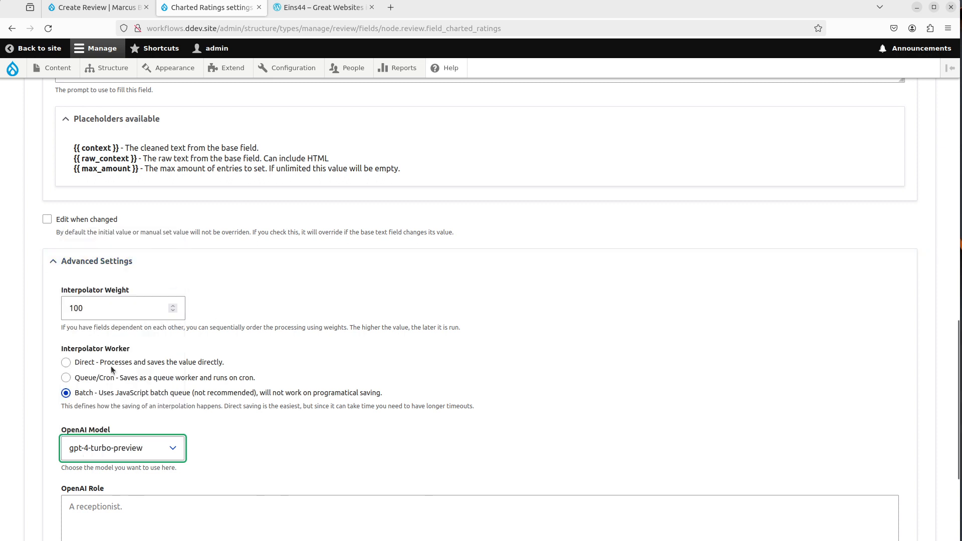
Try different interpolator weights such as 106 for Charted Ratings and return the value to 100.
{"action": "left_click", "coordinate": [94, 312]}
{"action": "key", "text": "BackSpace"}
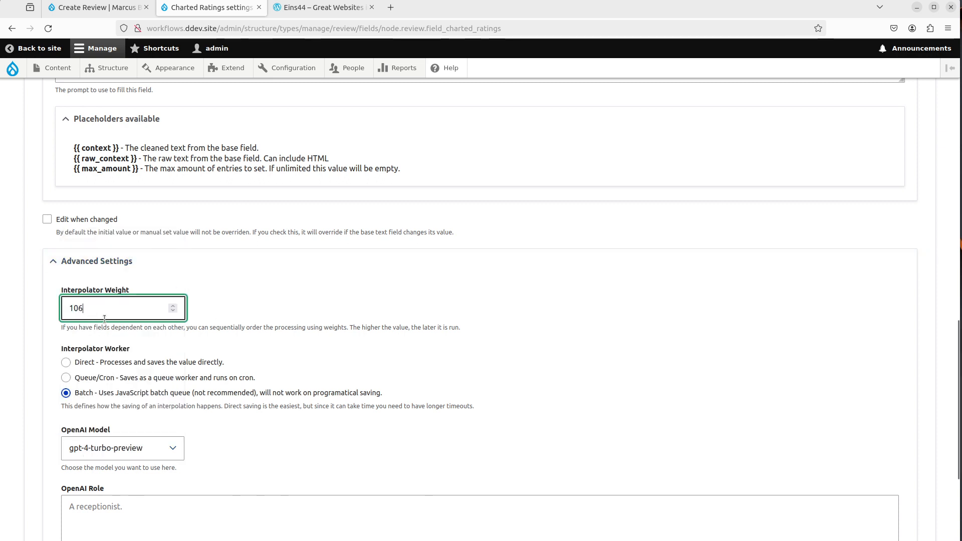
{"action": "type", "text": "7"}
{"action": "key", "text": "BackSpace"}
{"action": "type", "text": "3"}
{"action": "key", "text": "BackSpace"}
{"action": "type", "text": "0"}
{"action": "left_click", "coordinate": [27, 330]}
{"action": "scroll", "coordinate": [27, 330], "scroll_direction": "up", "scroll_amount": 5}
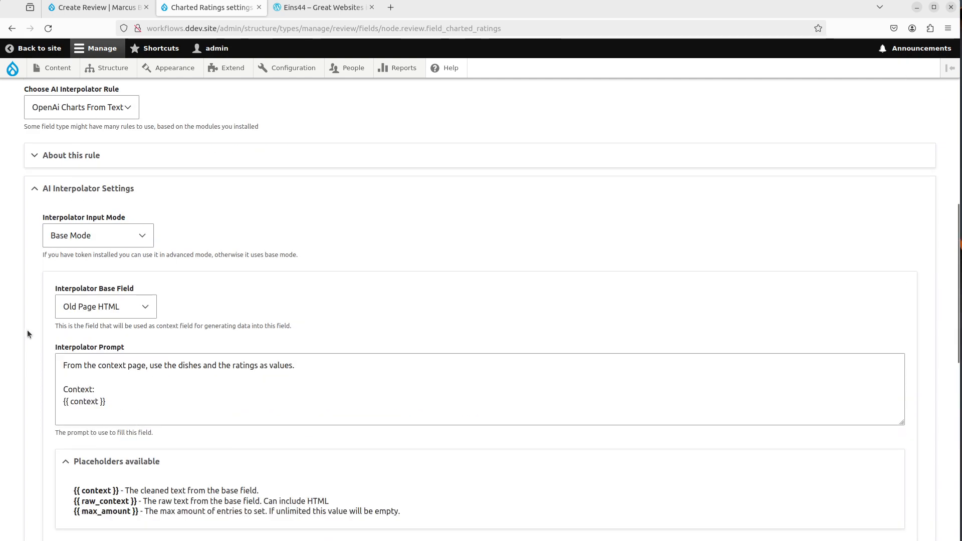
{"action": "scroll", "coordinate": [27, 329], "scroll_direction": "up", "scroll_amount": 5}
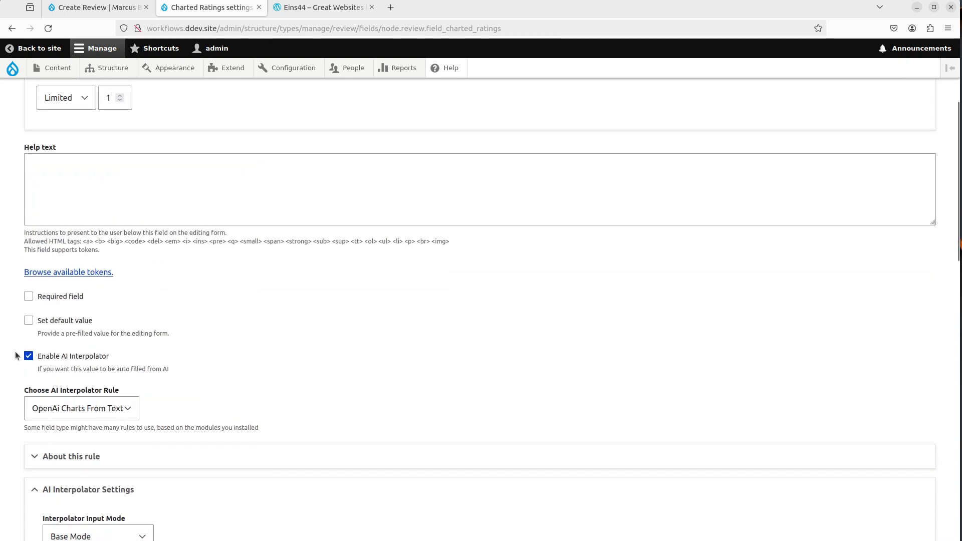
{"action": "scroll", "coordinate": [15, 356], "scroll_direction": "up", "scroll_amount": 3}
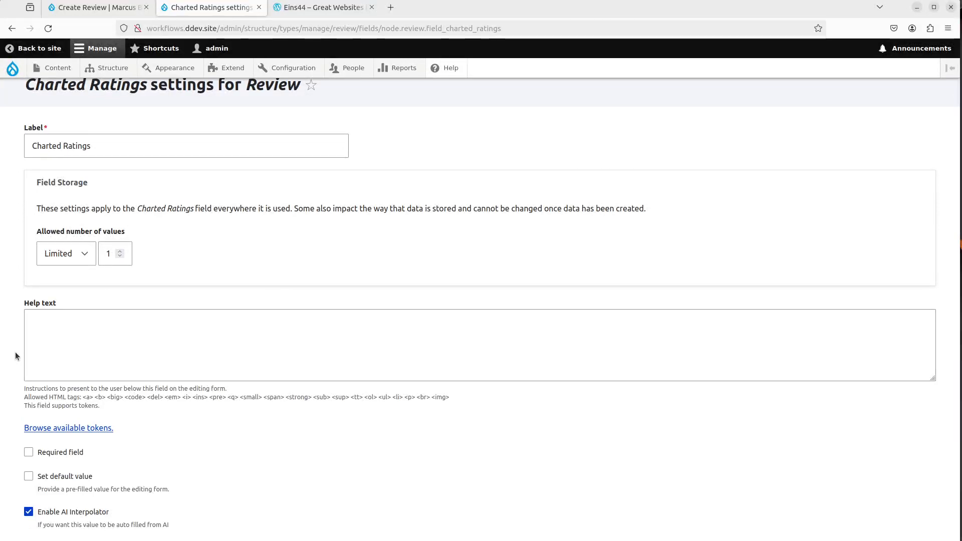
{"action": "scroll", "coordinate": [15, 355], "scroll_direction": "down", "scroll_amount": 3}
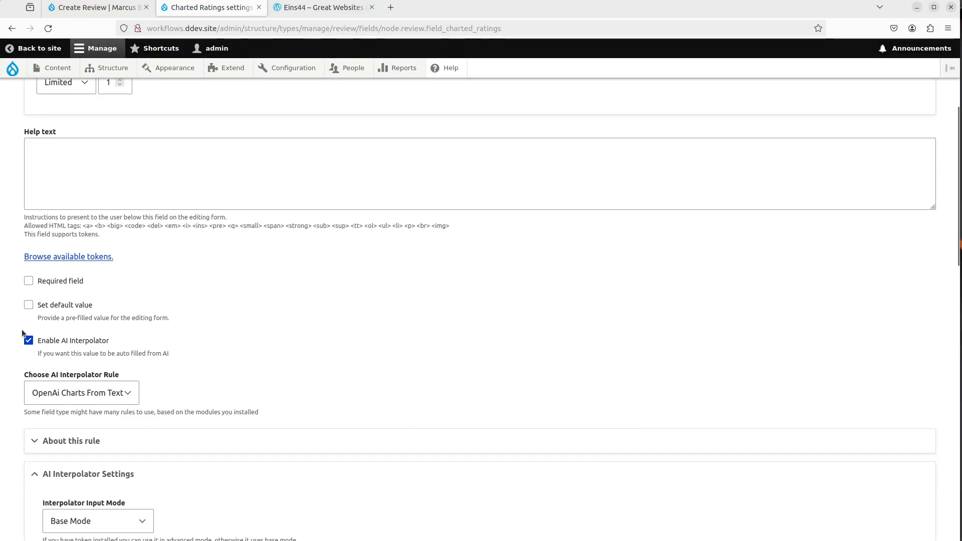
Turn on a default value for the Charted Ratings field and choose Bar as its chart type.
{"action": "left_click", "coordinate": [28, 305]}
{"action": "scroll", "coordinate": [13, 381], "scroll_direction": "down", "scroll_amount": 3}
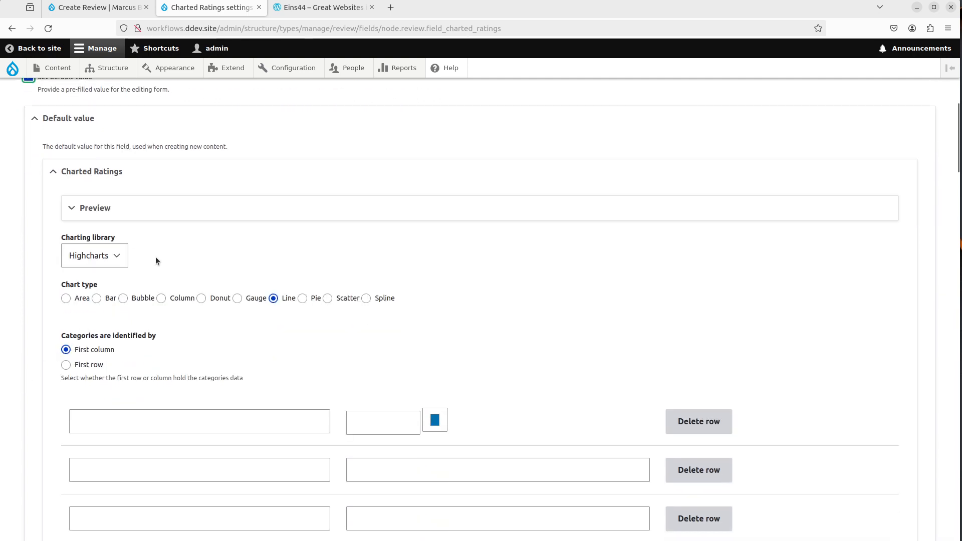
{"action": "left_click", "coordinate": [97, 298]}
{"action": "scroll", "coordinate": [38, 393], "scroll_direction": "down", "scroll_amount": 20}
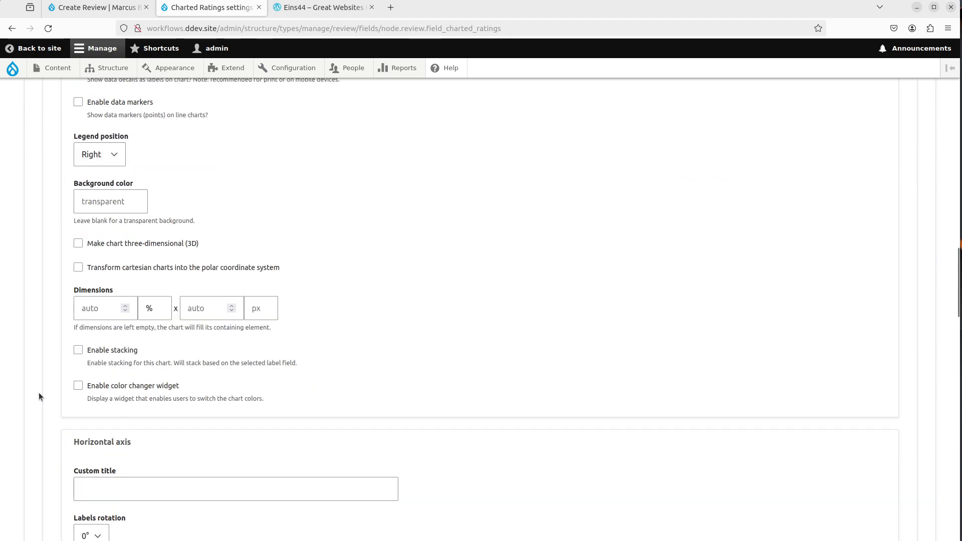
Set the default chart's vertical axis value range to a minimum of 0 and a maximum of 5.
{"action": "scroll", "coordinate": [40, 396], "scroll_direction": "down", "scroll_amount": 7}
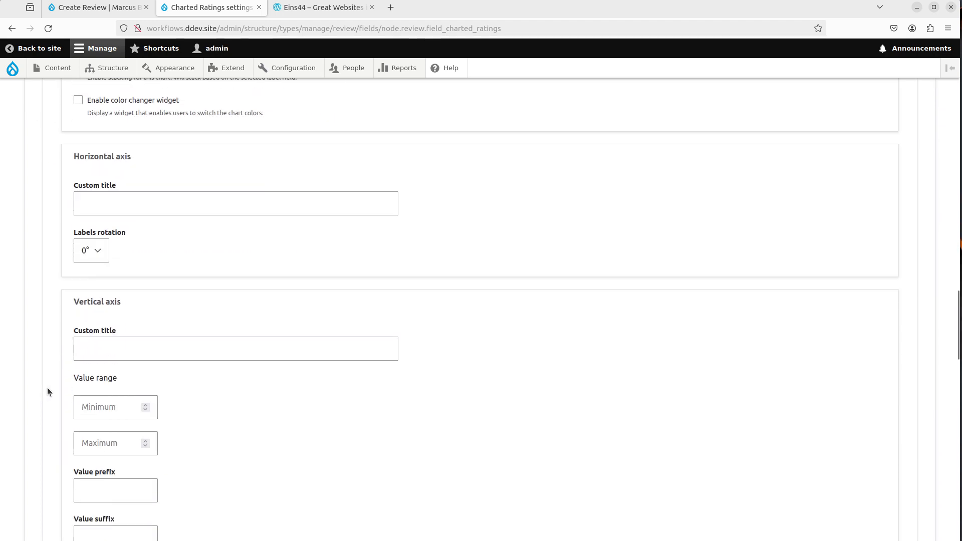
{"action": "scroll", "coordinate": [101, 273], "scroll_direction": "up", "scroll_amount": 2}
{"action": "left_click", "coordinate": [100, 288]}
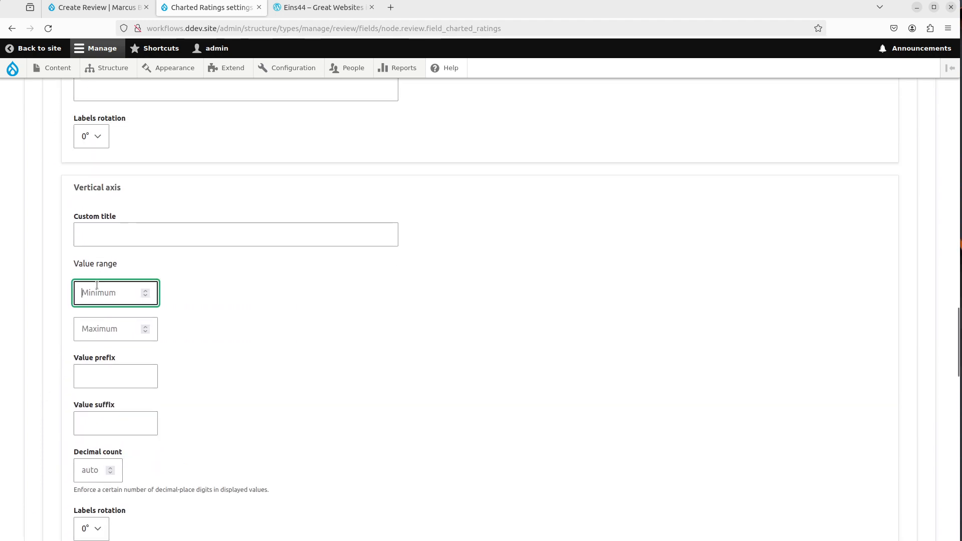
{"action": "type", "text": "0"}
{"action": "key", "text": "Tab"}
{"action": "type", "text": "5"}
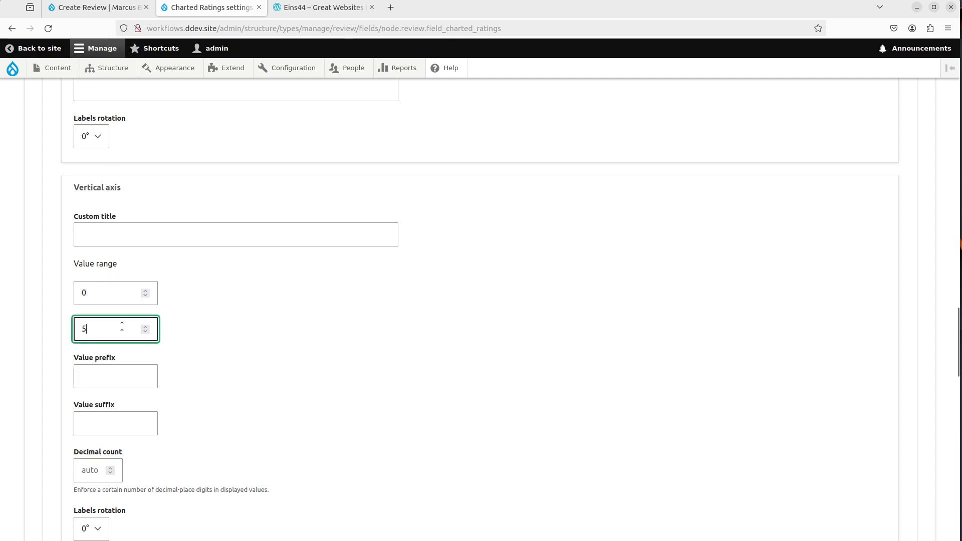
Save the Charted Ratings field settings.
{"action": "scroll", "coordinate": [1, 400], "scroll_direction": "down", "scroll_amount": 1}
{"action": "scroll", "coordinate": [28, 375], "scroll_direction": "down", "scroll_amount": 15}
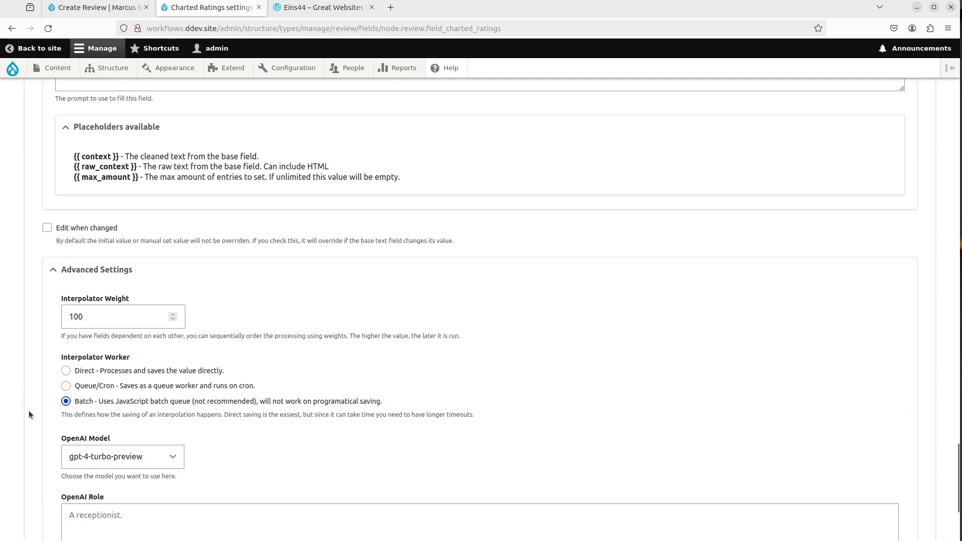
{"action": "scroll", "coordinate": [49, 497], "scroll_direction": "up", "scroll_amount": 1}
{"action": "scroll", "coordinate": [51, 499], "scroll_direction": "down", "scroll_amount": 1}
{"action": "left_click", "coordinate": [55, 484]}
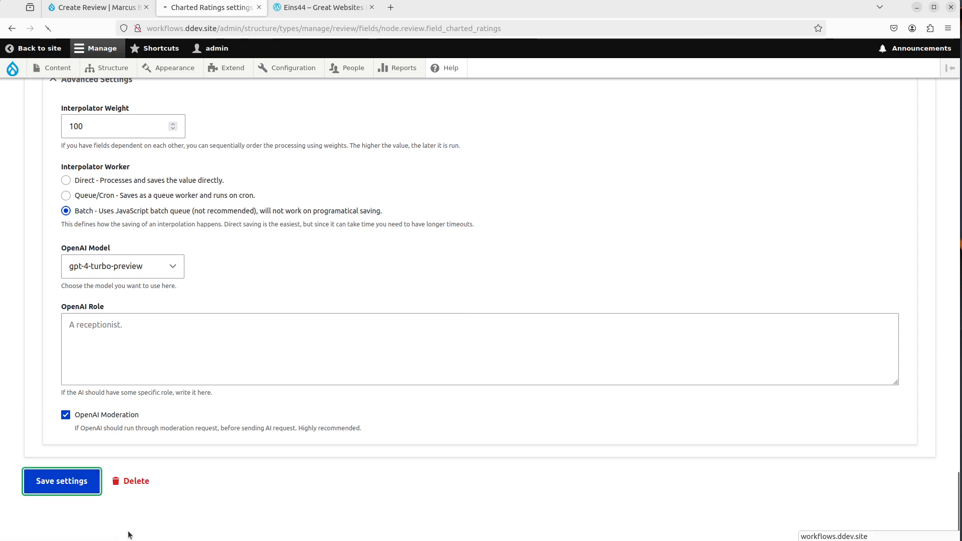
Open the Cuisine taxonomy vocabulary in a separate tab, examine its terms, and return to the Review field list.
{"action": "scroll", "coordinate": [458, 415], "scroll_direction": "down", "scroll_amount": 3}
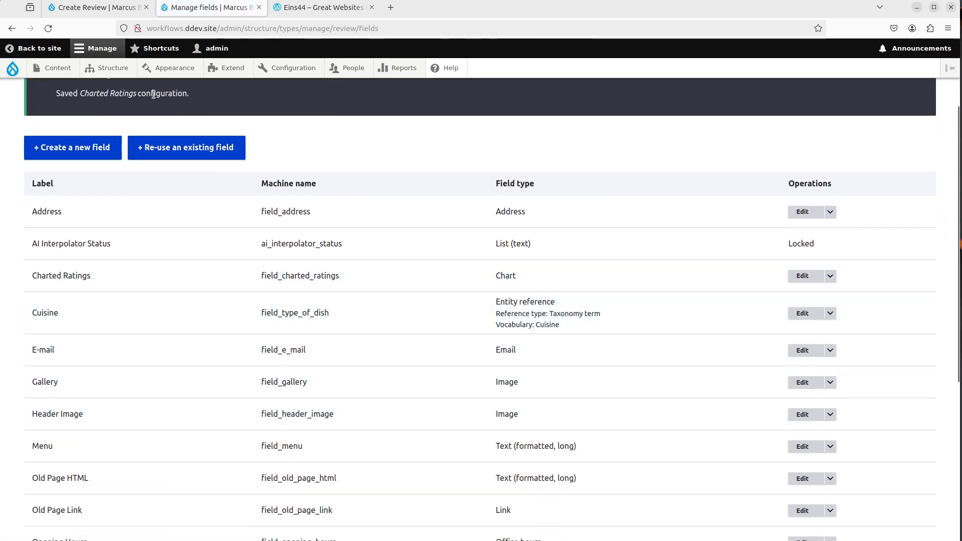
{"action": "mouse_move", "coordinate": [105, 69]}
{"action": "mouse_move", "coordinate": [141, 253]}
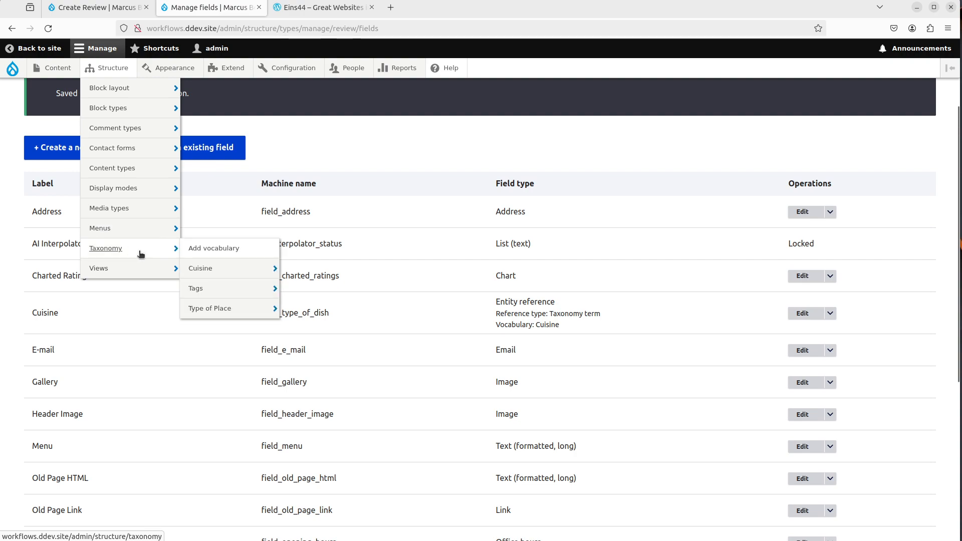
{"action": "middle_click", "coordinate": [210, 268]}
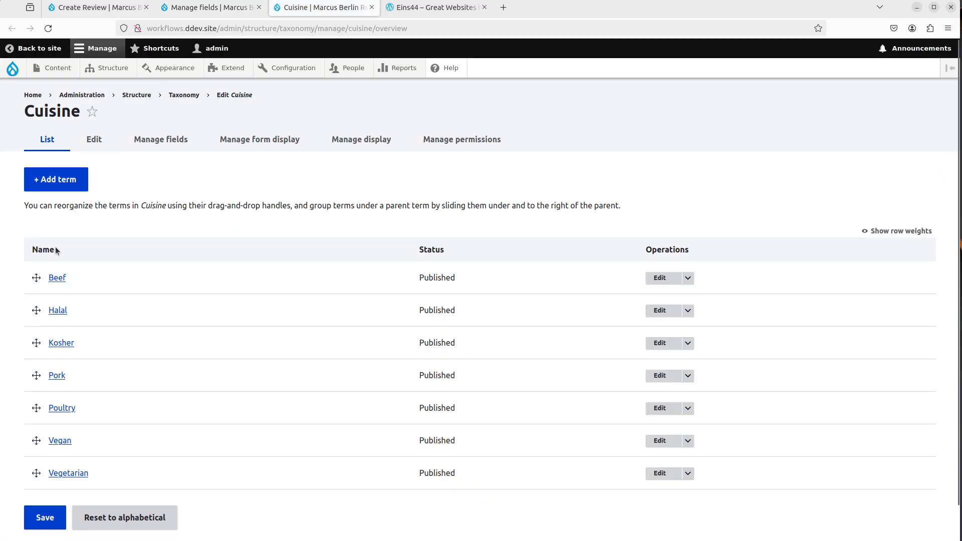
{"action": "scroll", "coordinate": [108, 301], "scroll_direction": "down", "scroll_amount": 1}
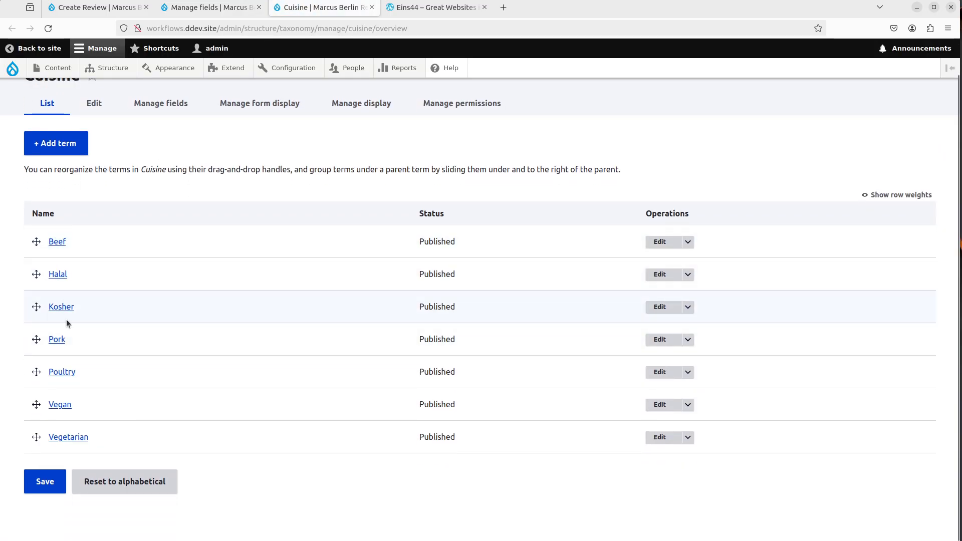
{"action": "key", "text": "ctrl+w"}
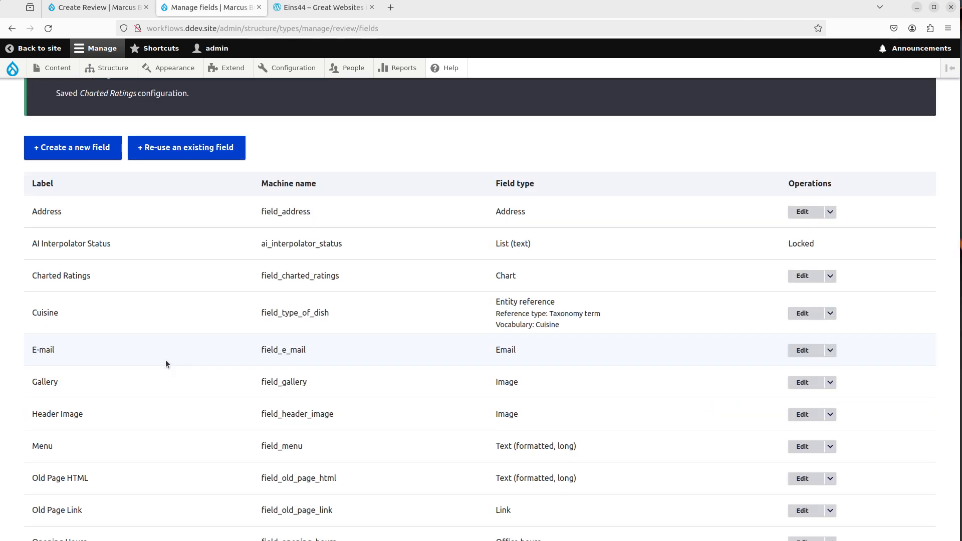
Open the Cuisine field's settings on the Review content type and enable AI Interpolator for it.
{"action": "left_click", "coordinate": [802, 313]}
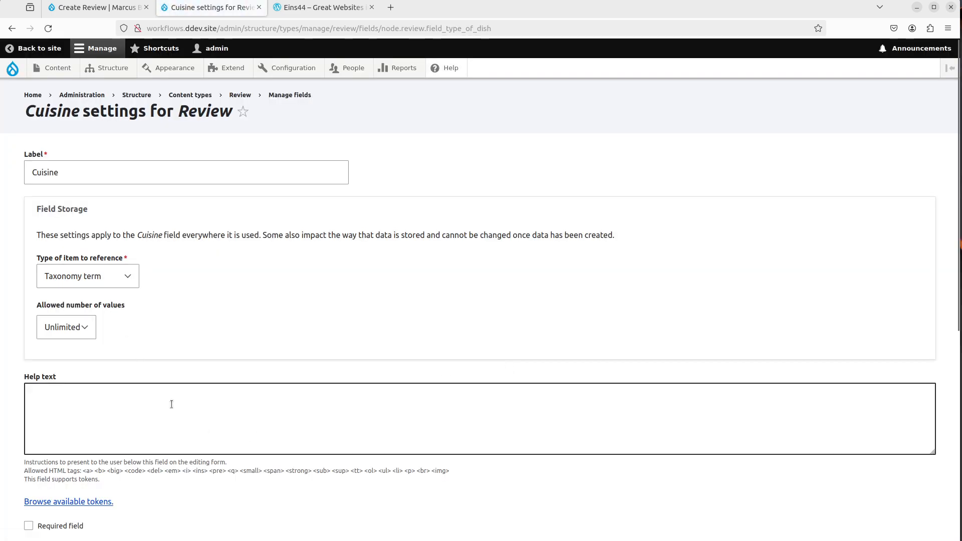
{"action": "scroll", "coordinate": [179, 415], "scroll_direction": "down", "scroll_amount": 3}
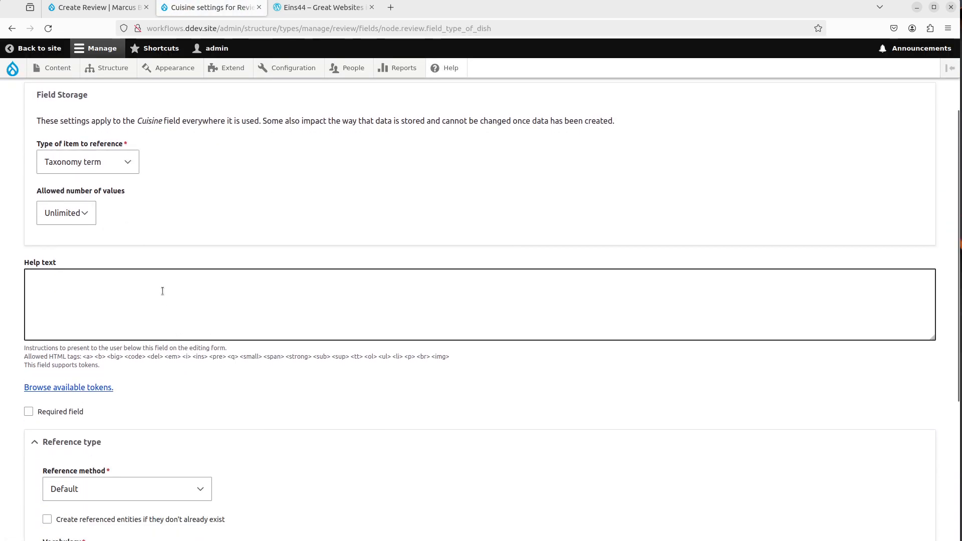
{"action": "scroll", "coordinate": [162, 290], "scroll_direction": "down", "scroll_amount": 4}
{"action": "scroll", "coordinate": [329, 320], "scroll_direction": "up", "scroll_amount": 2}
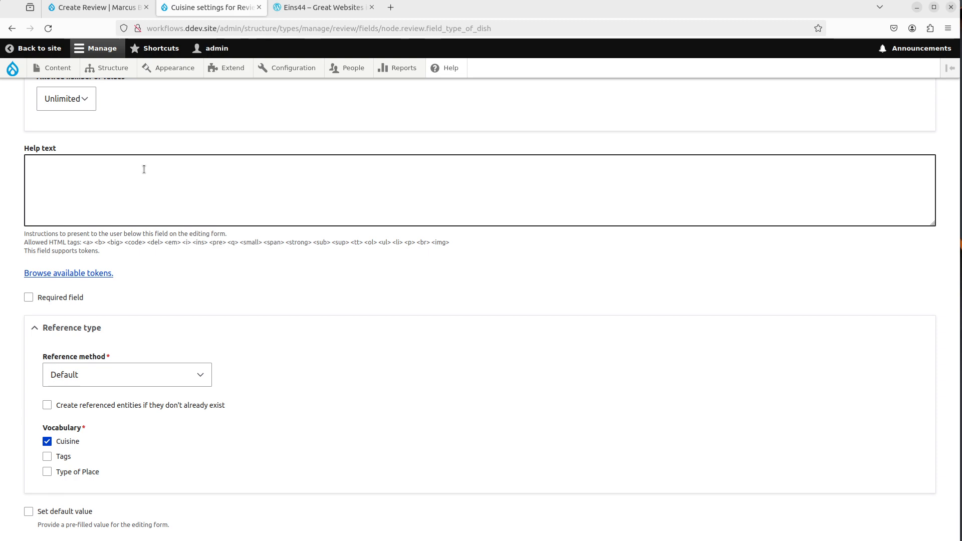
{"action": "scroll", "coordinate": [218, 257], "scroll_direction": "down", "scroll_amount": 3}
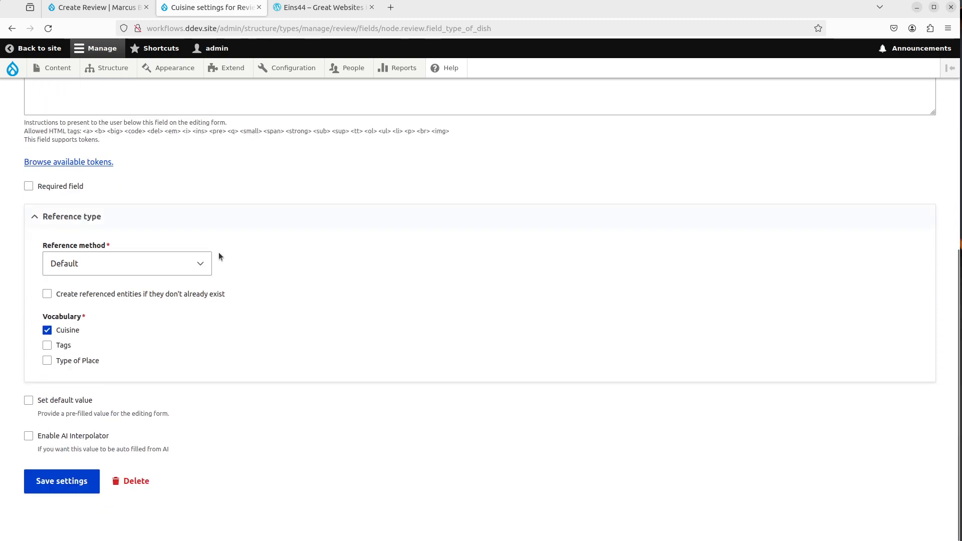
{"action": "left_click", "coordinate": [83, 440]}
{"action": "scroll", "coordinate": [160, 390], "scroll_direction": "down", "scroll_amount": 7}
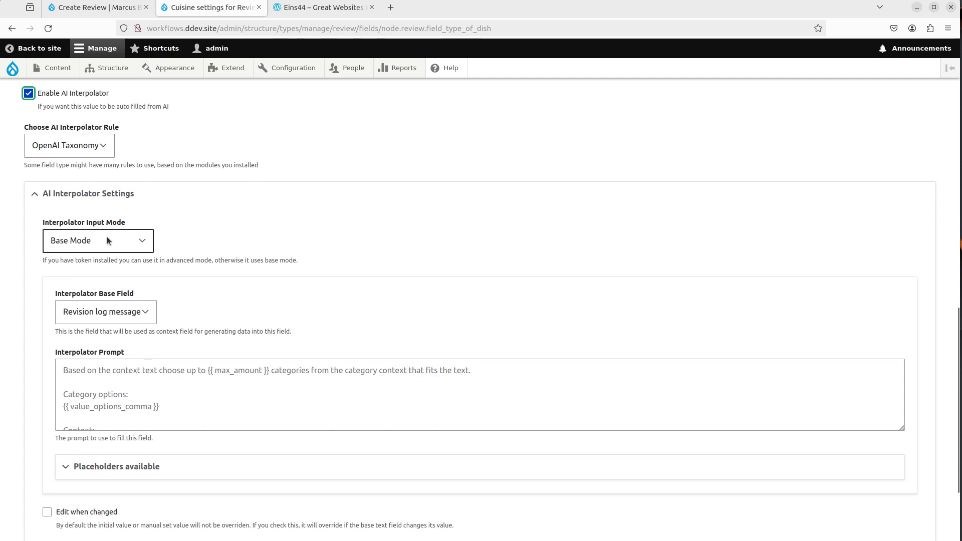
Set the interpolator base field for Cuisine to Old Page HTML.
{"action": "left_click", "coordinate": [121, 313]}
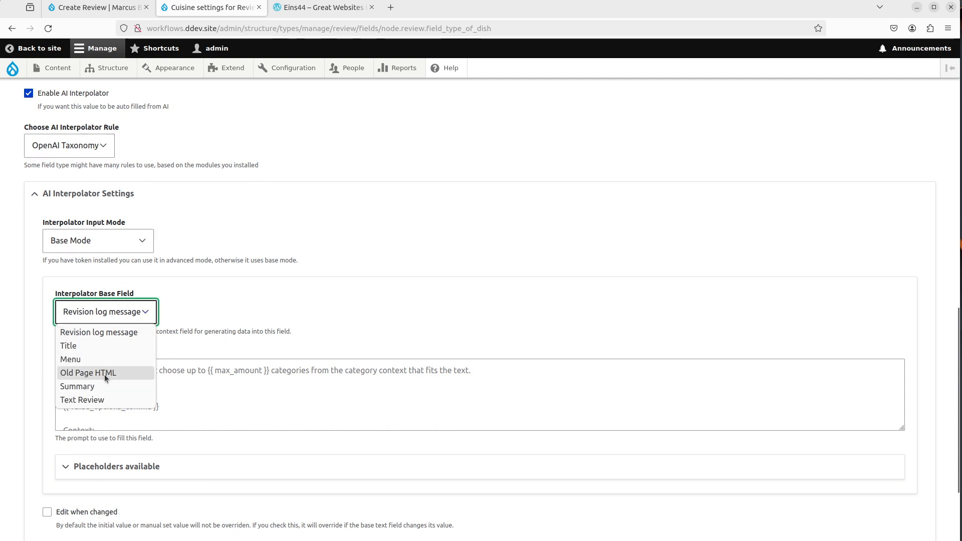
{"action": "left_click", "coordinate": [104, 375]}
{"action": "key", "text": "Tab"}
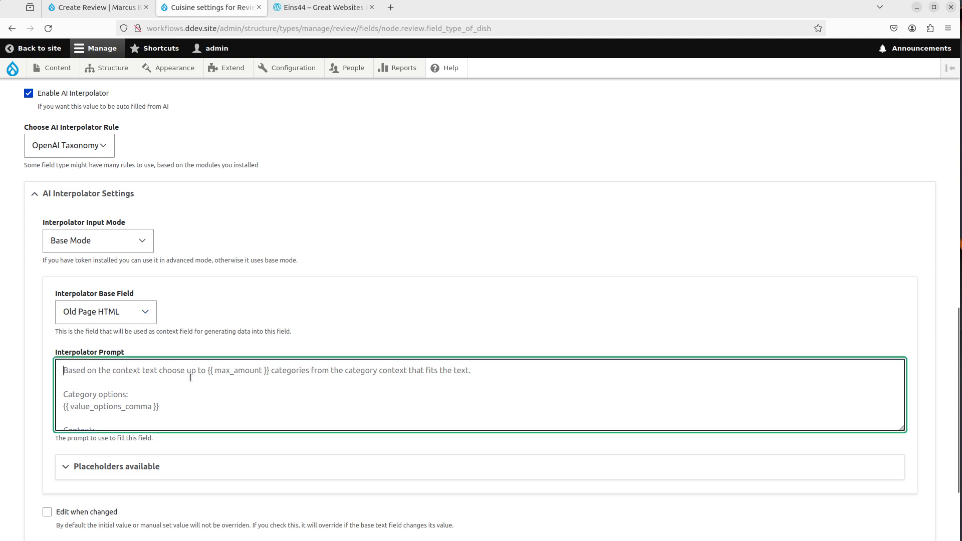
Inspect the empty Interpolator Prompt field and copy its complete placeholder text from the page's HTML.
{"action": "type", "text": "Base"}
{"action": "key", "text": "ctrl+z"}
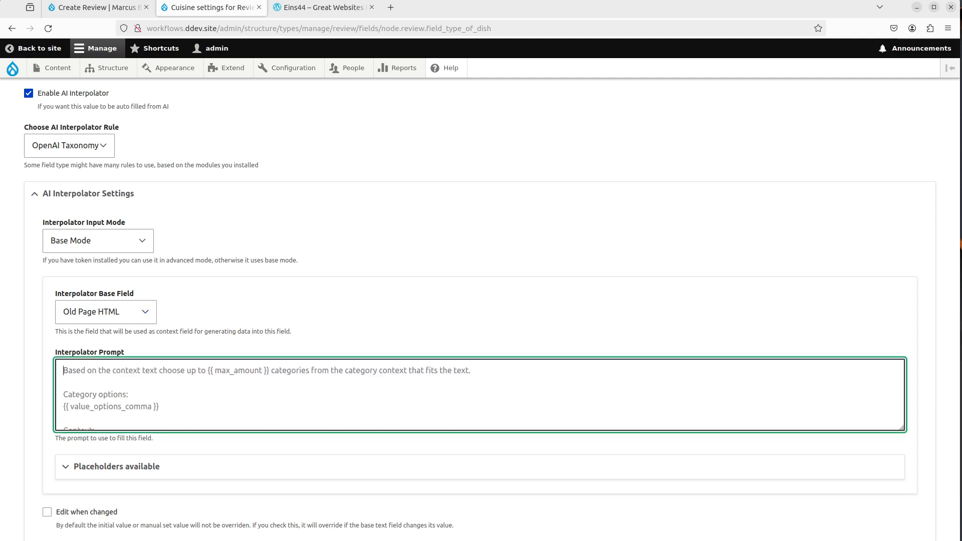
{"action": "right_click", "coordinate": [190, 378]}
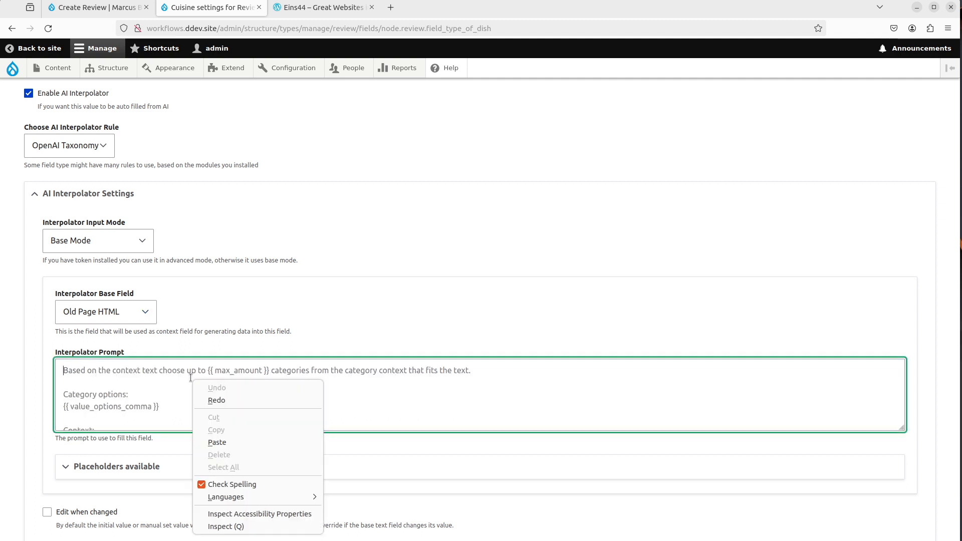
{"action": "left_click", "coordinate": [245, 527]}
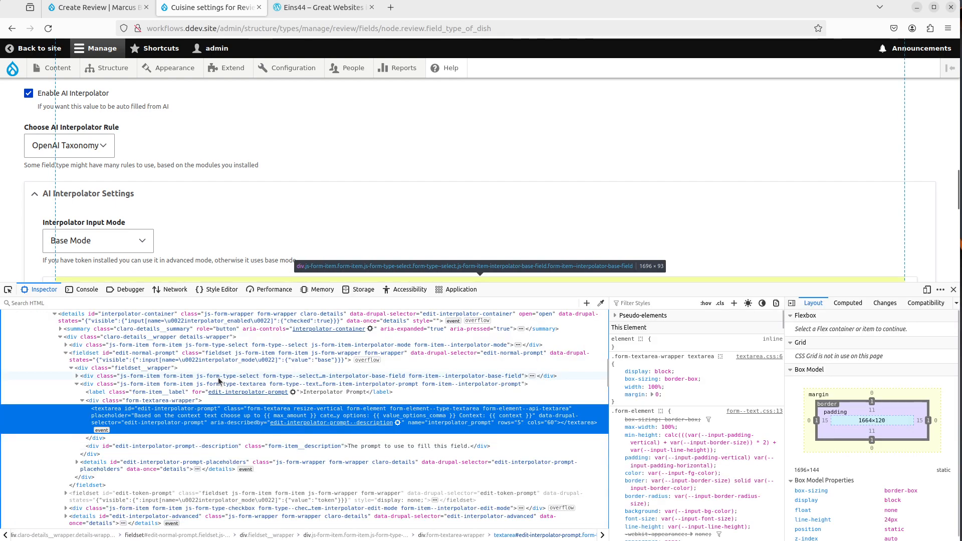
{"action": "double_click", "coordinate": [249, 416]}
{"action": "double_click", "coordinate": [249, 416]}
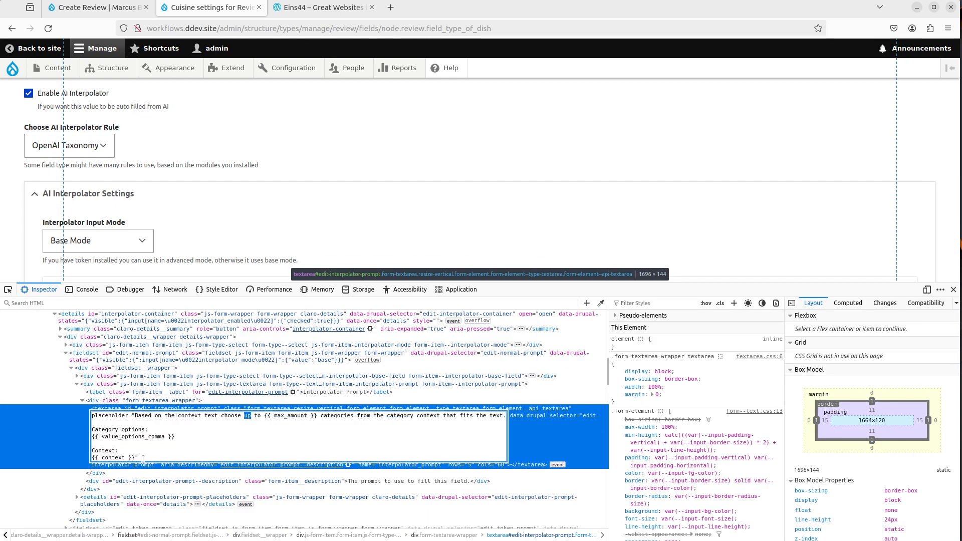
{"action": "left_click_drag", "start_coordinate": [134, 458], "coordinate": [134, 416]}
{"action": "key", "text": "ctrl+c"}
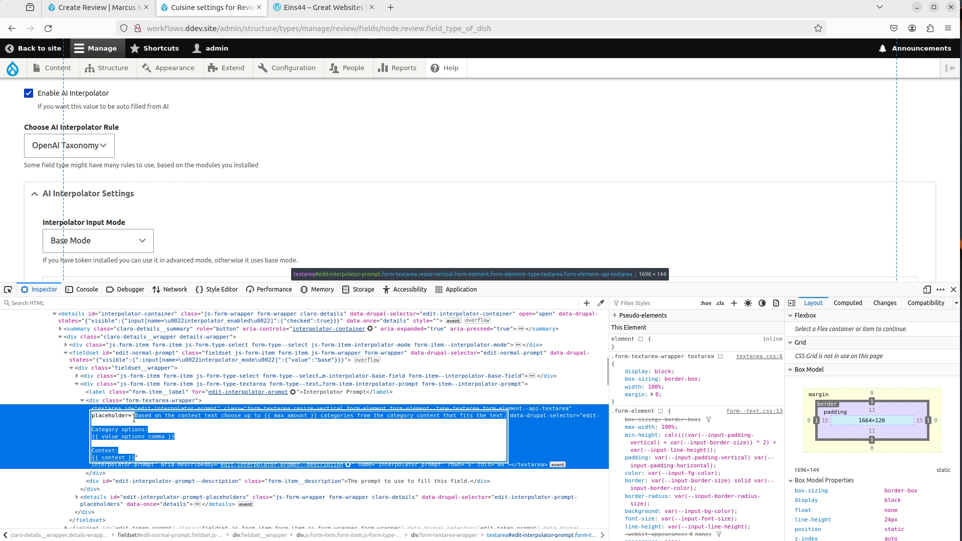
Close the page inspector and paste the copied placeholder text into the Cuisine interpolator prompt.
{"action": "left_click", "coordinate": [954, 290]}
{"action": "left_click", "coordinate": [417, 382]}
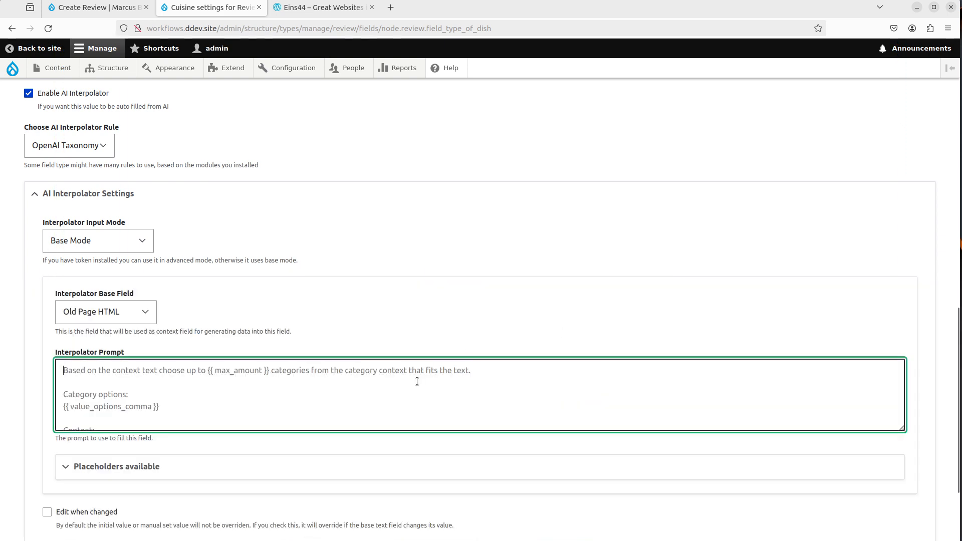
{"action": "key", "text": "ctrl+v"}
{"action": "scroll", "coordinate": [207, 397], "scroll_direction": "up", "scroll_amount": 1}
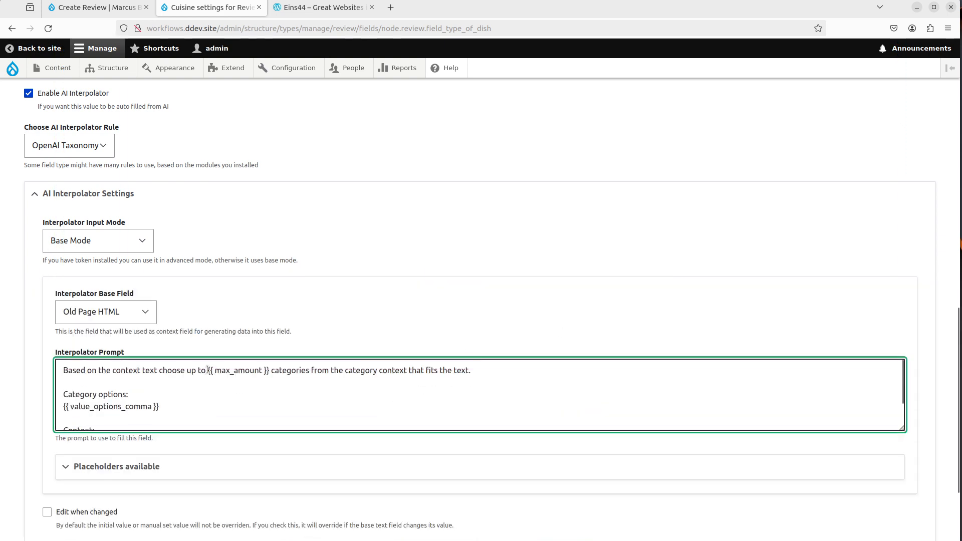
Remove "up to {{ max_amount }}" from the Cuisine prompt and insert "menu" after "Based on the context text".
{"action": "left_click_drag", "start_coordinate": [191, 371], "coordinate": [274, 370]}
{"action": "key", "text": "BackSpace"}
{"action": "key", "text": "BackSpace"}
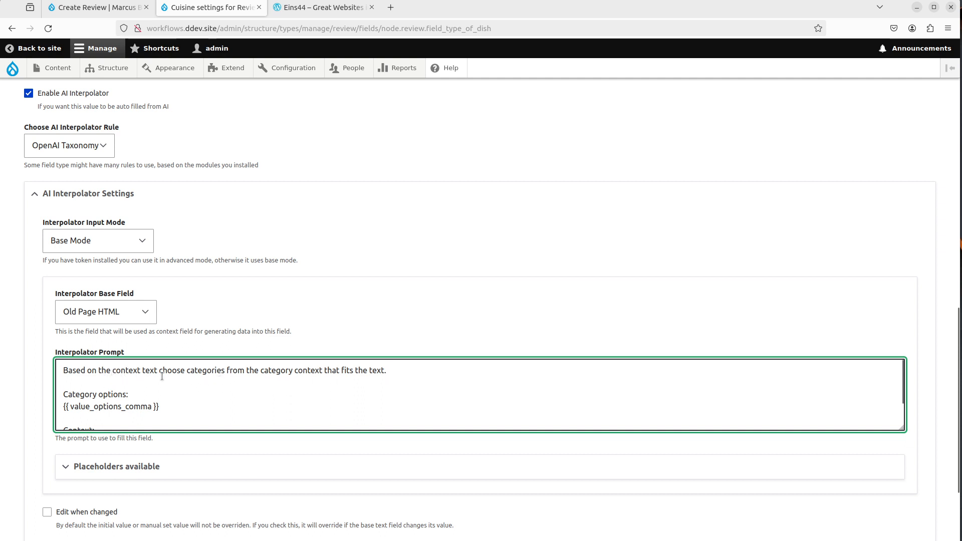
{"action": "type", "text": "menu"}
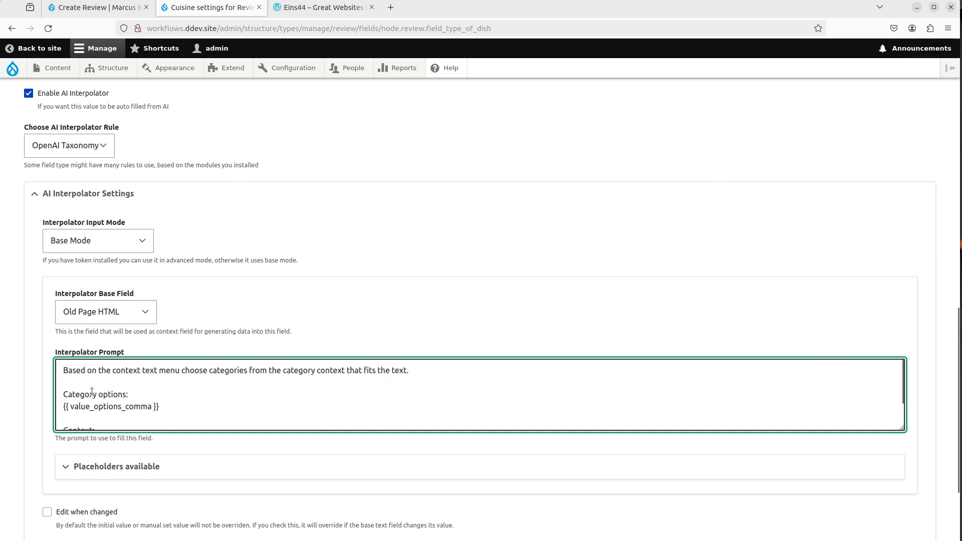
{"action": "scroll", "coordinate": [92, 391], "scroll_direction": "down", "scroll_amount": 1}
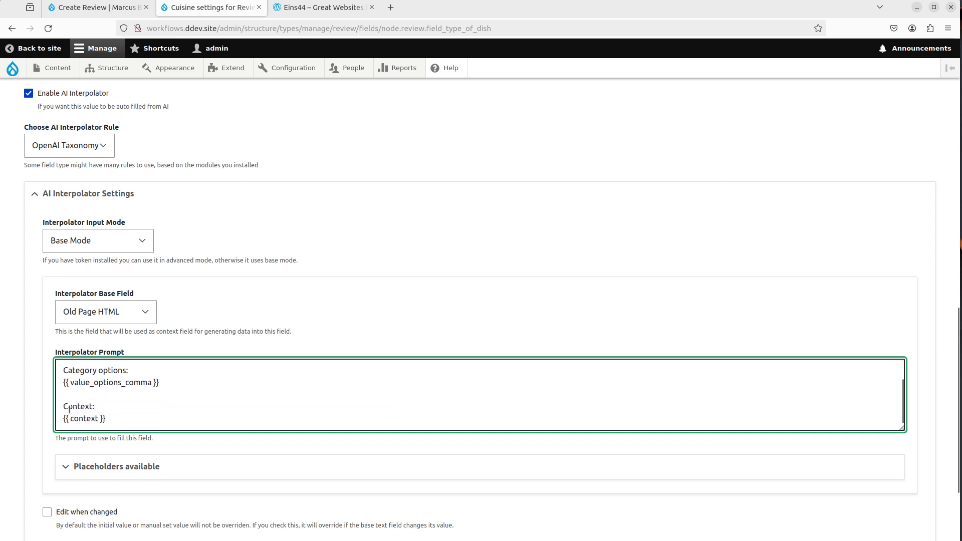
{"action": "scroll", "coordinate": [93, 412], "scroll_direction": "down", "scroll_amount": 2}
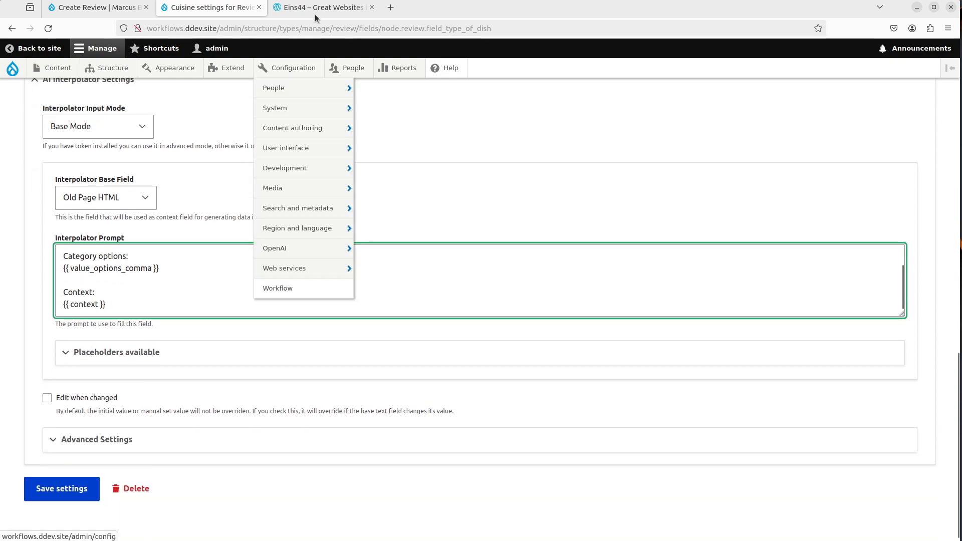
Switch to the Eins44 WordPress post and examine the dishes listed under Menu for clues to the cuisine categories.
{"action": "left_click", "coordinate": [321, 7]}
{"action": "scroll", "coordinate": [314, 256], "scroll_direction": "down", "scroll_amount": 3}
{"action": "scroll", "coordinate": [315, 256], "scroll_direction": "down", "scroll_amount": 15}
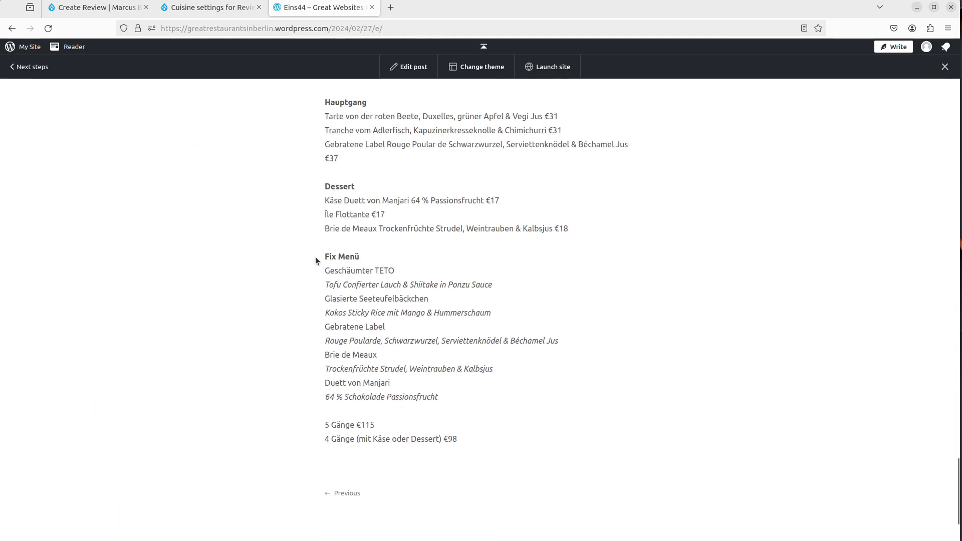
{"action": "scroll", "coordinate": [314, 256], "scroll_direction": "up", "scroll_amount": 5}
{"action": "scroll", "coordinate": [315, 257], "scroll_direction": "down", "scroll_amount": 2}
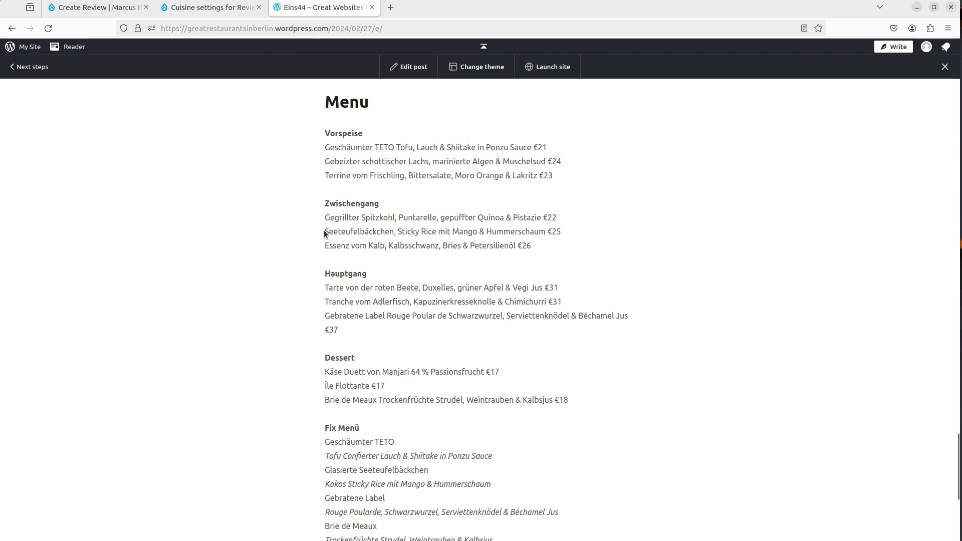
{"action": "scroll", "coordinate": [253, 259], "scroll_direction": "down", "scroll_amount": 1}
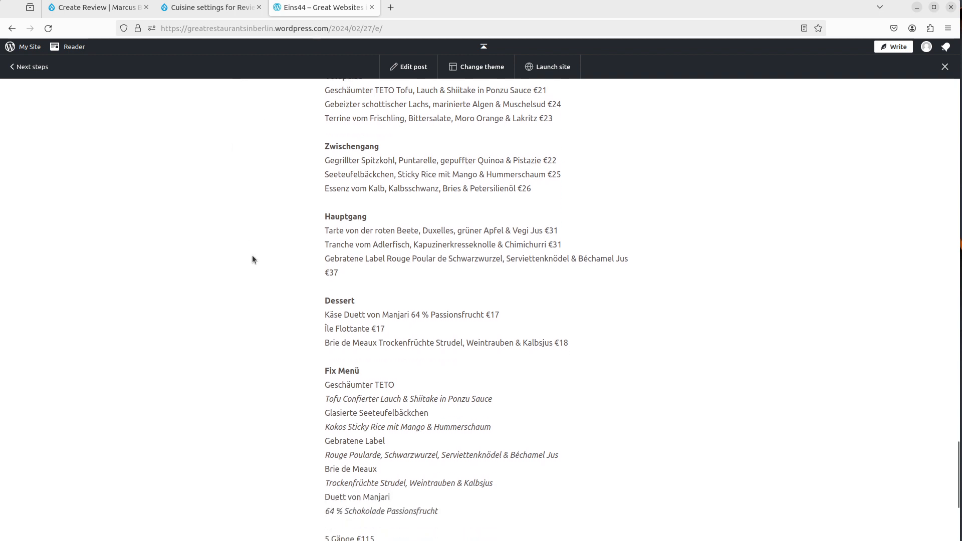
{"action": "scroll", "coordinate": [252, 259], "scroll_direction": "up", "scroll_amount": 3}
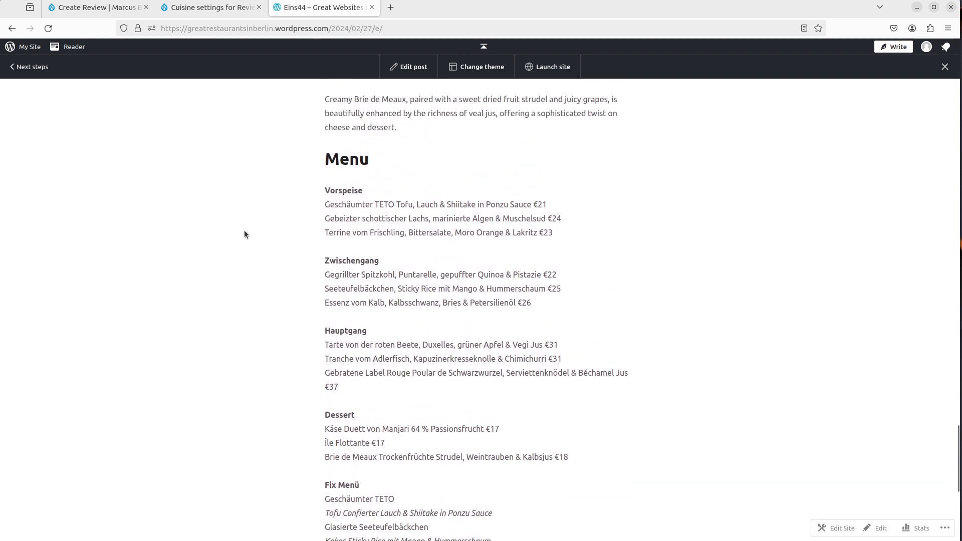
{"action": "scroll", "coordinate": [249, 257], "scroll_direction": "down", "scroll_amount": 2}
{"action": "scroll", "coordinate": [250, 257], "scroll_direction": "down", "scroll_amount": 2}
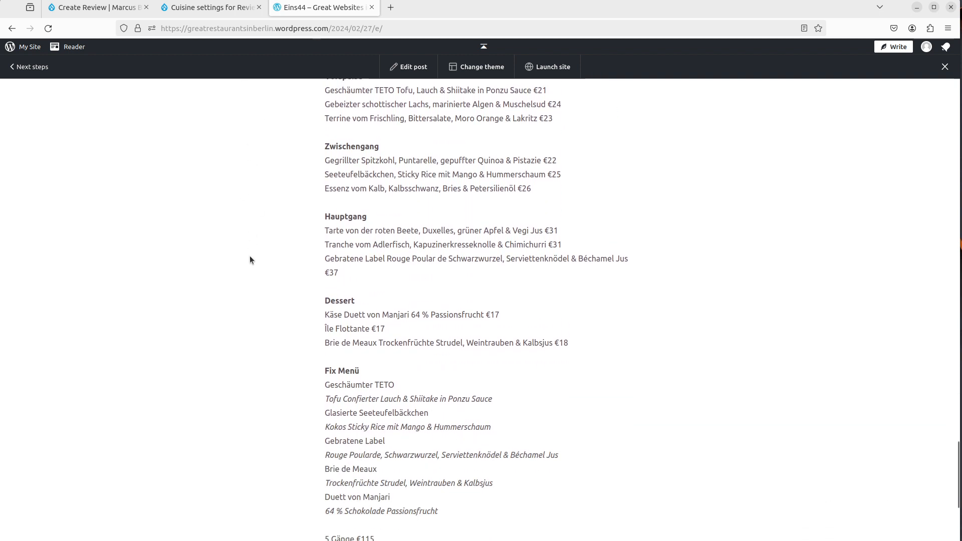
Return to the Cuisine field settings, choose the Batch worker and the gpt-4-turbo-preview model in the advanced options, and save.
{"action": "left_click", "coordinate": [210, 10]}
{"action": "left_click", "coordinate": [185, 438]}
{"action": "scroll", "coordinate": [175, 310], "scroll_direction": "down", "scroll_amount": 4}
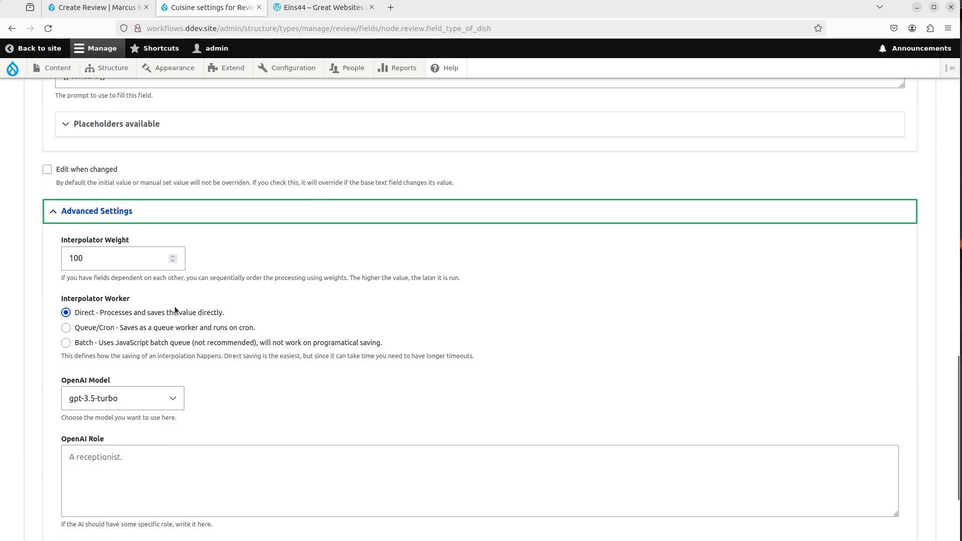
{"action": "left_click", "coordinate": [128, 346]}
{"action": "left_click", "coordinate": [131, 402]}
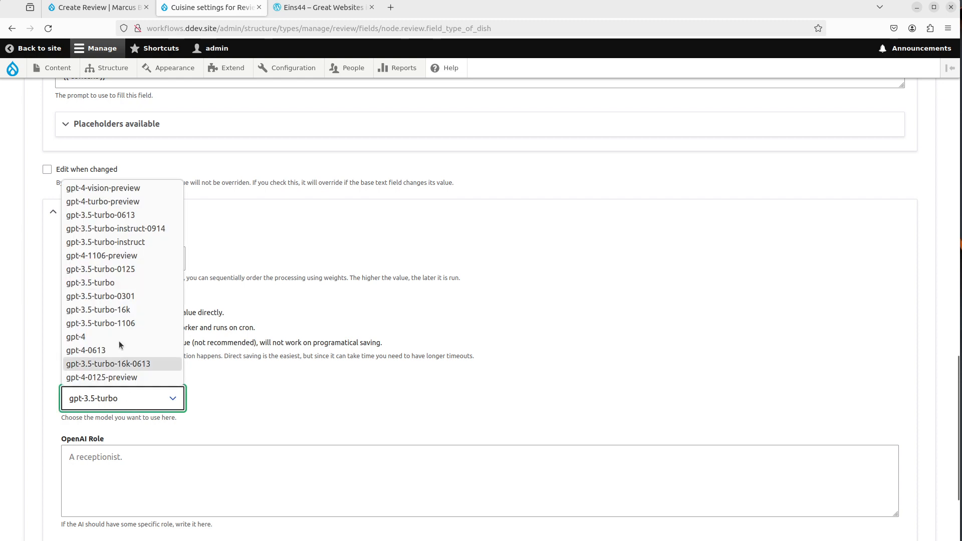
{"action": "left_click", "coordinate": [126, 201]}
{"action": "scroll", "coordinate": [311, 317], "scroll_direction": "down", "scroll_amount": 3}
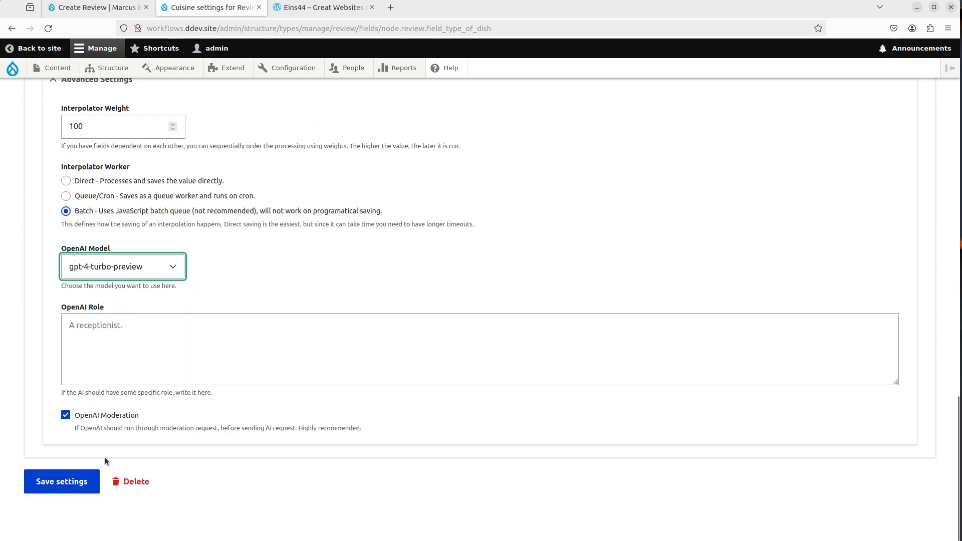
{"action": "left_click", "coordinate": [50, 482]}
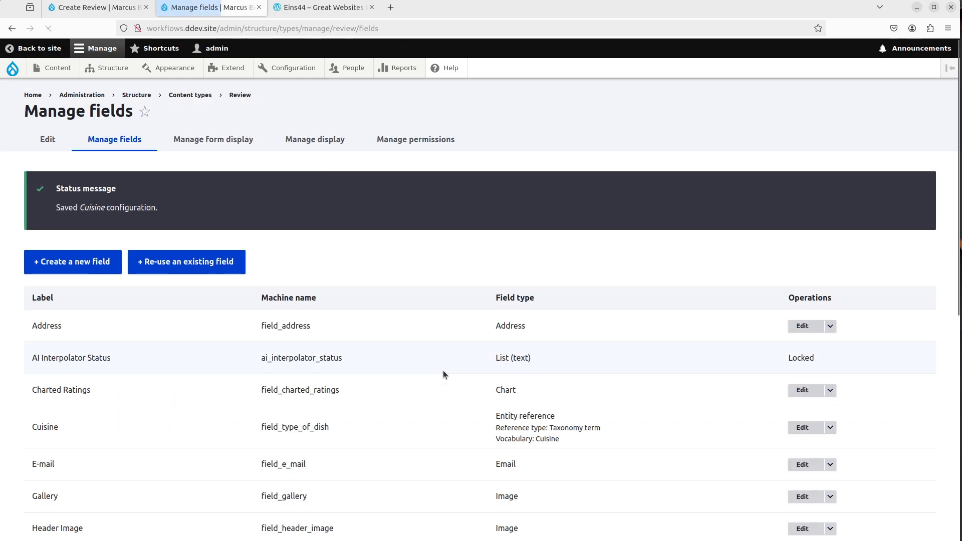
Open the Review content type's E-mail field settings and enable AI Interpolator with the Email Extractor rule.
{"action": "scroll", "coordinate": [443, 376], "scroll_direction": "down", "scroll_amount": 3}
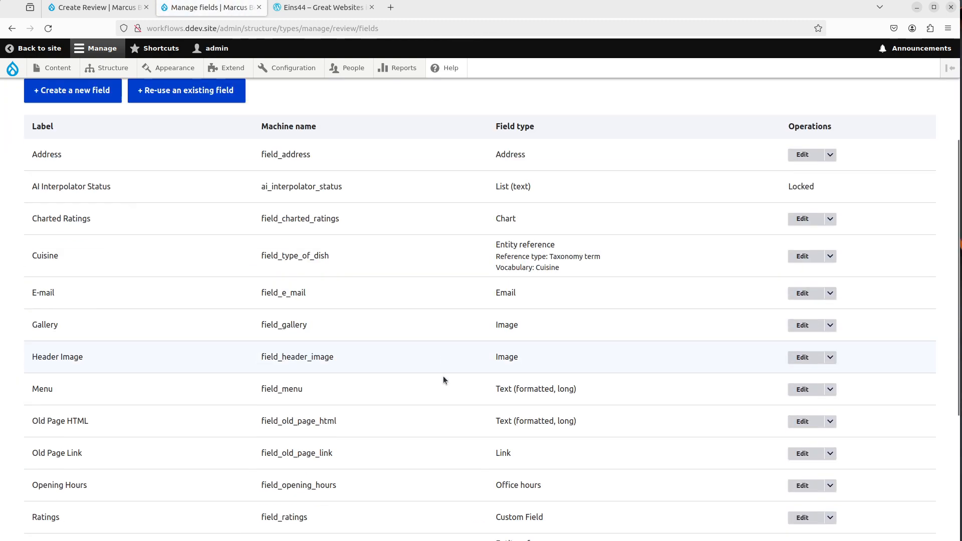
{"action": "left_click", "coordinate": [802, 293]}
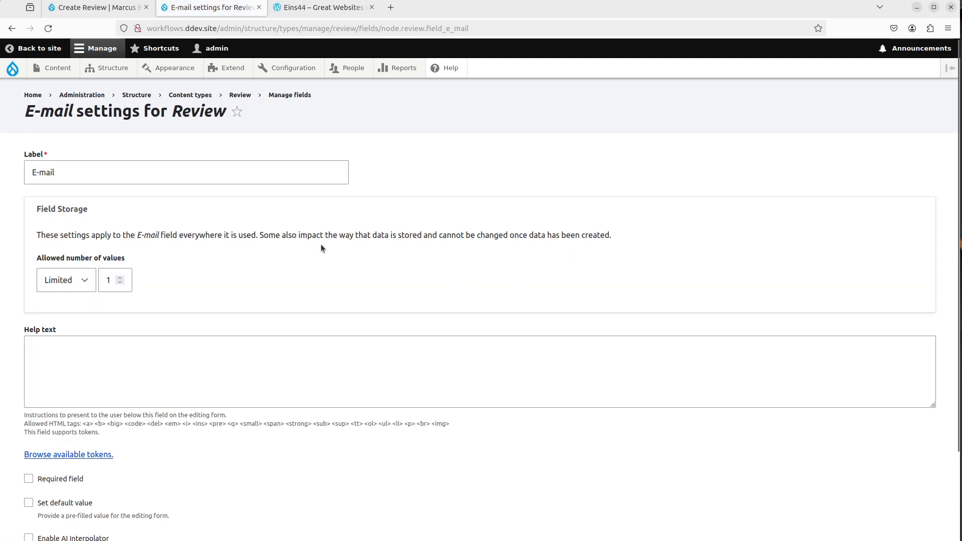
{"action": "scroll", "coordinate": [321, 245], "scroll_direction": "down", "scroll_amount": 2}
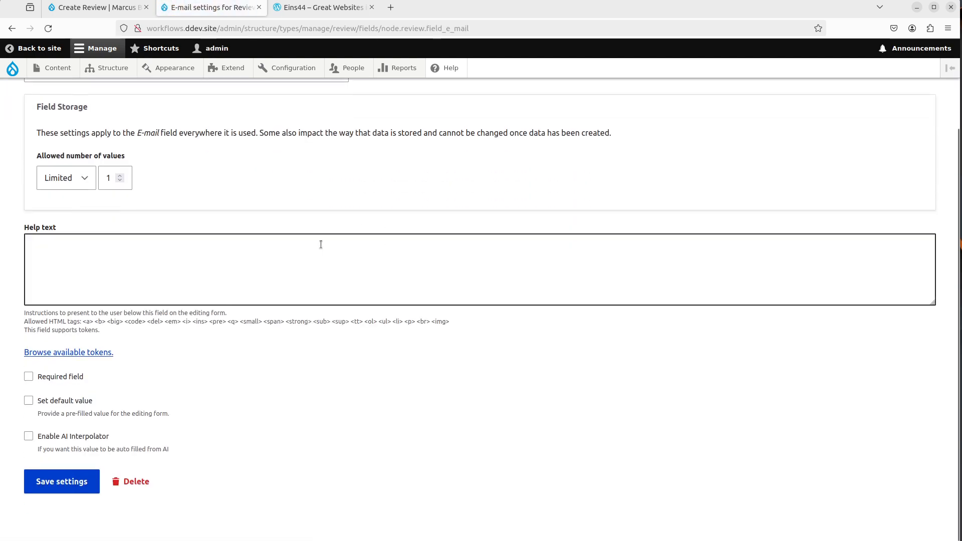
{"action": "left_click", "coordinate": [103, 437]}
{"action": "scroll", "coordinate": [234, 321], "scroll_direction": "down", "scroll_amount": 3}
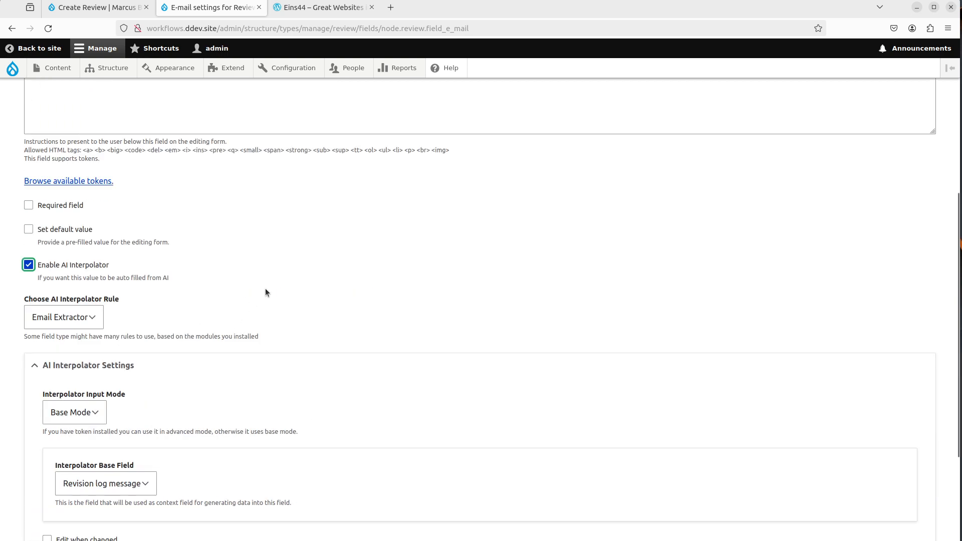
{"action": "left_click", "coordinate": [53, 326]}
{"action": "left_click", "coordinate": [65, 317]}
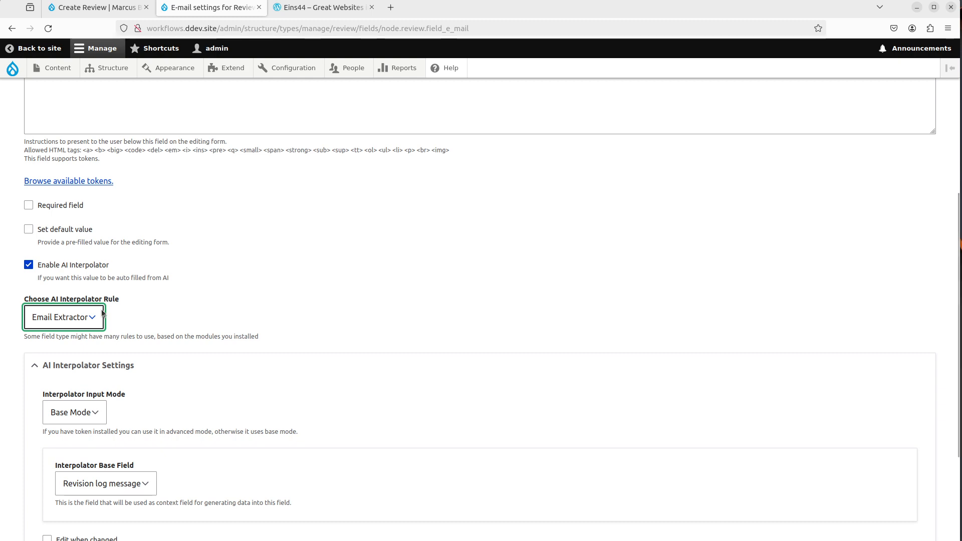
Switch to the Eins44 WordPress post and find where the contact e-mail appears in the text.
{"action": "left_click", "coordinate": [323, 8]}
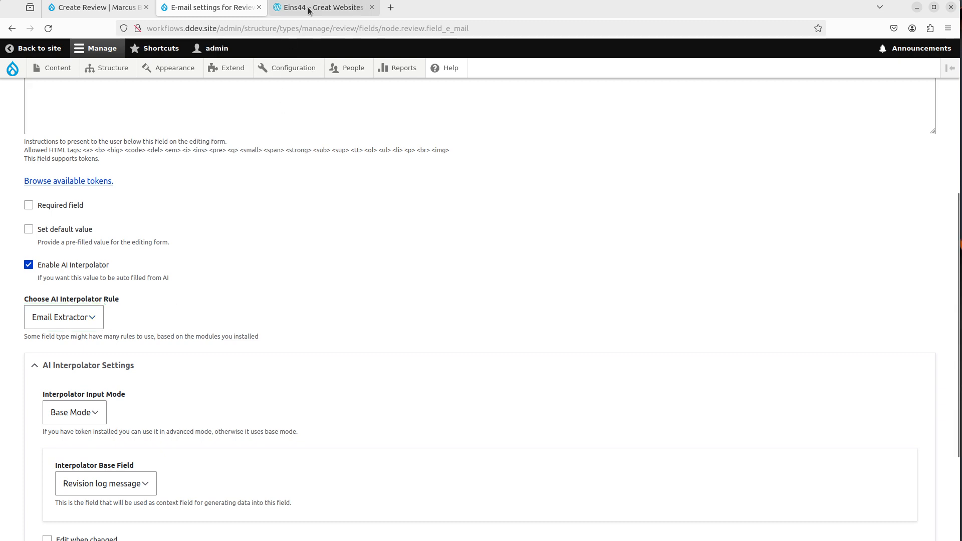
{"action": "scroll", "coordinate": [517, 334], "scroll_direction": "up", "scroll_amount": 5}
{"action": "scroll", "coordinate": [519, 334], "scroll_direction": "up", "scroll_amount": 15}
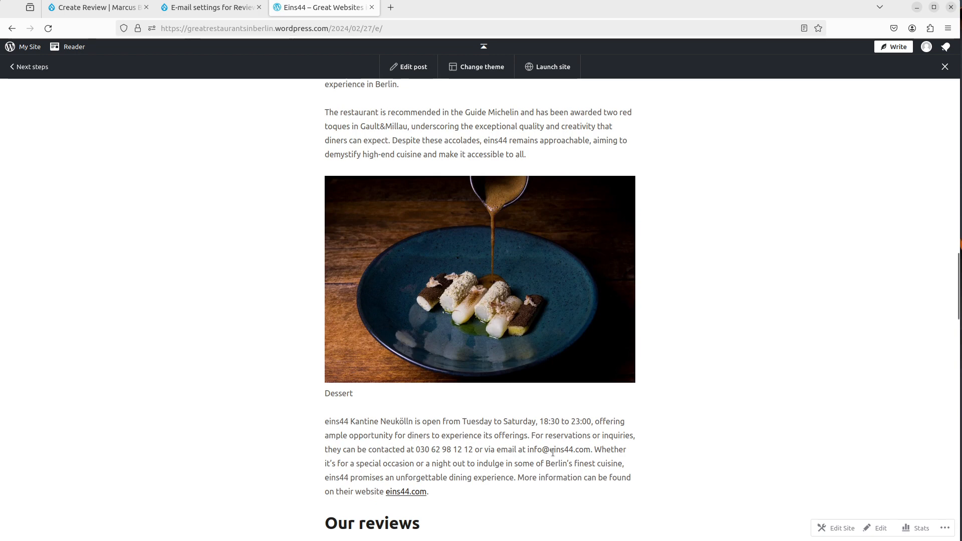
Set the E-mail field's interpolator base field to Old Page HTML, choose the Batch worker, and save the settings.
{"action": "left_click", "coordinate": [195, 9]}
{"action": "scroll", "coordinate": [345, 324], "scroll_direction": "down", "scroll_amount": 5}
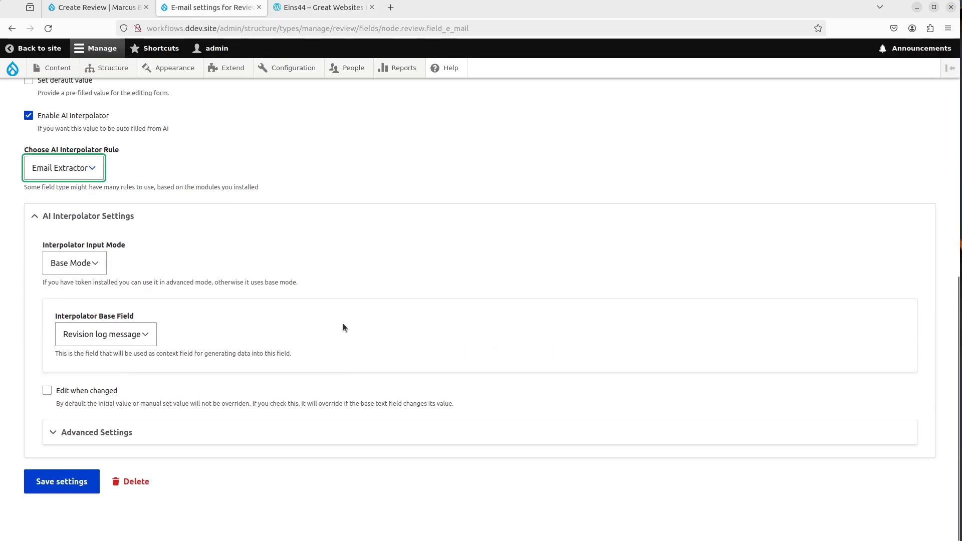
{"action": "left_click", "coordinate": [123, 335]}
{"action": "left_click", "coordinate": [107, 396]}
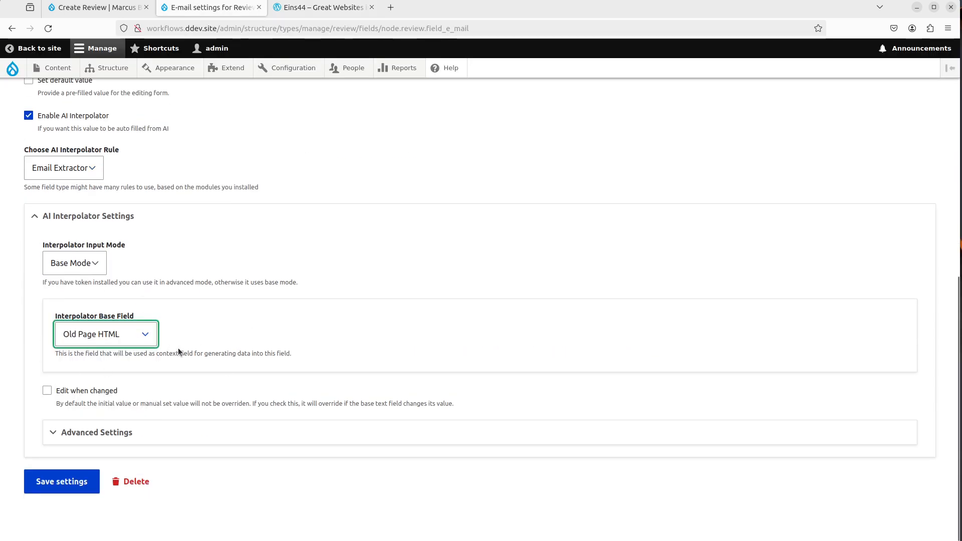
{"action": "left_click", "coordinate": [103, 430]}
{"action": "scroll", "coordinate": [102, 425], "scroll_direction": "down", "scroll_amount": 3}
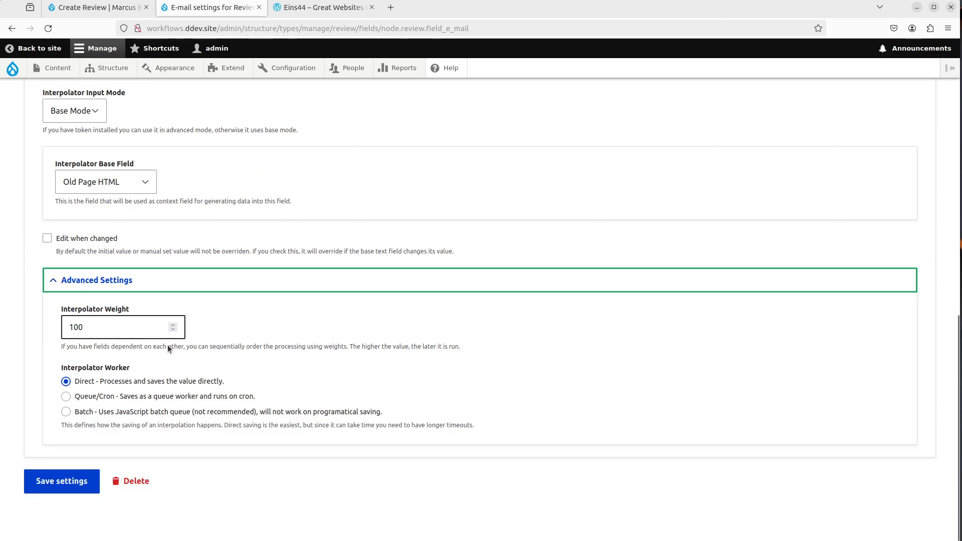
{"action": "left_click", "coordinate": [100, 412]}
{"action": "left_click", "coordinate": [76, 482]}
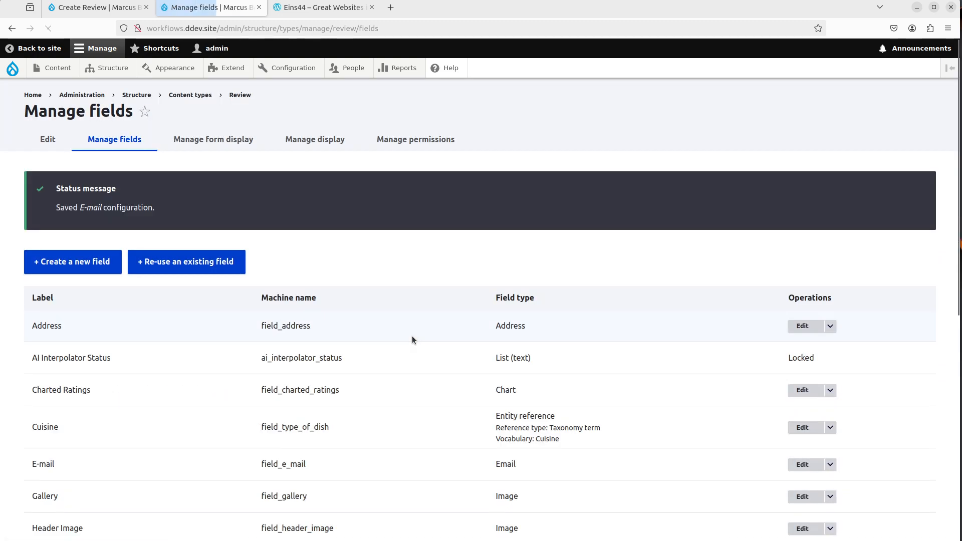
Open the Gallery field's settings from the Review content type's field list.
{"action": "scroll", "coordinate": [412, 335], "scroll_direction": "down", "scroll_amount": 2}
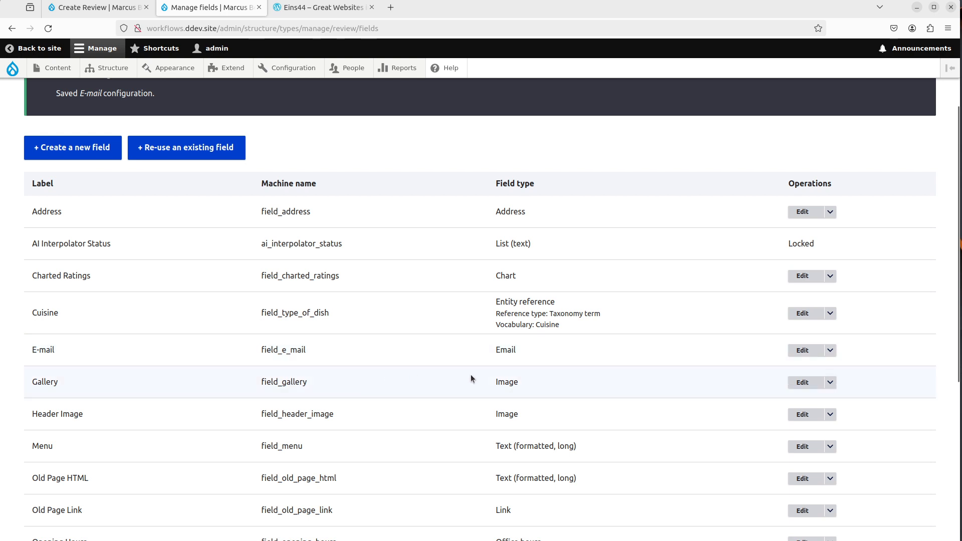
{"action": "left_click", "coordinate": [803, 383]}
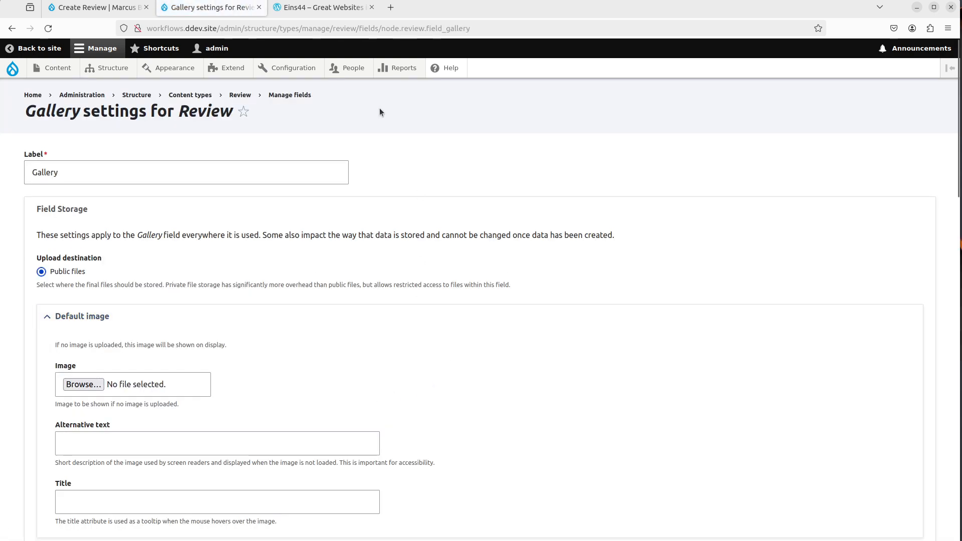
{"action": "key", "text": "alt+Left"}
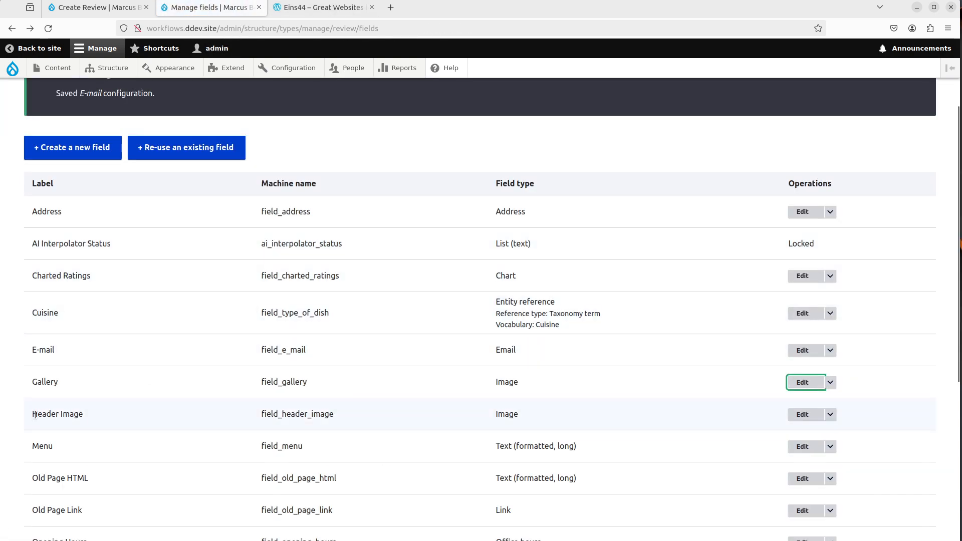
{"action": "key", "text": "alt+Right"}
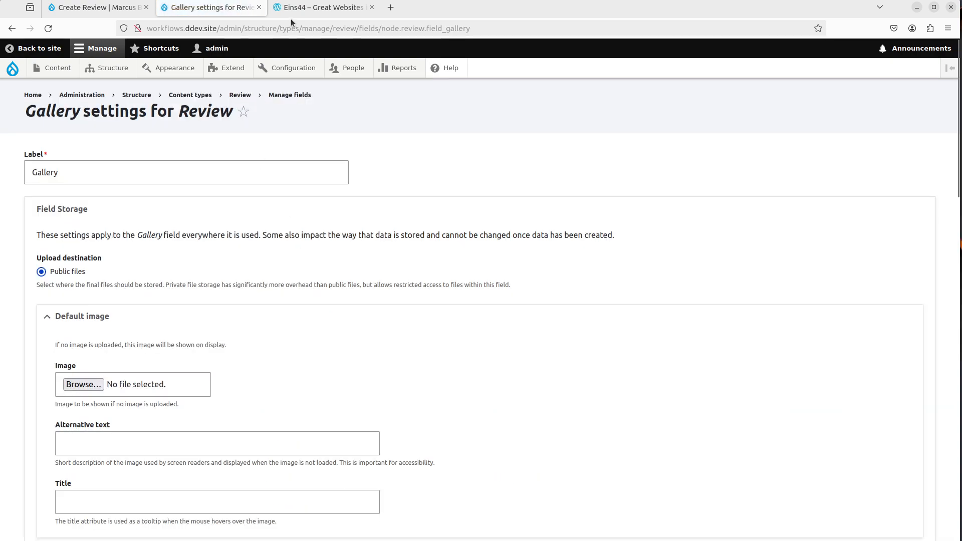
Switch to the Eins44 WordPress post and look through its images for those that belong in the gallery.
{"action": "left_click", "coordinate": [348, 11]}
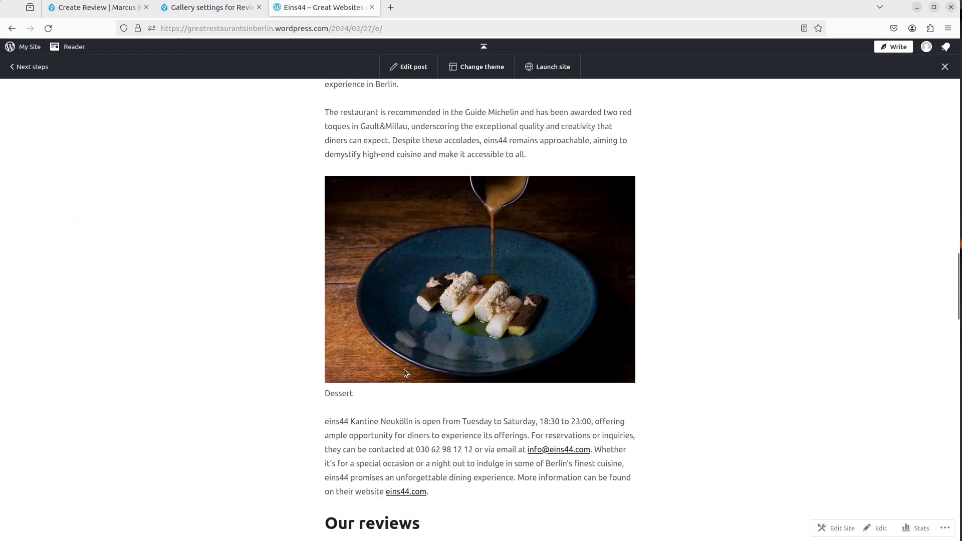
{"action": "scroll", "coordinate": [404, 372], "scroll_direction": "up", "scroll_amount": 20}
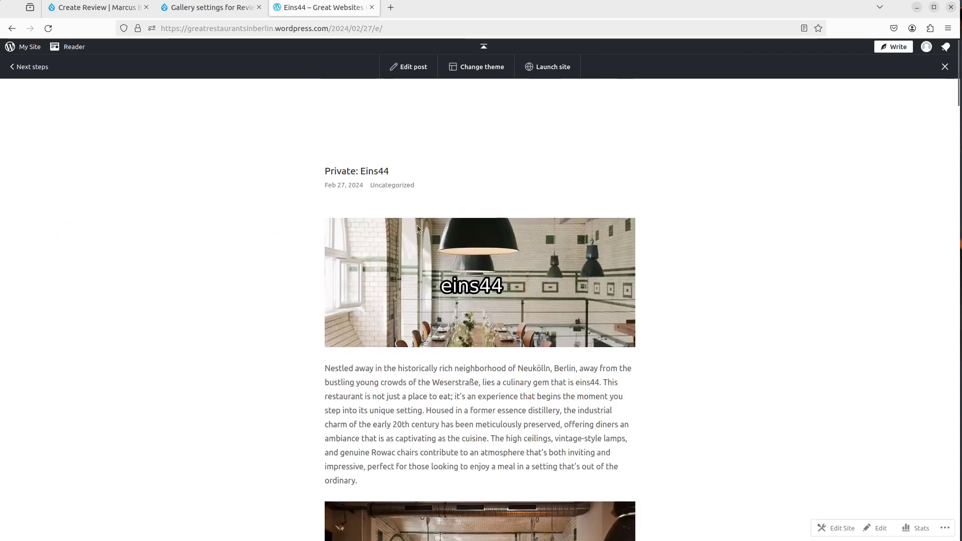
{"action": "scroll", "coordinate": [549, 301], "scroll_direction": "down", "scroll_amount": 15}
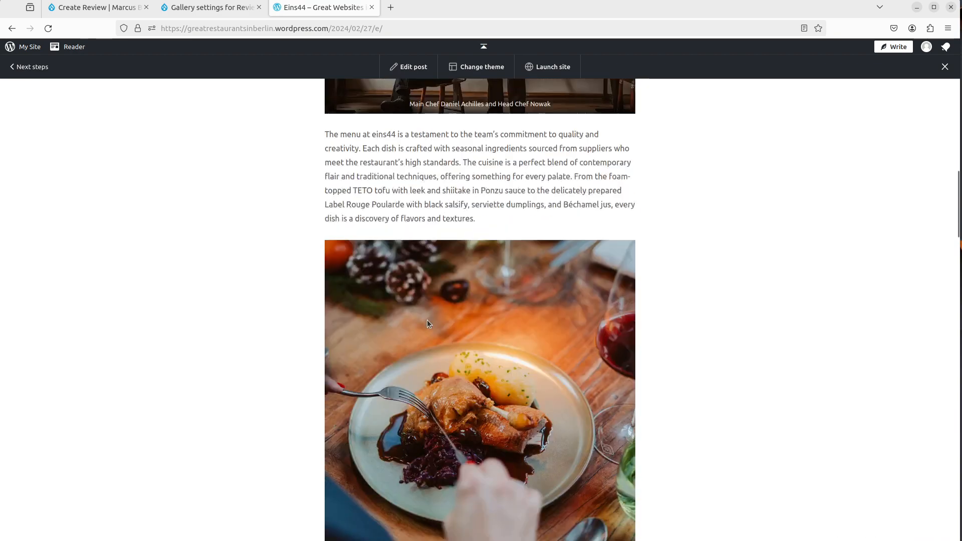
{"action": "scroll", "coordinate": [391, 306], "scroll_direction": "down", "scroll_amount": 15}
{"action": "scroll", "coordinate": [391, 307], "scroll_direction": "up", "scroll_amount": 17}
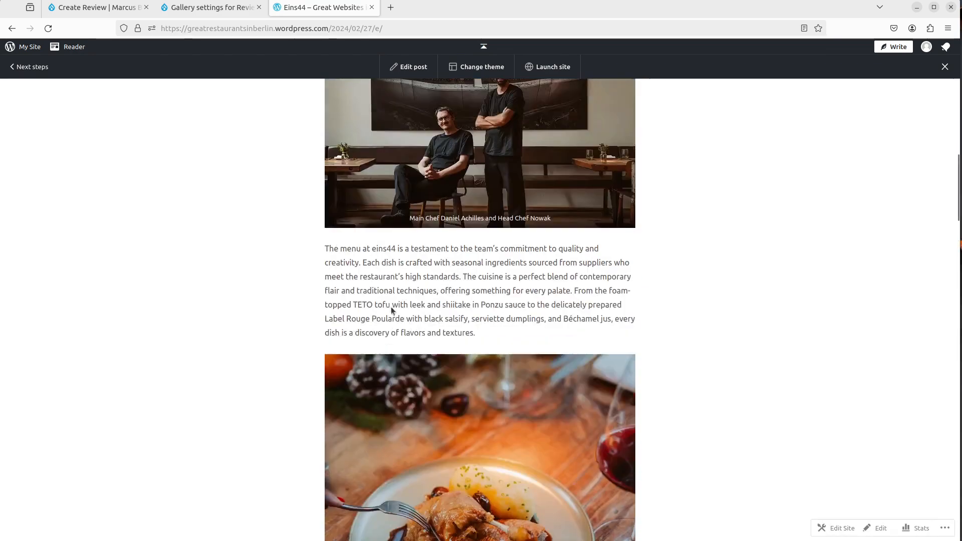
{"action": "scroll", "coordinate": [392, 311], "scroll_direction": "up", "scroll_amount": 10}
Return to the Gallery field settings and set the minimum image dimensions to 500 × 500 pixels.
{"action": "left_click", "coordinate": [200, 8]}
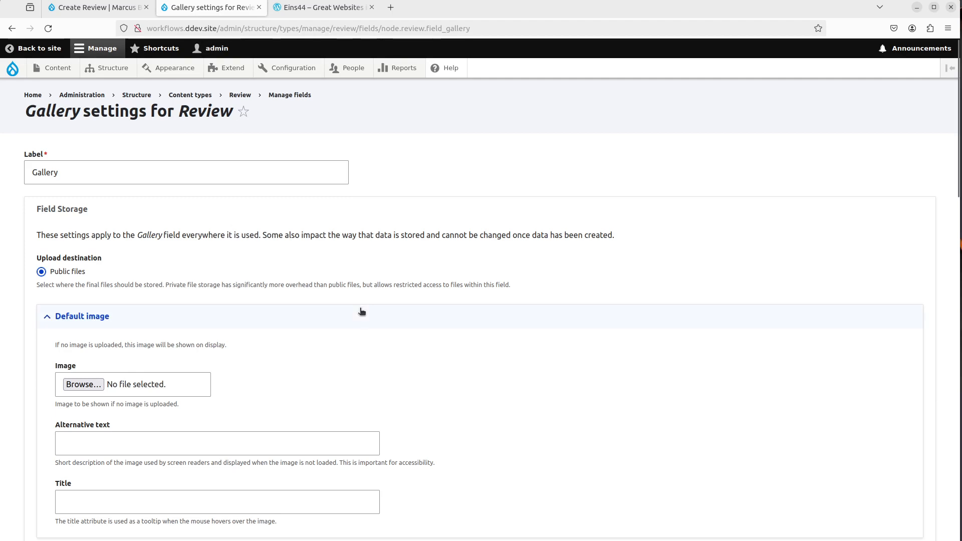
{"action": "scroll", "coordinate": [362, 311], "scroll_direction": "down", "scroll_amount": 4}
{"action": "scroll", "coordinate": [286, 354], "scroll_direction": "down", "scroll_amount": 5}
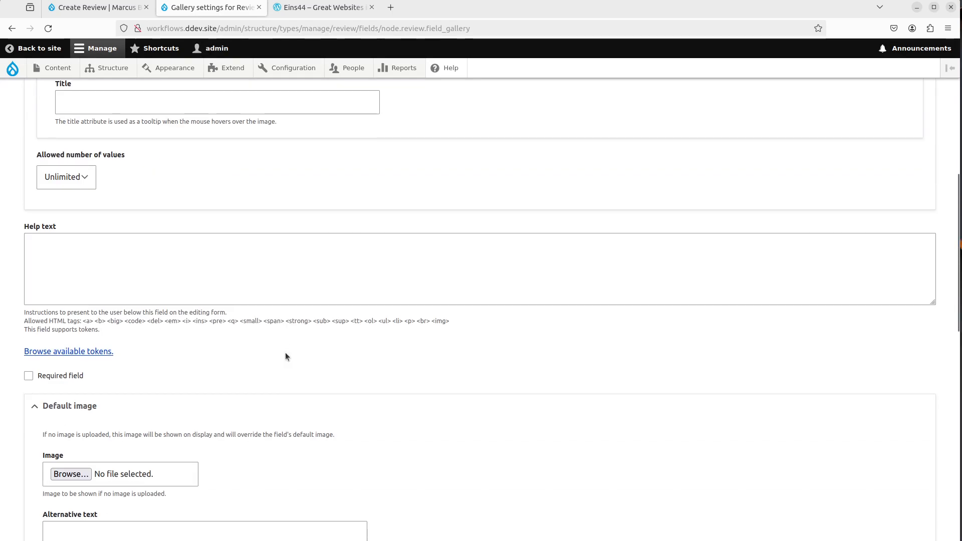
{"action": "scroll", "coordinate": [285, 353], "scroll_direction": "down", "scroll_amount": 8}
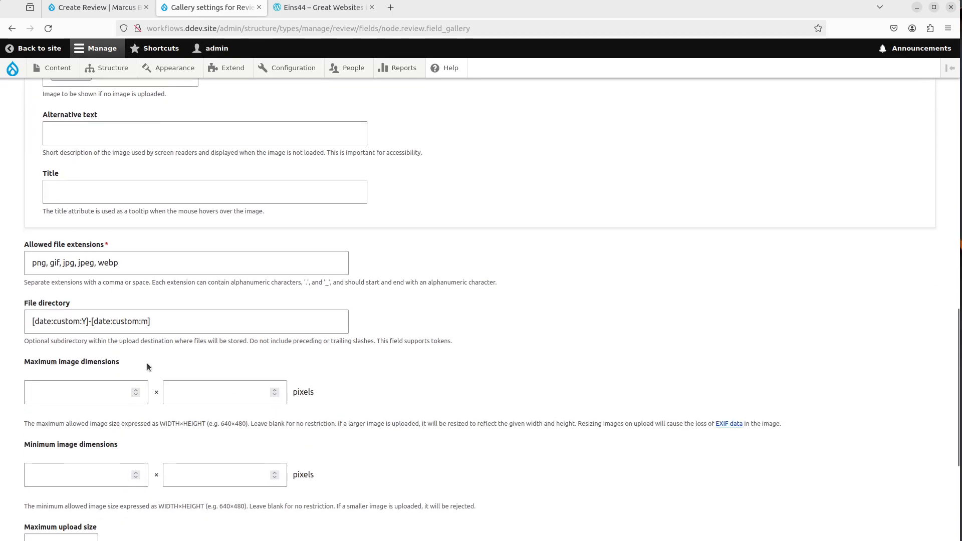
{"action": "left_click", "coordinate": [80, 475]}
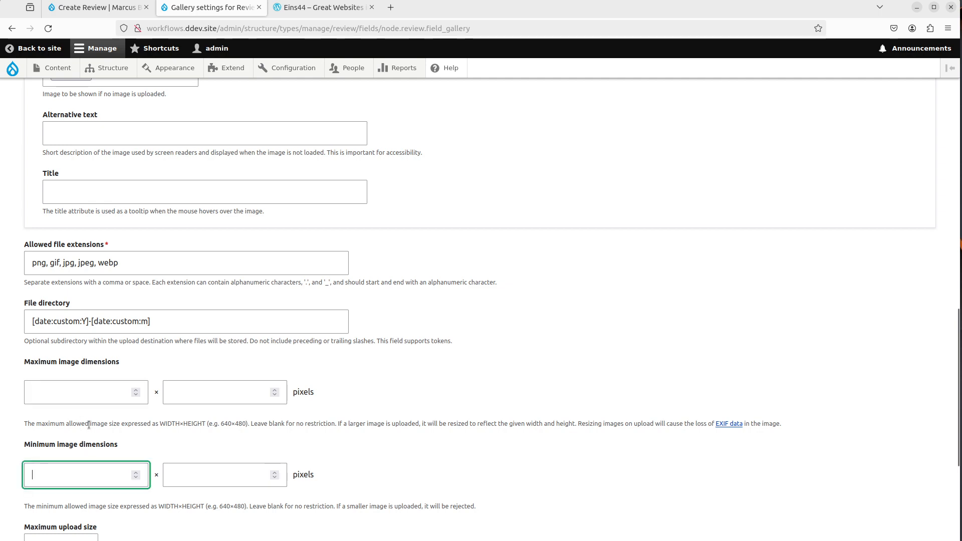
{"action": "type", "text": "500"}
{"action": "key", "text": "Tab"}
{"action": "type", "text": "500"}
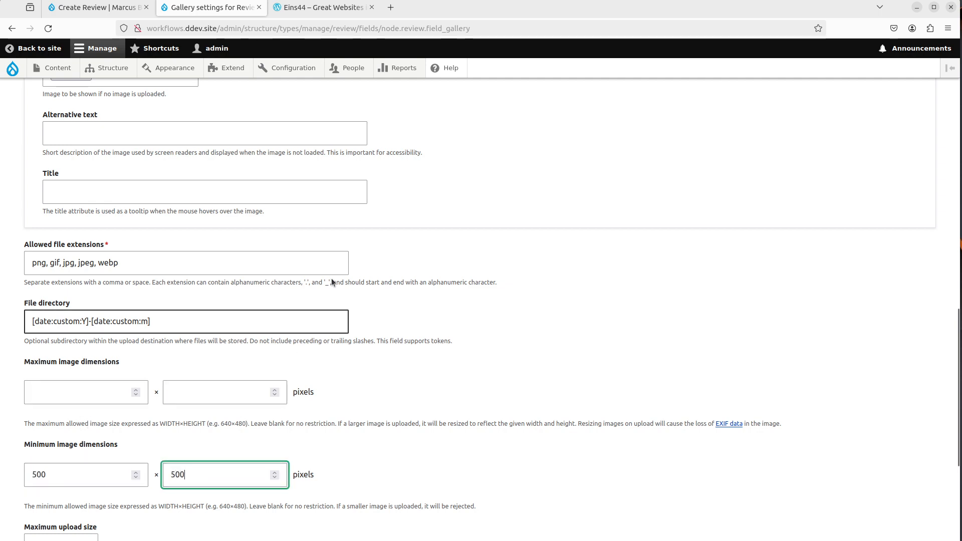
Switch to the Eins44 post again and compare the header banner's shape with the dining hall photo.
{"action": "left_click", "coordinate": [307, 7]}
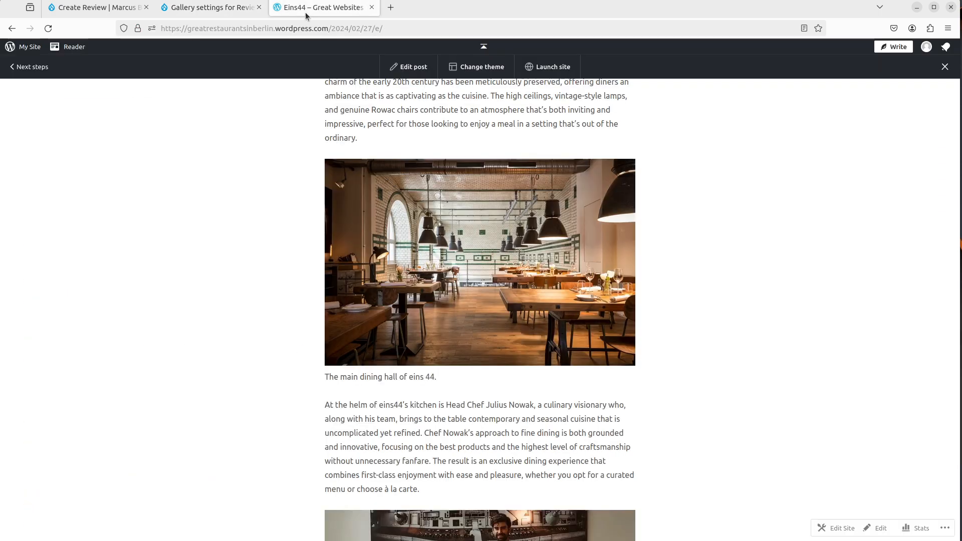
{"action": "scroll", "coordinate": [581, 375], "scroll_direction": "up", "scroll_amount": 6}
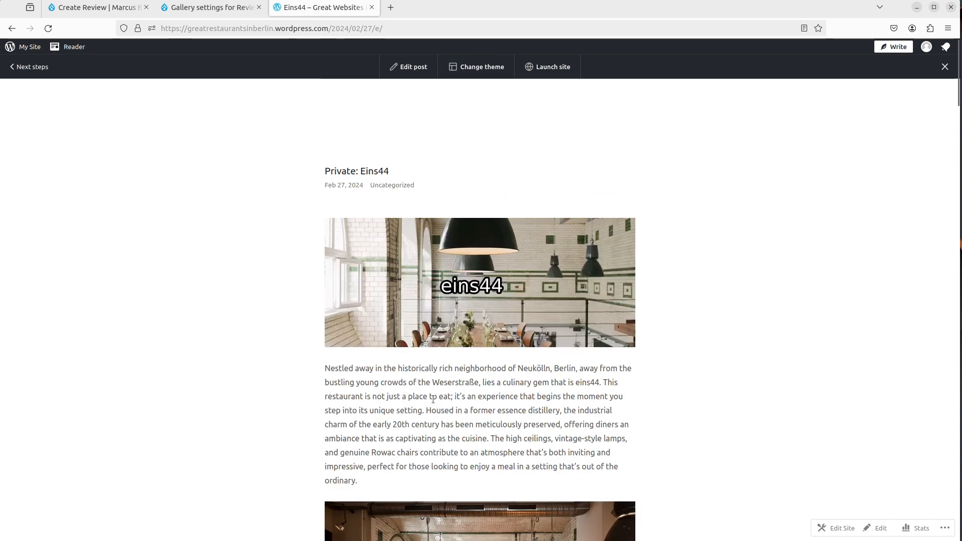
{"action": "scroll", "coordinate": [426, 396], "scroll_direction": "down", "scroll_amount": 3}
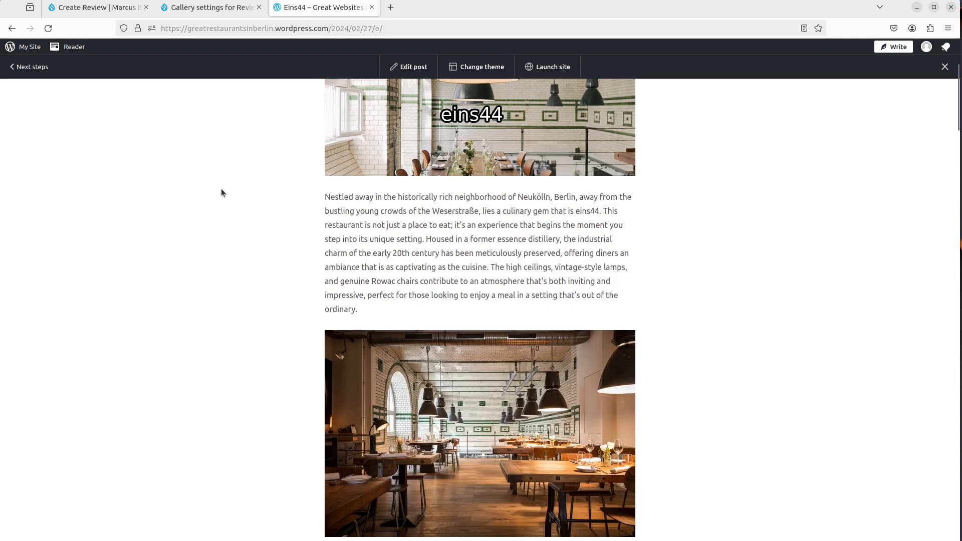
Enable AI Interpolator on the Gallery field with the Image Extractor rule and Old Page HTML as its base field.
{"action": "left_click", "coordinate": [223, 14]}
{"action": "scroll", "coordinate": [172, 329], "scroll_direction": "down", "scroll_amount": 3}
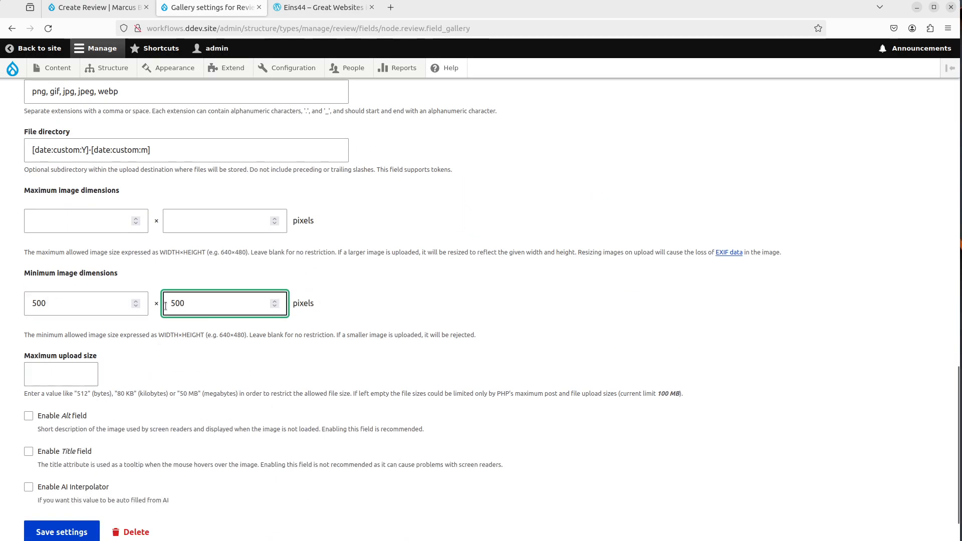
{"action": "scroll", "coordinate": [189, 329], "scroll_direction": "down", "scroll_amount": 1}
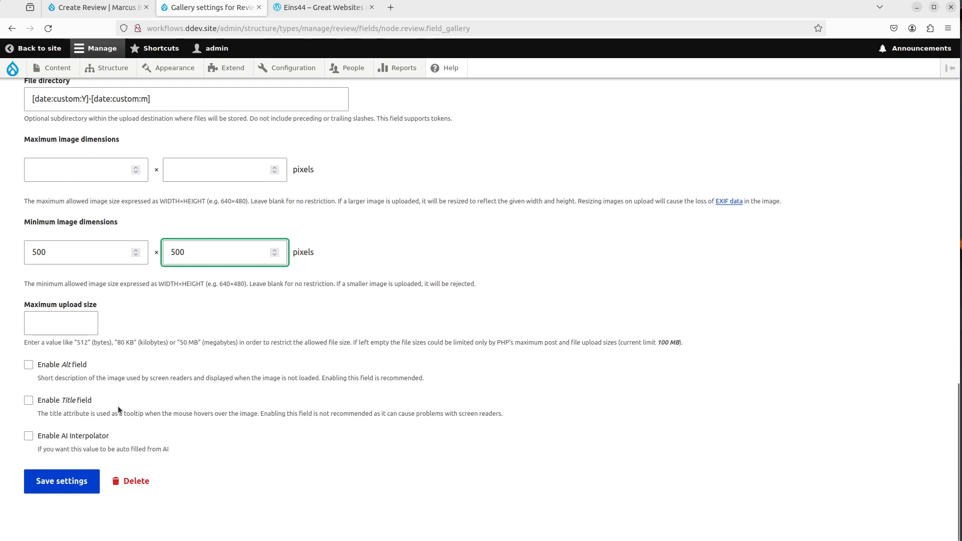
{"action": "left_click", "coordinate": [28, 436]}
{"action": "scroll", "coordinate": [175, 399], "scroll_direction": "down", "scroll_amount": 3}
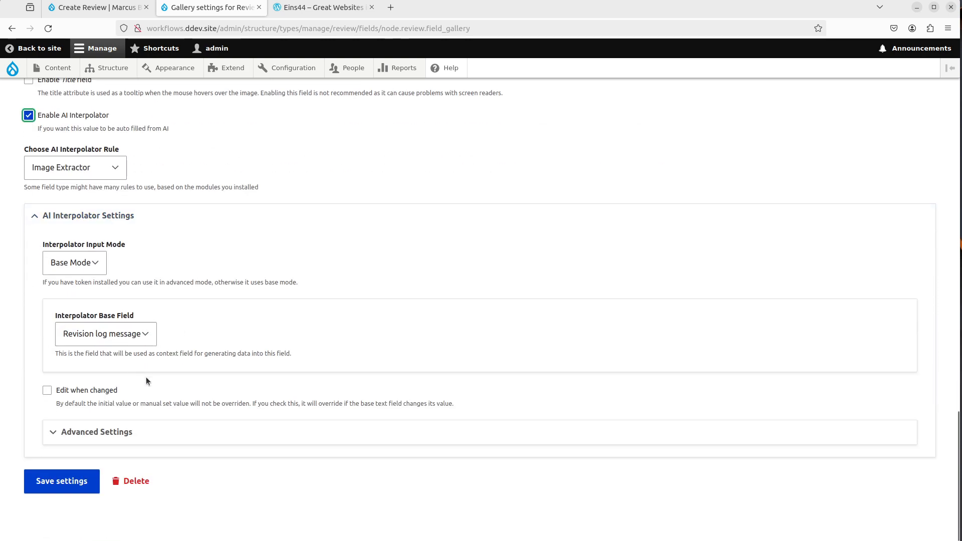
{"action": "left_click", "coordinate": [103, 337]}
{"action": "left_click", "coordinate": [100, 395]}
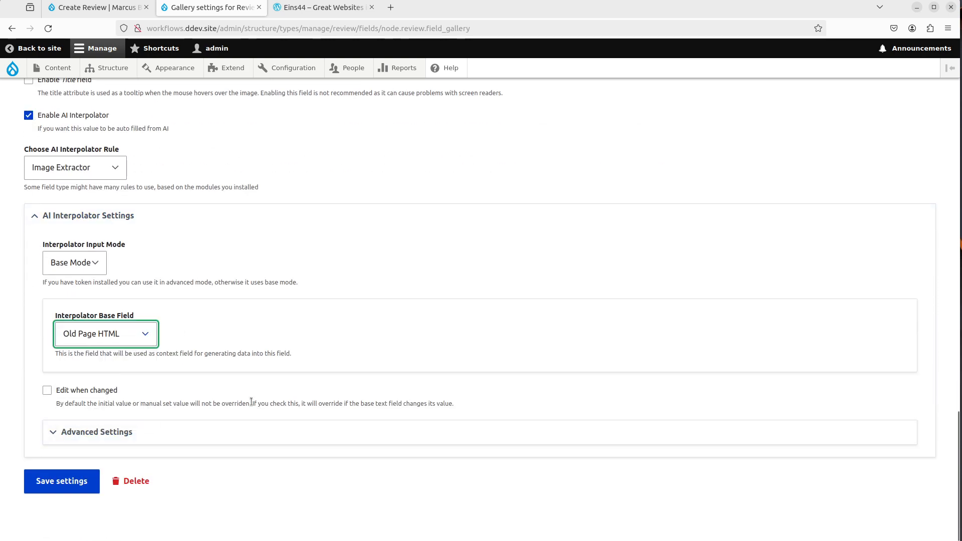
Set the Gallery field's interpolator worker to Batch with an offset of 2, and save the field settings.
{"action": "left_click", "coordinate": [126, 437]}
{"action": "scroll", "coordinate": [123, 411], "scroll_direction": "down", "scroll_amount": 5}
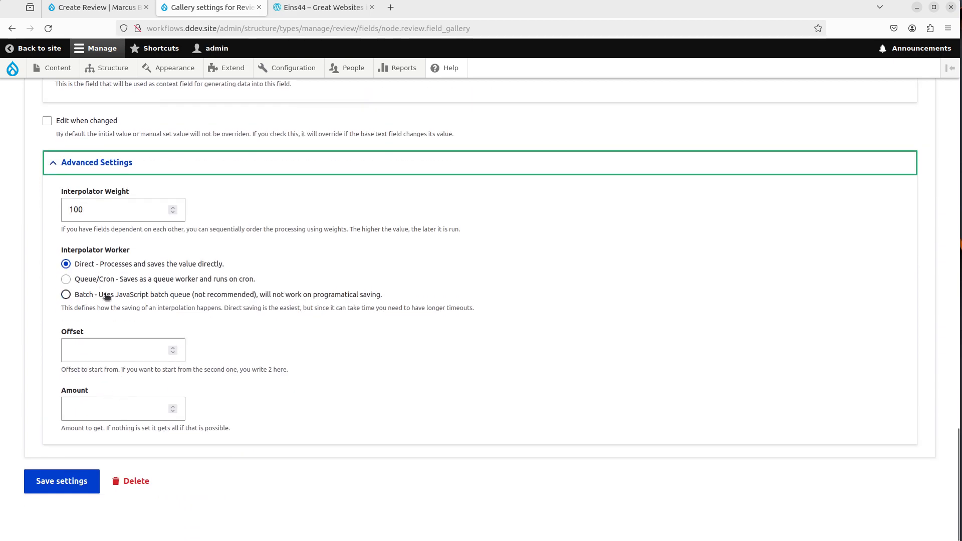
{"action": "left_click", "coordinate": [107, 296]}
{"action": "left_click", "coordinate": [103, 352]}
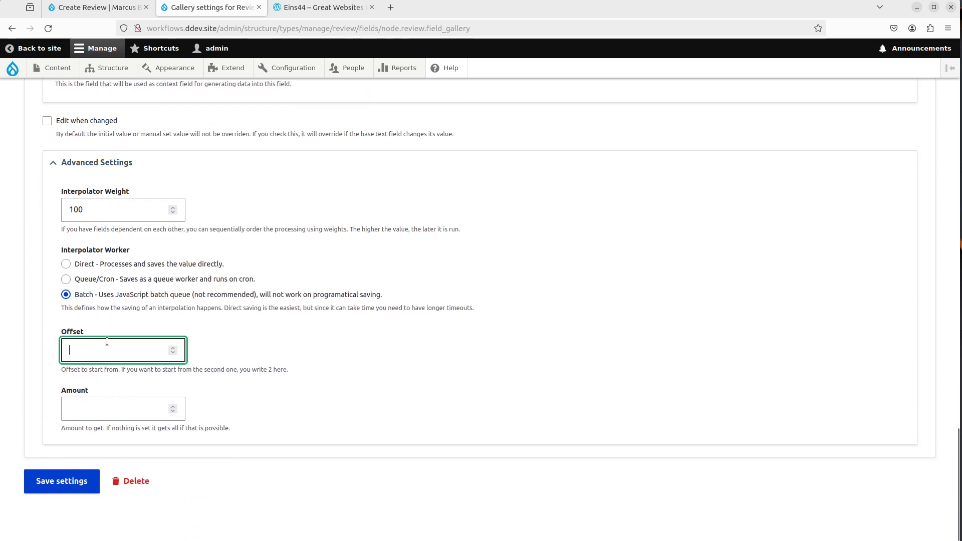
{"action": "type", "text": "2"}
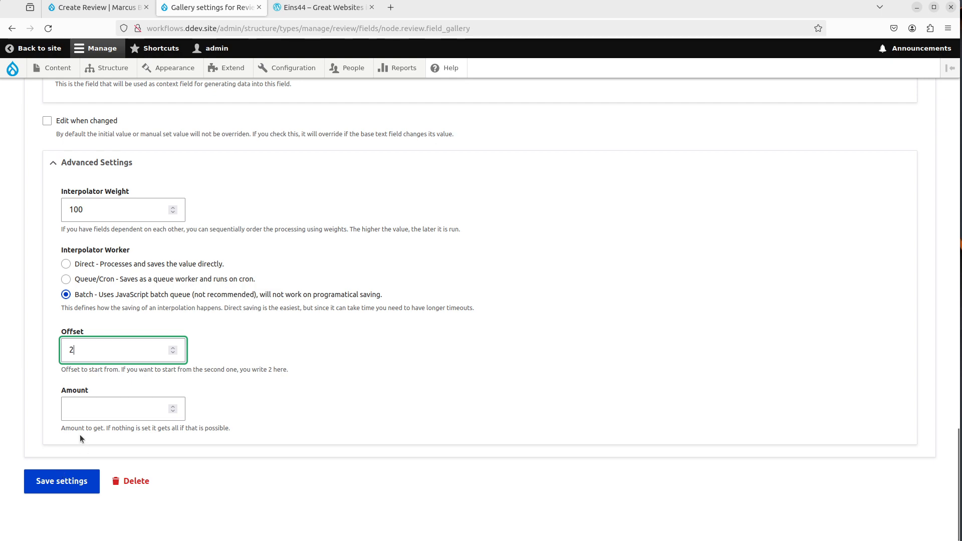
{"action": "left_click", "coordinate": [60, 480]}
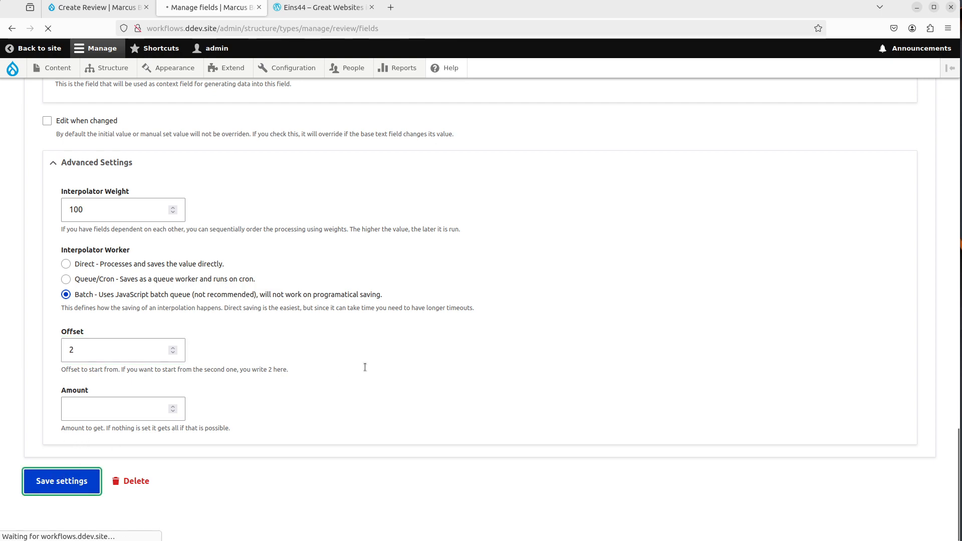
Open the Header Image field's settings and set the minimum image dimensions to 500 × 500 pixels.
{"action": "scroll", "coordinate": [360, 387], "scroll_direction": "down", "scroll_amount": 3}
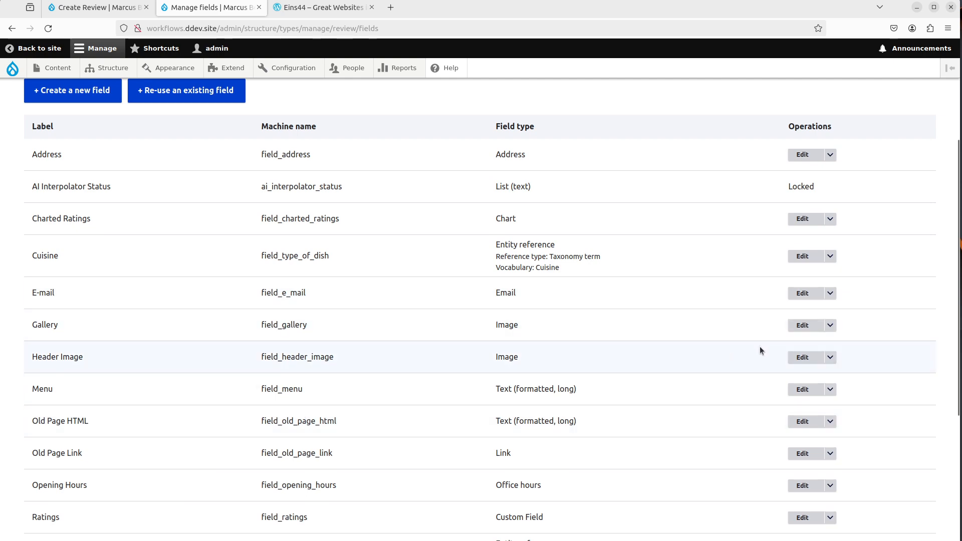
{"action": "left_click", "coordinate": [803, 358]}
{"action": "scroll", "coordinate": [334, 367], "scroll_direction": "down", "scroll_amount": 10}
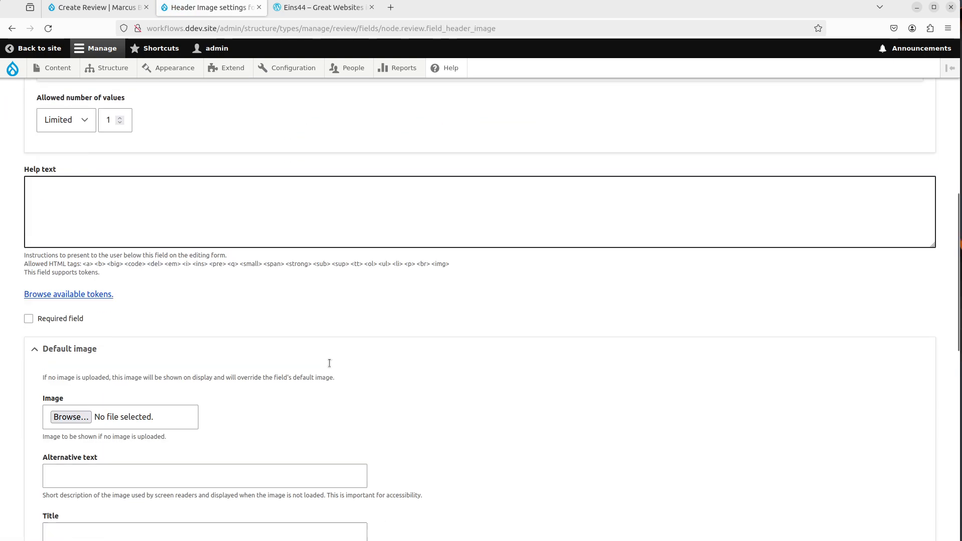
{"action": "scroll", "coordinate": [329, 362], "scroll_direction": "down", "scroll_amount": 7}
{"action": "left_click", "coordinate": [69, 394]}
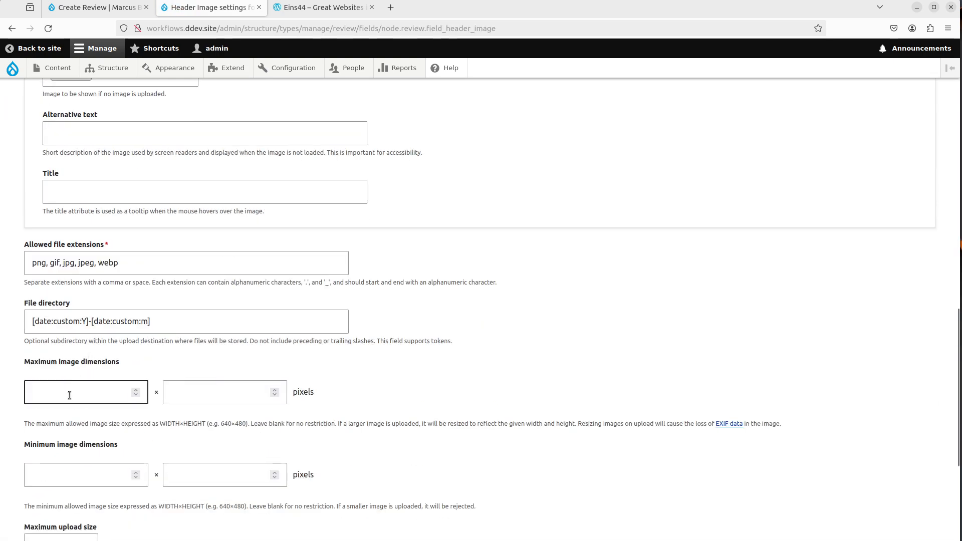
{"action": "left_click", "coordinate": [66, 470]}
{"action": "type", "text": "500"}
{"action": "key", "text": "Tab"}
{"action": "type", "text": "500"}
Enable AI Interpolator on the Header Image field with Old Page HTML as its base field.
{"action": "scroll", "coordinate": [189, 414], "scroll_direction": "down", "scroll_amount": 4}
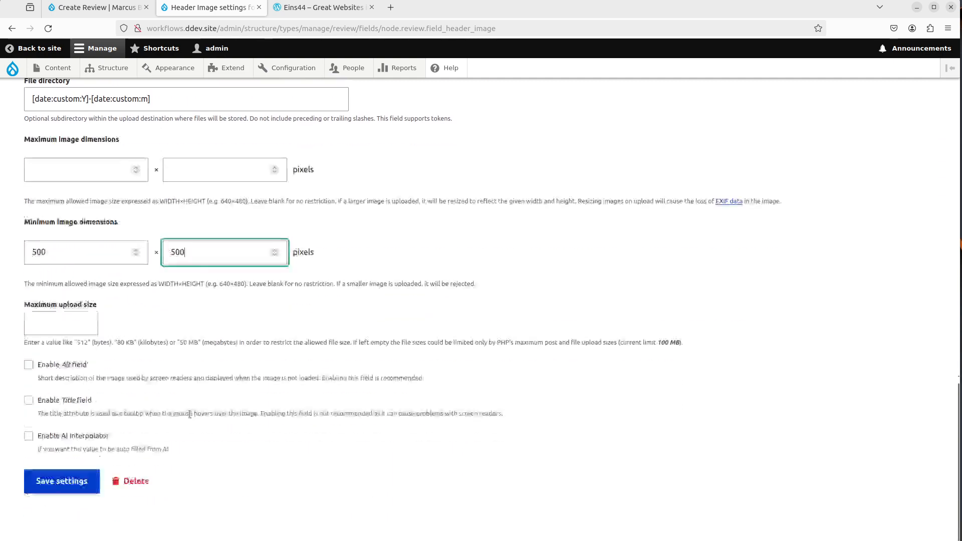
{"action": "left_click", "coordinate": [28, 436]}
{"action": "scroll", "coordinate": [167, 303], "scroll_direction": "down", "scroll_amount": 5}
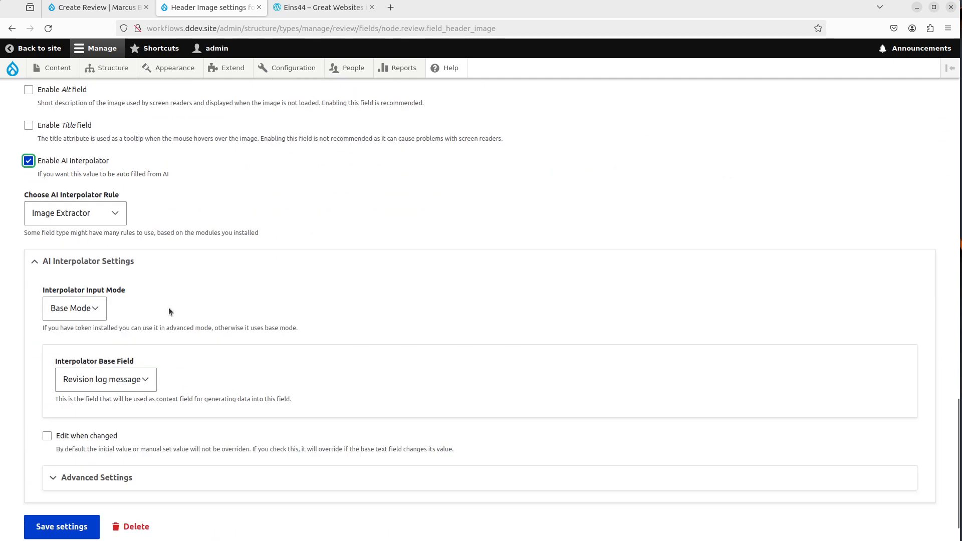
{"action": "scroll", "coordinate": [169, 311], "scroll_direction": "down", "scroll_amount": 1}
{"action": "left_click", "coordinate": [117, 335]}
{"action": "left_click", "coordinate": [108, 395]}
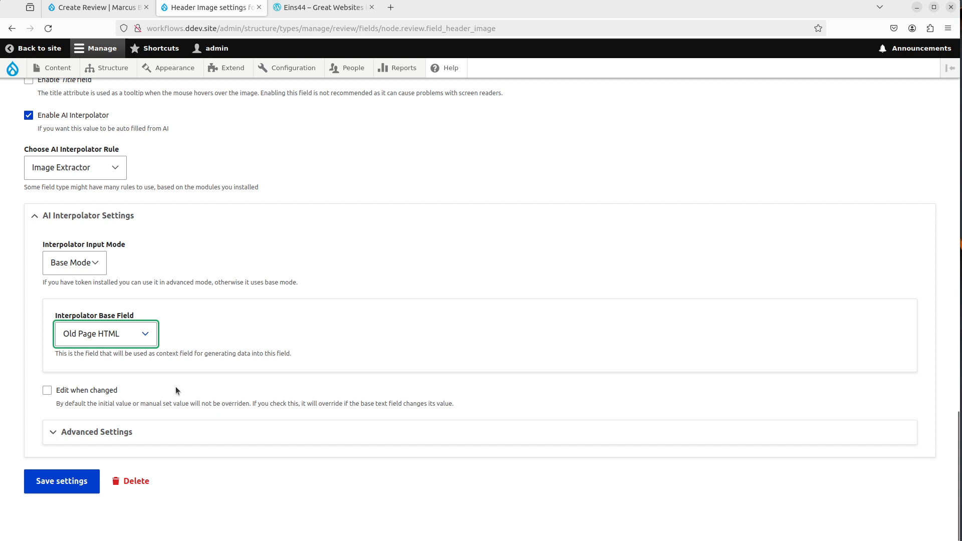
Set the Header Image field's interpolator worker to Batch with an amount of 1, and save the field settings.
{"action": "left_click", "coordinate": [126, 425]}
{"action": "scroll", "coordinate": [128, 366], "scroll_direction": "down", "scroll_amount": 4}
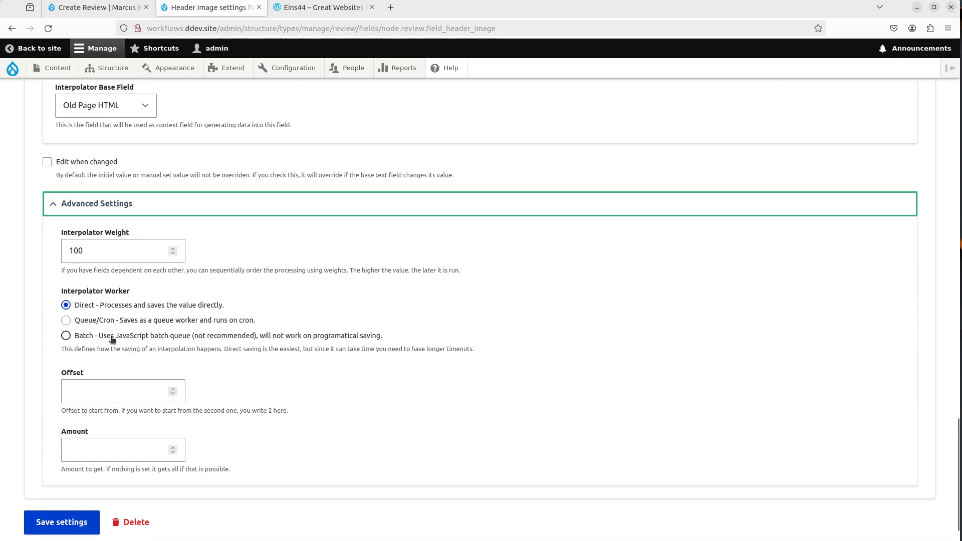
{"action": "left_click", "coordinate": [107, 336]}
{"action": "left_click", "coordinate": [98, 391]}
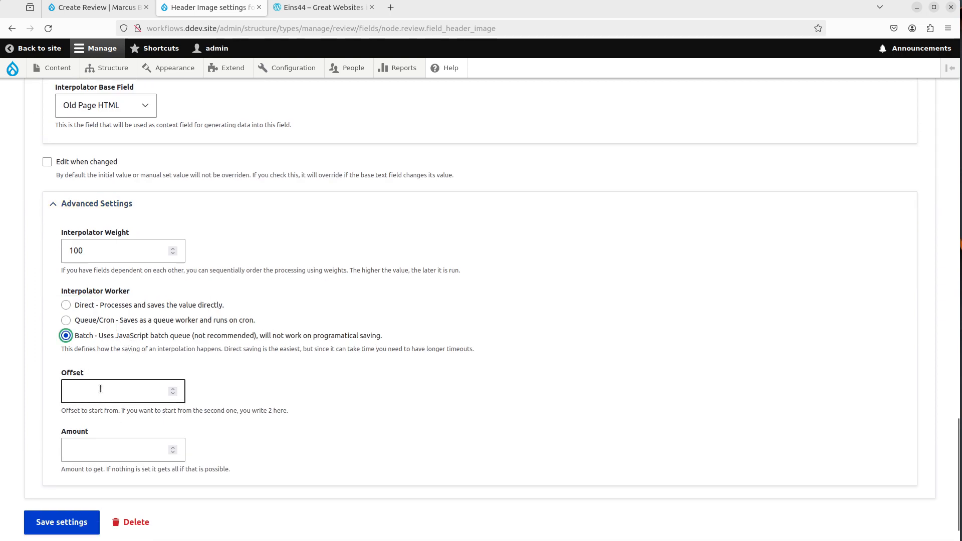
{"action": "left_click", "coordinate": [98, 453]}
{"action": "type", "text": "1"}
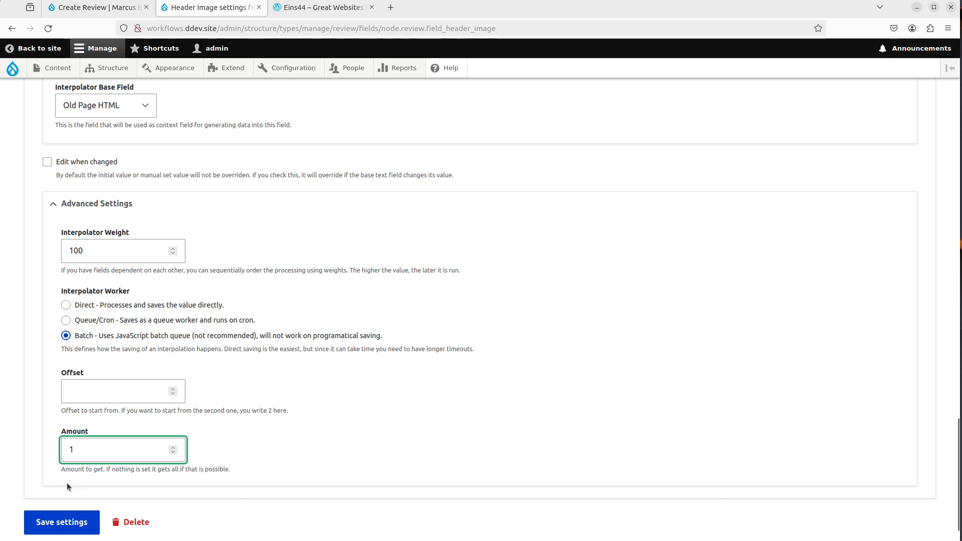
{"action": "left_click", "coordinate": [42, 522]}
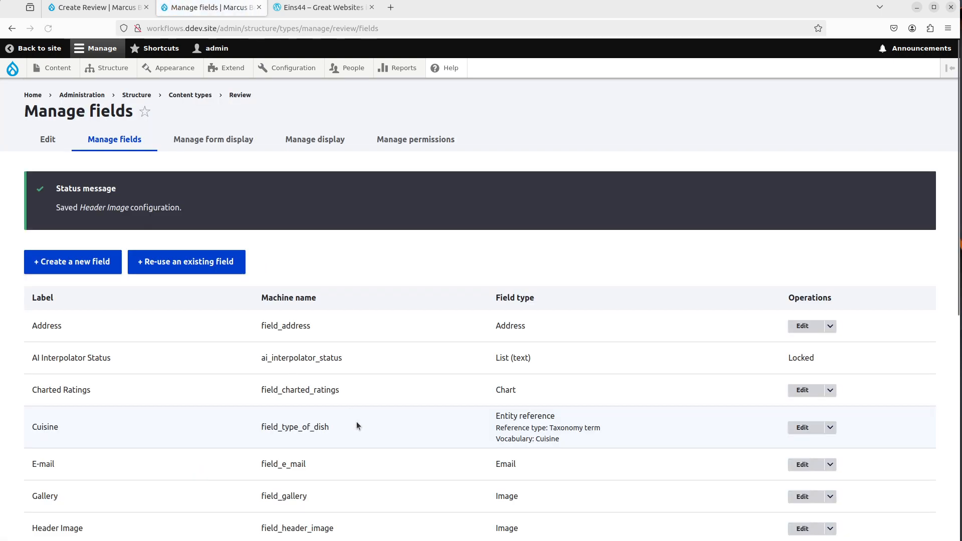
Disable the Old Page HTML and Old Page Link fields in the Review content type's default display and save it.
{"action": "scroll", "coordinate": [359, 427], "scroll_direction": "down", "scroll_amount": 5}
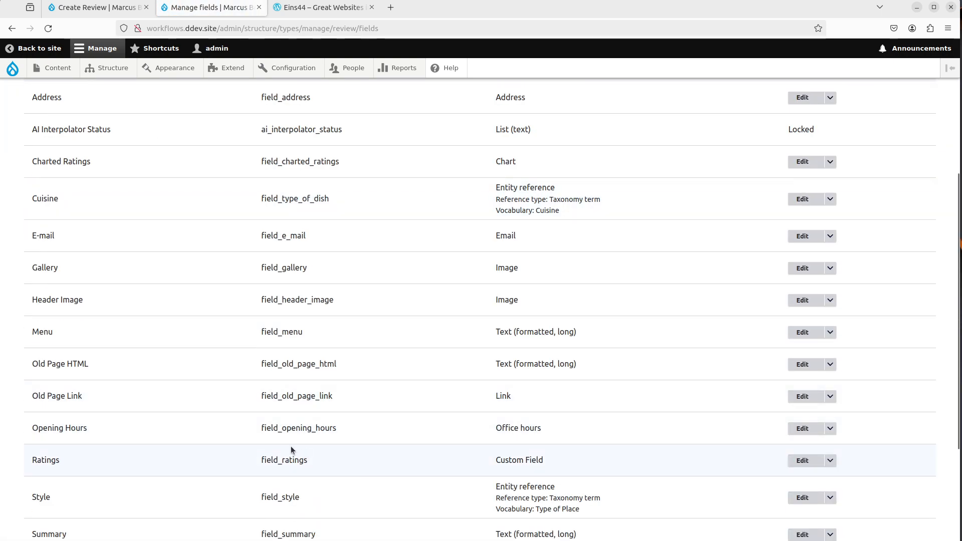
{"action": "scroll", "coordinate": [291, 446], "scroll_direction": "down", "scroll_amount": 1}
{"action": "scroll", "coordinate": [291, 444], "scroll_direction": "up", "scroll_amount": 1}
{"action": "scroll", "coordinate": [290, 444], "scroll_direction": "down", "scroll_amount": 2}
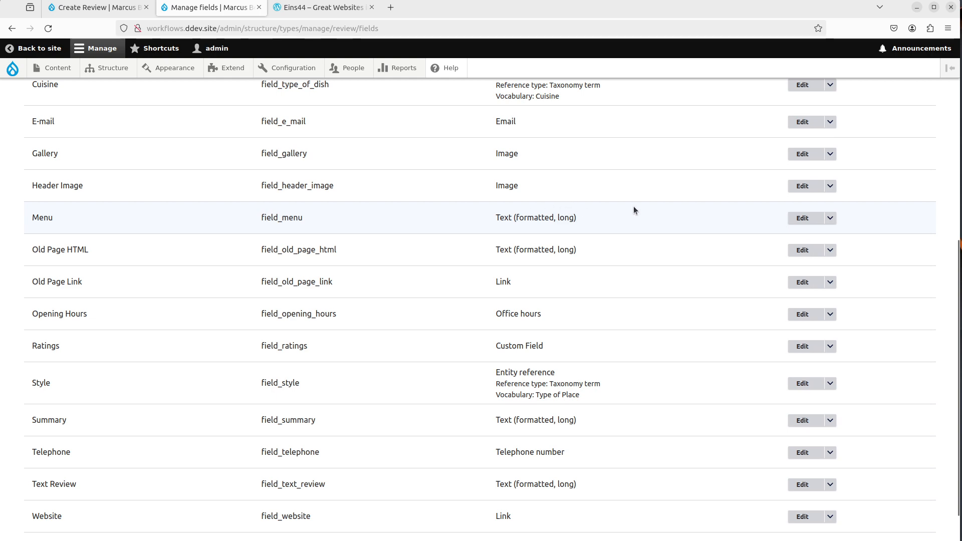
{"action": "scroll", "coordinate": [546, 340], "scroll_direction": "up", "scroll_amount": 5}
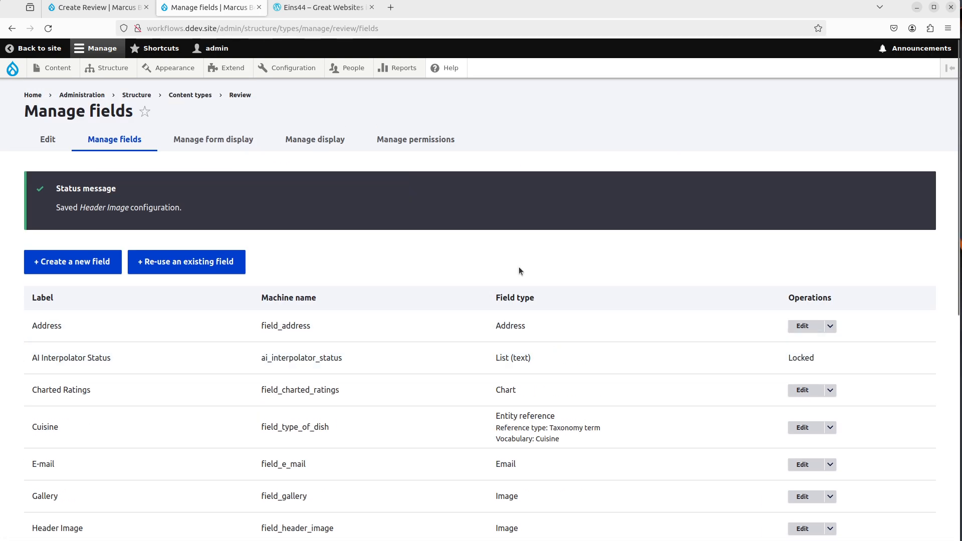
{"action": "left_click", "coordinate": [330, 145]}
{"action": "scroll", "coordinate": [130, 350], "scroll_direction": "down", "scroll_amount": 15}
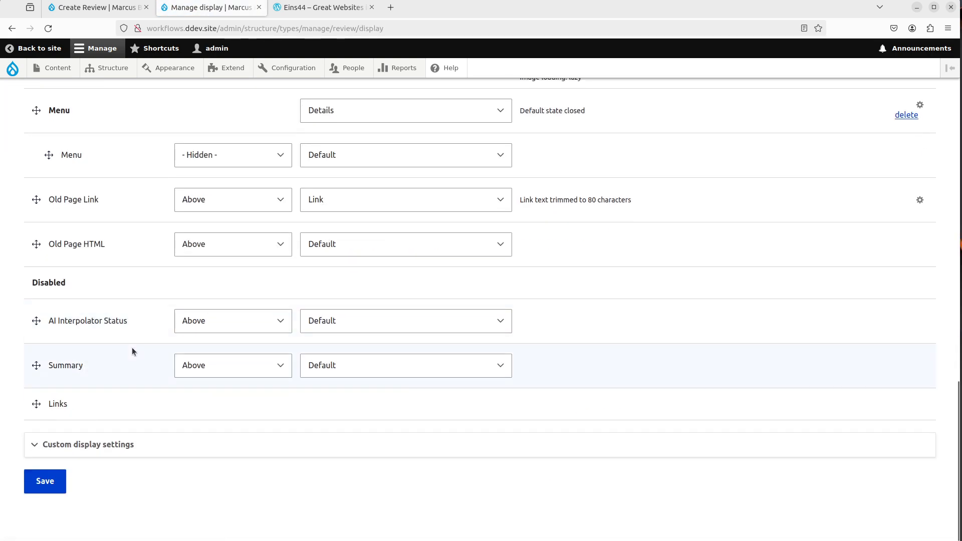
{"action": "left_click_drag", "start_coordinate": [35, 303], "coordinate": [35, 400]}
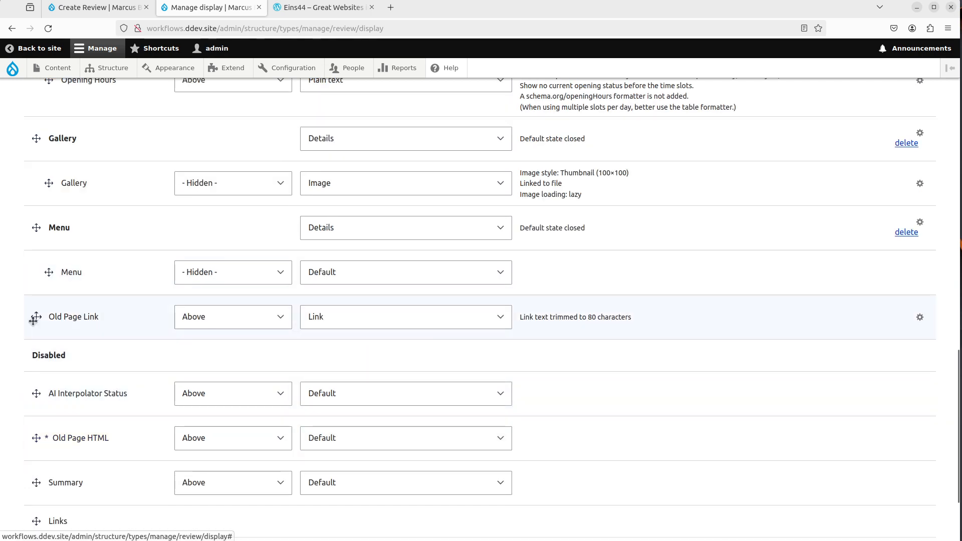
{"action": "left_click_drag", "start_coordinate": [32, 315], "coordinate": [39, 380]}
{"action": "scroll", "coordinate": [39, 380], "scroll_direction": "down", "scroll_amount": 3}
{"action": "left_click", "coordinate": [43, 481]}
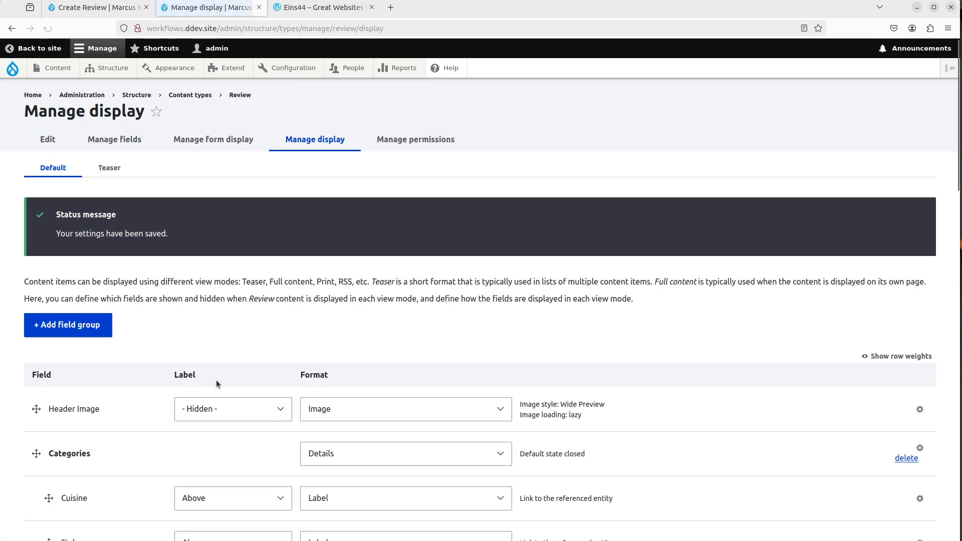
Add a field group of type Tab labelled "Old Page" to the Review content type's form display.
{"action": "left_click", "coordinate": [246, 144]}
{"action": "left_click", "coordinate": [100, 200]}
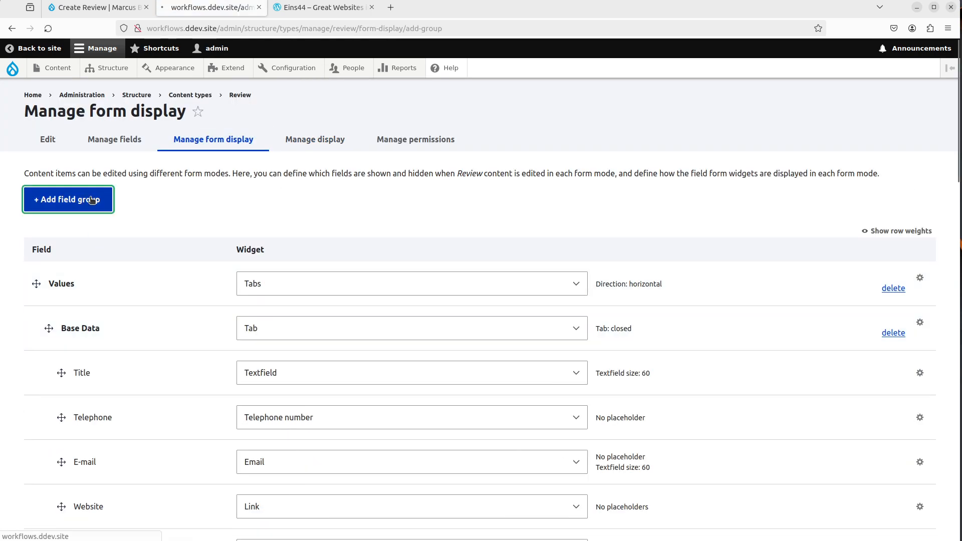
{"action": "left_click", "coordinate": [83, 186]}
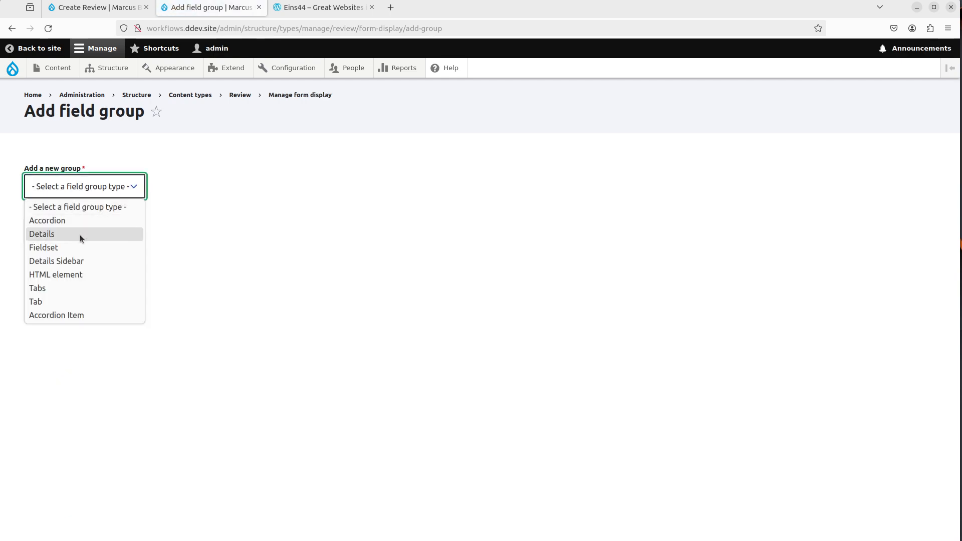
{"action": "left_click", "coordinate": [65, 299]}
{"action": "left_click", "coordinate": [86, 246]}
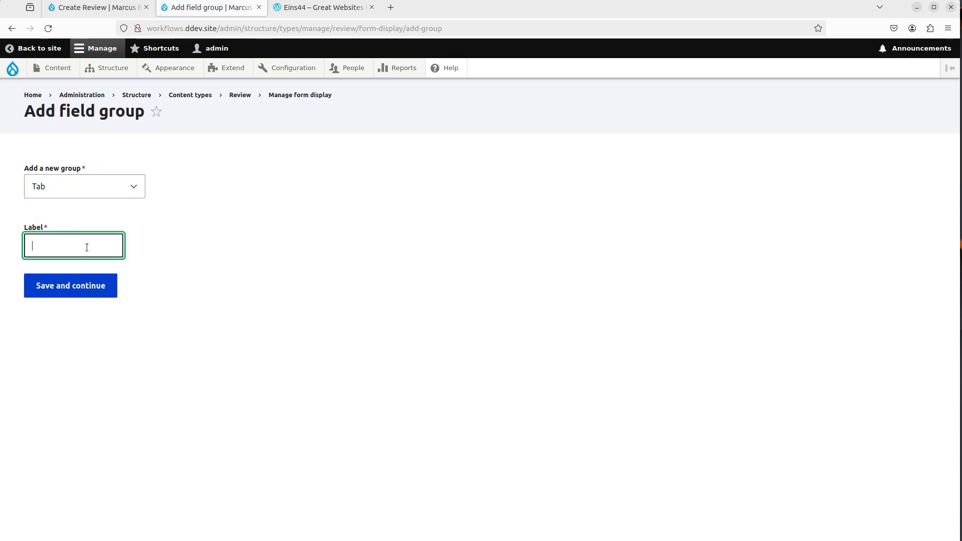
{"action": "type", "text": "Old Page"}
{"action": "left_click", "coordinate": [155, 315]}
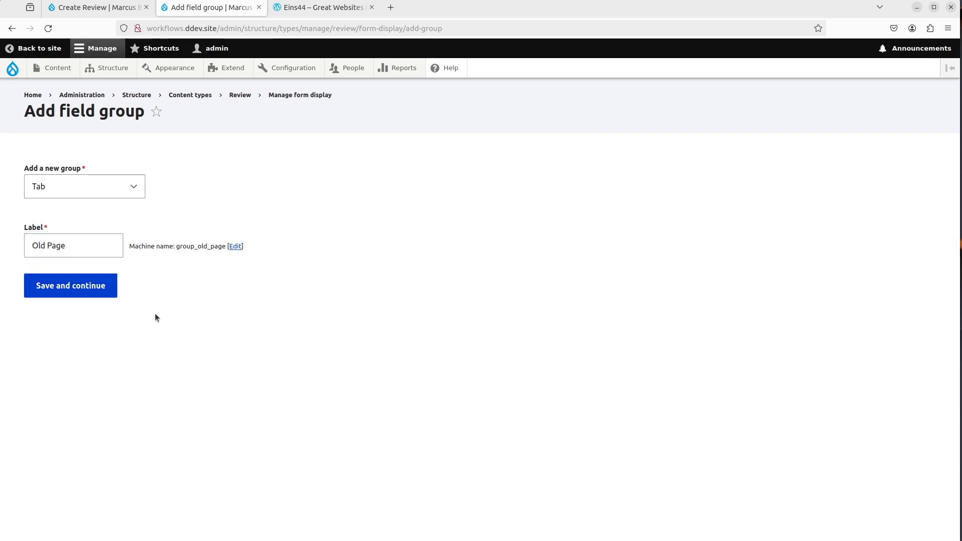
Create the Old Page tab field group and place it in the Values tabs directly below Charted Ratings.
{"action": "left_click", "coordinate": [104, 293]}
{"action": "left_click", "coordinate": [82, 507]}
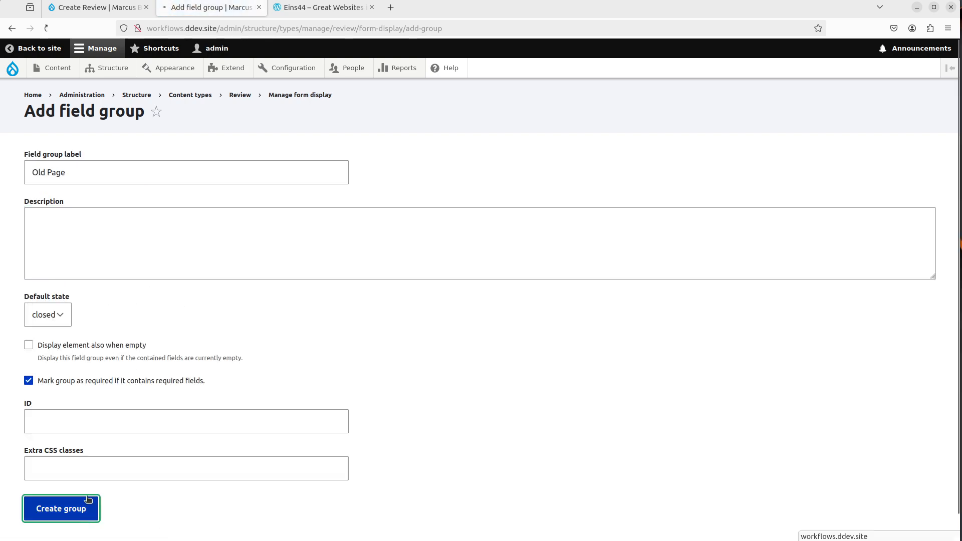
{"action": "scroll", "coordinate": [133, 411], "scroll_direction": "down", "scroll_amount": 15}
{"action": "scroll", "coordinate": [96, 436], "scroll_direction": "up", "scroll_amount": 2}
{"action": "scroll", "coordinate": [42, 481], "scroll_direction": "down", "scroll_amount": 2}
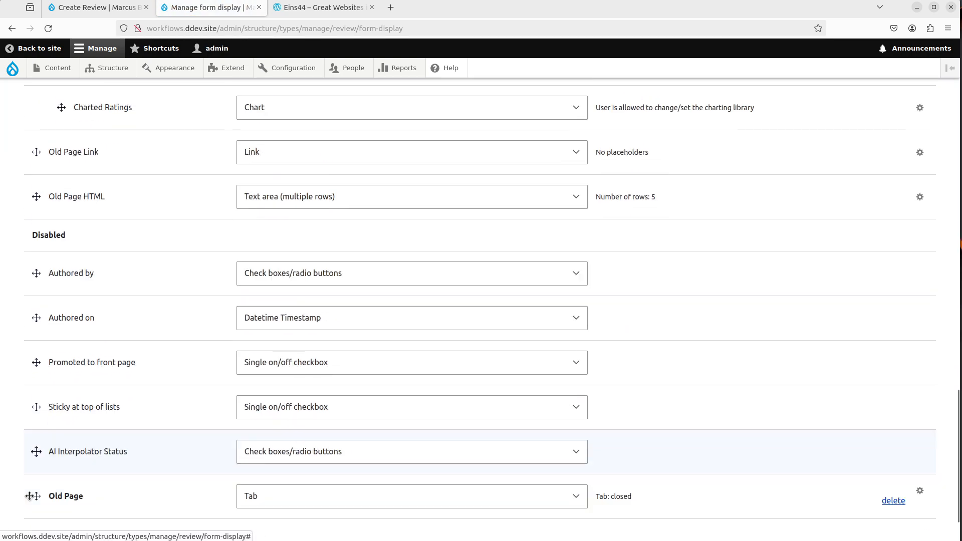
{"action": "left_click_drag", "start_coordinate": [36, 438], "coordinate": [47, 259]}
Nest the Old Page Link and Old Page HTML fields under the Old Page group and save the form display.
{"action": "left_click_drag", "start_coordinate": [36, 362], "coordinate": [61, 363]}
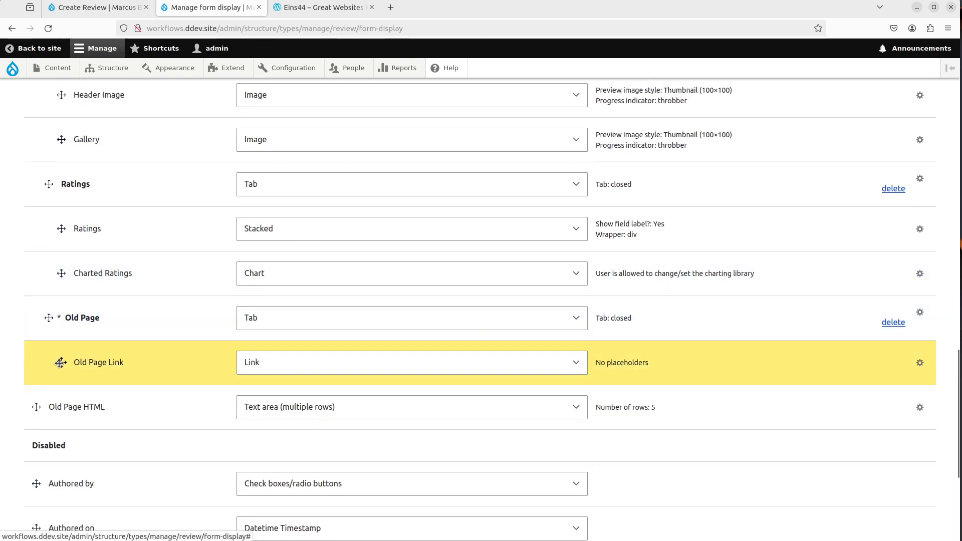
{"action": "left_click_drag", "start_coordinate": [36, 407], "coordinate": [62, 407]}
{"action": "scroll", "coordinate": [137, 411], "scroll_direction": "down", "scroll_amount": 3}
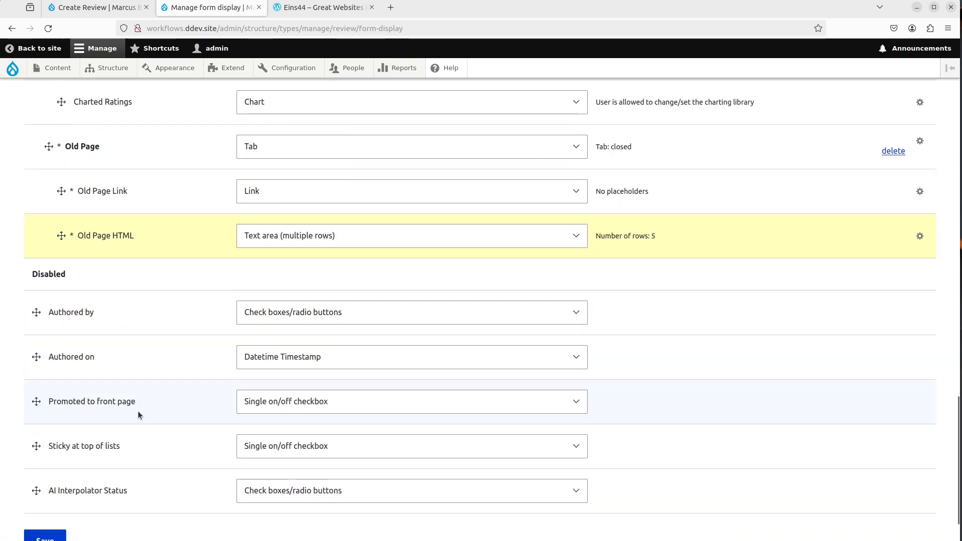
{"action": "left_click", "coordinate": [50, 486]}
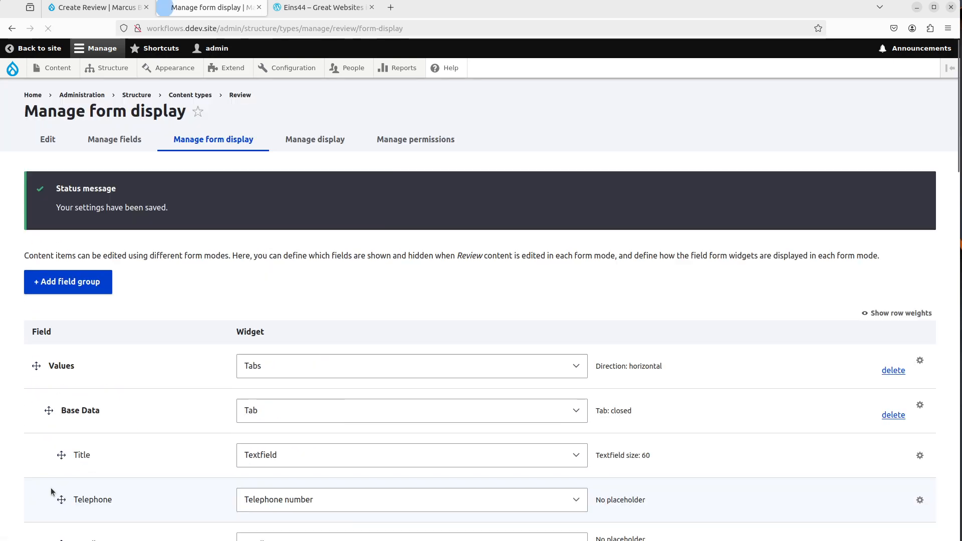
Open the settings of the Review content type's Opening Hours field and look through its storage options.
{"action": "left_click", "coordinate": [132, 141]}
{"action": "scroll", "coordinate": [355, 335], "scroll_direction": "down", "scroll_amount": 3}
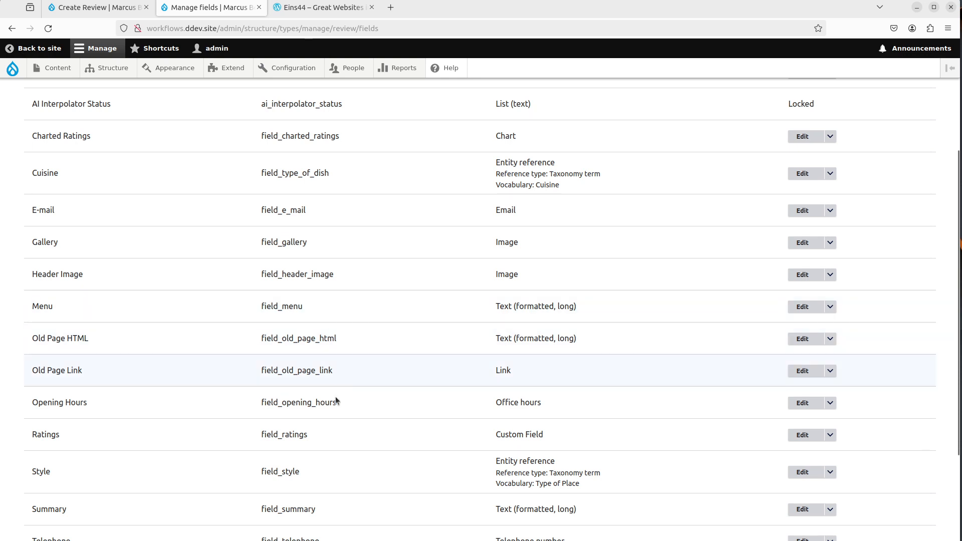
{"action": "scroll", "coordinate": [335, 396], "scroll_direction": "down", "scroll_amount": 1}
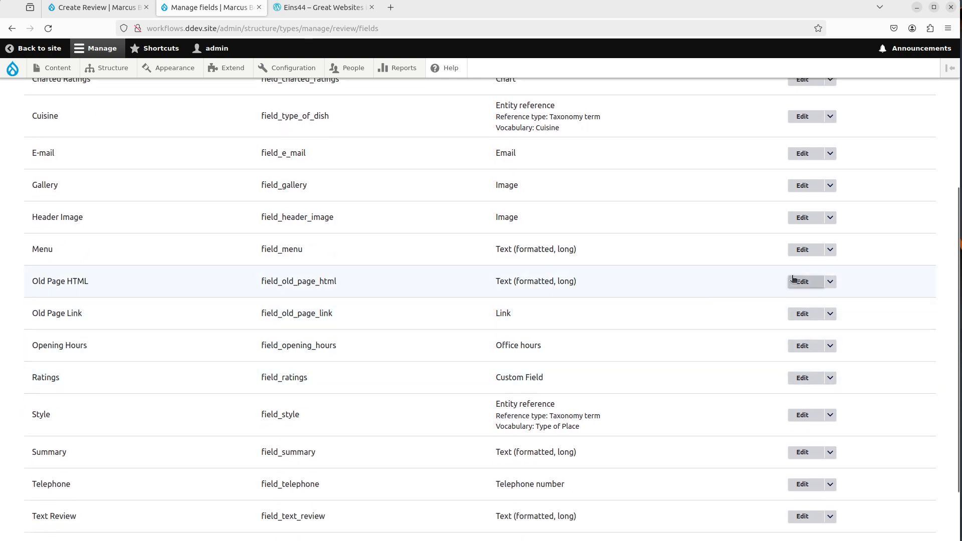
{"action": "scroll", "coordinate": [755, 335], "scroll_direction": "down", "scroll_amount": 1}
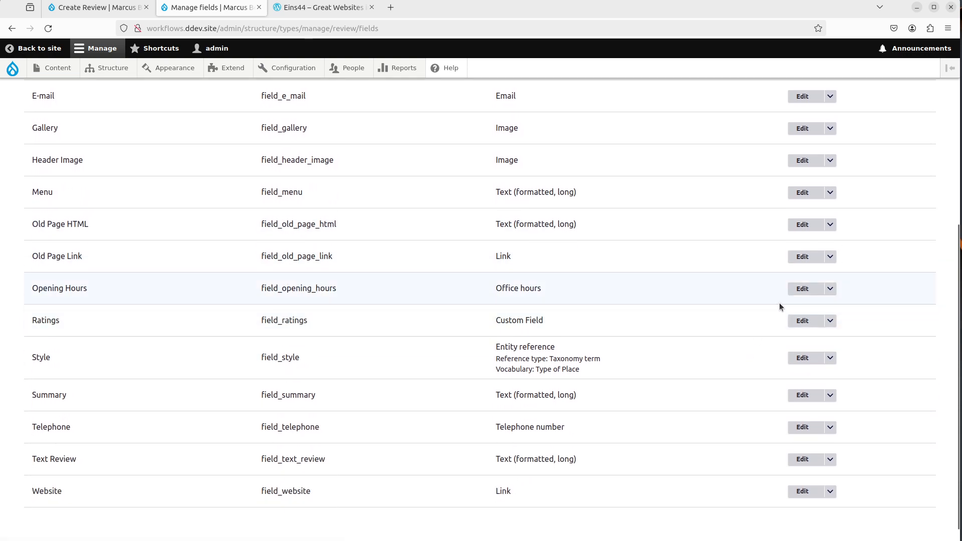
{"action": "left_click", "coordinate": [815, 289]}
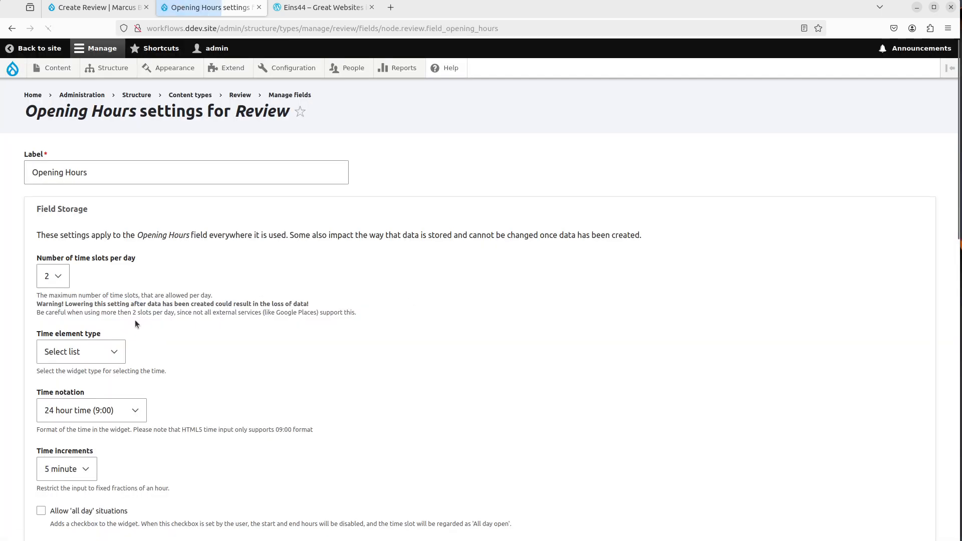
{"action": "scroll", "coordinate": [314, 334], "scroll_direction": "down", "scroll_amount": 3}
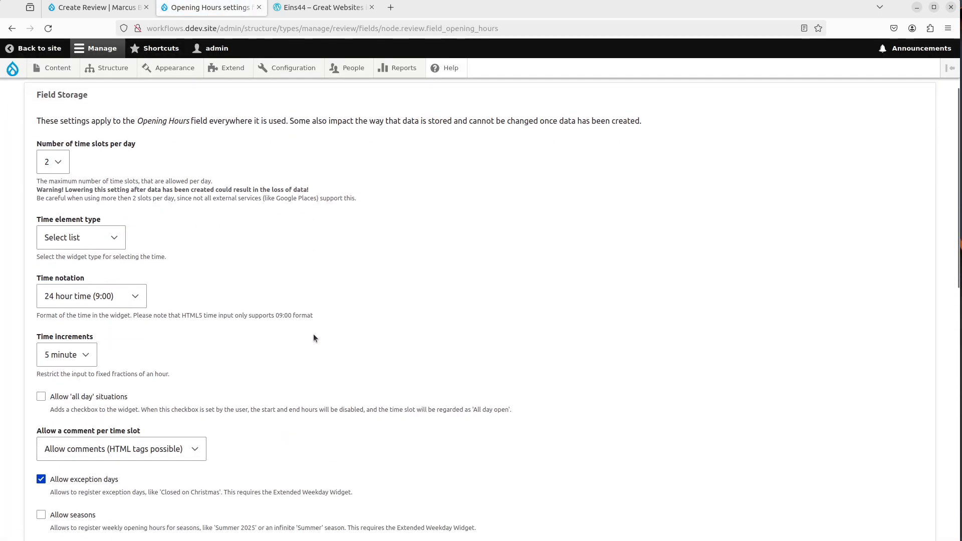
{"action": "scroll", "coordinate": [314, 334], "scroll_direction": "up", "scroll_amount": 3}
{"action": "scroll", "coordinate": [314, 334], "scroll_direction": "down", "scroll_amount": 8}
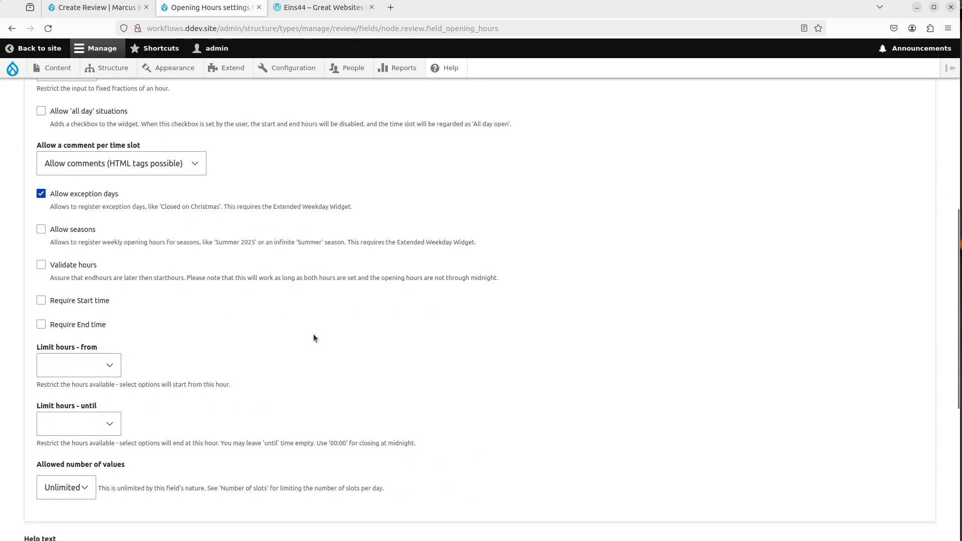
{"action": "scroll", "coordinate": [314, 334], "scroll_direction": "down", "scroll_amount": 6}
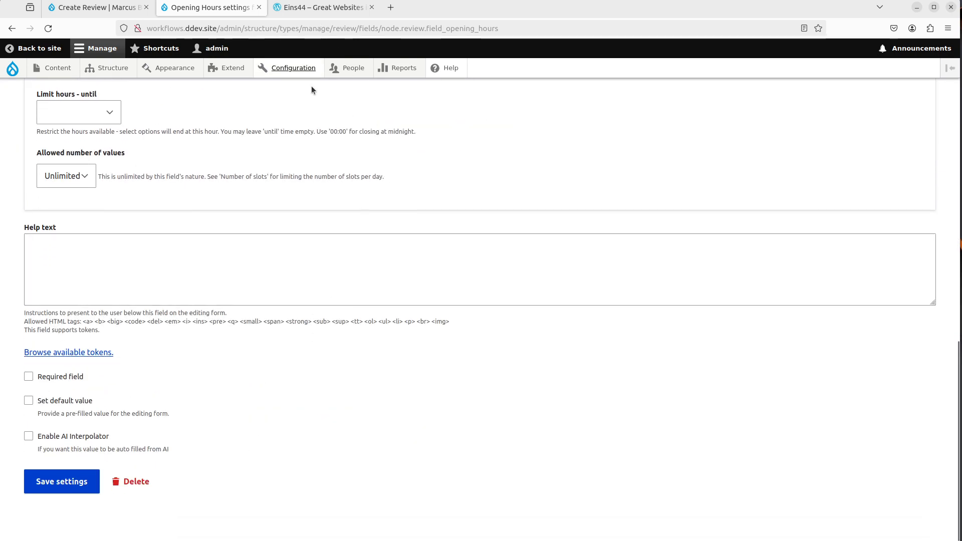
{"action": "scroll", "coordinate": [322, 230], "scroll_direction": "up", "scroll_amount": 2}
Examine the Eins44 WordPress post down to the paragraph on opening times and contact details and the reviews below it.
{"action": "left_click", "coordinate": [305, 10]}
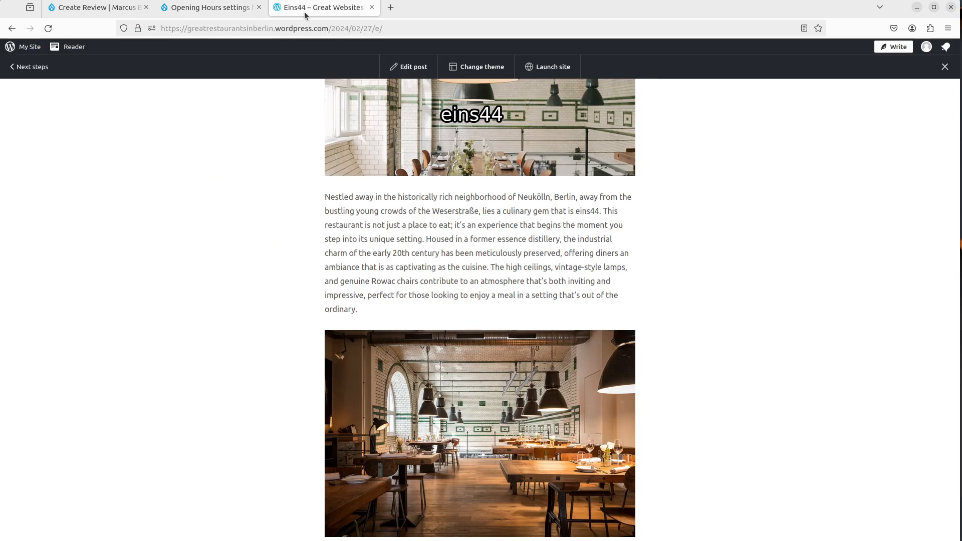
{"action": "left_click", "coordinate": [216, 9]}
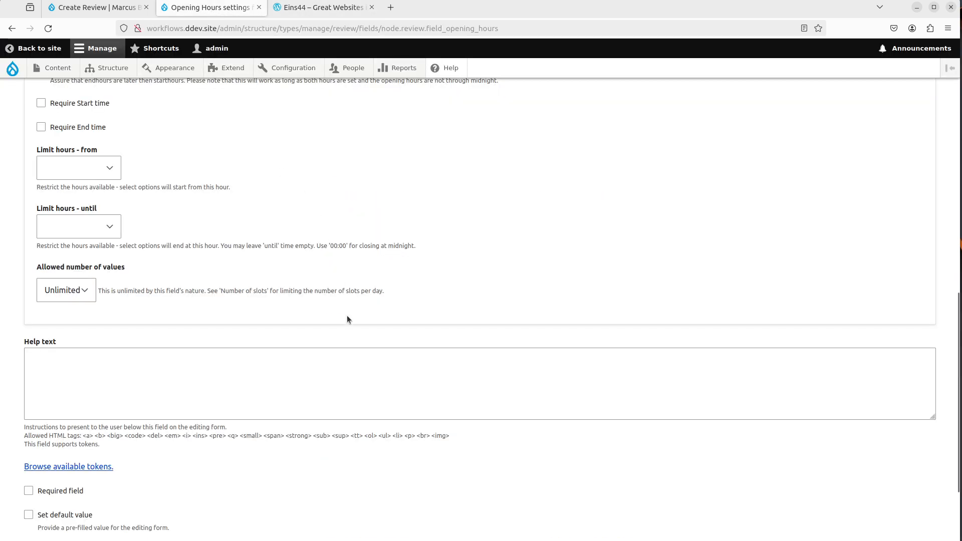
{"action": "scroll", "coordinate": [347, 314], "scroll_direction": "down", "scroll_amount": 2}
{"action": "left_click", "coordinate": [338, 11]}
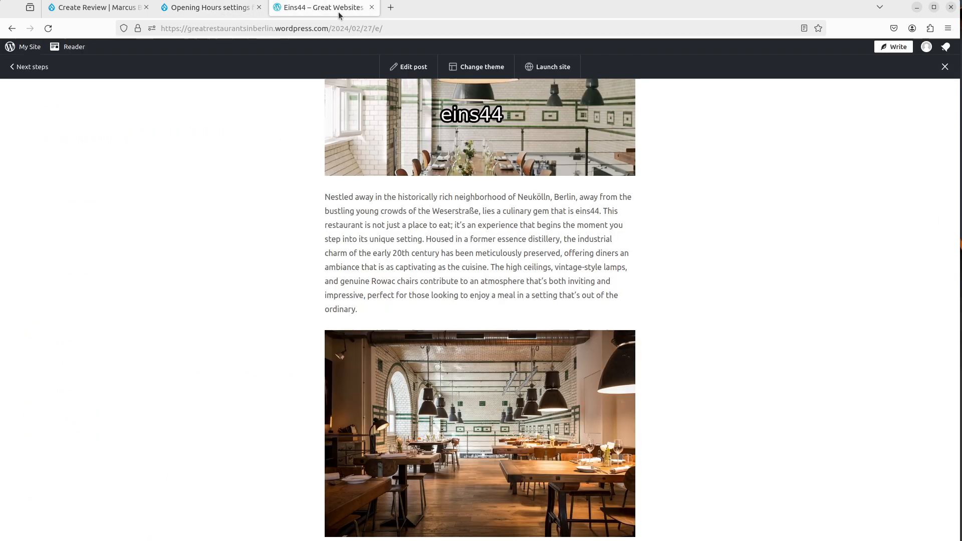
{"action": "scroll", "coordinate": [278, 289], "scroll_direction": "down", "scroll_amount": 10}
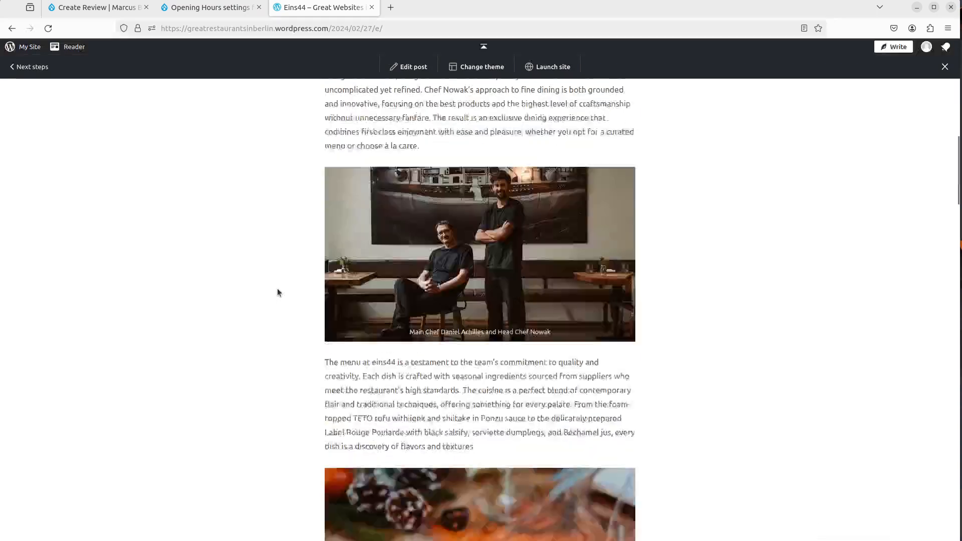
{"action": "scroll", "coordinate": [278, 288], "scroll_direction": "down", "scroll_amount": 15}
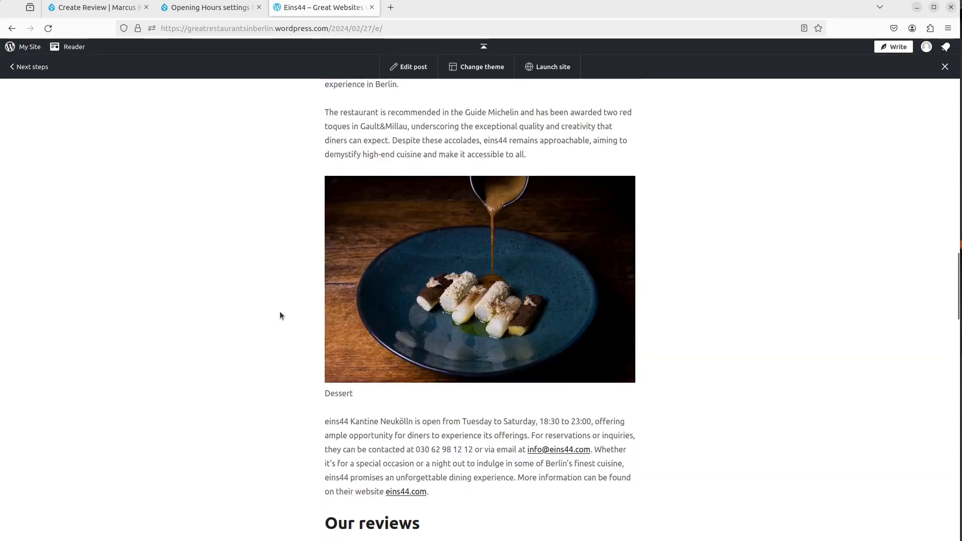
{"action": "scroll", "coordinate": [281, 315], "scroll_direction": "down", "scroll_amount": 4}
{"action": "scroll", "coordinate": [283, 316], "scroll_direction": "down", "scroll_amount": 1}
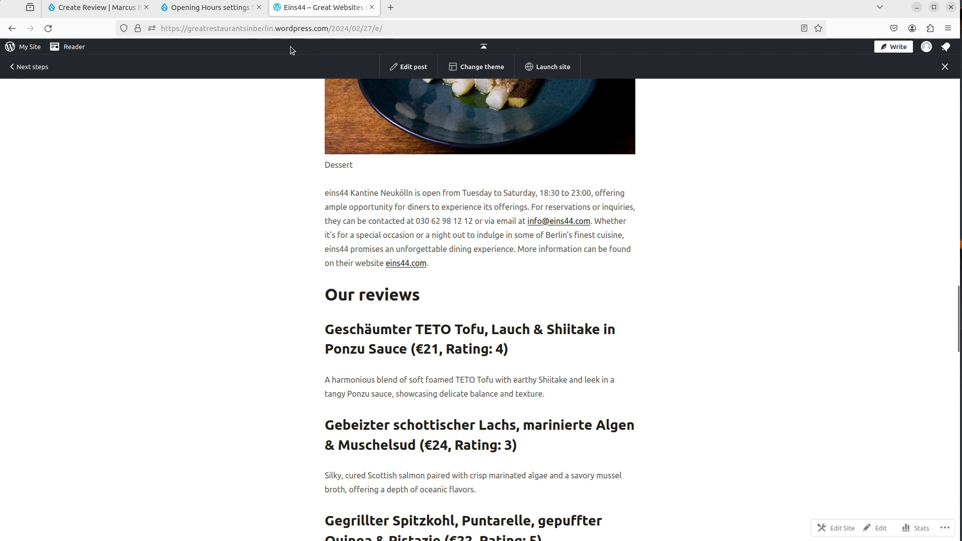
Enable the AI Interpolator for the Opening Hours field in Drupal, with Old Page HTML as its base field.
{"action": "left_click", "coordinate": [211, 7]}
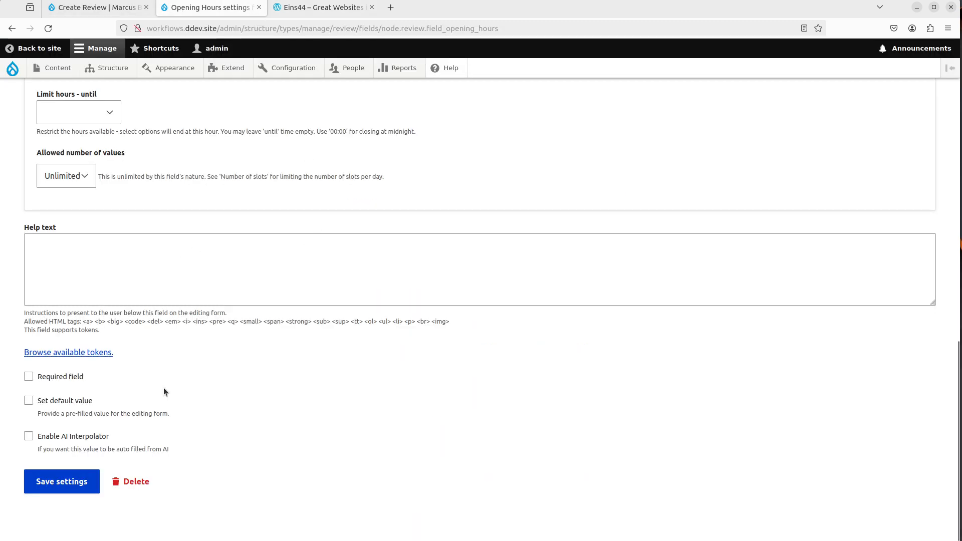
{"action": "left_click", "coordinate": [100, 434]}
{"action": "scroll", "coordinate": [150, 381], "scroll_direction": "down", "scroll_amount": 6}
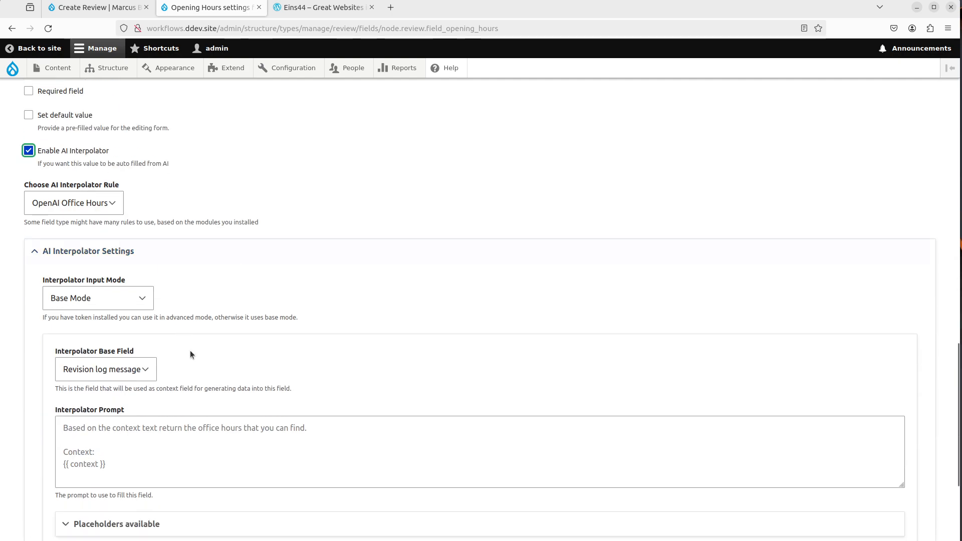
{"action": "scroll", "coordinate": [200, 326], "scroll_direction": "down", "scroll_amount": 1}
{"action": "left_click", "coordinate": [126, 256]}
{"action": "left_click", "coordinate": [116, 317]}
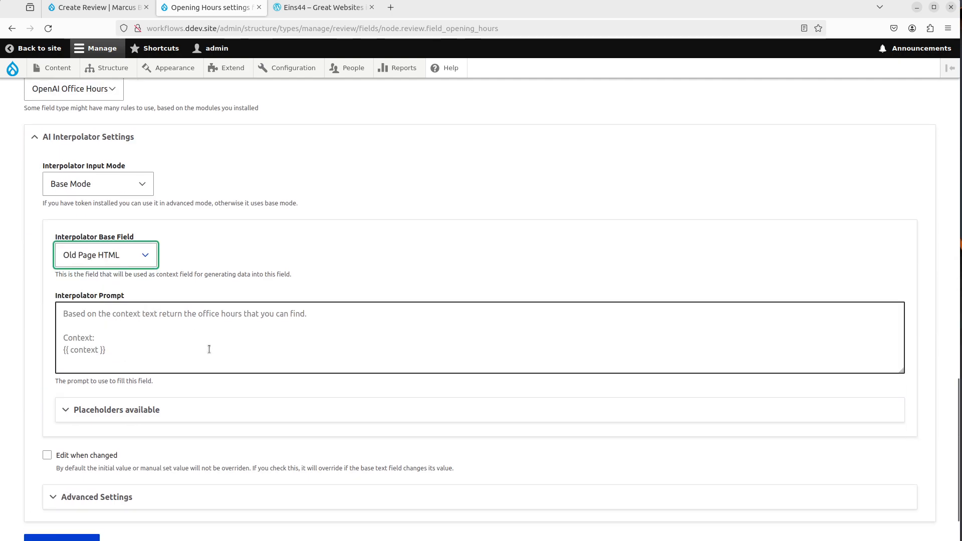
Fill the Interpolator Prompt with its placeholder text copied from the page inspector, replacing "office" with "opening".
{"action": "right_click", "coordinate": [202, 346]}
{"action": "left_click", "coordinate": [227, 464]}
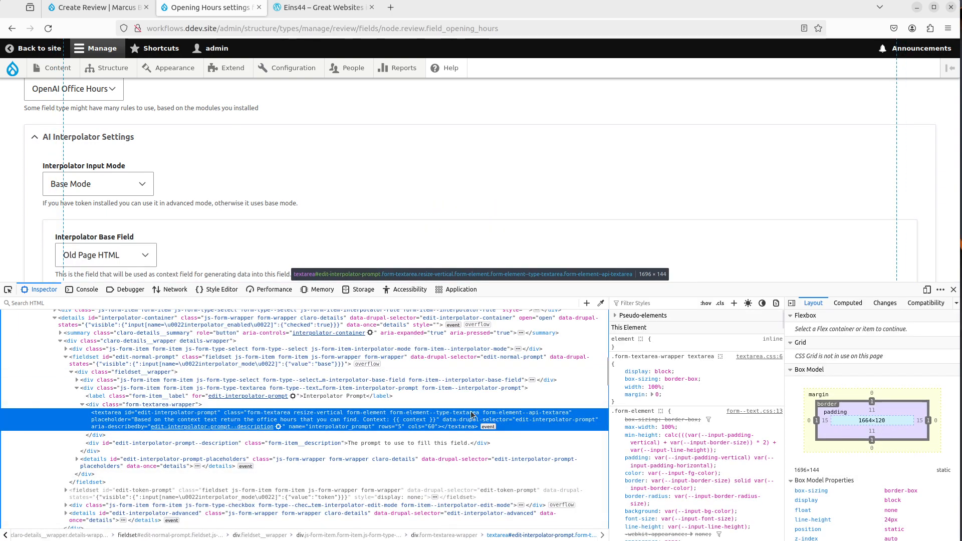
{"action": "double_click", "coordinate": [301, 420]}
{"action": "key", "text": "ctrl+c"}
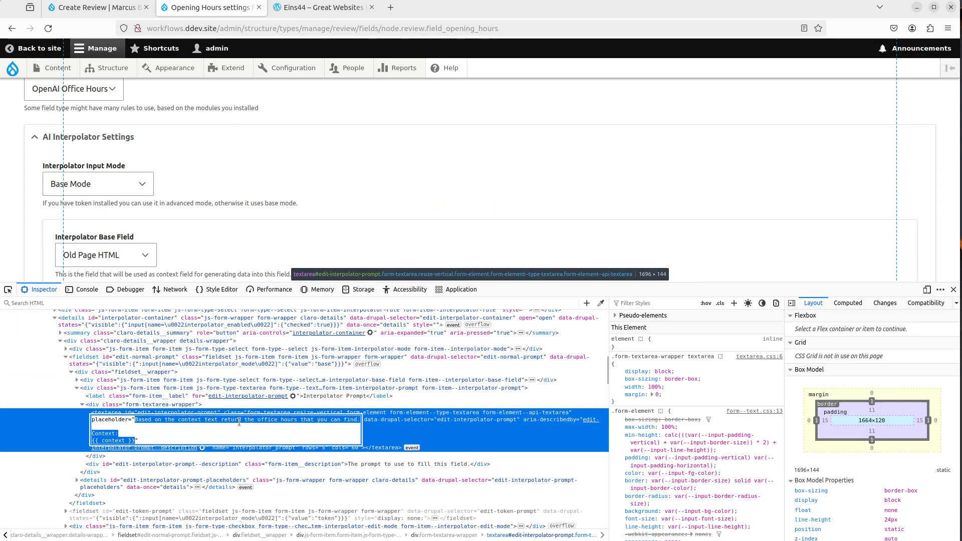
{"action": "scroll", "coordinate": [239, 259], "scroll_direction": "down", "scroll_amount": 3}
{"action": "left_click", "coordinate": [264, 165]}
{"action": "key", "text": "ctrl+v"}
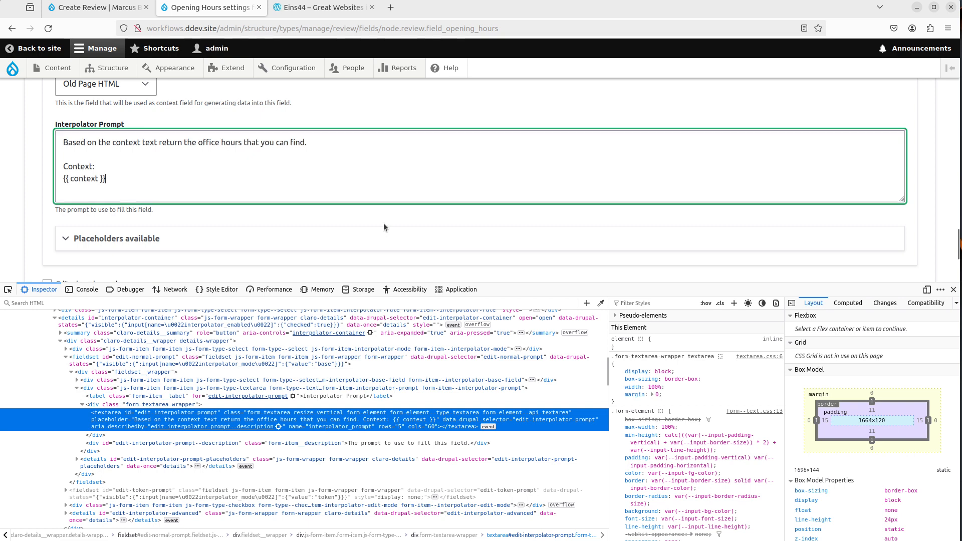
{"action": "left_click", "coordinate": [953, 290]}
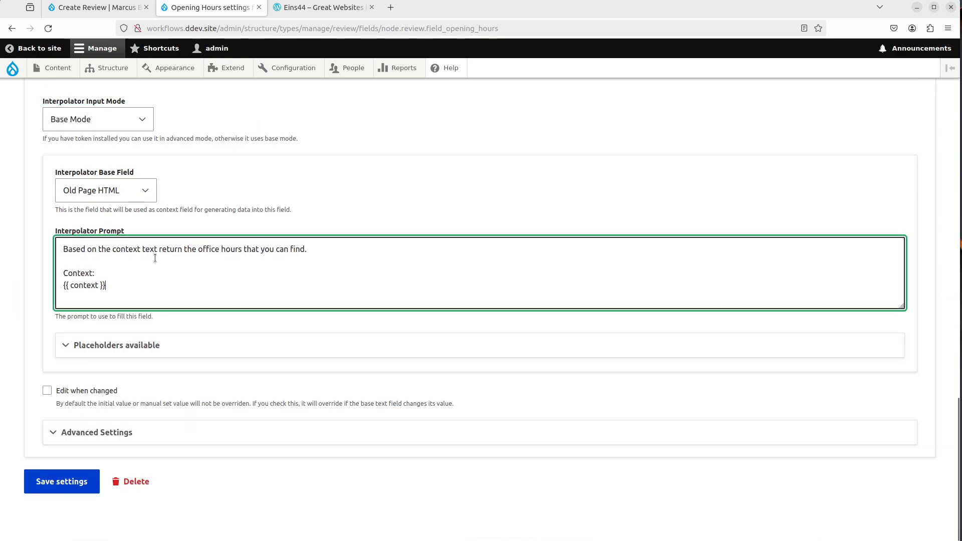
{"action": "double_click", "coordinate": [206, 250]}
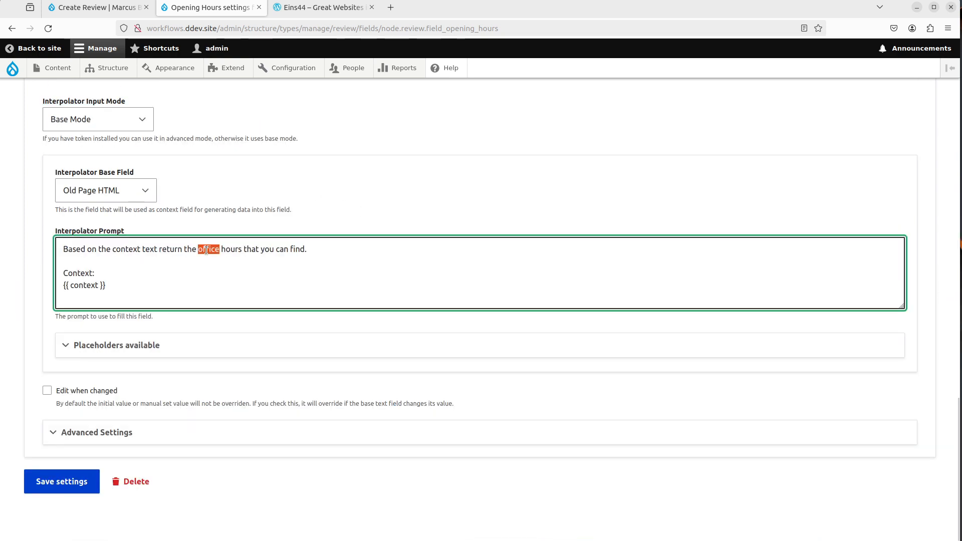
{"action": "type", "text": "opening"}
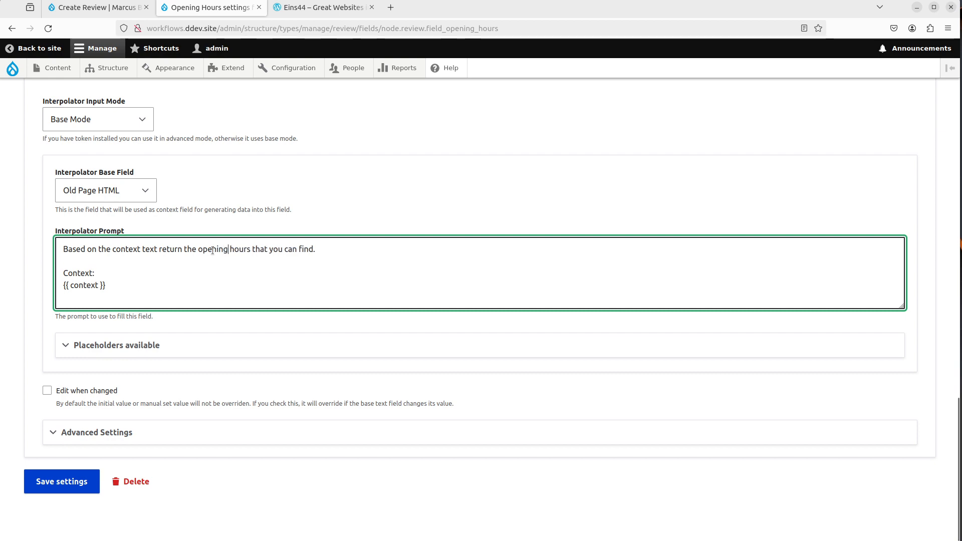
In the interpolator's advanced settings, choose the Batch worker and the gpt-4-turbo-preview model, and save the field settings.
{"action": "left_click", "coordinate": [120, 432]}
{"action": "scroll", "coordinate": [150, 351], "scroll_direction": "down", "scroll_amount": 6}
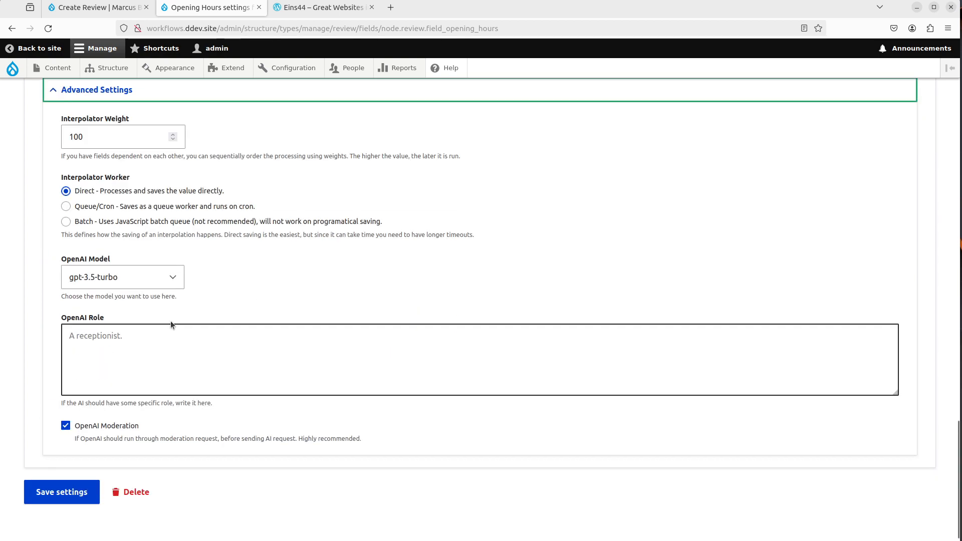
{"action": "left_click", "coordinate": [133, 222]}
{"action": "left_click", "coordinate": [142, 277]}
{"action": "left_click", "coordinate": [126, 311]}
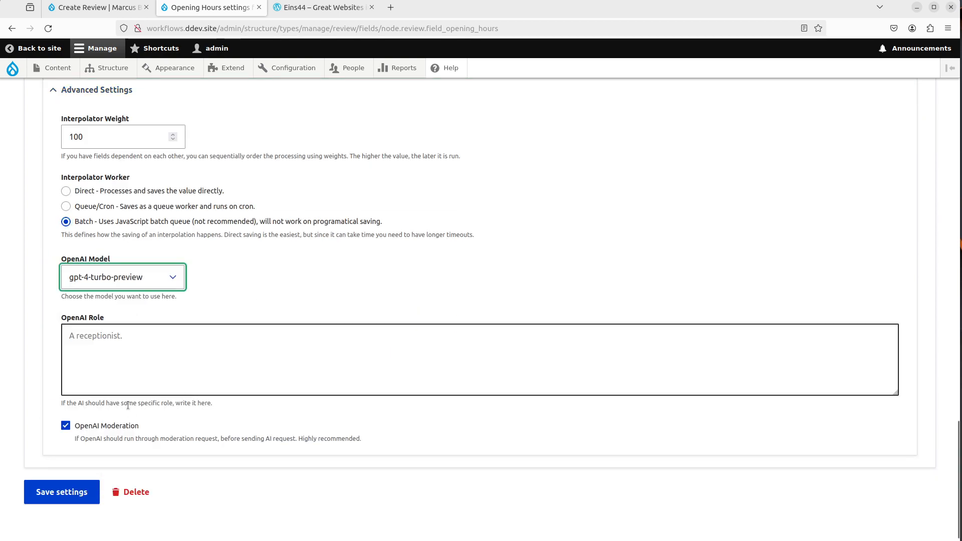
{"action": "left_click", "coordinate": [68, 493]}
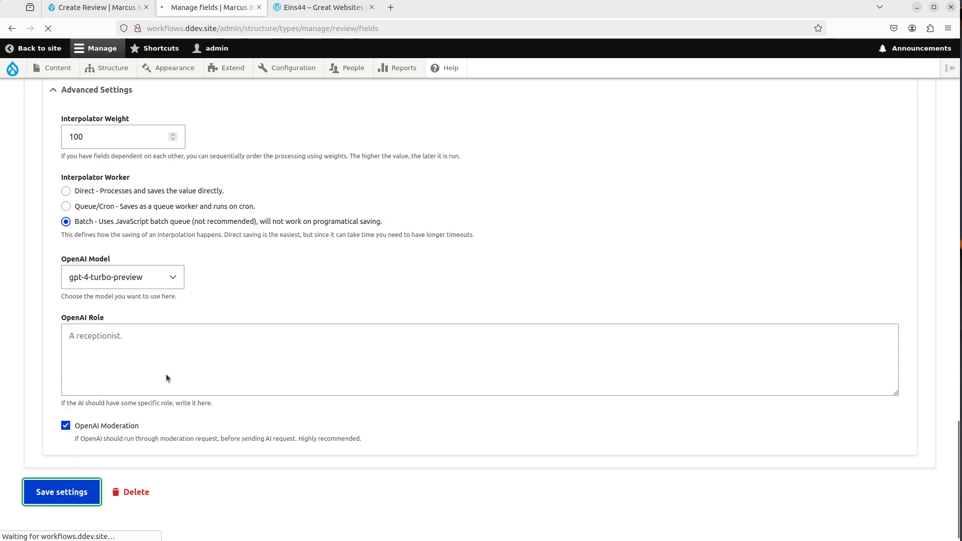
Open the settings of the Ratings field and look through its custom field items.
{"action": "scroll", "coordinate": [230, 366], "scroll_direction": "down", "scroll_amount": 4}
{"action": "scroll", "coordinate": [236, 366], "scroll_direction": "down", "scroll_amount": 2}
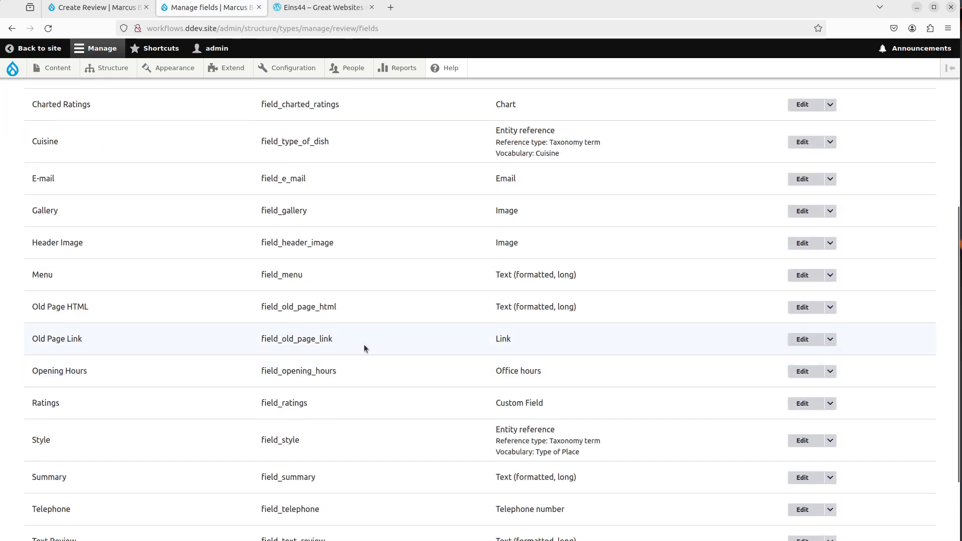
{"action": "scroll", "coordinate": [372, 371], "scroll_direction": "down", "scroll_amount": 2}
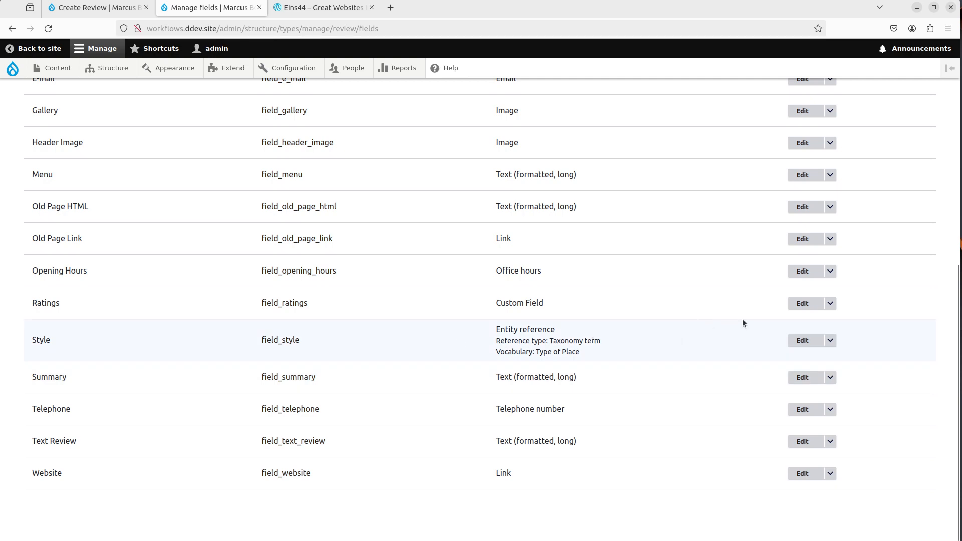
{"action": "left_click", "coordinate": [799, 304]}
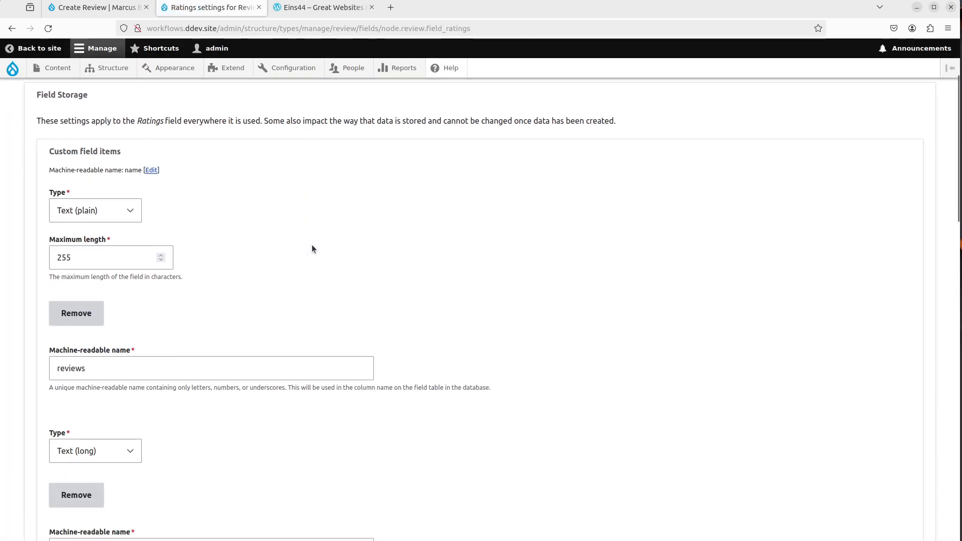
{"action": "scroll", "coordinate": [300, 276], "scroll_direction": "down", "scroll_amount": 2}
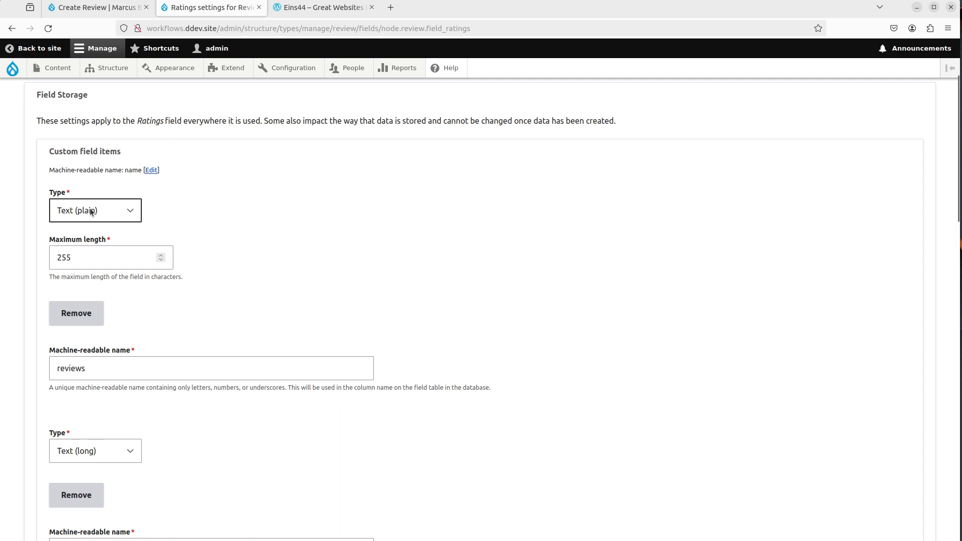
{"action": "scroll", "coordinate": [73, 229], "scroll_direction": "down", "scroll_amount": 1}
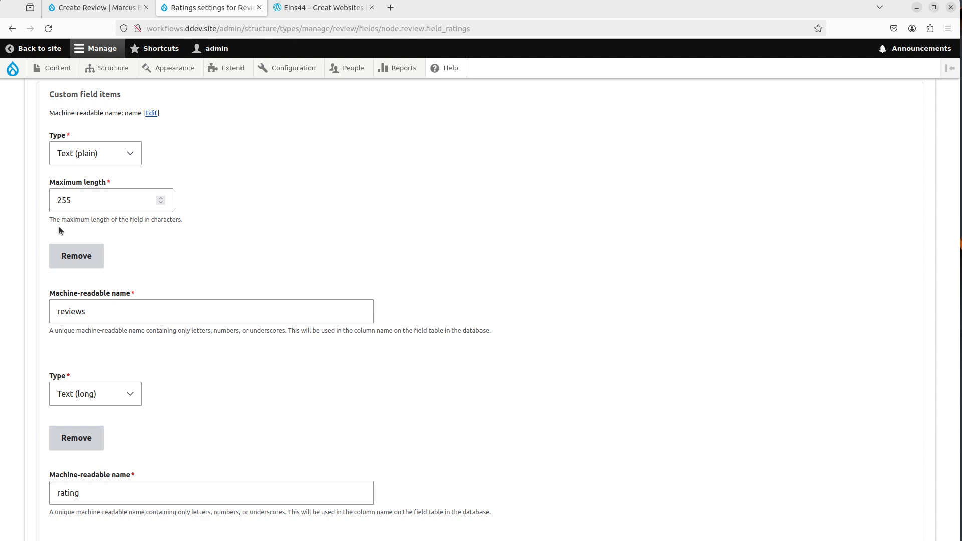
Examine the Ratings field's custom field items and the type and label settings of its Name, Reviews and Rating subfields.
{"action": "scroll", "coordinate": [30, 216], "scroll_direction": "up", "scroll_amount": 1}
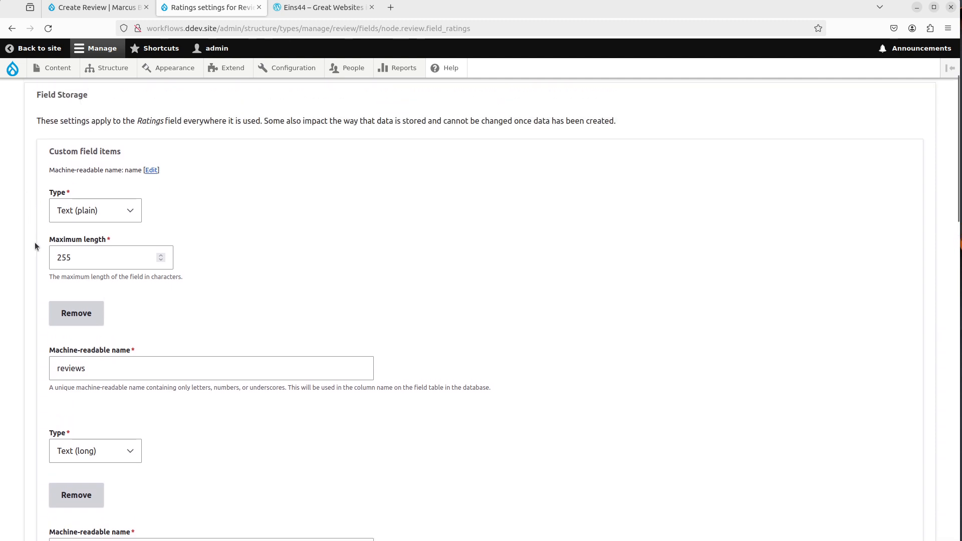
{"action": "scroll", "coordinate": [50, 266], "scroll_direction": "down", "scroll_amount": 2}
{"action": "left_click", "coordinate": [94, 247]}
{"action": "scroll", "coordinate": [155, 298], "scroll_direction": "down", "scroll_amount": 3}
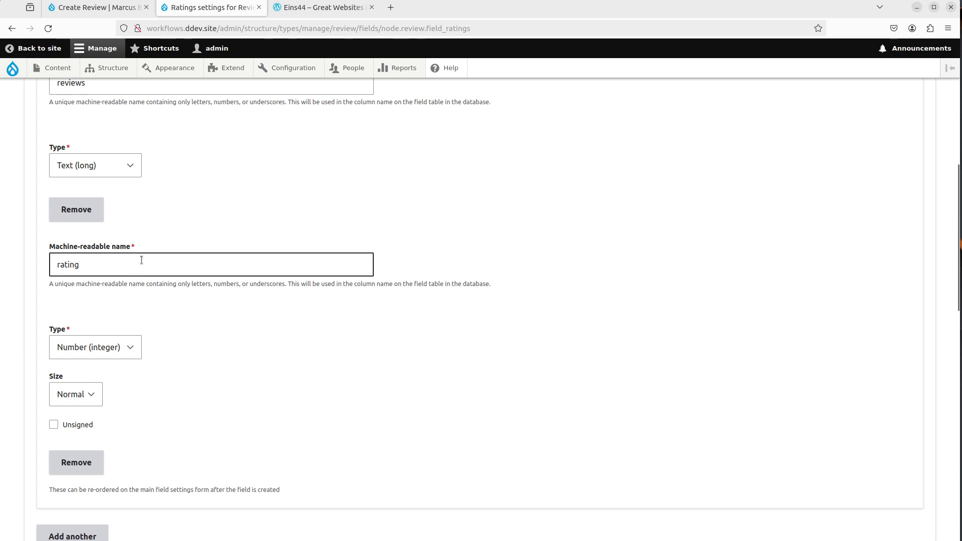
{"action": "scroll", "coordinate": [242, 316], "scroll_direction": "down", "scroll_amount": 3}
{"action": "scroll", "coordinate": [243, 325], "scroll_direction": "up", "scroll_amount": 4}
{"action": "scroll", "coordinate": [243, 325], "scroll_direction": "up", "scroll_amount": 3}
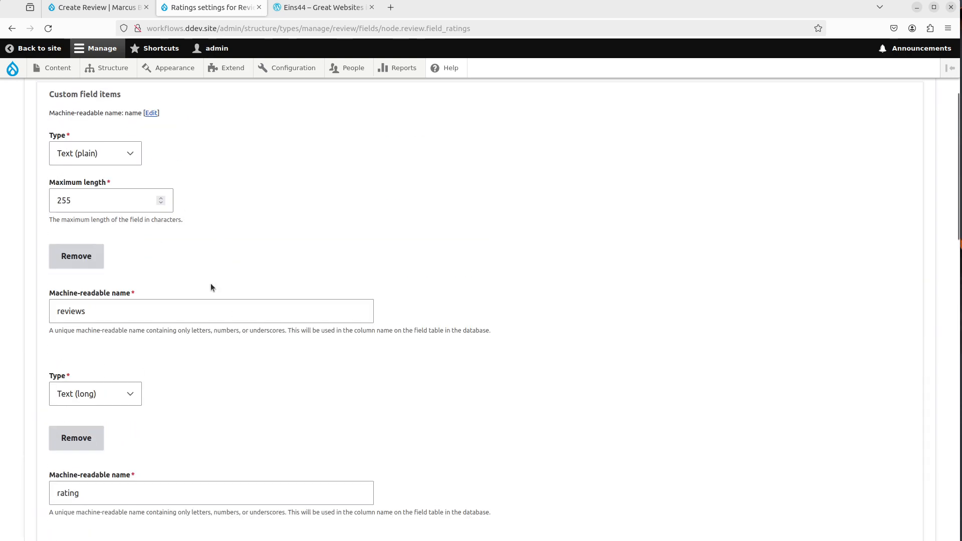
{"action": "scroll", "coordinate": [211, 284], "scroll_direction": "up", "scroll_amount": 2}
{"action": "scroll", "coordinate": [210, 287], "scroll_direction": "down", "scroll_amount": 15}
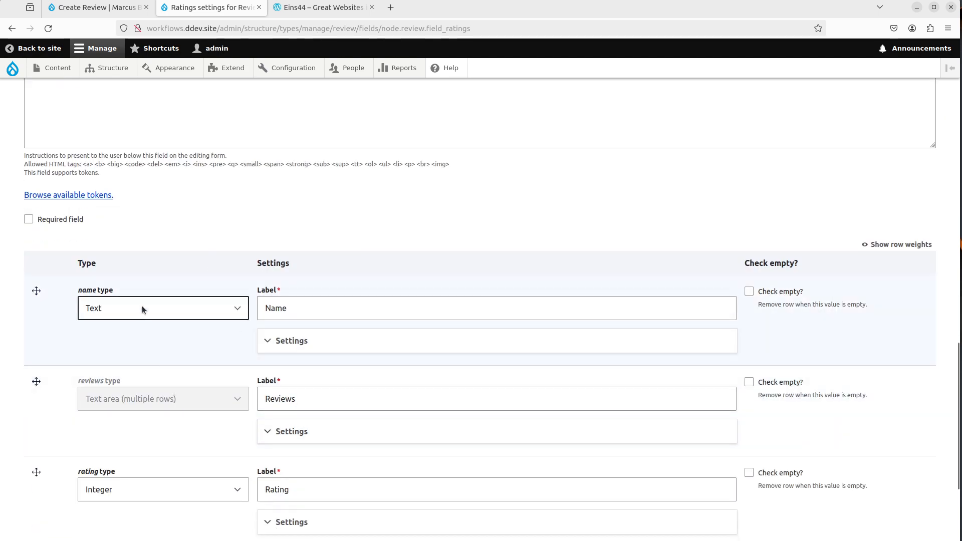
{"action": "scroll", "coordinate": [301, 311], "scroll_direction": "down", "scroll_amount": 2}
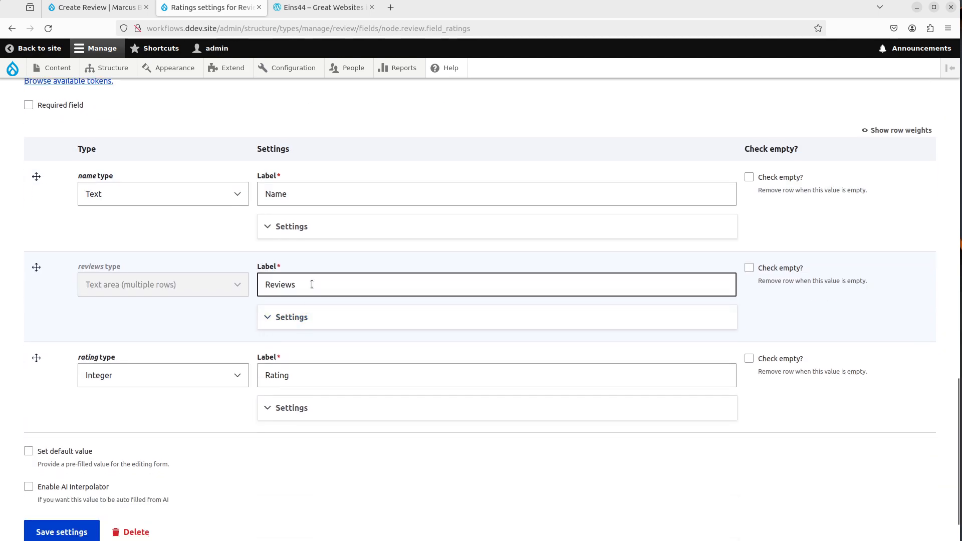
Switch to the old WordPress Eins44 page and inspect the first dish's name, review text and rating under Our reviews.
{"action": "left_click", "coordinate": [324, 7]}
{"action": "scroll", "coordinate": [369, 293], "scroll_direction": "down", "scroll_amount": 3}
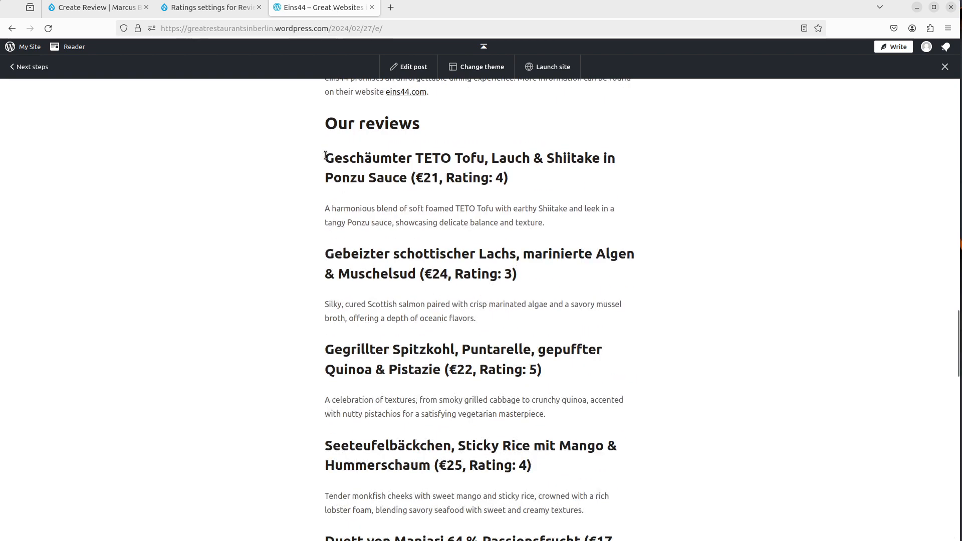
{"action": "left_click_drag", "start_coordinate": [325, 153], "coordinate": [451, 178]}
{"action": "left_click", "coordinate": [345, 163]}
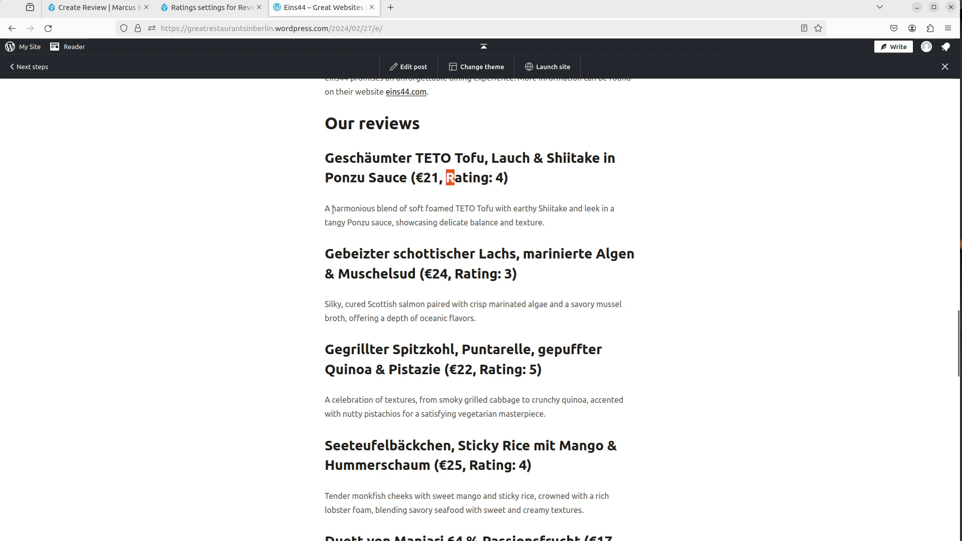
{"action": "left_click_drag", "start_coordinate": [333, 210], "coordinate": [589, 227]}
{"action": "left_click_drag", "start_coordinate": [446, 178], "coordinate": [495, 181]}
Back in Drupal, enable the AI Interpolator for the Ratings field and set its base field to Old Page HTML.
{"action": "left_click", "coordinate": [208, 7]}
{"action": "scroll", "coordinate": [156, 408], "scroll_direction": "down", "scroll_amount": 2}
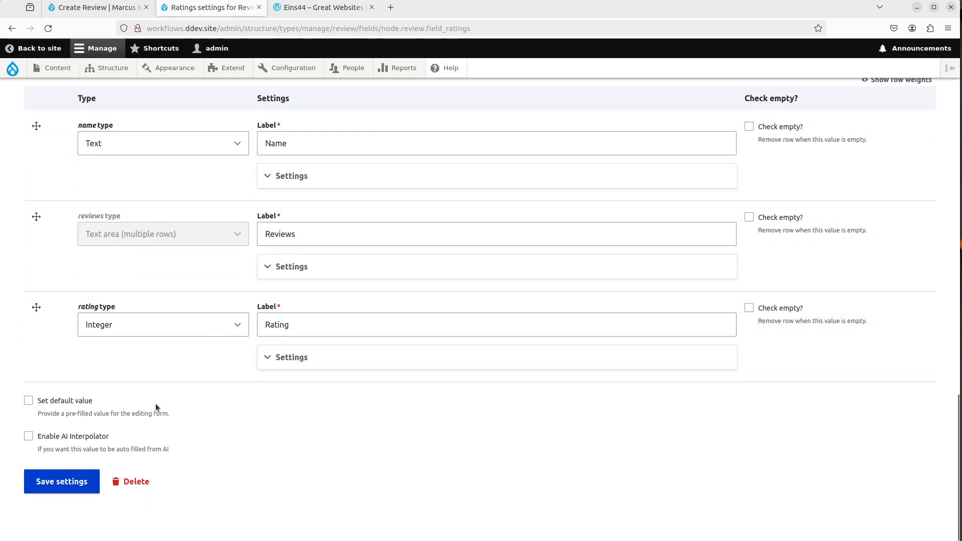
{"action": "left_click", "coordinate": [82, 437]}
{"action": "scroll", "coordinate": [107, 194], "scroll_direction": "down", "scroll_amount": 5}
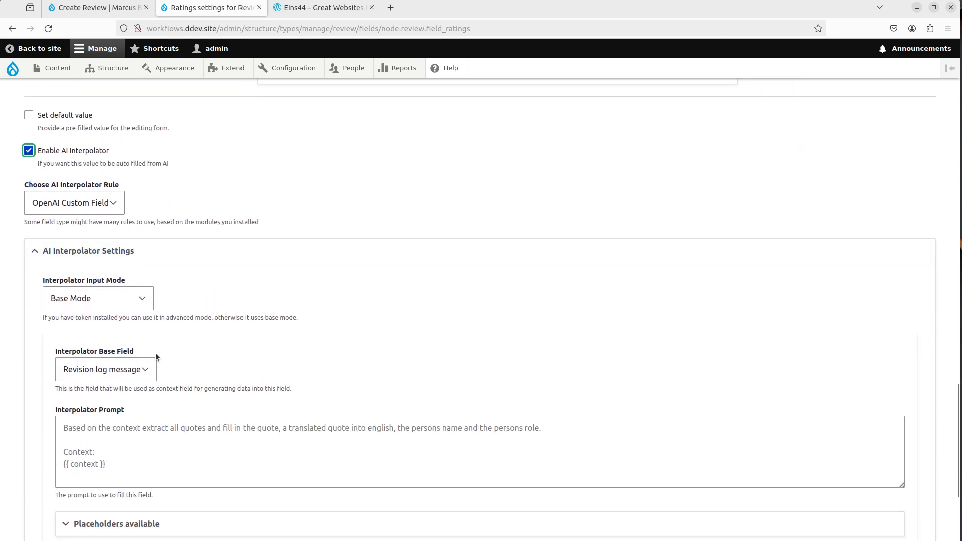
{"action": "left_click", "coordinate": [102, 373]}
{"action": "left_click", "coordinate": [112, 429]}
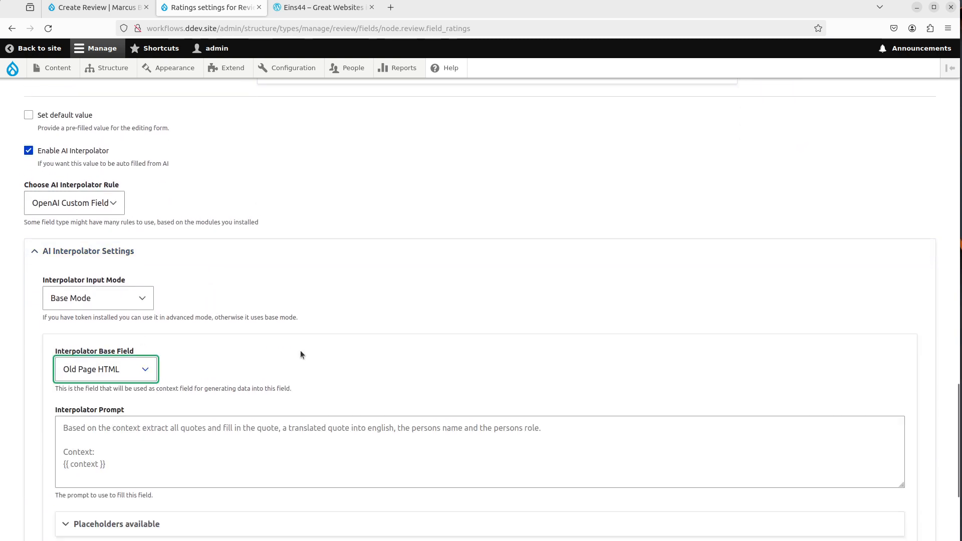
Begin the Interpolator Prompt with "Based on the context, figure out the dishes that got reviewed and extract the dish name and translate to English.".
{"action": "scroll", "coordinate": [304, 348], "scroll_direction": "down", "scroll_amount": 3}
{"action": "left_click", "coordinate": [253, 278]}
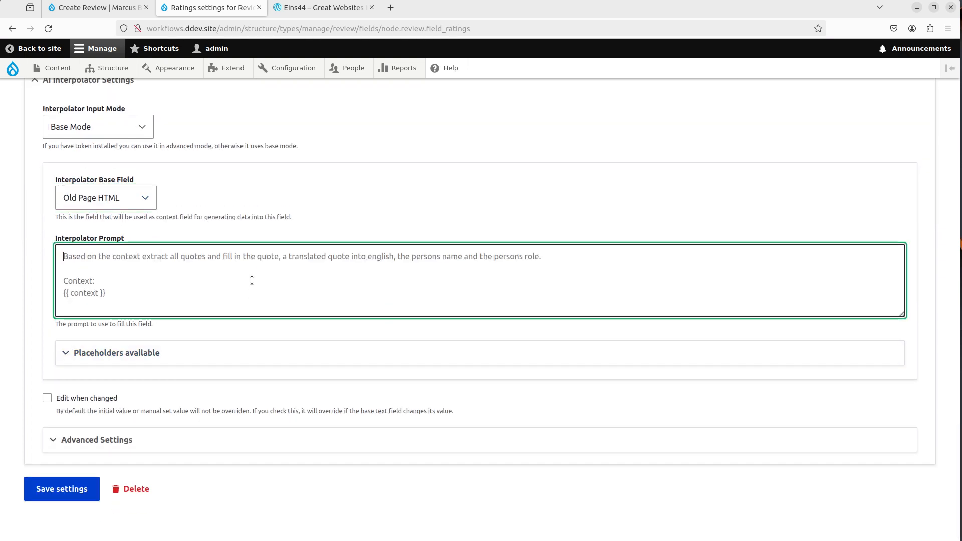
{"action": "type", "text": "Based"}
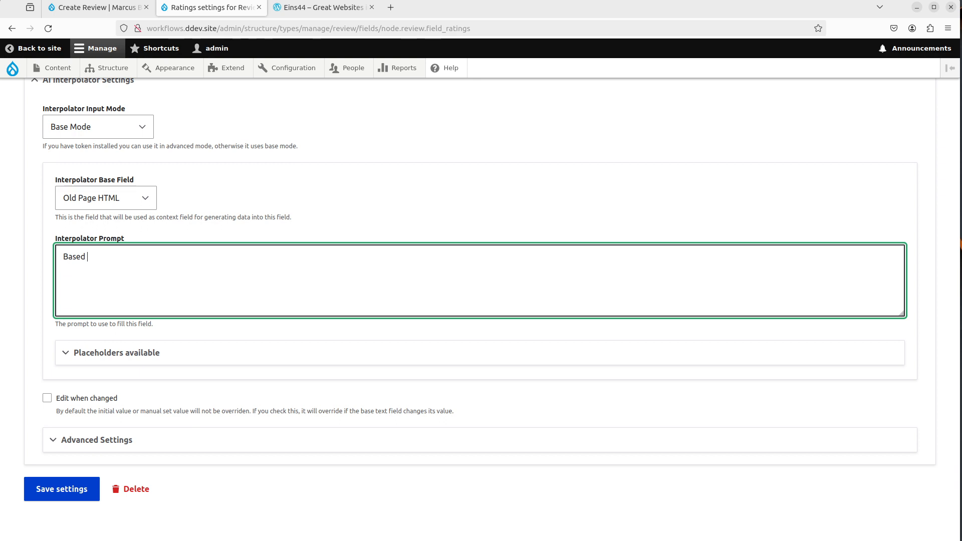
{"action": "type", "text": "on the context, figure out the d"}
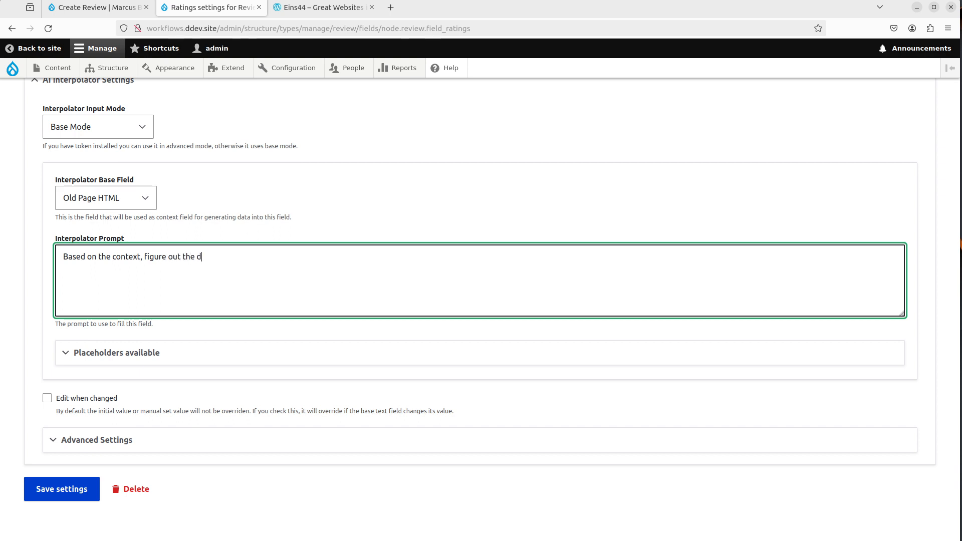
{"action": "type", "text": "ishes that got reviewed,"}
{"action": "key", "text": "BackSpace"}
{"action": "type", "text": "and extra"}
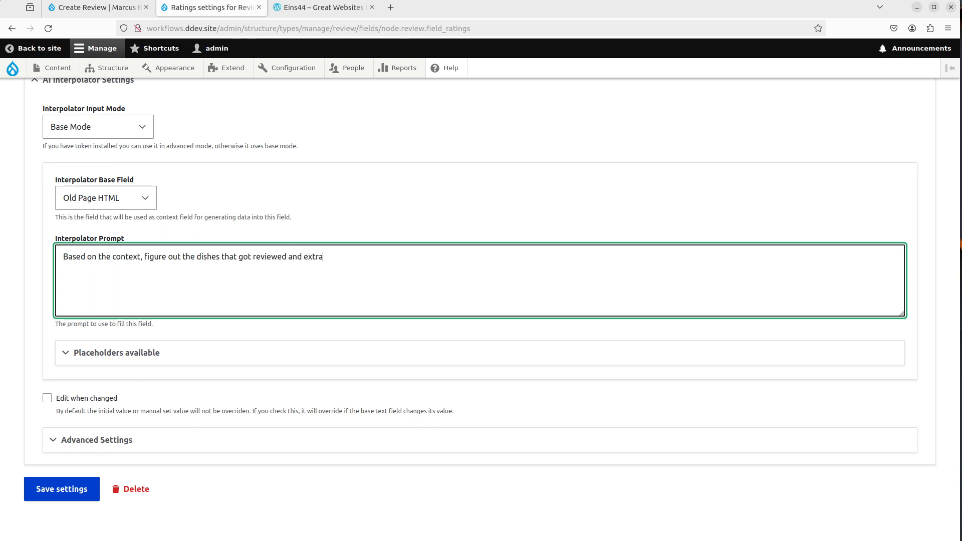
{"action": "type", "text": "ct the dish name "}
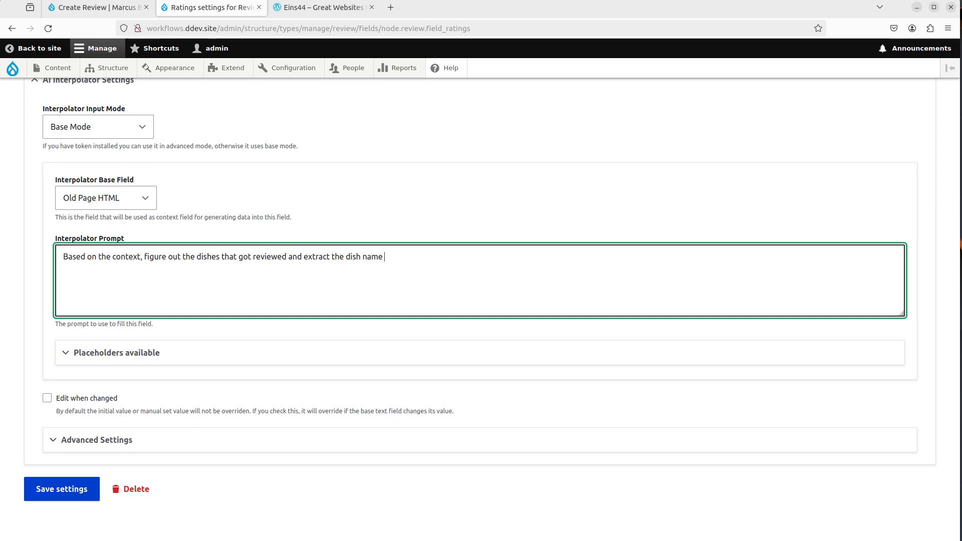
{"action": "type", "text": "and translate to English."}
Check the language of the dish names under Our reviews on the WordPress page, then return to the Ratings field settings.
{"action": "key", "text": "ctrl+Tab"}
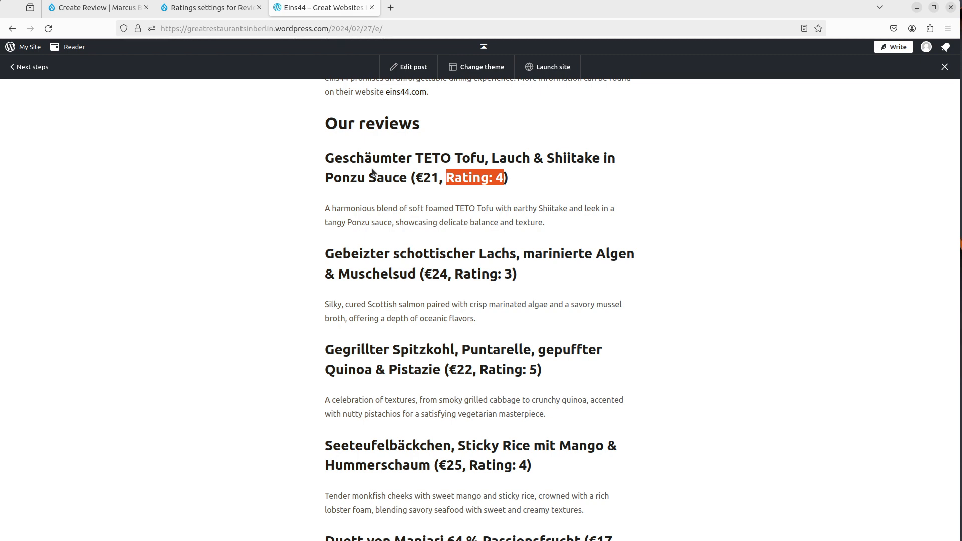
{"action": "scroll", "coordinate": [372, 172], "scroll_direction": "up", "scroll_amount": 2}
{"action": "scroll", "coordinate": [372, 171], "scroll_direction": "down", "scroll_amount": 3}
{"action": "scroll", "coordinate": [372, 168], "scroll_direction": "up", "scroll_amount": 1}
{"action": "key", "text": "ctrl+shift+Tab"}
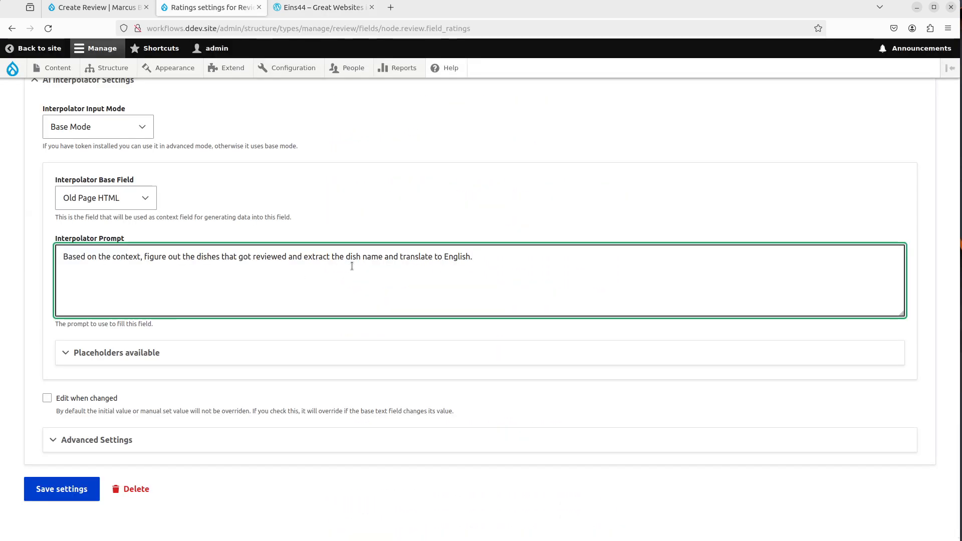
{"action": "key", "text": "ctrl+Tab"}
{"action": "double_click", "coordinate": [520, 102]}
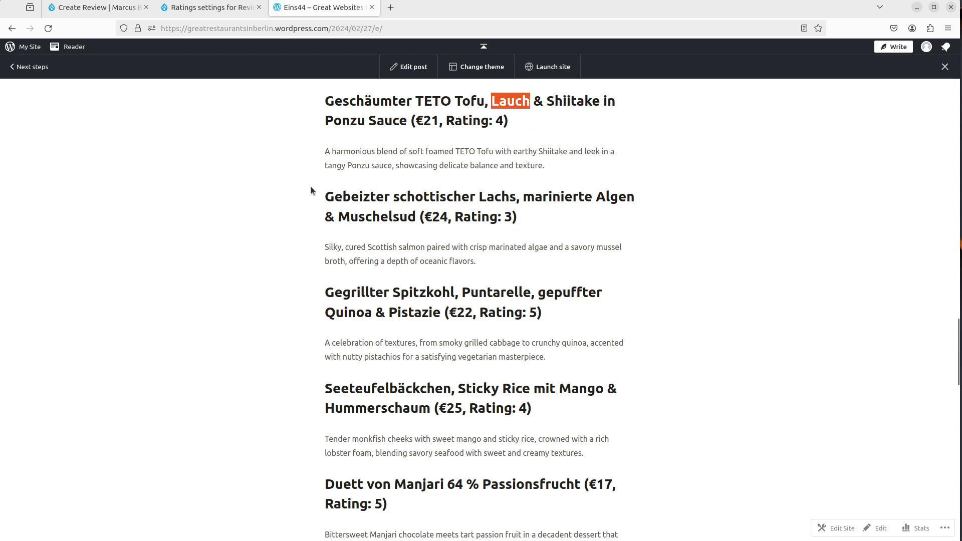
{"action": "double_click", "coordinate": [351, 101]}
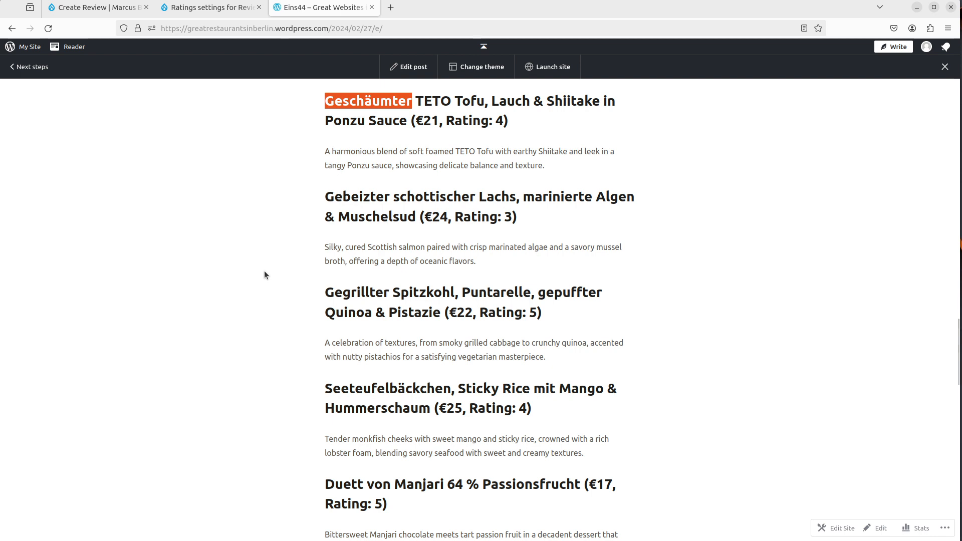
{"action": "key", "text": "ctrl+shift+Tab"}
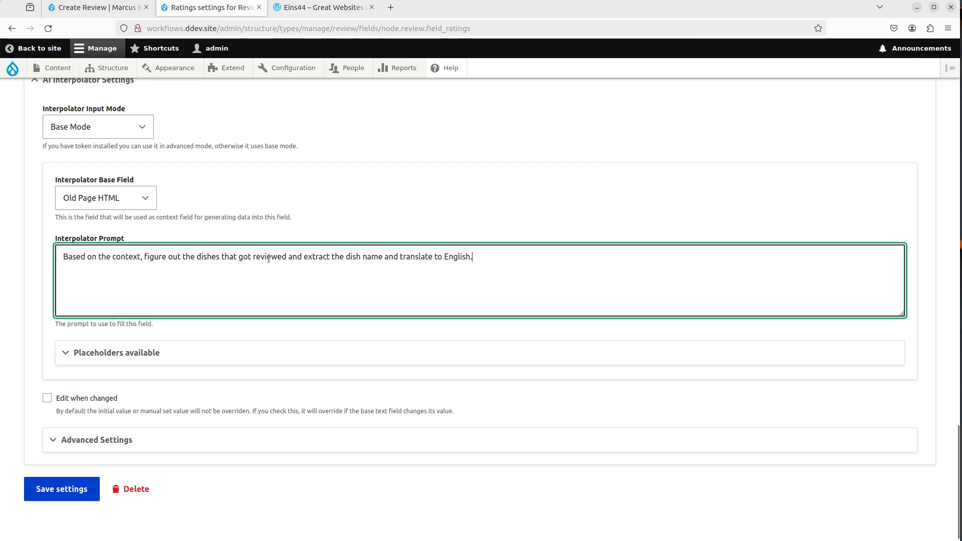
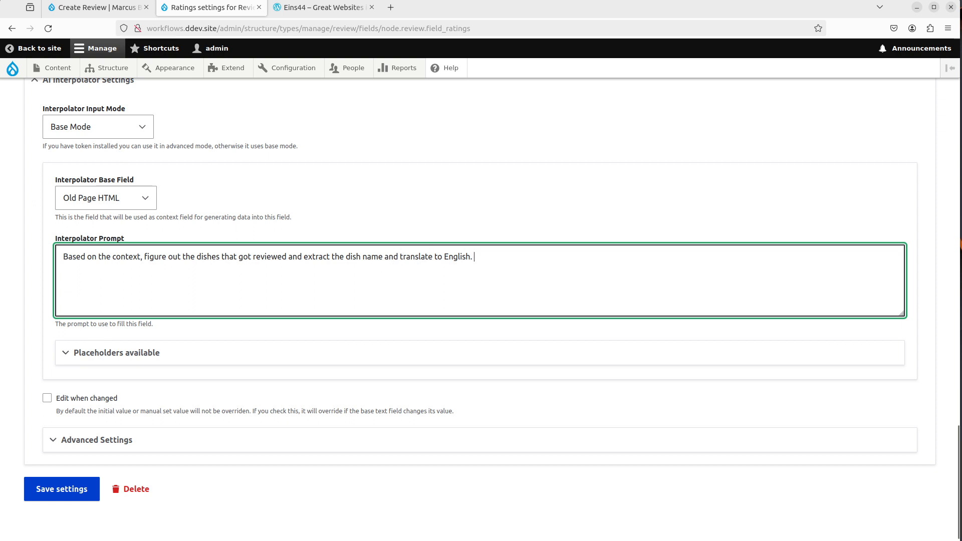
Append "Also get the numeric rating and the review text." to the Interpolator Prompt.
{"action": "type", "text": "Alsog et"}
{"action": "key", "text": "BackSpace"}
{"action": "key", "text": "BackSpace"}
{"action": "key", "text": "BackSpace"}
{"action": "key", "text": "BackSpace"}
{"action": "type", "text": "get "}
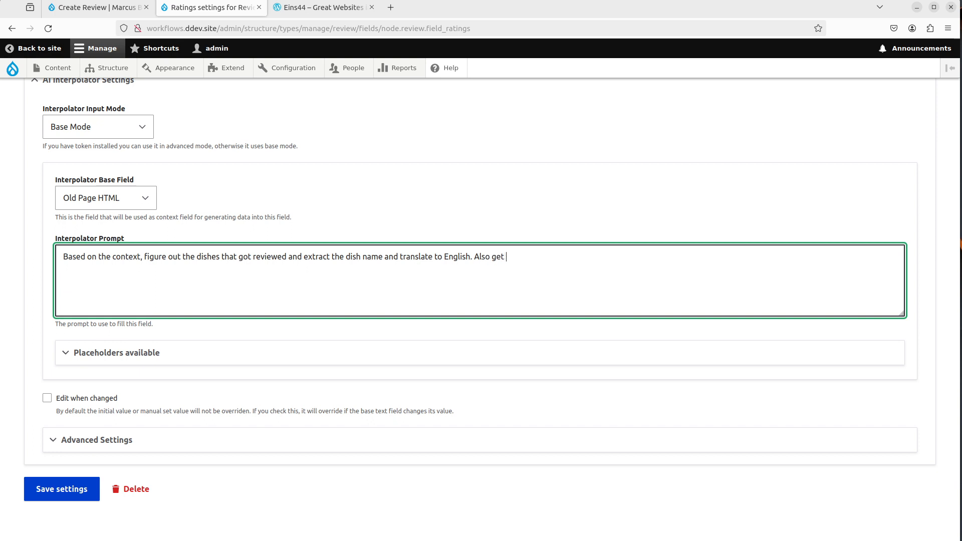
{"action": "type", "text": "the numeric rating and the"}
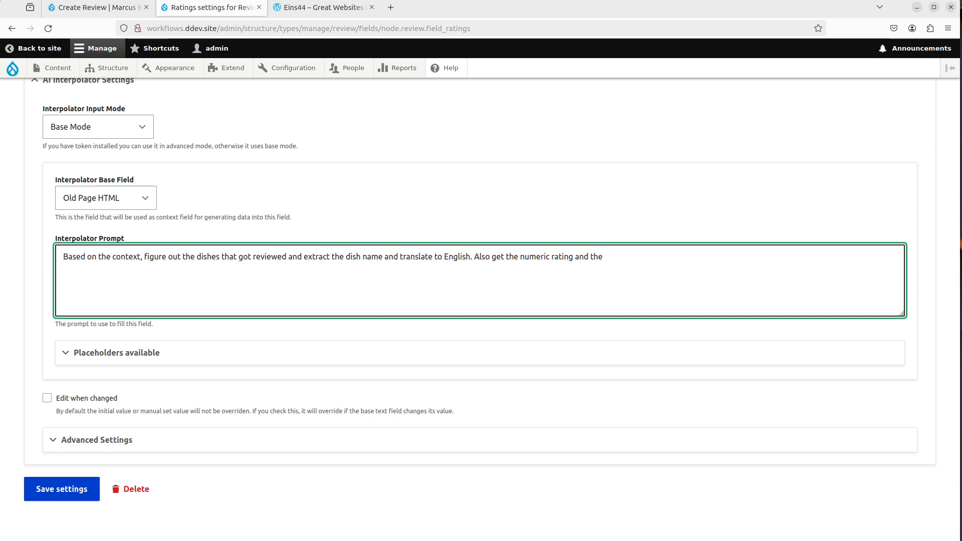
{"action": "type", "text": " review text."}
Dismiss the desktop notifications and end the prompt with a blank line, "Context:" and the {{ context }} placeholder on its own line.
{"action": "scroll", "coordinate": [480, 310], "scroll_direction": "down", "scroll_amount": 1}
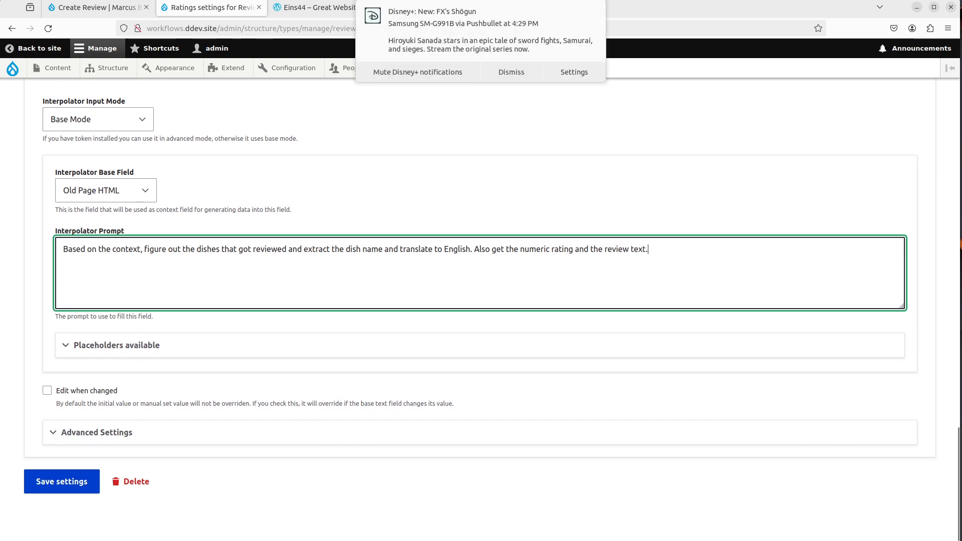
{"action": "key", "text": "Return"}
{"action": "key", "text": "Return"}
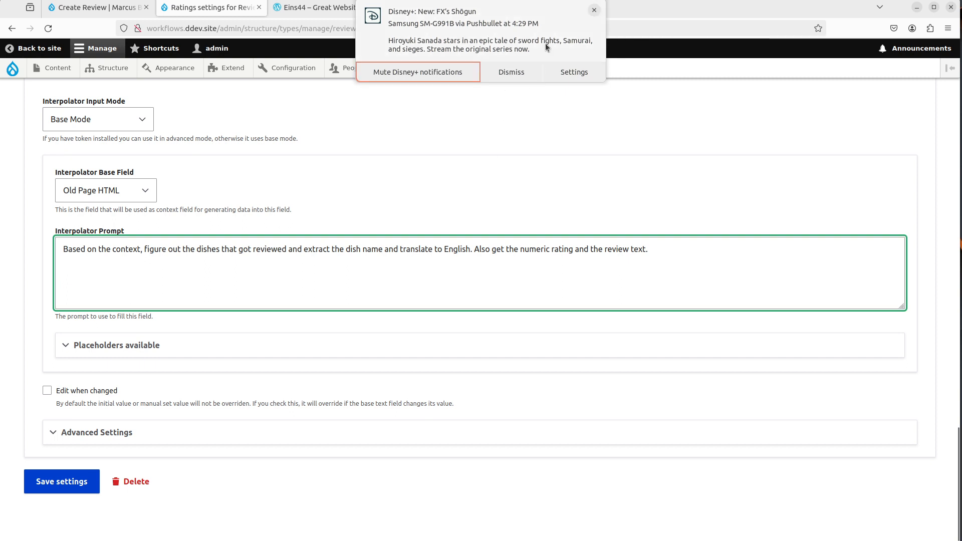
{"action": "left_click", "coordinate": [594, 10]}
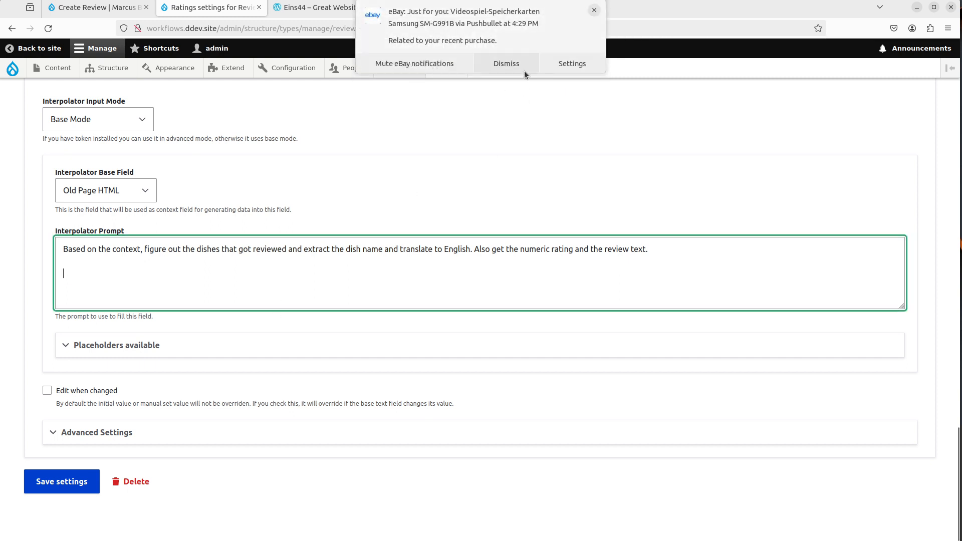
{"action": "left_click", "coordinate": [594, 10]}
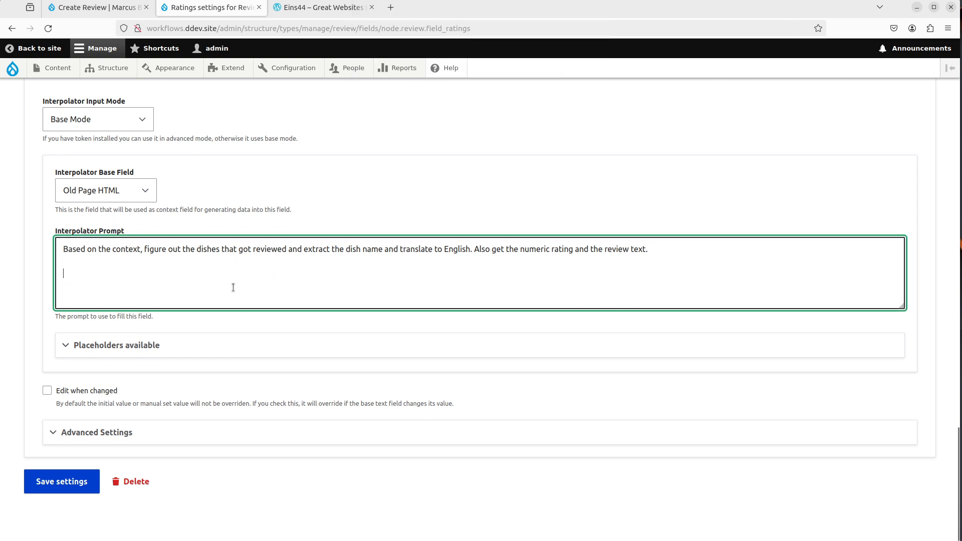
{"action": "key", "text": "Return"}
{"action": "key", "text": "Return"}
{"action": "type", "text": "Context:"}
{"action": "key", "text": "Return"}
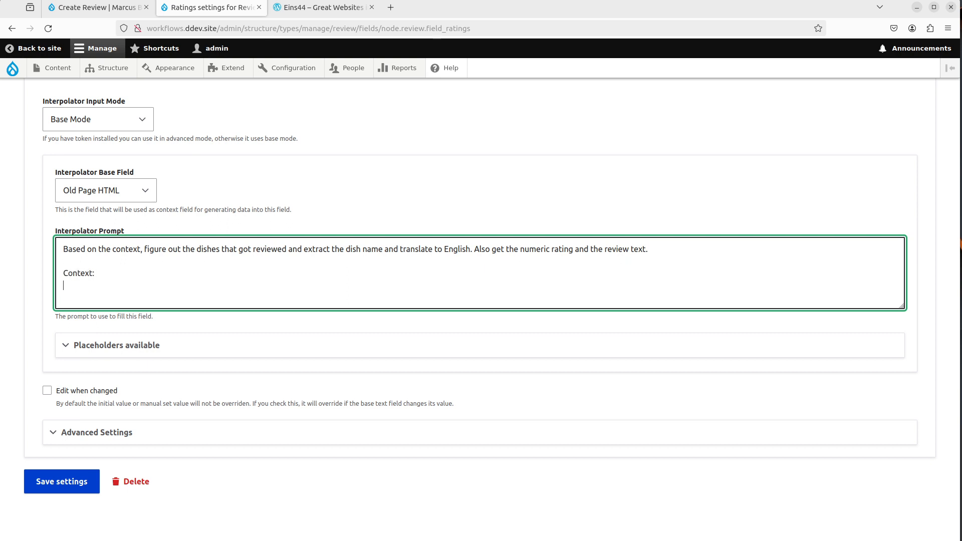
{"action": "type", "text": "{{ context }}"}
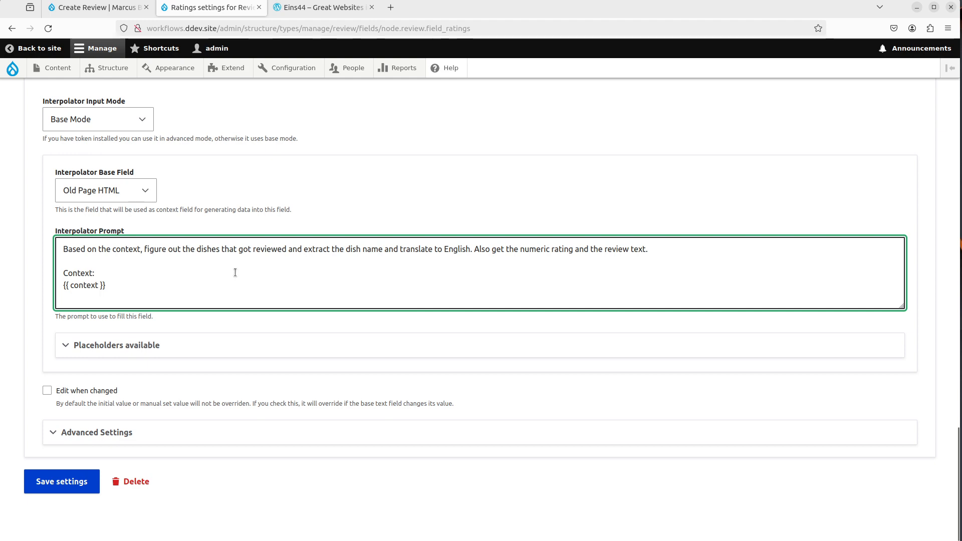
Set the Interpolator Worker to Batch in the Ratings field's advanced interpolator settings.
{"action": "left_click", "coordinate": [118, 432]}
{"action": "scroll", "coordinate": [272, 284], "scroll_direction": "down", "scroll_amount": 6}
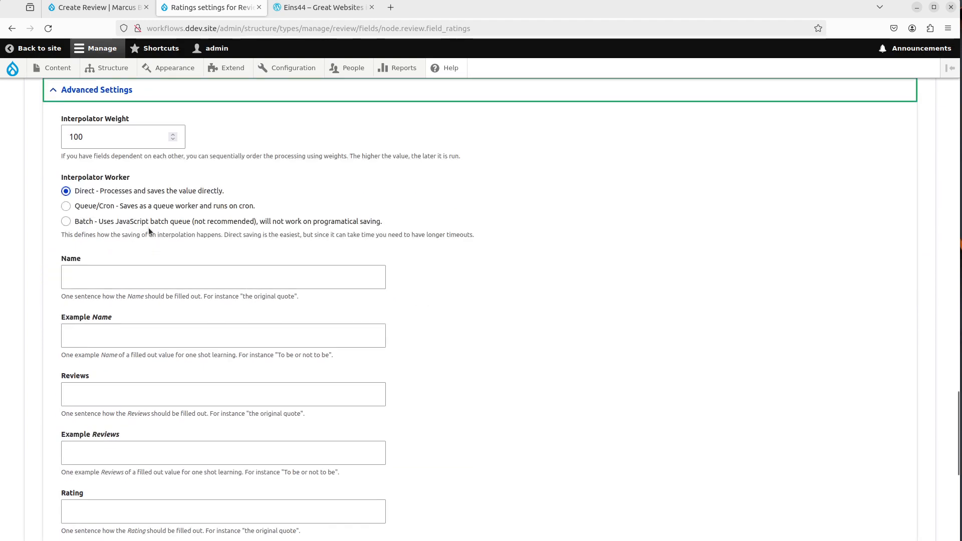
{"action": "scroll", "coordinate": [133, 280], "scroll_direction": "up", "scroll_amount": 2}
{"action": "left_click", "coordinate": [133, 280]}
Describe the Name subfield as "This is the dish name." and give it the example "Filled trout with balsamico".
{"action": "scroll", "coordinate": [142, 261], "scroll_direction": "down", "scroll_amount": 4}
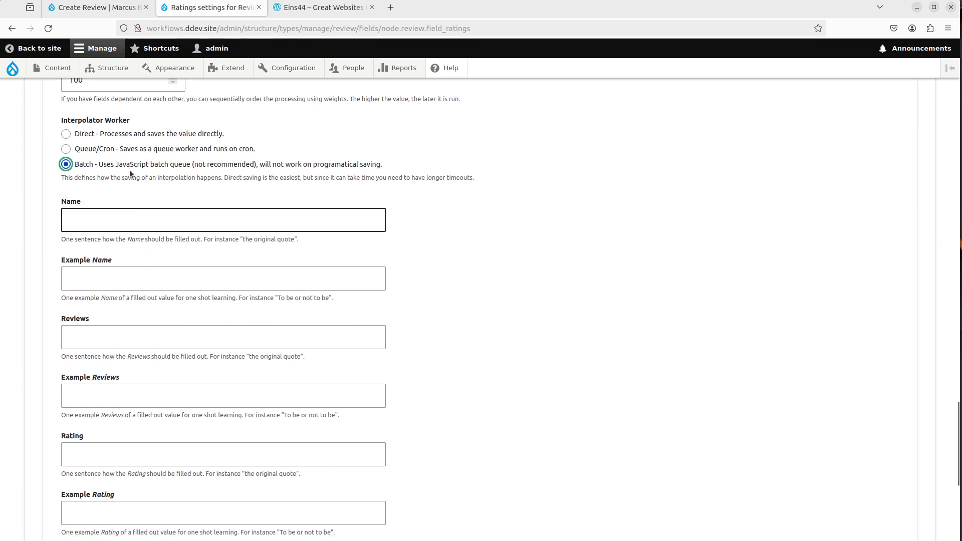
{"action": "left_click", "coordinate": [142, 228]}
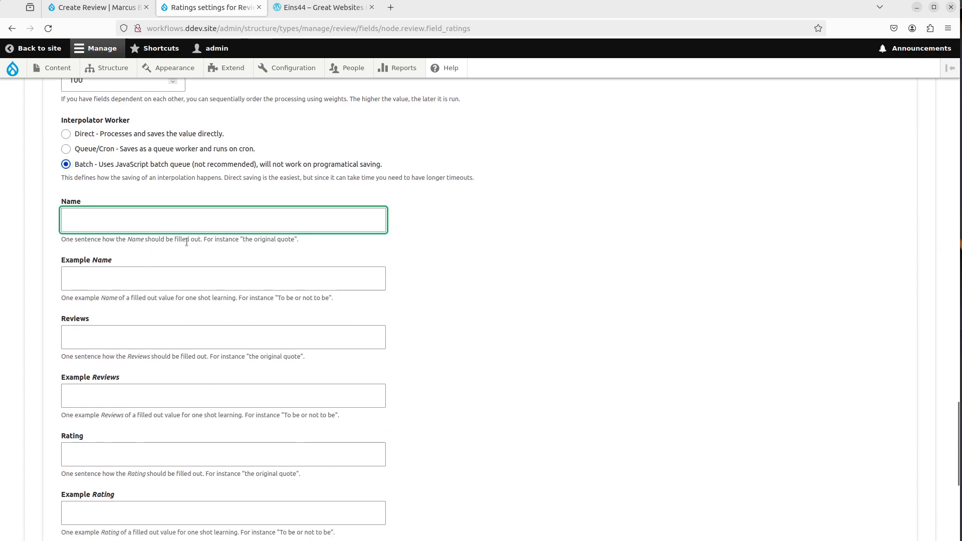
{"action": "scroll", "coordinate": [534, 296], "scroll_direction": "up", "scroll_amount": 3}
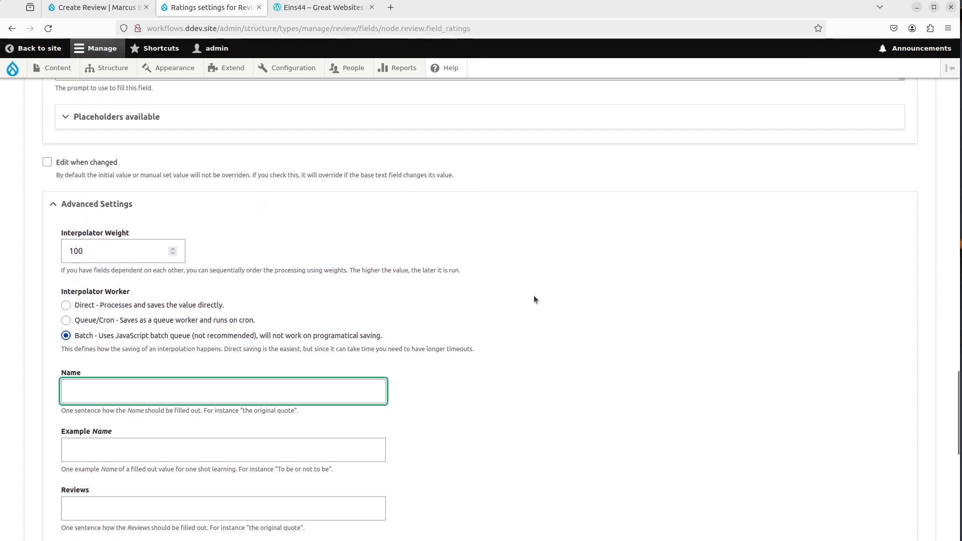
{"action": "scroll", "coordinate": [533, 296], "scroll_direction": "down", "scroll_amount": 2}
{"action": "type", "text": "This is"}
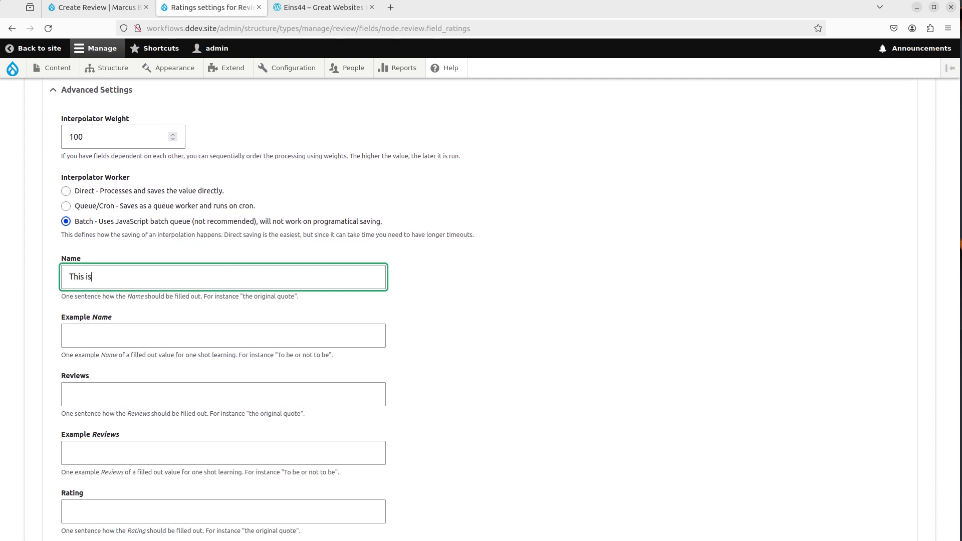
{"action": "type", "text": " the dish name."}
{"action": "key", "text": "Tab"}
{"action": "type", "text": "Filled trout"}
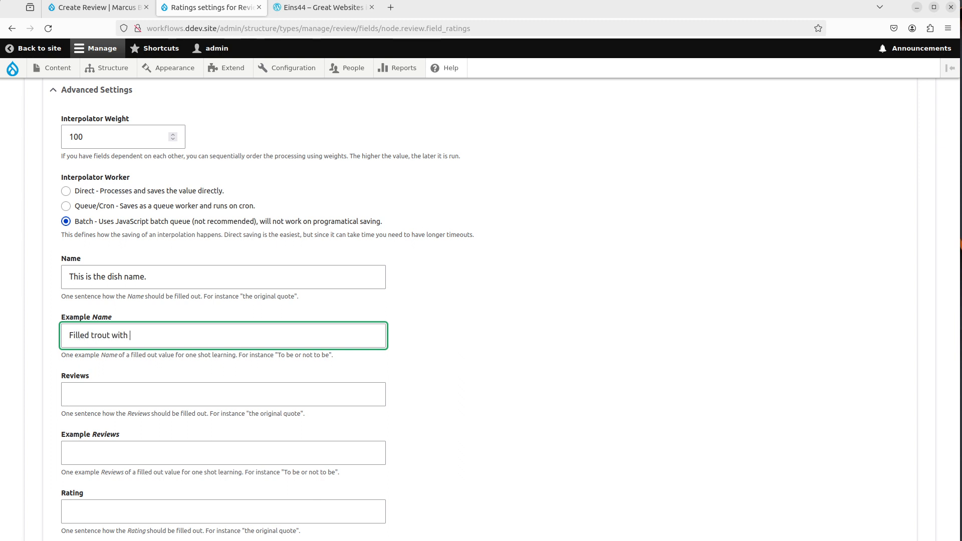
{"action": "type", "text": " with balsamico"}
{"action": "key", "text": "Tab"}
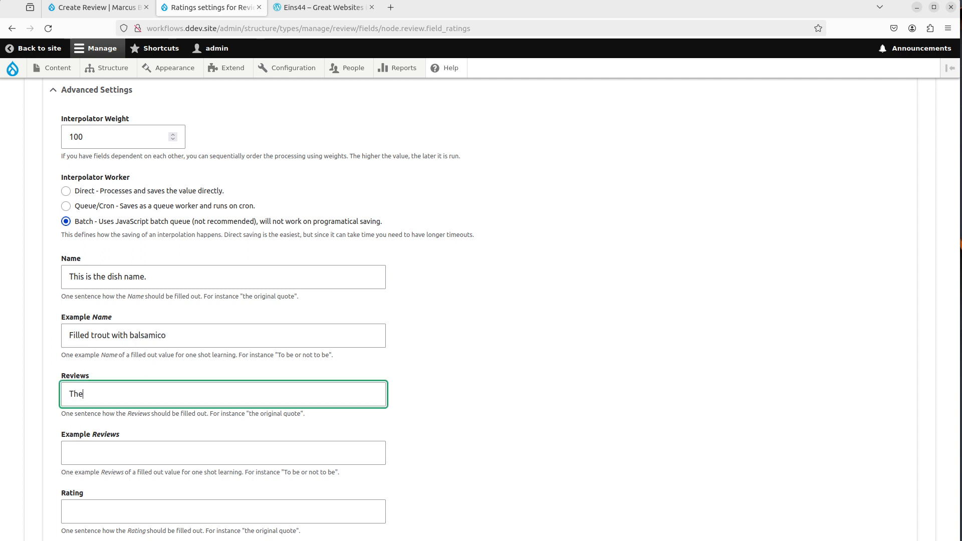
Describe the Reviews subfield as "This is the textual review." with the example "This dish tasted awesome and was really good.".
{"action": "type", "text": "The textual review"}
{"action": "key", "text": "Home"}
{"action": "type", "text": "This is t"}
{"action": "key", "text": "Delete"}
{"action": "key", "text": "Tab"}
{"action": "type", "text": "This d"}
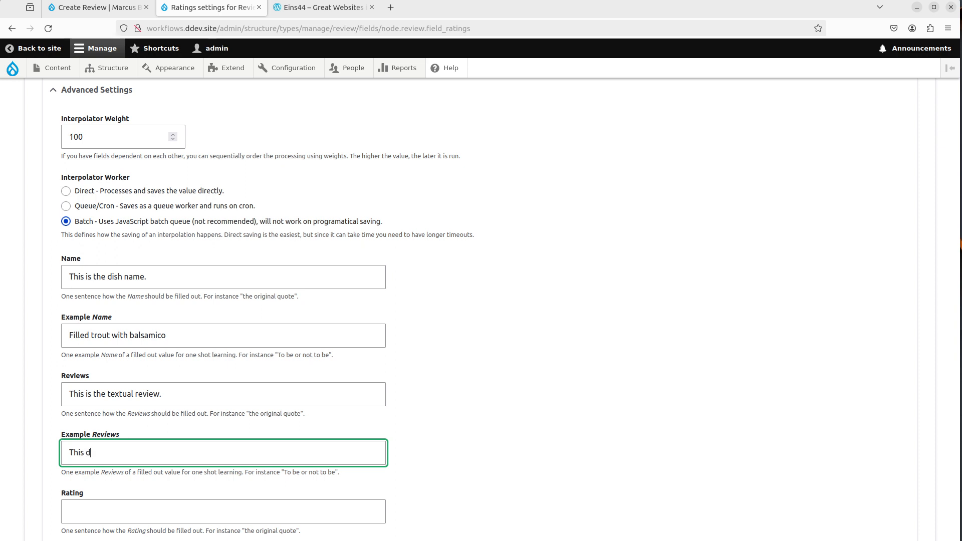
{"action": "type", "text": "ish tasted awesome and was rea"}
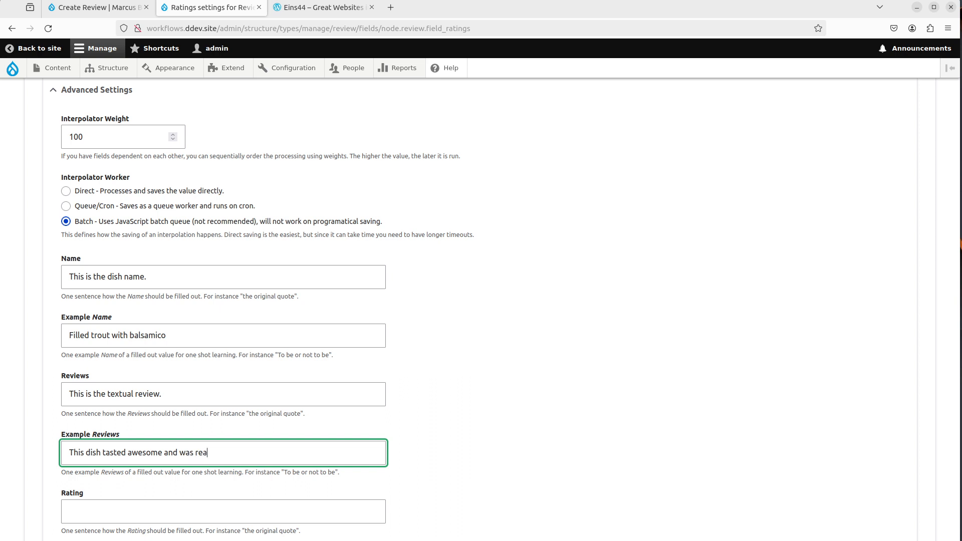
{"action": "type", "text": "lly good."}
{"action": "key", "text": "Tab"}
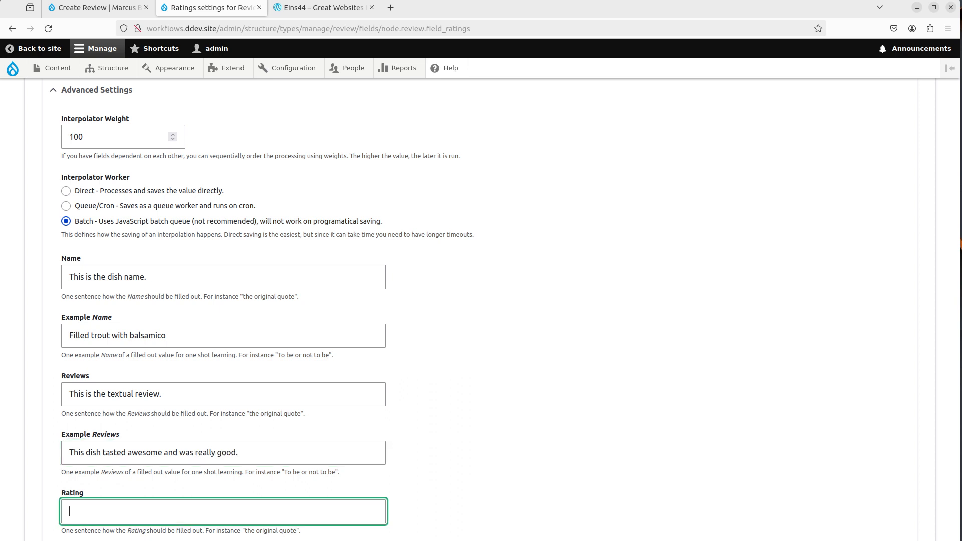
Describe the Rating subfield as "The numeric review rating." and give it the example 3.
{"action": "scroll", "coordinate": [481, 301], "scroll_direction": "down", "scroll_amount": 2}
{"action": "type", "text": "The numeric"}
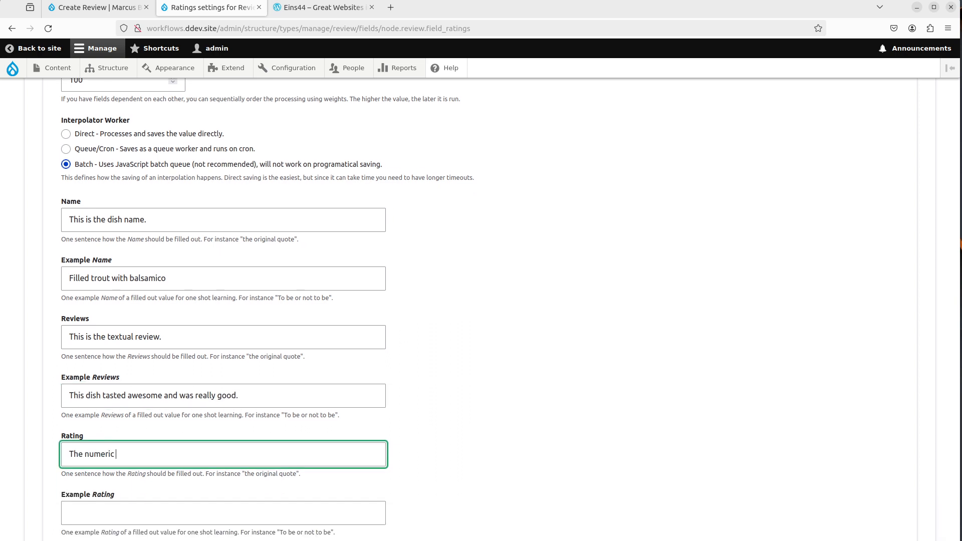
{"action": "type", "text": " review i"}
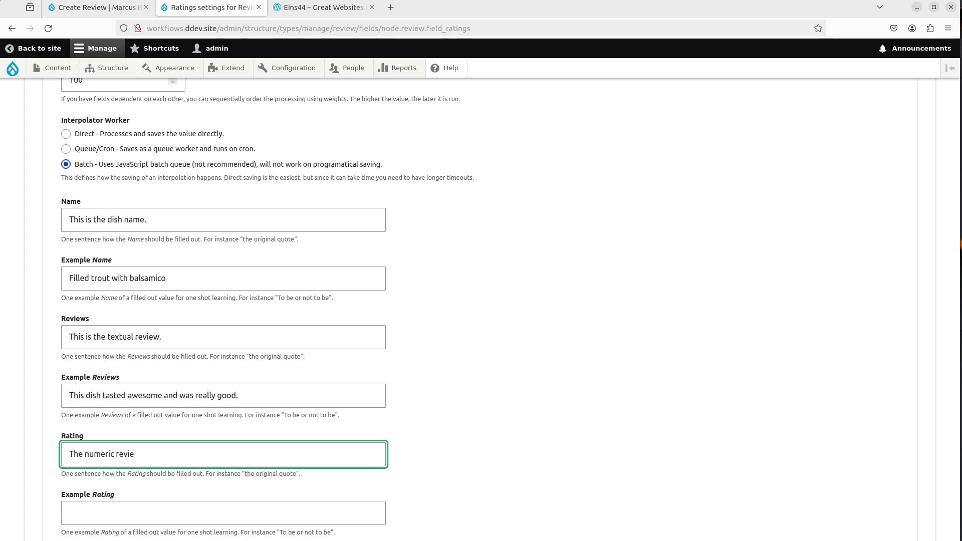
{"action": "key", "text": "BackSpace"}
{"action": "key", "text": "BackSpace"}
{"action": "type", "text": "ating."}
{"action": "key", "text": "Tab"}
{"action": "type", "text": "3"}
{"action": "scroll", "coordinate": [688, 206], "scroll_direction": "down", "scroll_amount": 1}
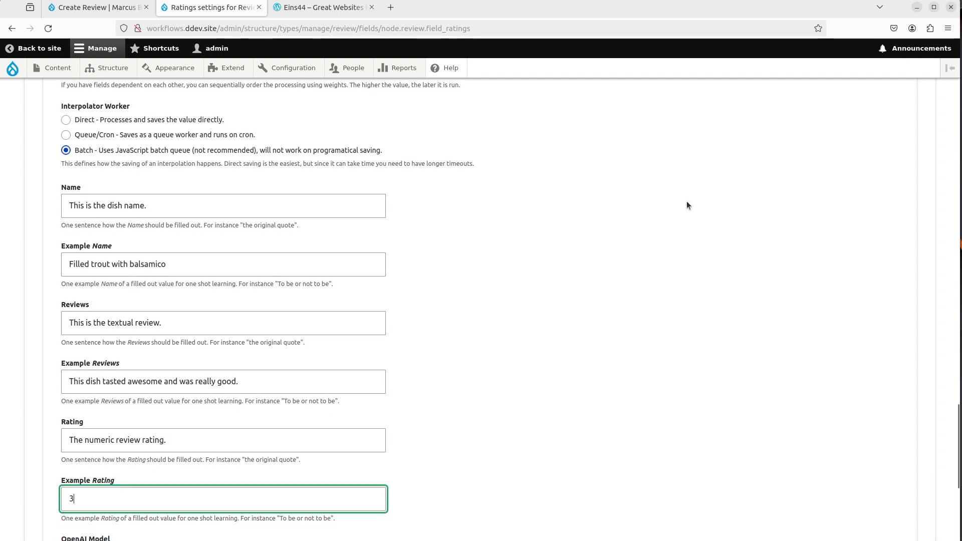
Set the OpenAI Model to gpt-4-turbo-preview and save the Ratings field settings.
{"action": "scroll", "coordinate": [677, 226], "scroll_direction": "down", "scroll_amount": 6}
{"action": "left_click", "coordinate": [145, 267]}
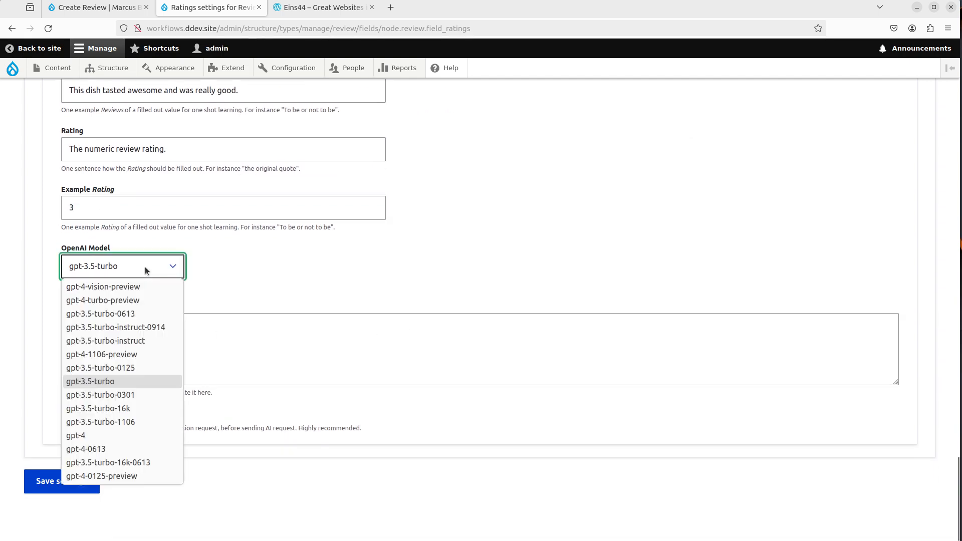
{"action": "left_click", "coordinate": [132, 299]}
{"action": "left_click", "coordinate": [218, 341]}
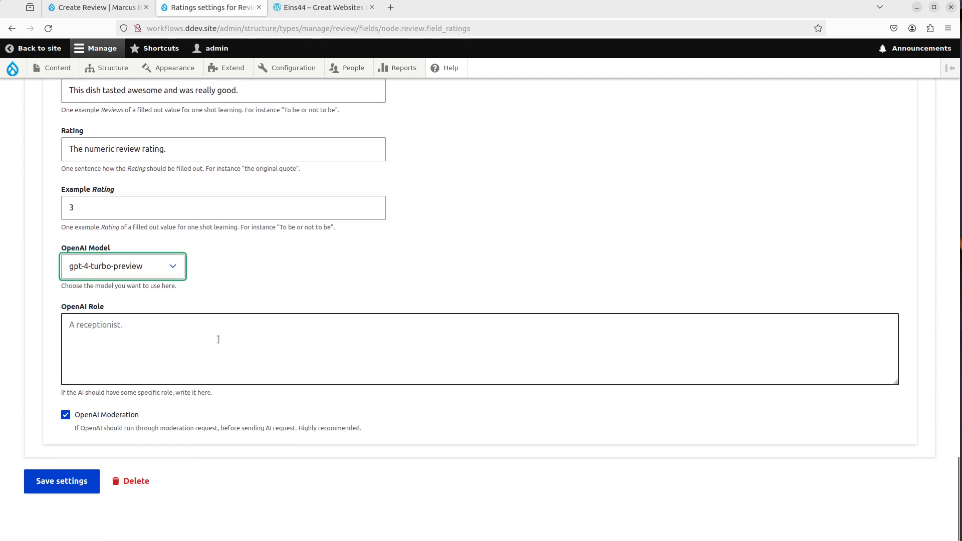
{"action": "left_click", "coordinate": [83, 476]}
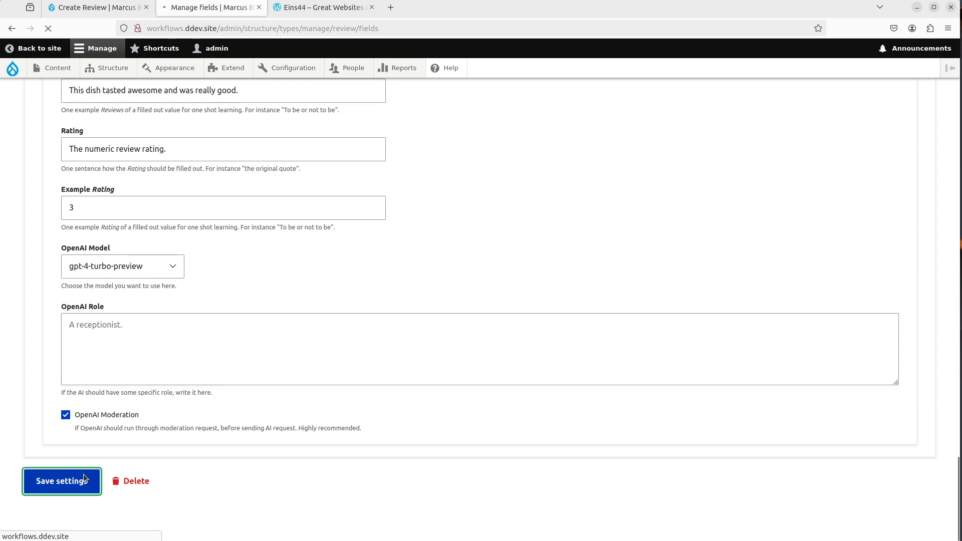
Open the Cuisine field's settings in a separate browser tab and the Style field's settings in the current one.
{"action": "scroll", "coordinate": [83, 474], "scroll_direction": "down", "scroll_amount": 7}
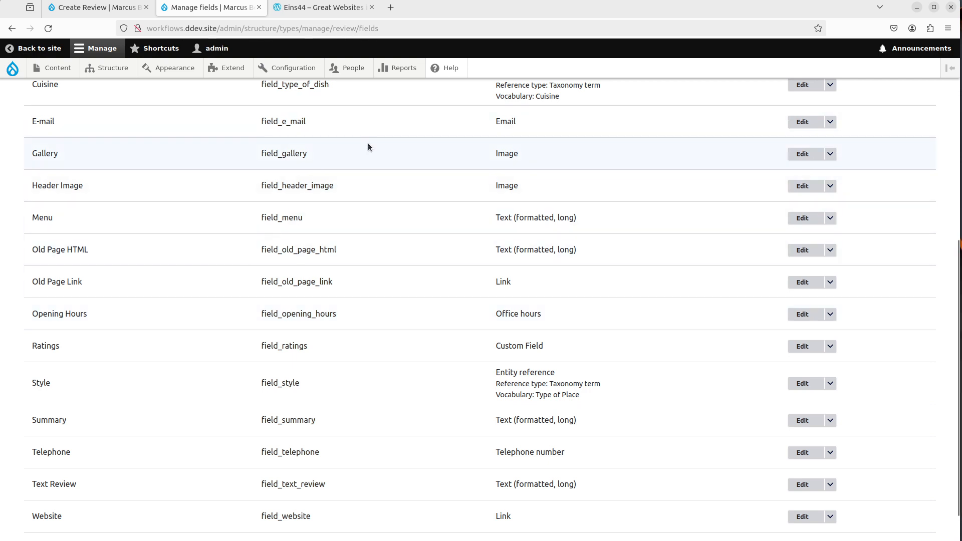
{"action": "scroll", "coordinate": [581, 279], "scroll_direction": "down", "scroll_amount": 1}
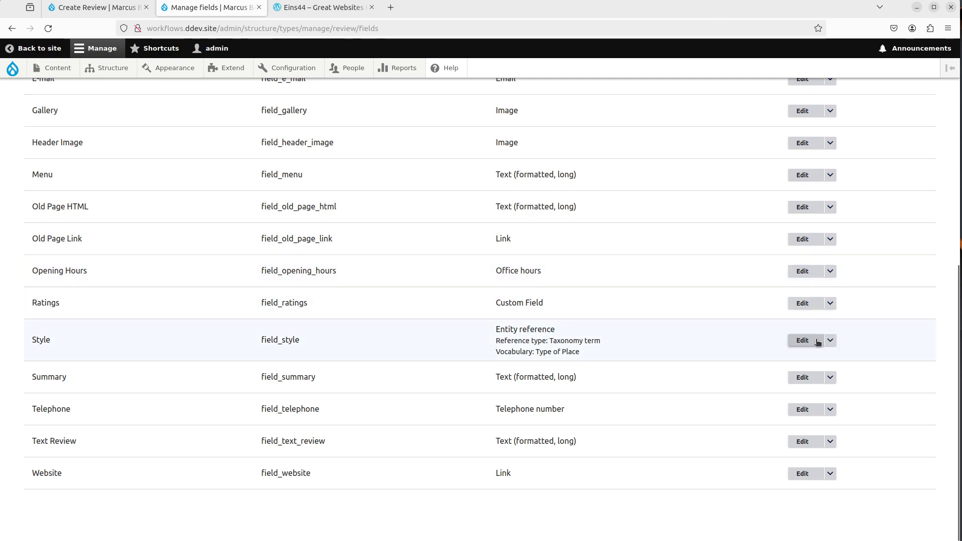
{"action": "scroll", "coordinate": [822, 346], "scroll_direction": "up", "scroll_amount": 4}
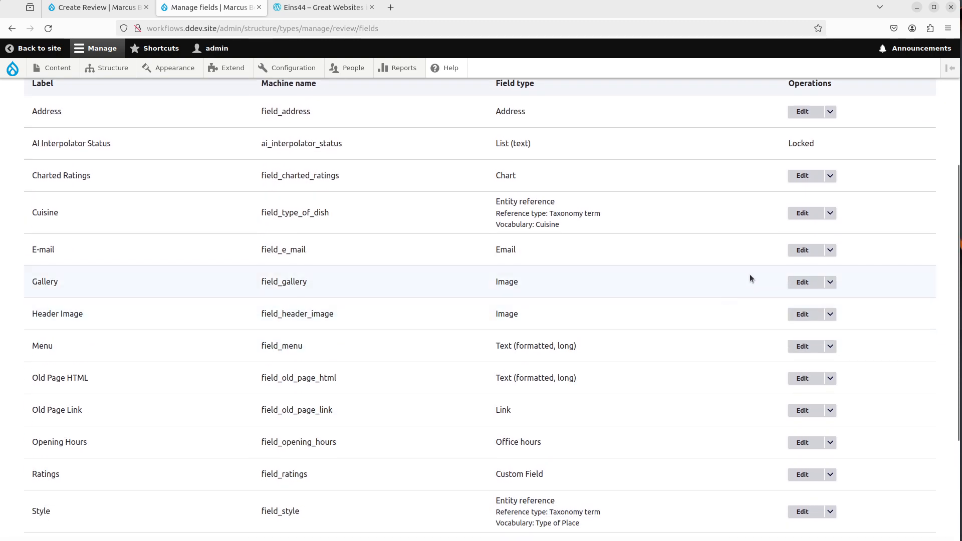
{"action": "middle_click", "coordinate": [802, 213]}
{"action": "scroll", "coordinate": [742, 325], "scroll_direction": "down", "scroll_amount": 4}
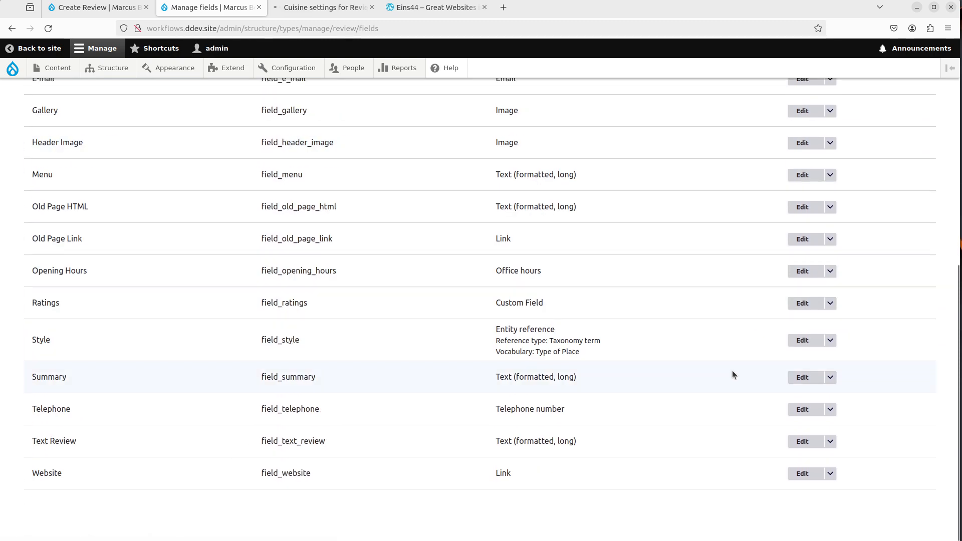
{"action": "left_click", "coordinate": [803, 340]}
{"action": "key", "text": "ctrl+Tab"}
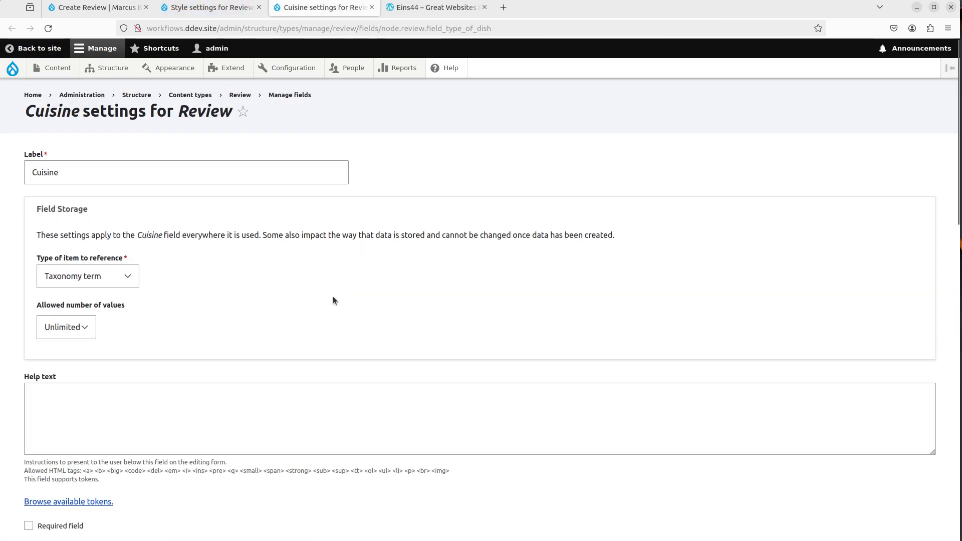
{"action": "scroll", "coordinate": [265, 357], "scroll_direction": "down", "scroll_amount": 11}
{"action": "key", "text": "ctrl+shift+Tab"}
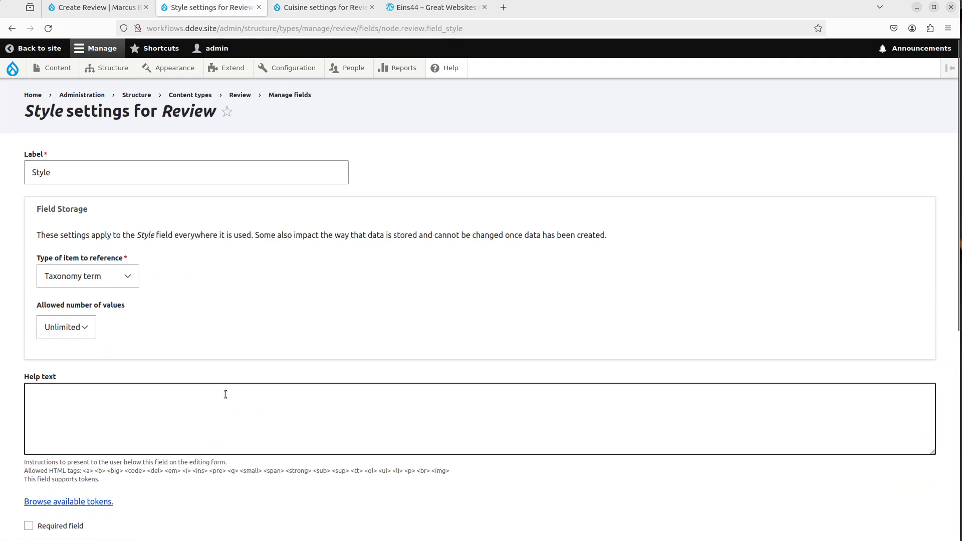
Enable the AI Interpolator for the Style field, with Old Page HTML as base field and Batch as worker.
{"action": "scroll", "coordinate": [214, 393], "scroll_direction": "down", "scroll_amount": 7}
{"action": "left_click", "coordinate": [100, 437]}
{"action": "scroll", "coordinate": [101, 437], "scroll_direction": "down", "scroll_amount": 9}
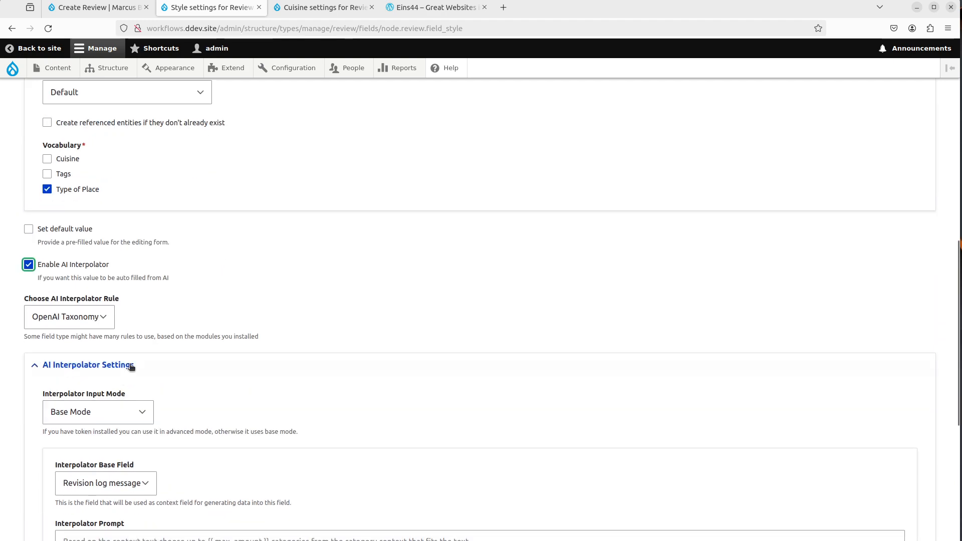
{"action": "left_click", "coordinate": [111, 200]}
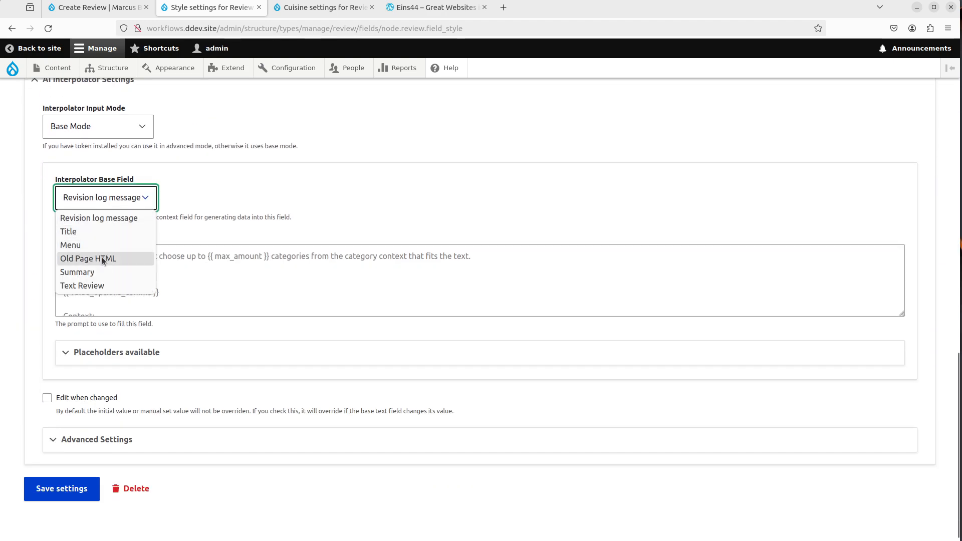
{"action": "left_click", "coordinate": [100, 258]}
{"action": "left_click", "coordinate": [98, 439]}
{"action": "scroll", "coordinate": [98, 421], "scroll_direction": "down", "scroll_amount": 3}
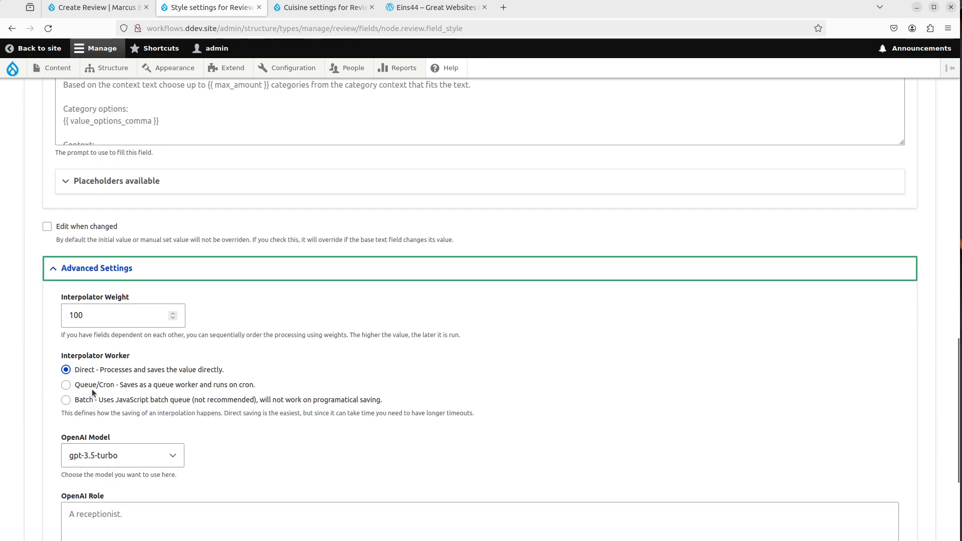
{"action": "left_click", "coordinate": [137, 399]}
{"action": "scroll", "coordinate": [183, 374], "scroll_direction": "up", "scroll_amount": 3}
Copy the whole Interpolator Prompt from the Cuisine field's settings into the Style field's Interpolator Prompt.
{"action": "key", "text": "ctrl+Tab"}
{"action": "scroll", "coordinate": [222, 350], "scroll_direction": "down", "scroll_amount": 5}
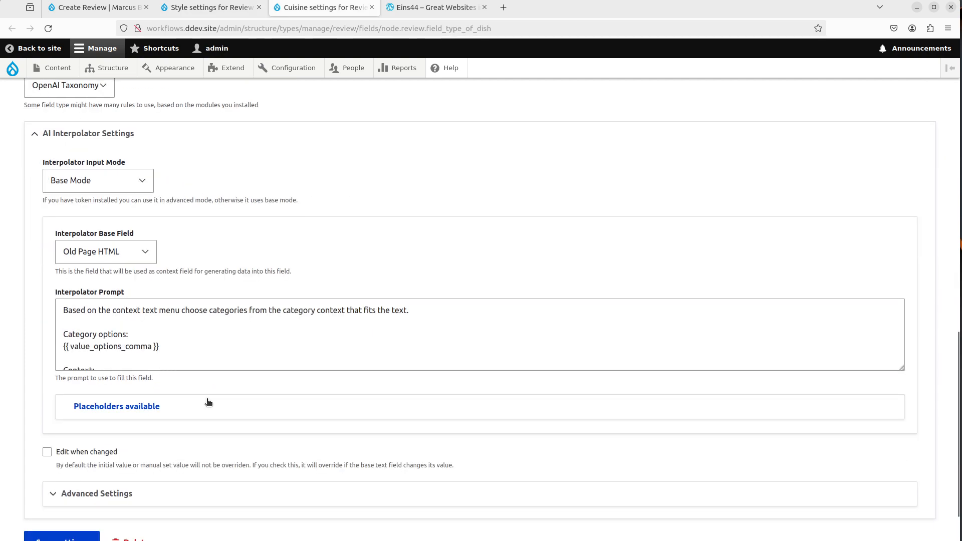
{"action": "left_click", "coordinate": [164, 354]}
{"action": "key", "text": "ctrl+a"}
{"action": "key", "text": "ctrl+c"}
{"action": "key", "text": "ctrl+shift+Tab"}
{"action": "left_click", "coordinate": [236, 221]}
{"action": "key", "text": "ctrl+a"}
{"action": "key", "text": "ctrl+v"}
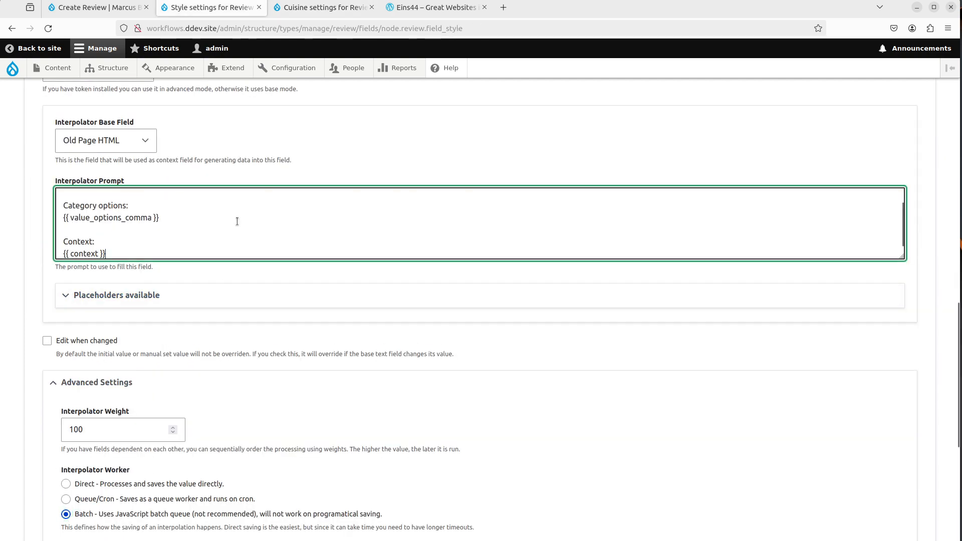
{"action": "scroll", "coordinate": [151, 216], "scroll_direction": "up", "scroll_amount": 1}
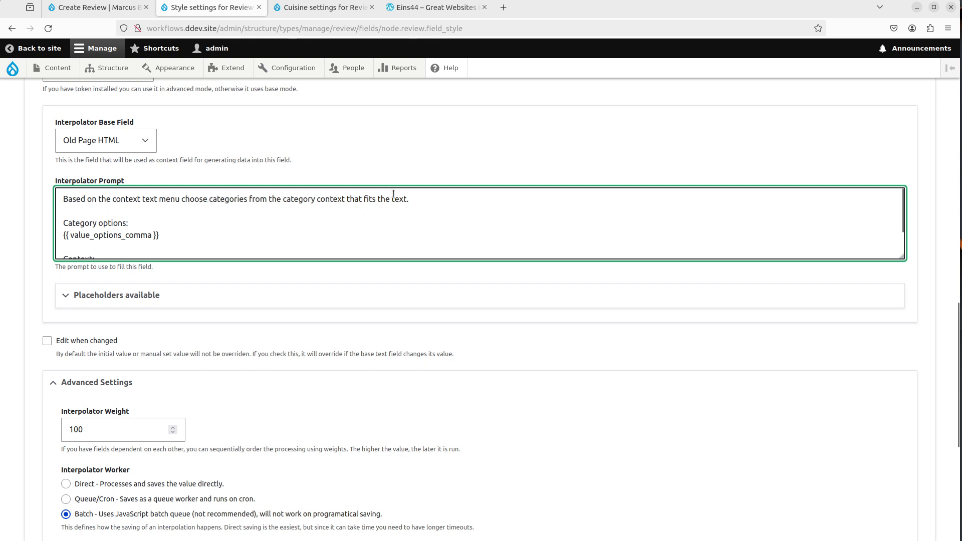
Replace the word "menu" in the first line of the Style prompt with "about the restaurant".
{"action": "double_click", "coordinate": [167, 200]}
{"action": "key", "text": "BackSpace"}
{"action": "type", "text": "about the restaura"}
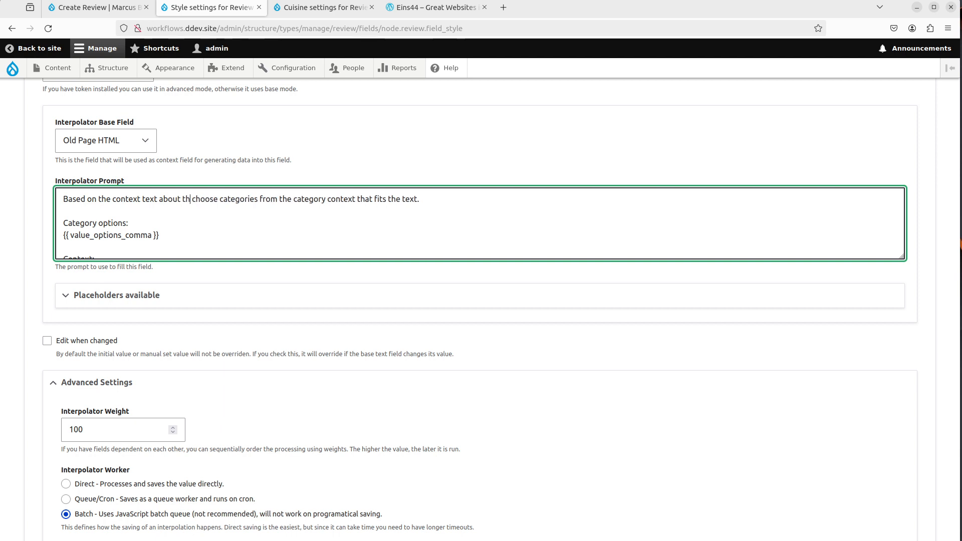
{"action": "type", "text": "nt"}
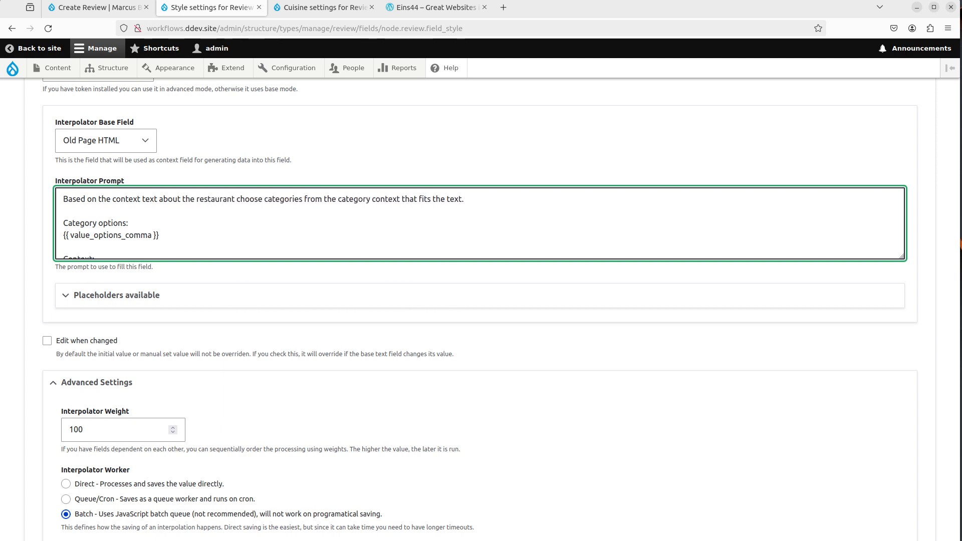
Set the OpenAI Model to gpt-4-turbo-preview and save the Style field settings.
{"action": "scroll", "coordinate": [166, 201], "scroll_direction": "down", "scroll_amount": 1}
{"action": "scroll", "coordinate": [180, 336], "scroll_direction": "down", "scroll_amount": 3}
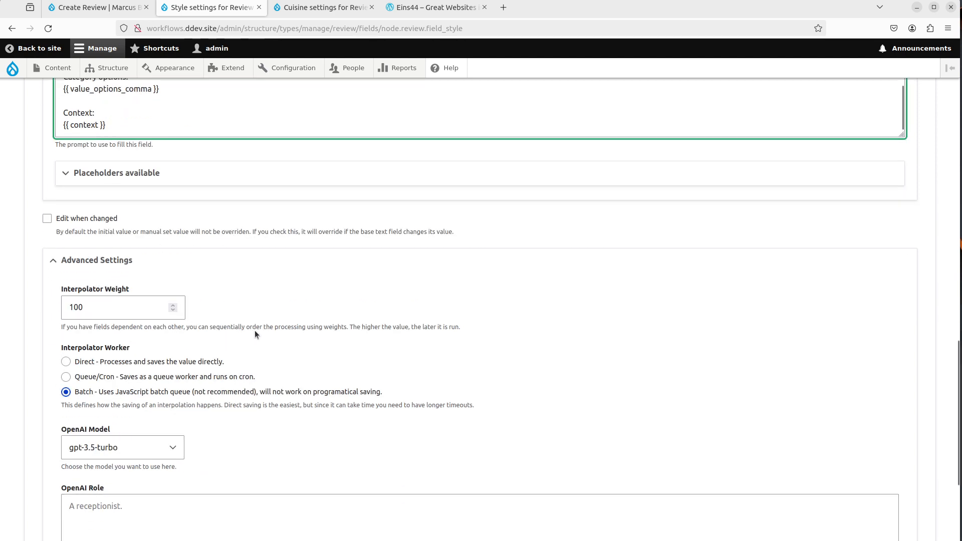
{"action": "left_click", "coordinate": [105, 398]}
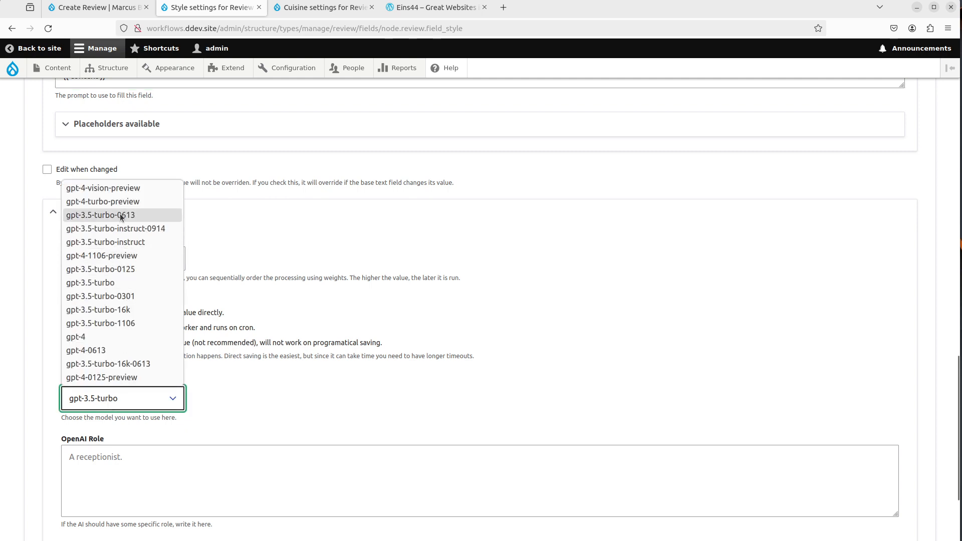
{"action": "left_click", "coordinate": [124, 202]}
{"action": "scroll", "coordinate": [88, 510], "scroll_direction": "down", "scroll_amount": 3}
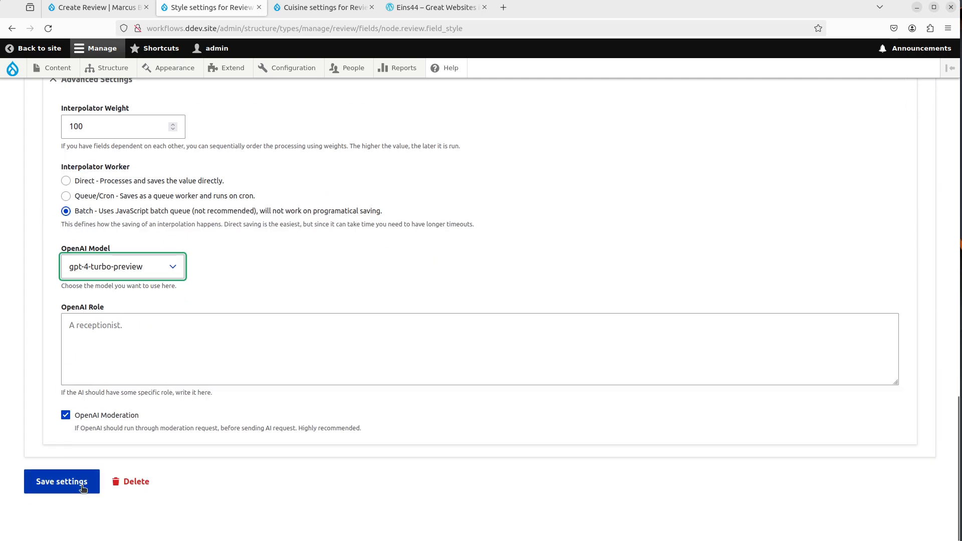
{"action": "left_click", "coordinate": [83, 487]}
Close the Cuisine settings tab and open the Summary field's settings from the Review field list.
{"action": "key", "text": "ctrl+Tab"}
{"action": "key", "text": "ctrl+w"}
{"action": "key", "text": "ctrl+shift+Tab"}
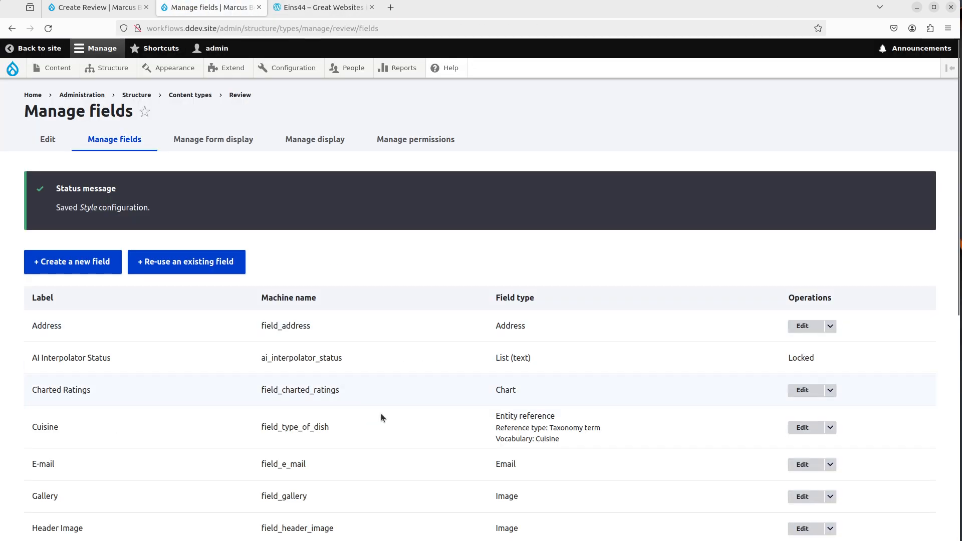
{"action": "scroll", "coordinate": [391, 408], "scroll_direction": "down", "scroll_amount": 5}
{"action": "scroll", "coordinate": [402, 401], "scroll_direction": "down", "scroll_amount": 2}
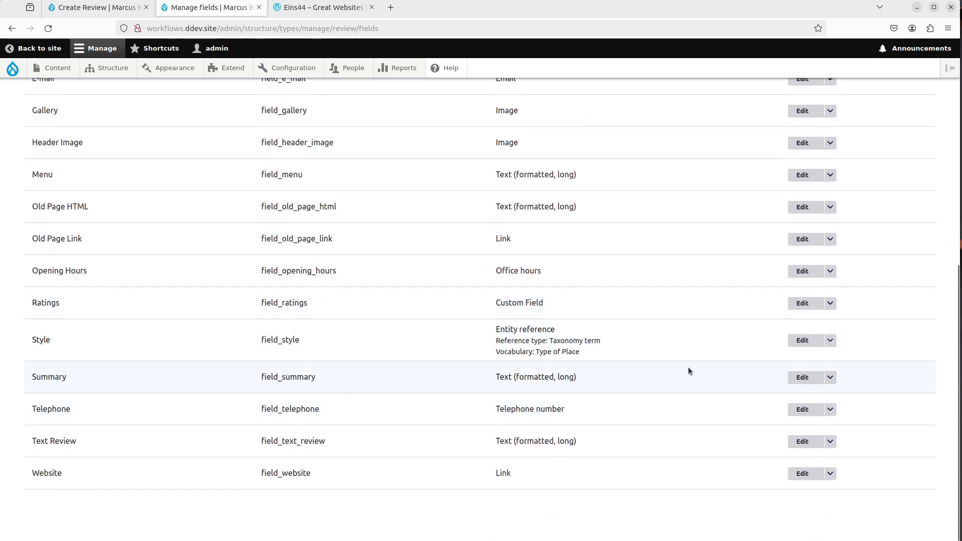
{"action": "left_click", "coordinate": [803, 377]}
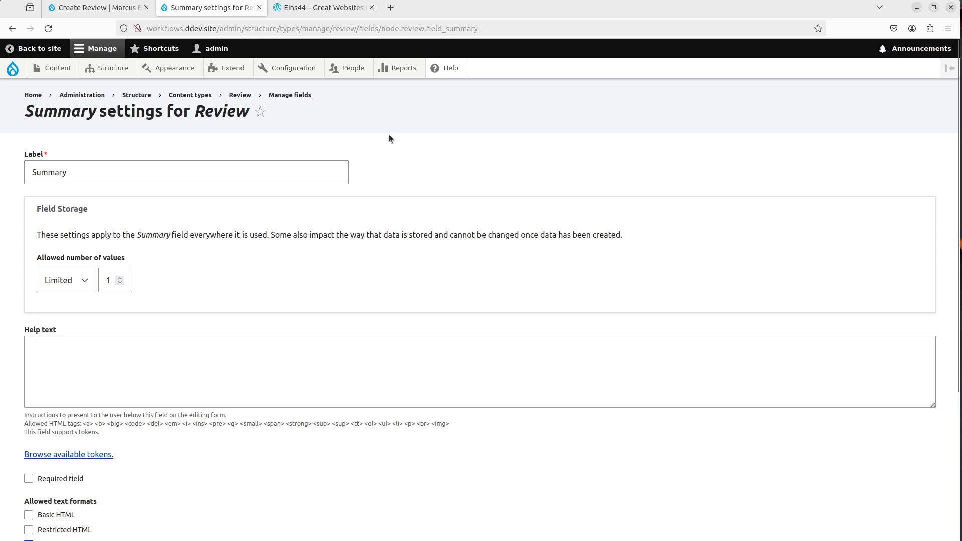
Switch to the Eins44 WordPress page and examine its introductory text for what a summary should cover.
{"action": "left_click", "coordinate": [304, 8]}
{"action": "scroll", "coordinate": [311, 218], "scroll_direction": "up", "scroll_amount": 20}
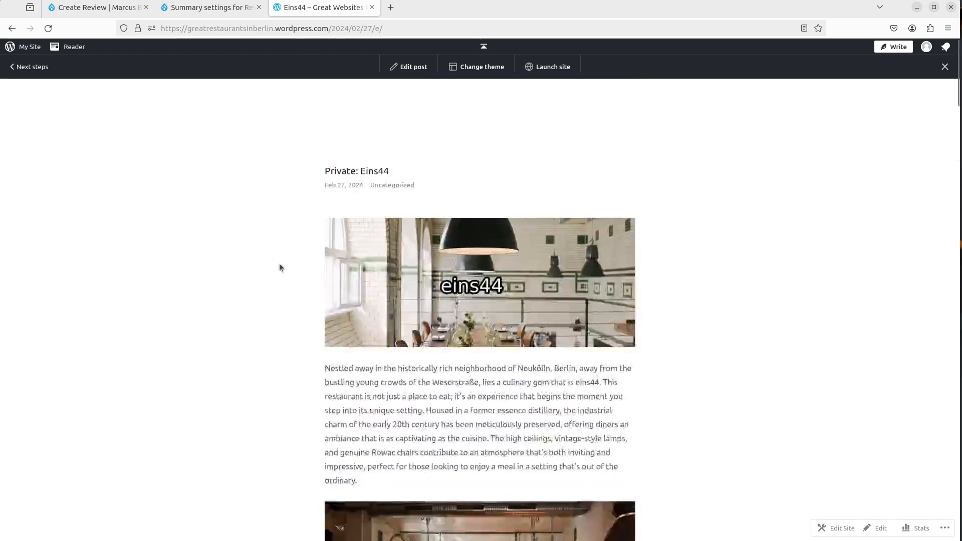
{"action": "scroll", "coordinate": [279, 263], "scroll_direction": "down", "scroll_amount": 1}
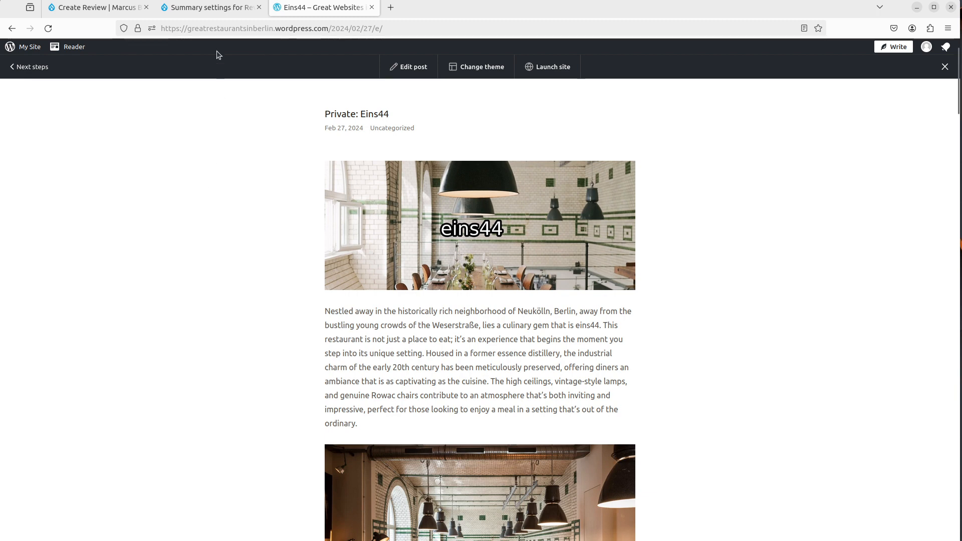
Return to the Summary field settings and enable the AI Interpolator with the OpenAI Text Long rule.
{"action": "left_click", "coordinate": [219, 8]}
{"action": "scroll", "coordinate": [199, 236], "scroll_direction": "down", "scroll_amount": 4}
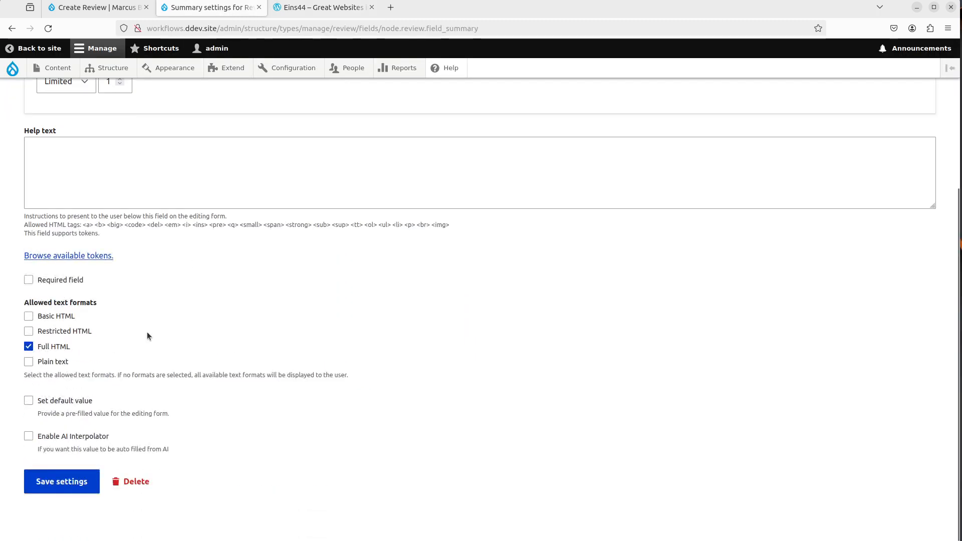
{"action": "left_click", "coordinate": [72, 435]}
{"action": "scroll", "coordinate": [176, 304], "scroll_direction": "down", "scroll_amount": 6}
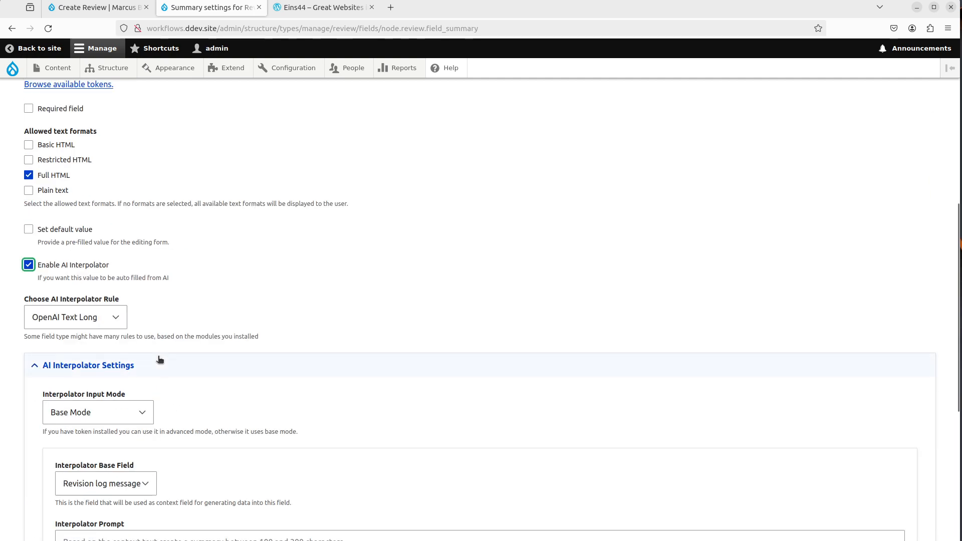
{"action": "left_click", "coordinate": [105, 156]}
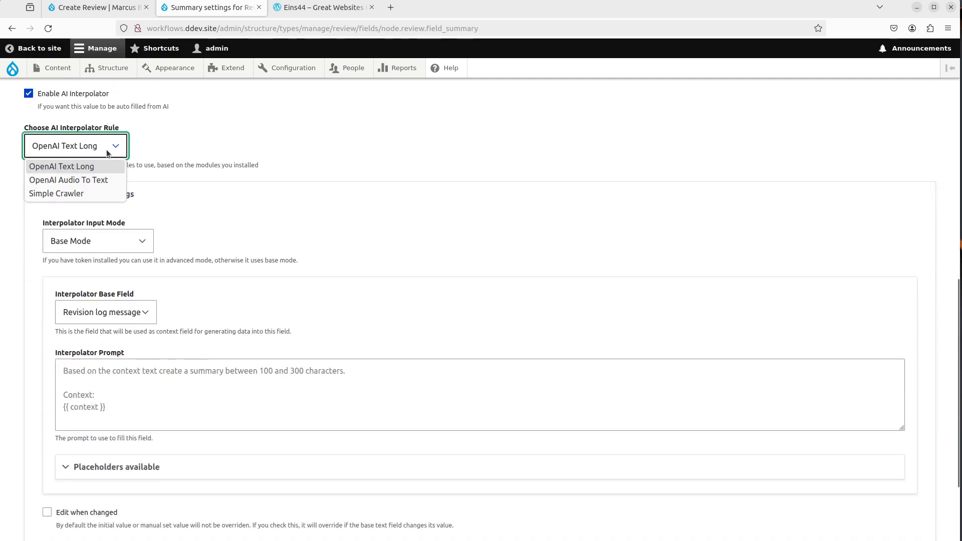
{"action": "left_click", "coordinate": [108, 150]}
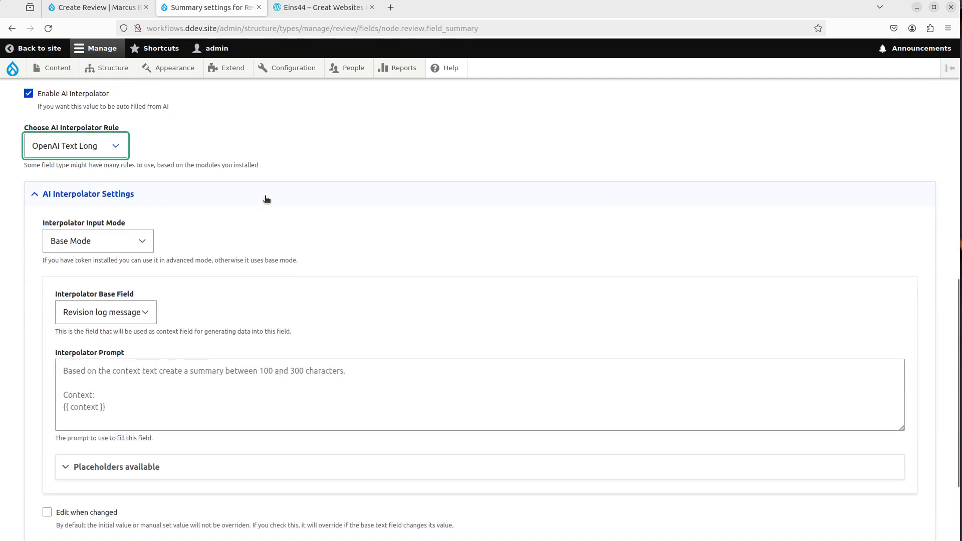
Set the Summary field's Interpolator Input Mode to Advanced Mode (Token).
{"action": "scroll", "coordinate": [269, 206], "scroll_direction": "down", "scroll_amount": 3}
{"action": "left_click", "coordinate": [140, 205]}
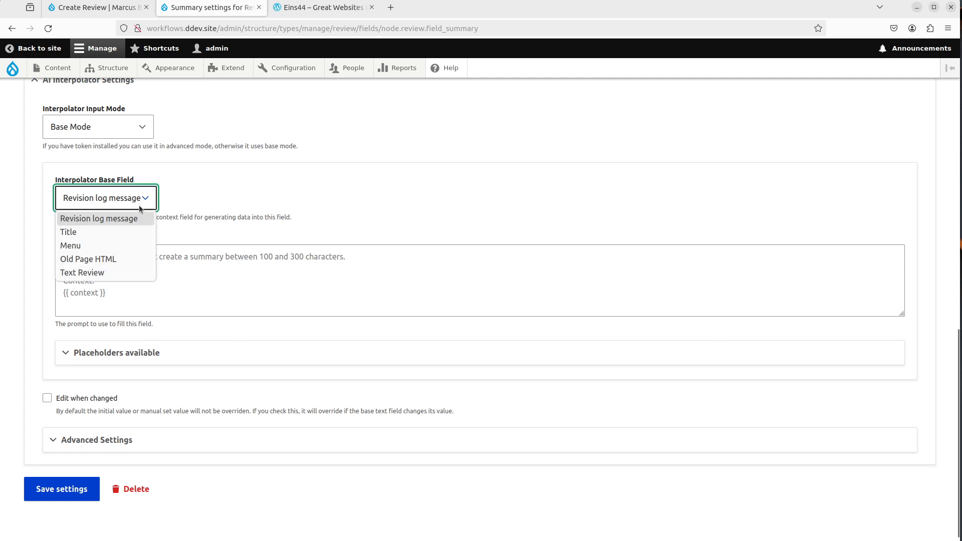
{"action": "left_click", "coordinate": [116, 134]}
{"action": "left_click", "coordinate": [113, 157]}
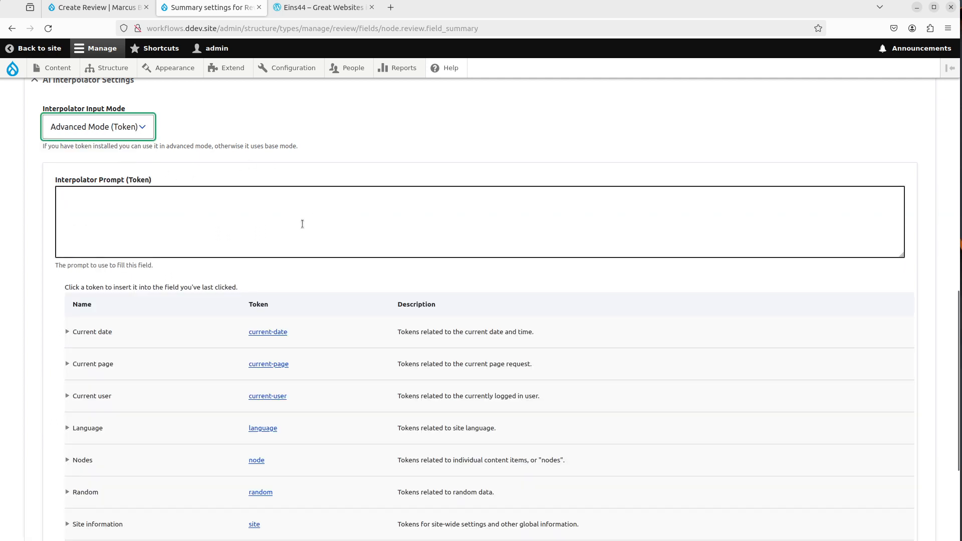
Expand the Nodes tokens and start the Summary field's token prompt with "For the restaurant".
{"action": "scroll", "coordinate": [195, 350], "scroll_direction": "down", "scroll_amount": 2}
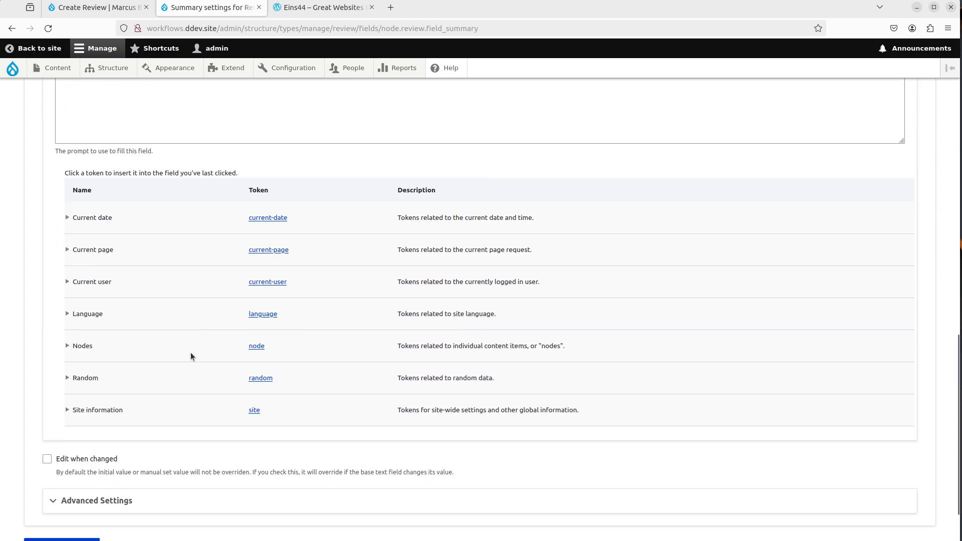
{"action": "scroll", "coordinate": [190, 353], "scroll_direction": "up", "scroll_amount": 1}
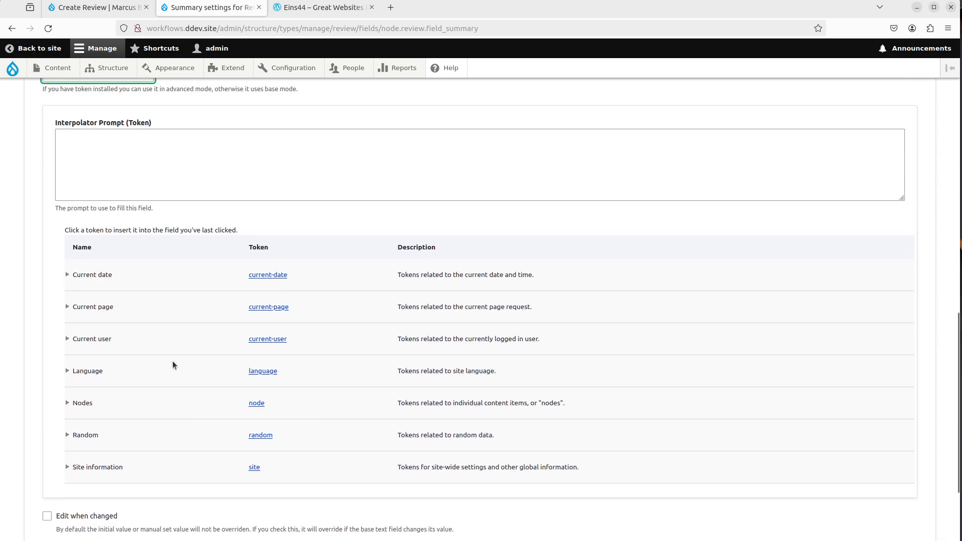
{"action": "left_click", "coordinate": [67, 403]}
{"action": "scroll", "coordinate": [174, 124], "scroll_direction": "down", "scroll_amount": 1}
{"action": "left_click", "coordinate": [175, 124]}
{"action": "scroll", "coordinate": [174, 124], "scroll_direction": "up", "scroll_amount": 2}
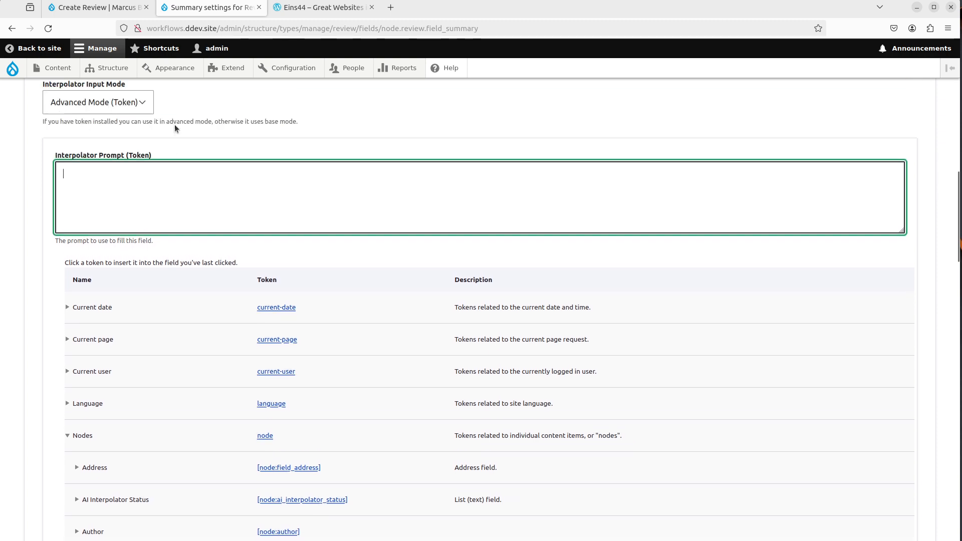
{"action": "type", "text": "For the restauran"}
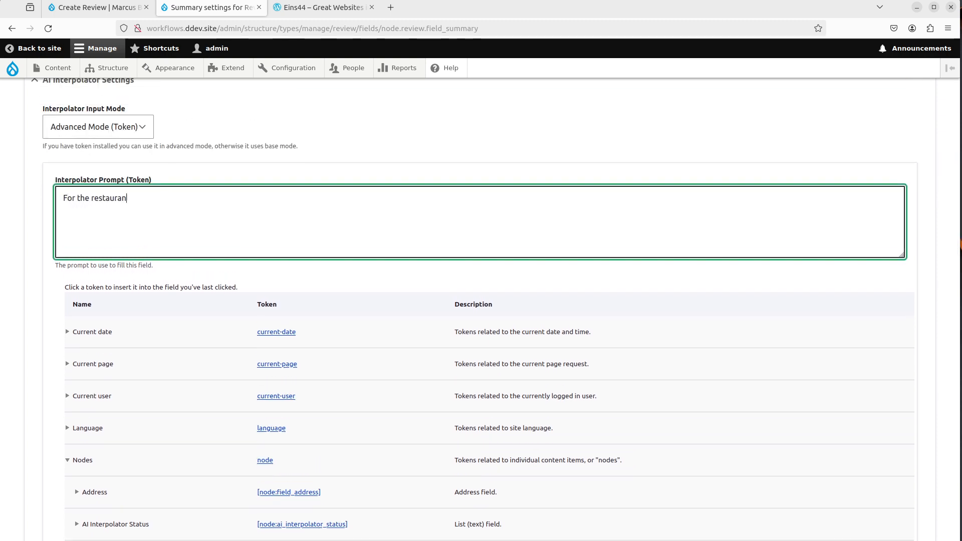
{"action": "type", "text": "t"}
Insert the [node:title] token after "For the restaurant" in the Summary prompt.
{"action": "scroll", "coordinate": [143, 293], "scroll_direction": "down", "scroll_amount": 3}
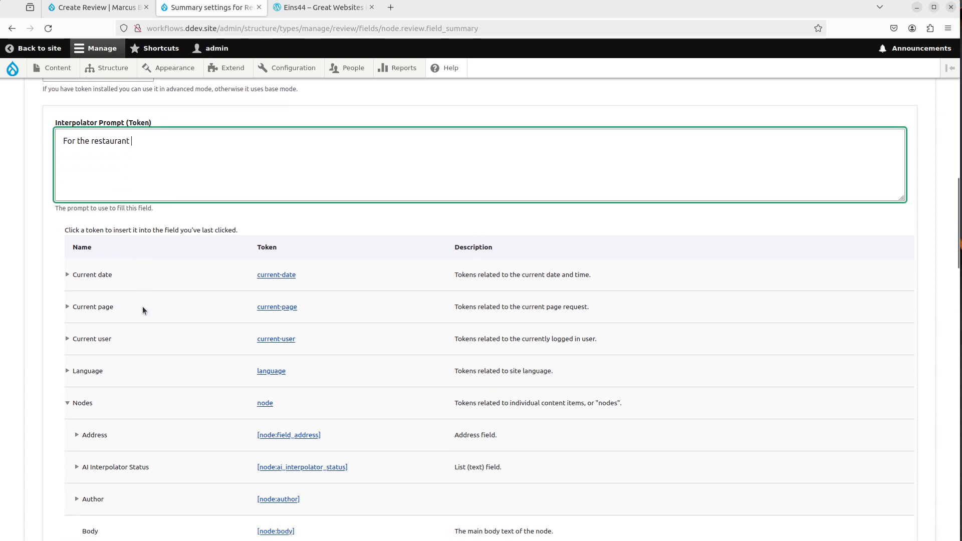
{"action": "scroll", "coordinate": [169, 399], "scroll_direction": "down", "scroll_amount": 11}
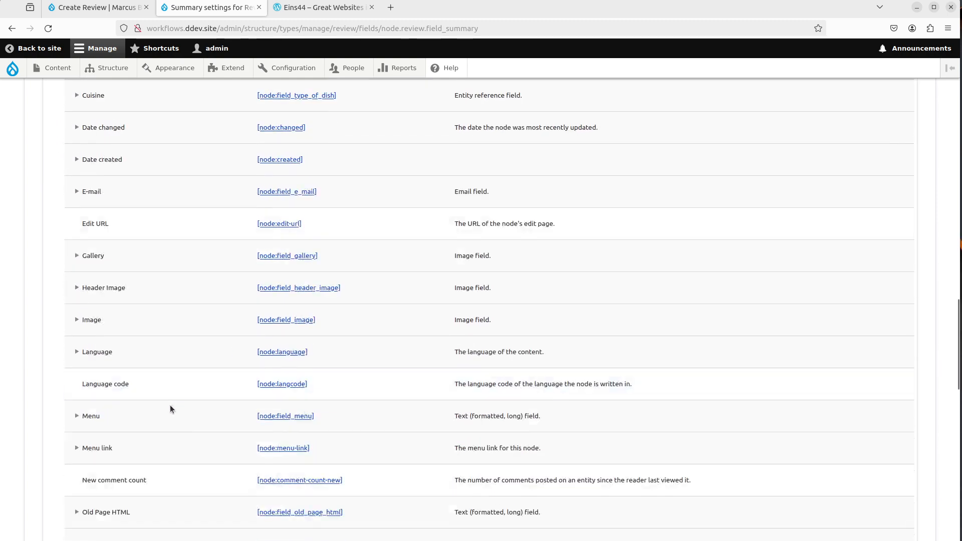
{"action": "scroll", "coordinate": [215, 421], "scroll_direction": "down", "scroll_amount": 4}
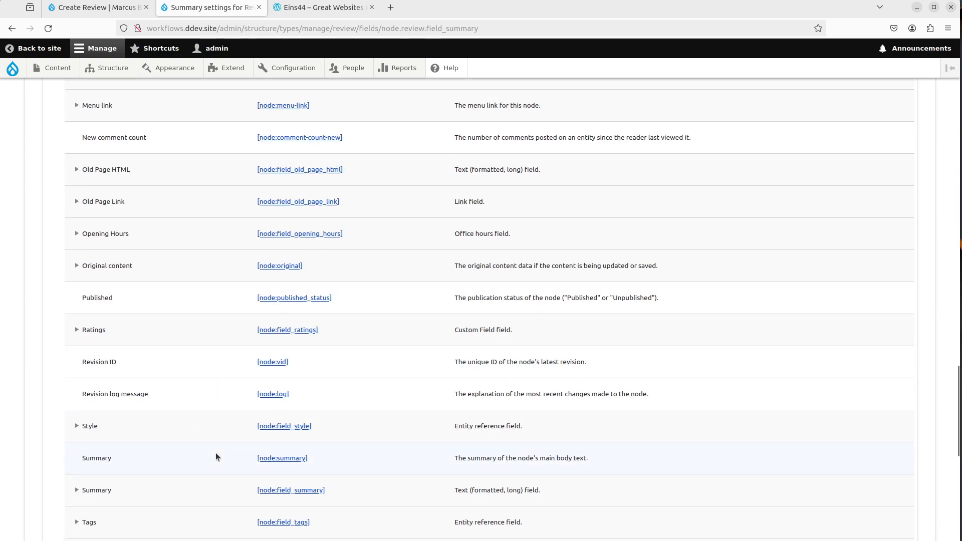
{"action": "scroll", "coordinate": [216, 453], "scroll_direction": "down", "scroll_amount": 1}
{"action": "scroll", "coordinate": [233, 467], "scroll_direction": "down", "scroll_amount": 1}
{"action": "left_click", "coordinate": [275, 505]}
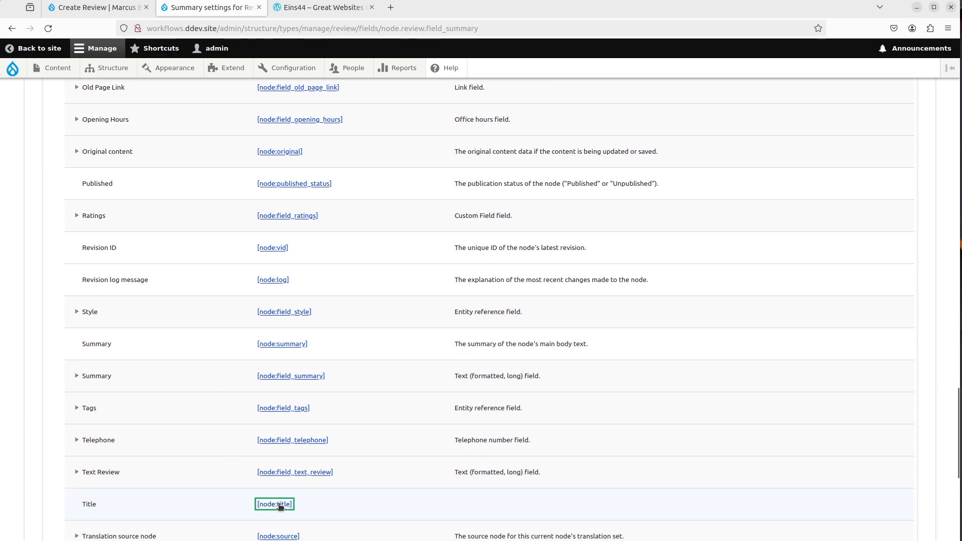
{"action": "scroll", "coordinate": [180, 417], "scroll_direction": "up", "scroll_amount": 20}
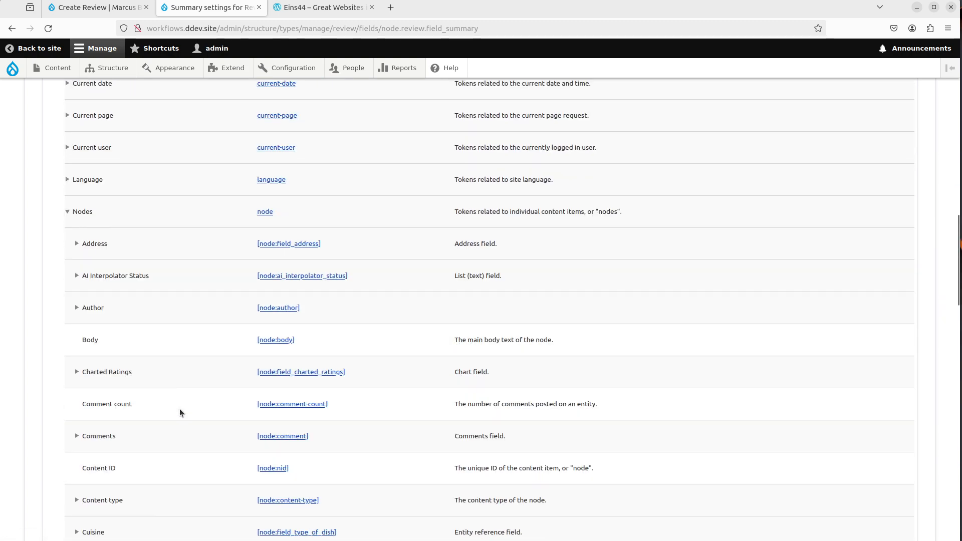
Continue the prompt with "with the following context, write a summary that is one paragraphs with two sentences up to 150 characters." and a "Context:" line.
{"action": "left_click", "coordinate": [215, 399]}
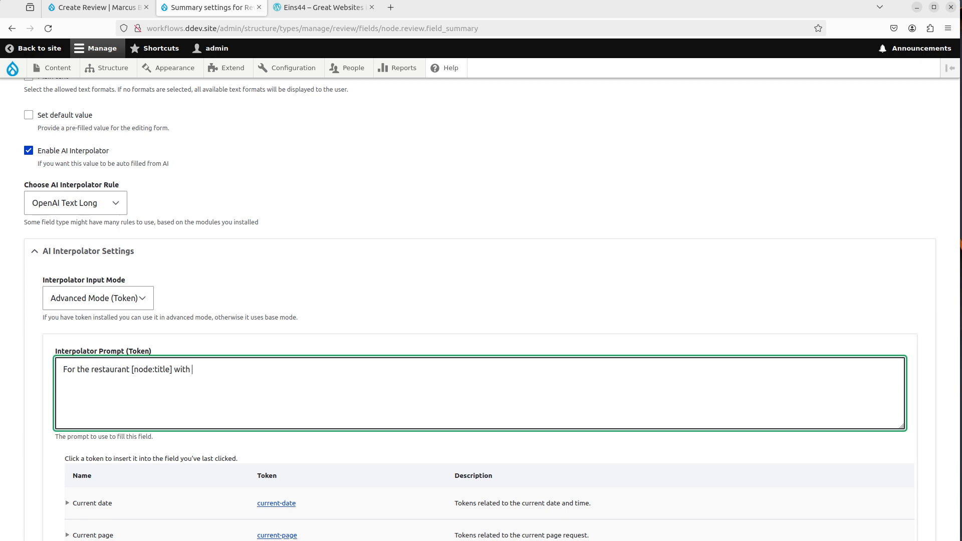
{"action": "type", "text": "with the following context, write a summary that is one paragraphs with two"}
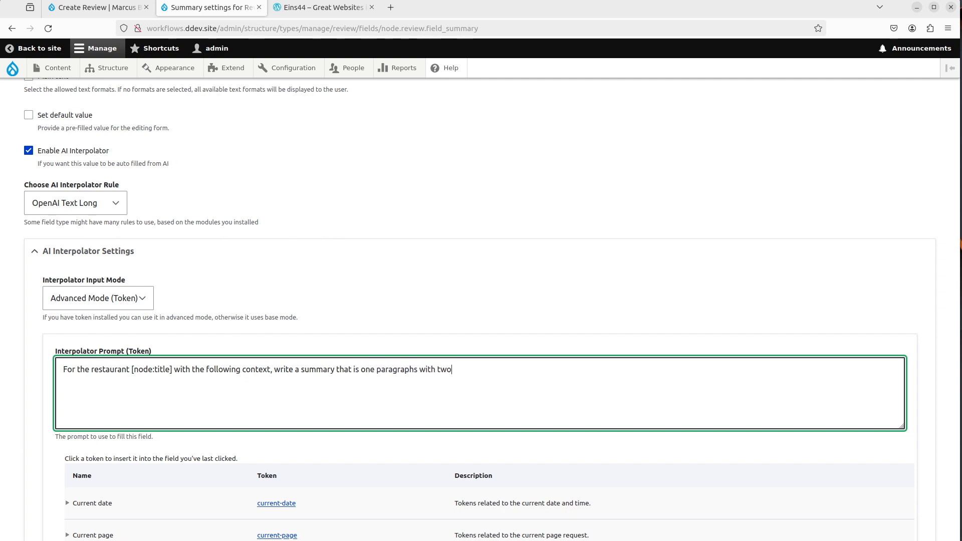
{"action": "type", "text": "nces up to 150 characters."}
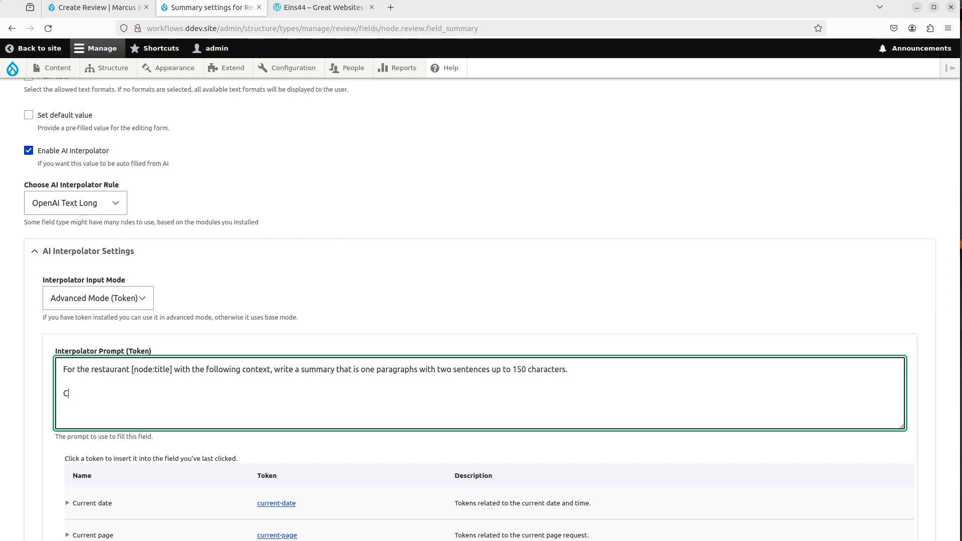
{"action": "type", "text": "ext:"}
Expand the Old Page HTML tokens and insert [node:field_old_page_html:value] as the context in the Summary prompt.
{"action": "scroll", "coordinate": [194, 438], "scroll_direction": "down", "scroll_amount": 12}
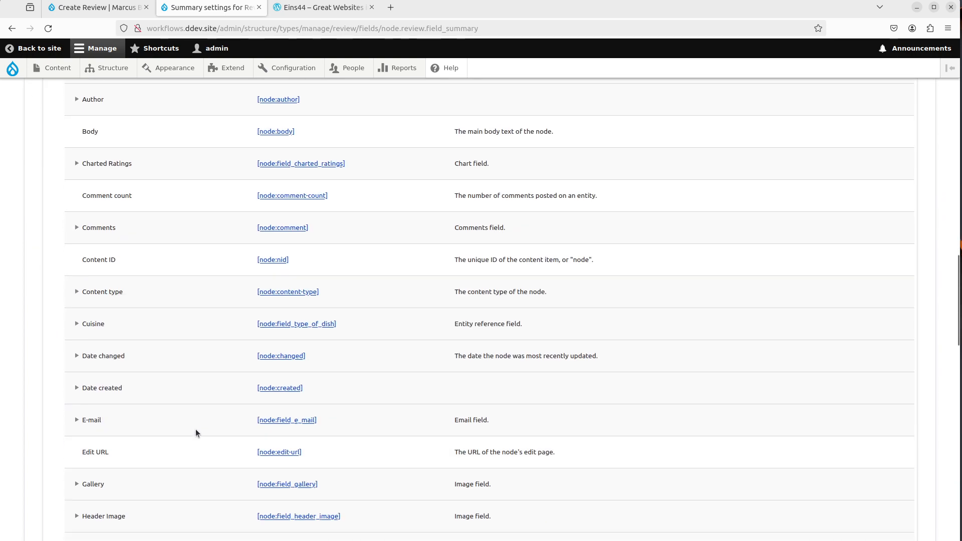
{"action": "scroll", "coordinate": [201, 439], "scroll_direction": "down", "scroll_amount": 7}
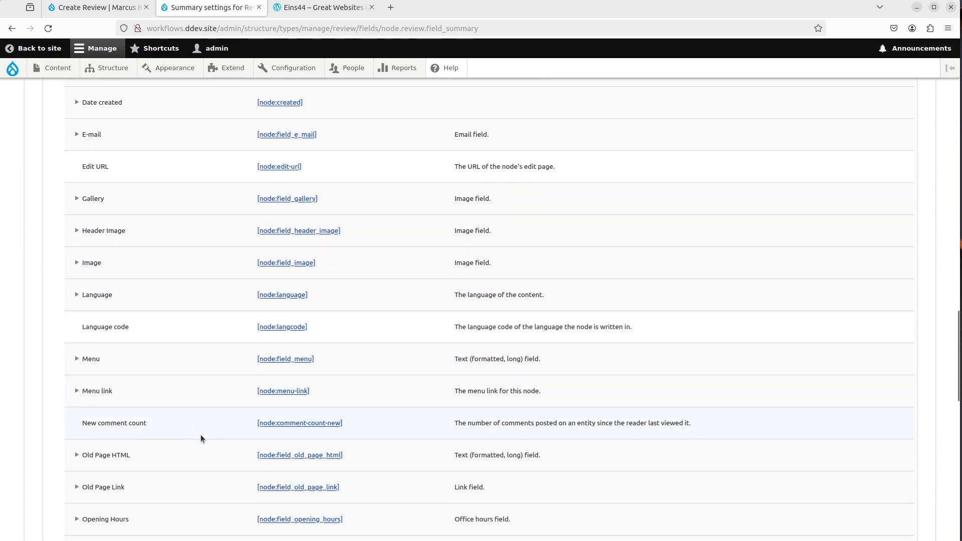
{"action": "scroll", "coordinate": [202, 439], "scroll_direction": "down", "scroll_amount": 1}
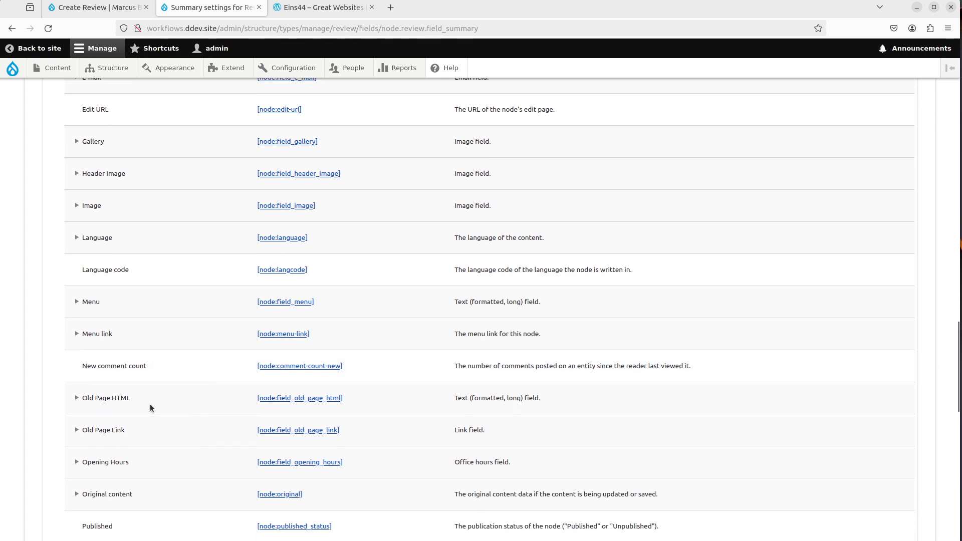
{"action": "left_click", "coordinate": [77, 398]}
{"action": "scroll", "coordinate": [87, 404], "scroll_direction": "down", "scroll_amount": 2}
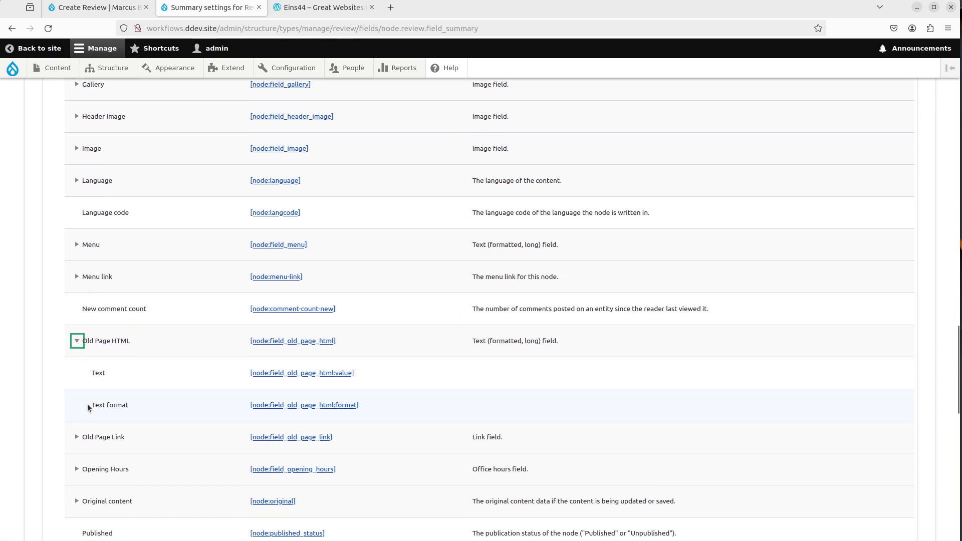
{"action": "left_click", "coordinate": [278, 372]}
{"action": "scroll", "coordinate": [146, 329], "scroll_direction": "up", "scroll_amount": 10}
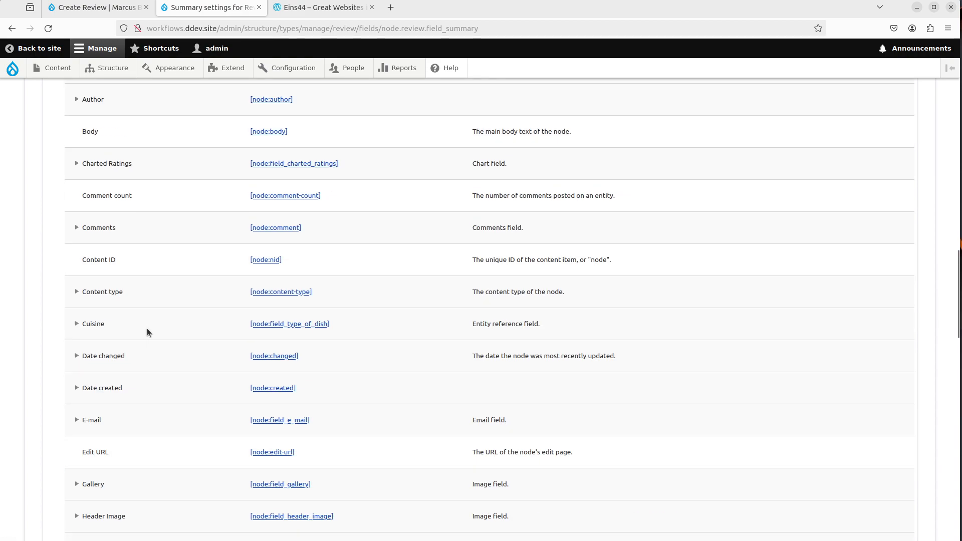
{"action": "scroll", "coordinate": [146, 329], "scroll_direction": "up", "scroll_amount": 5}
Check the OpenAI Model choices in the advanced settings, keep gpt-3.5-turbo and save the Summary field settings.
{"action": "scroll", "coordinate": [161, 378], "scroll_direction": "down", "scroll_amount": 15}
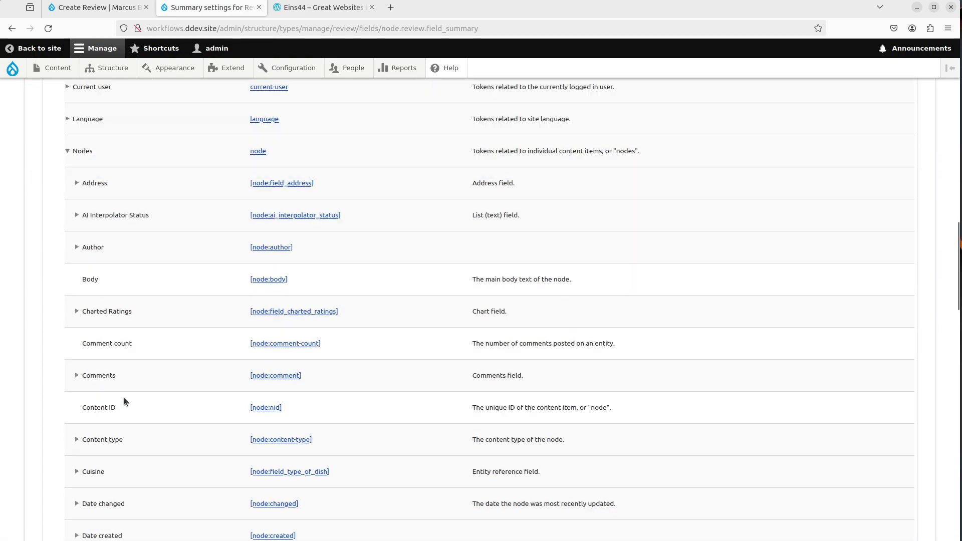
{"action": "scroll", "coordinate": [124, 398], "scroll_direction": "down", "scroll_amount": 10}
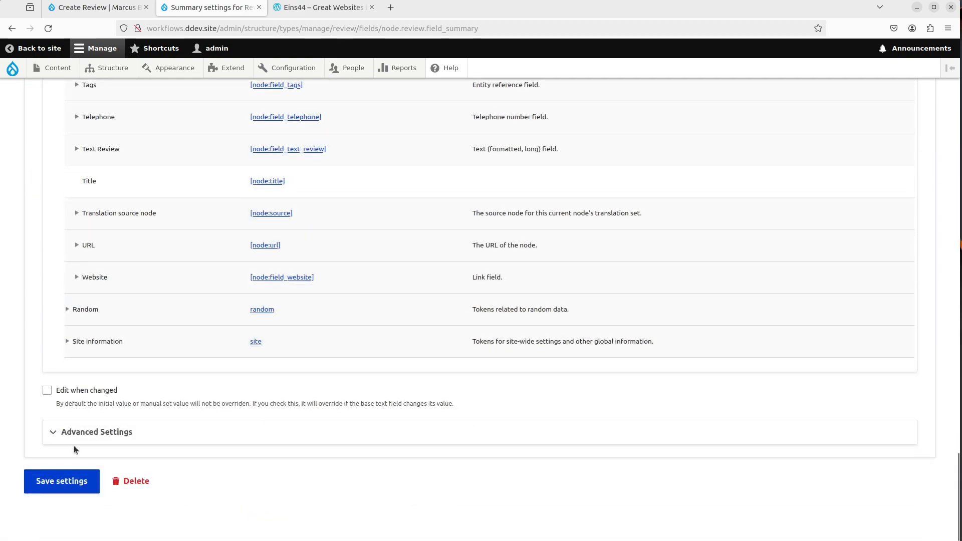
{"action": "left_click", "coordinate": [74, 436]}
{"action": "scroll", "coordinate": [71, 389], "scroll_direction": "down", "scroll_amount": 5}
{"action": "left_click", "coordinate": [94, 335]}
{"action": "left_click", "coordinate": [104, 391]}
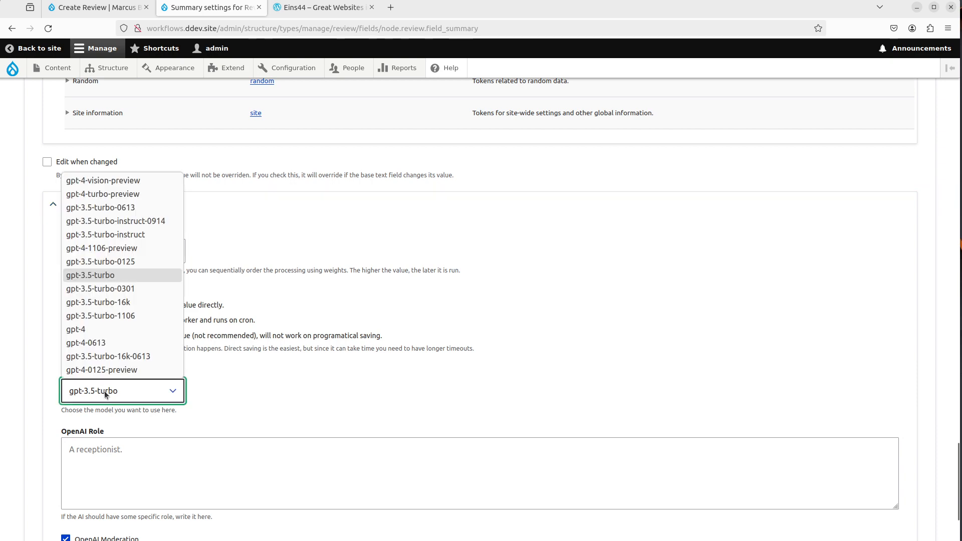
{"action": "left_click", "coordinate": [105, 391]}
{"action": "left_click", "coordinate": [41, 402]}
{"action": "scroll", "coordinate": [41, 402], "scroll_direction": "down", "scroll_amount": 2}
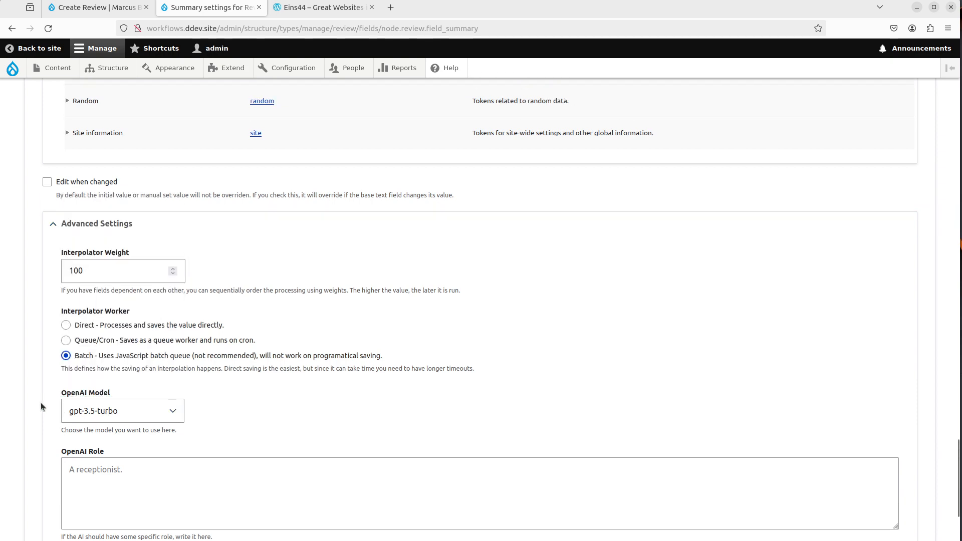
{"action": "left_click", "coordinate": [55, 493]}
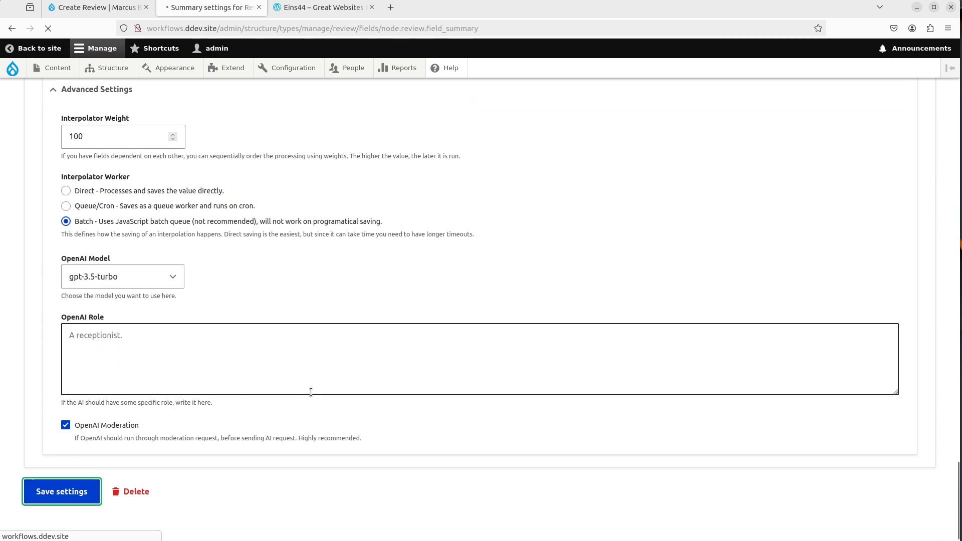
Open the Telephone field's settings from the Review field list and enable the AI Interpolator for it.
{"action": "scroll", "coordinate": [425, 380], "scroll_direction": "down", "scroll_amount": 8}
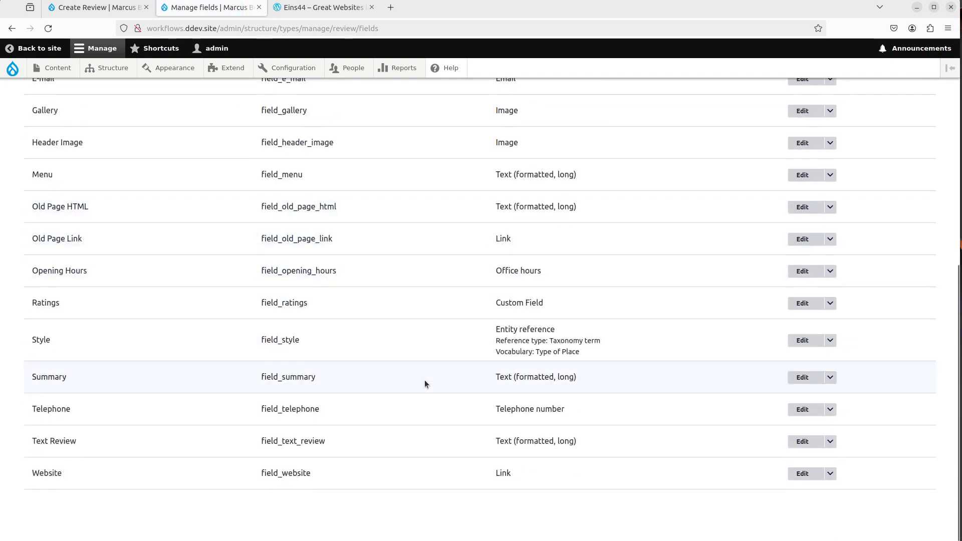
{"action": "left_click", "coordinate": [803, 410]}
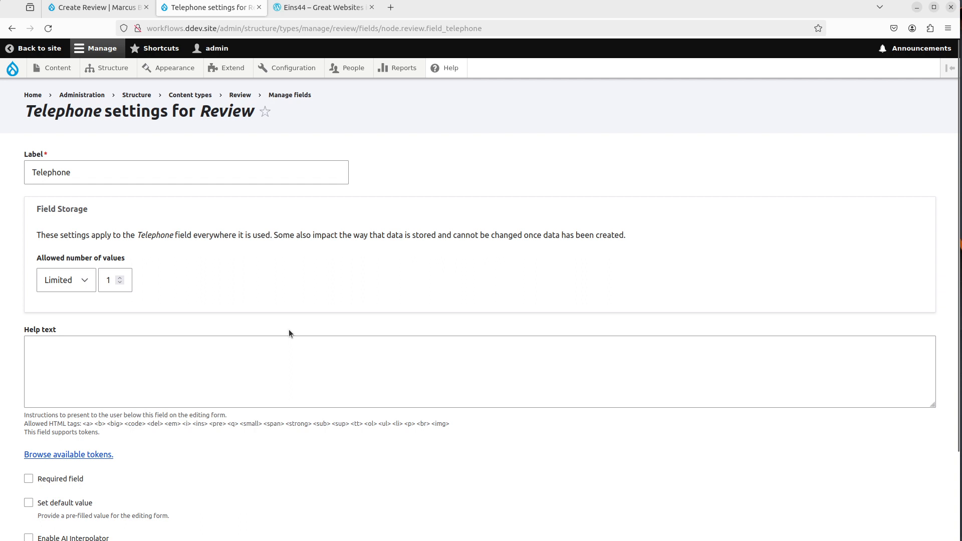
{"action": "scroll", "coordinate": [289, 329], "scroll_direction": "down", "scroll_amount": 2}
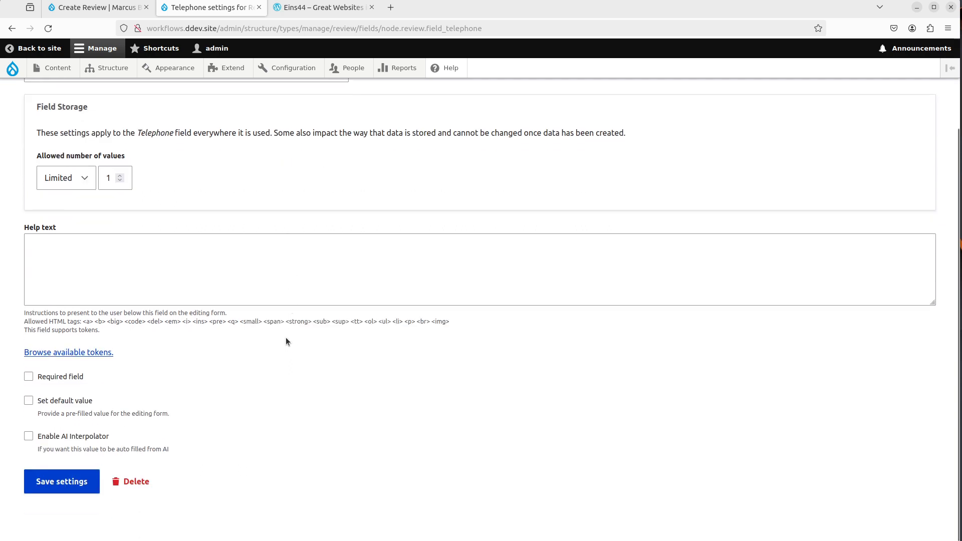
{"action": "left_click", "coordinate": [86, 434]}
{"action": "scroll", "coordinate": [220, 412], "scroll_direction": "down", "scroll_amount": 2}
{"action": "scroll", "coordinate": [220, 410], "scroll_direction": "down", "scroll_amount": 1}
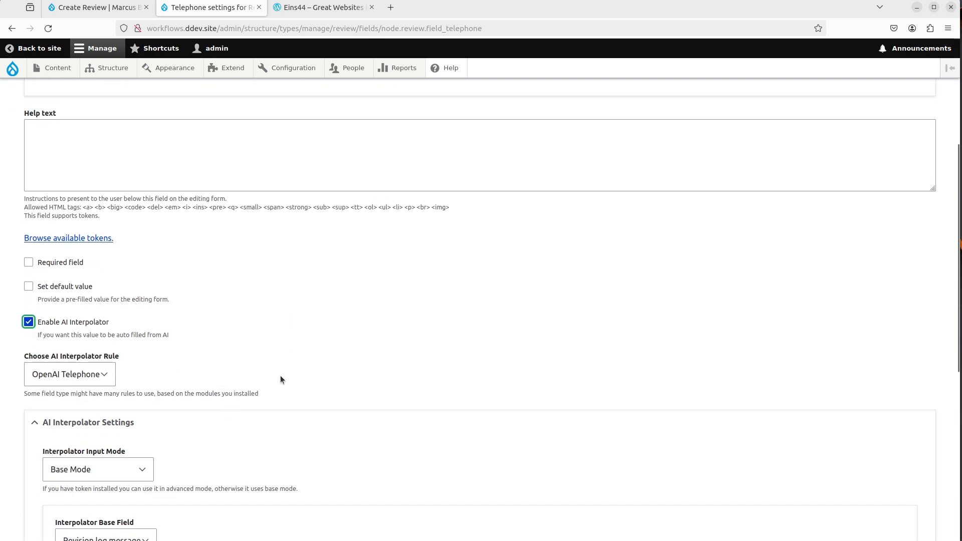
Check the Eins44 WordPress review for the restaurant's telephone number and how it is written in the contact paragraph.
{"action": "key", "text": "ctrl+Tab"}
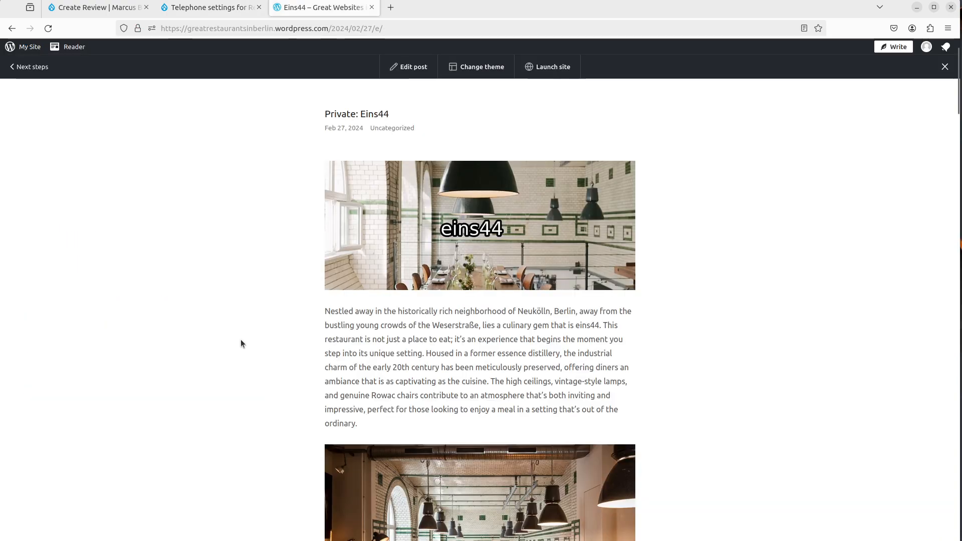
{"action": "scroll", "coordinate": [240, 343], "scroll_direction": "down", "scroll_amount": 8}
{"action": "scroll", "coordinate": [241, 343], "scroll_direction": "down", "scroll_amount": 12}
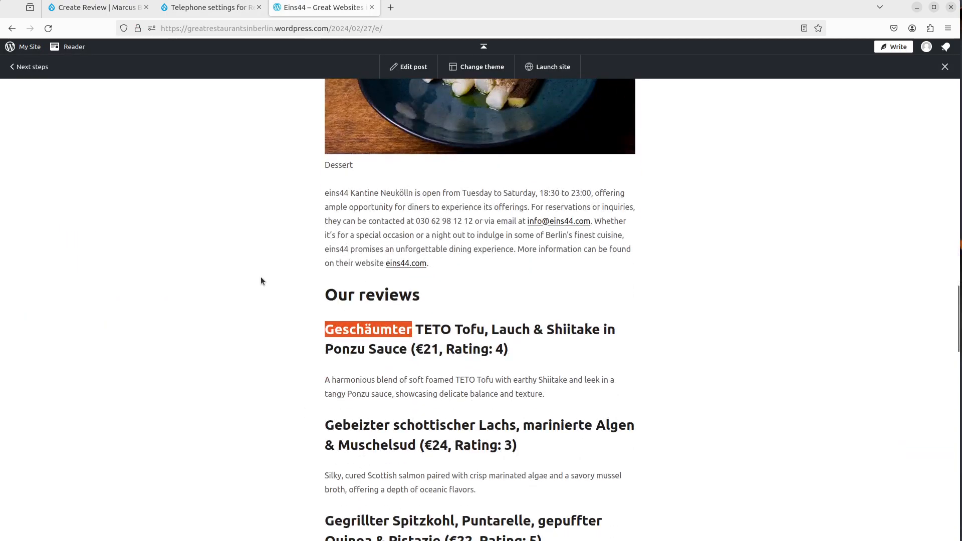
{"action": "scroll", "coordinate": [264, 247], "scroll_direction": "up", "scroll_amount": 8}
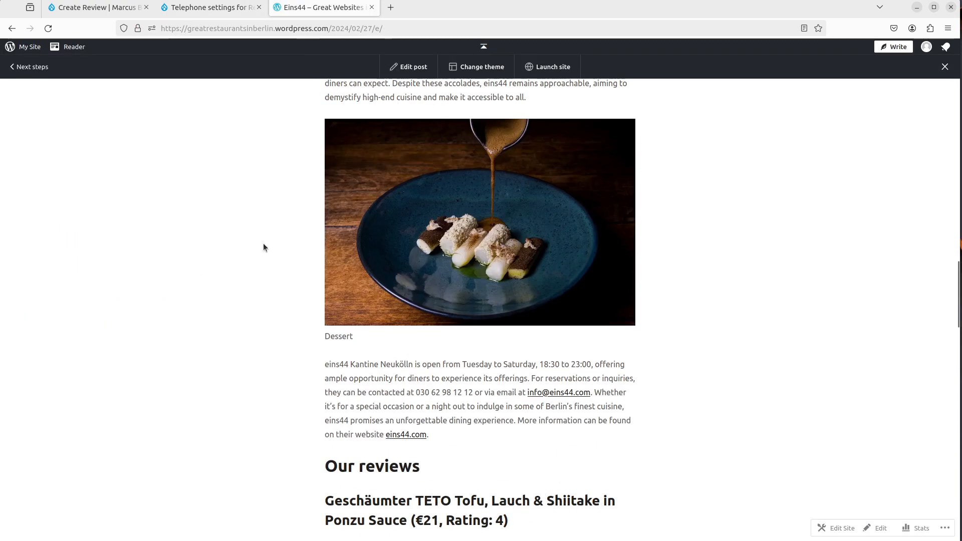
{"action": "scroll", "coordinate": [264, 247], "scroll_direction": "down", "scroll_amount": 8}
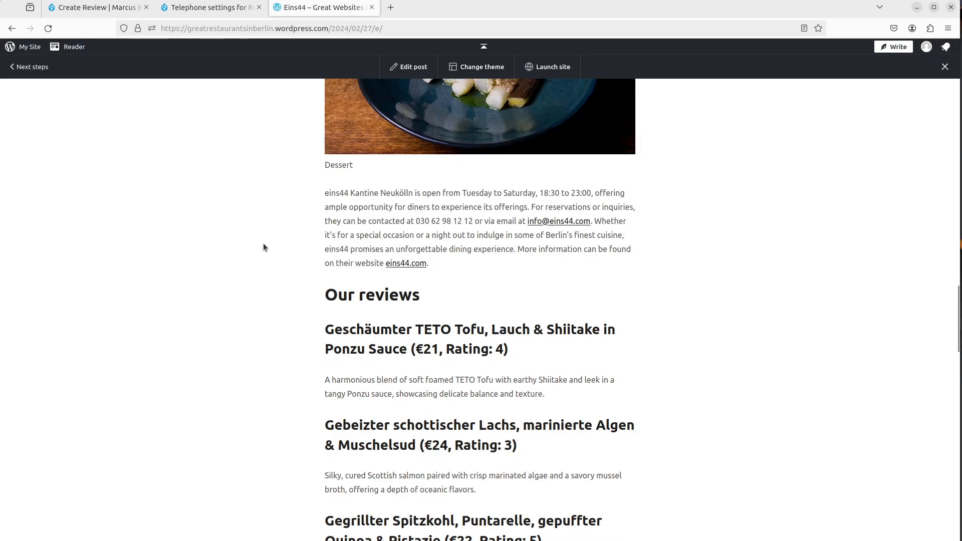
{"action": "scroll", "coordinate": [264, 247], "scroll_direction": "down", "scroll_amount": 15}
{"action": "scroll", "coordinate": [264, 247], "scroll_direction": "down", "scroll_amount": 8}
{"action": "scroll", "coordinate": [264, 247], "scroll_direction": "up", "scroll_amount": 20}
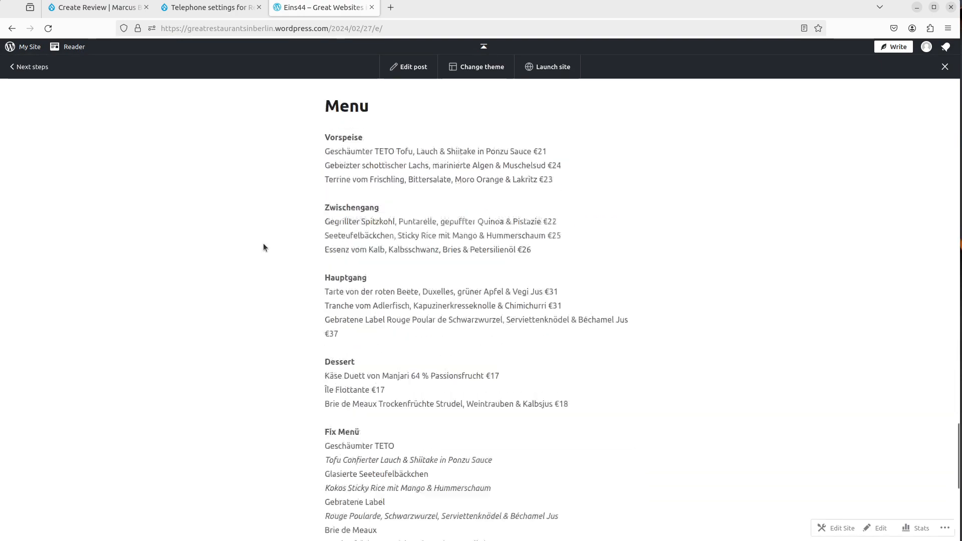
{"action": "scroll", "coordinate": [264, 248], "scroll_direction": "up", "scroll_amount": 3}
{"action": "scroll", "coordinate": [264, 248], "scroll_direction": "down", "scroll_amount": 18}
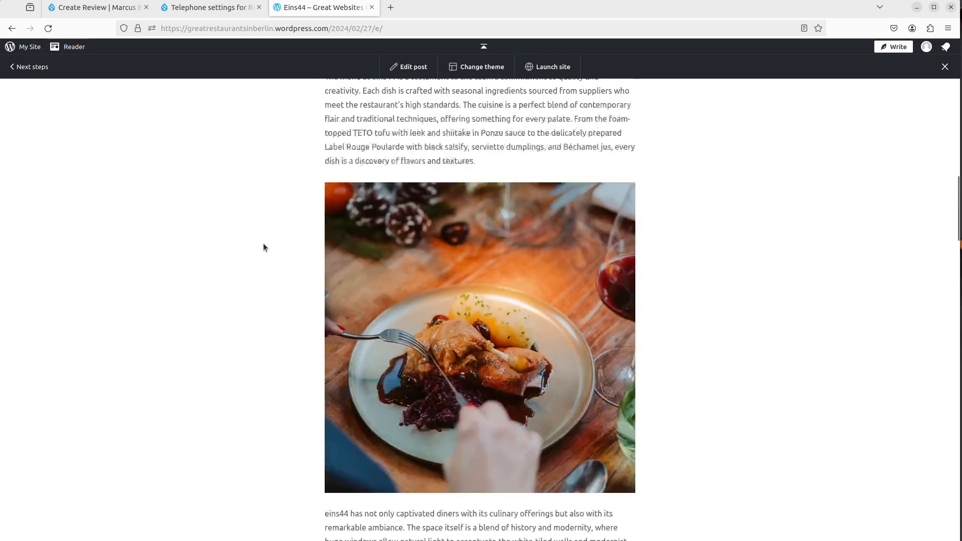
{"action": "scroll", "coordinate": [265, 247], "scroll_direction": "down", "scroll_amount": 1}
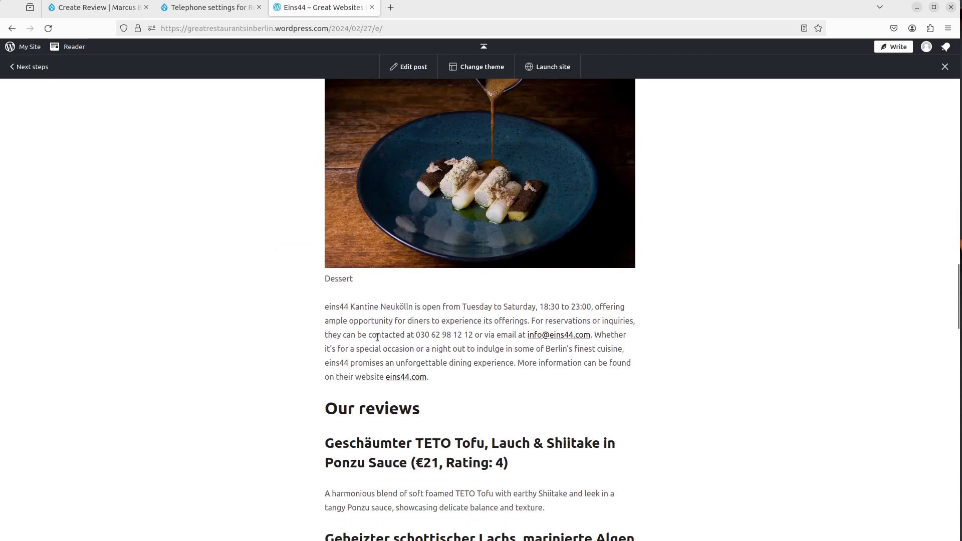
{"action": "left_click_drag", "start_coordinate": [419, 335], "coordinate": [466, 334]}
{"action": "left_click", "coordinate": [466, 334]}
Fill the Telephone prompt with its placeholder text, "Based on the context text return all telephone numbers listed with a country code added.", including the {{ context }} lines.
{"action": "left_click", "coordinate": [212, 15]}
{"action": "scroll", "coordinate": [212, 257], "scroll_direction": "up", "scroll_amount": 3}
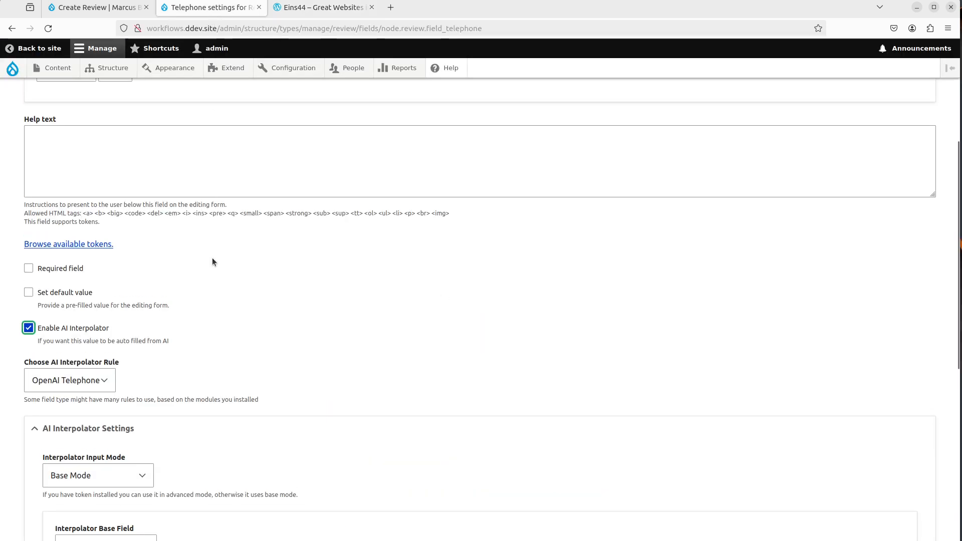
{"action": "scroll", "coordinate": [212, 258], "scroll_direction": "down", "scroll_amount": 7}
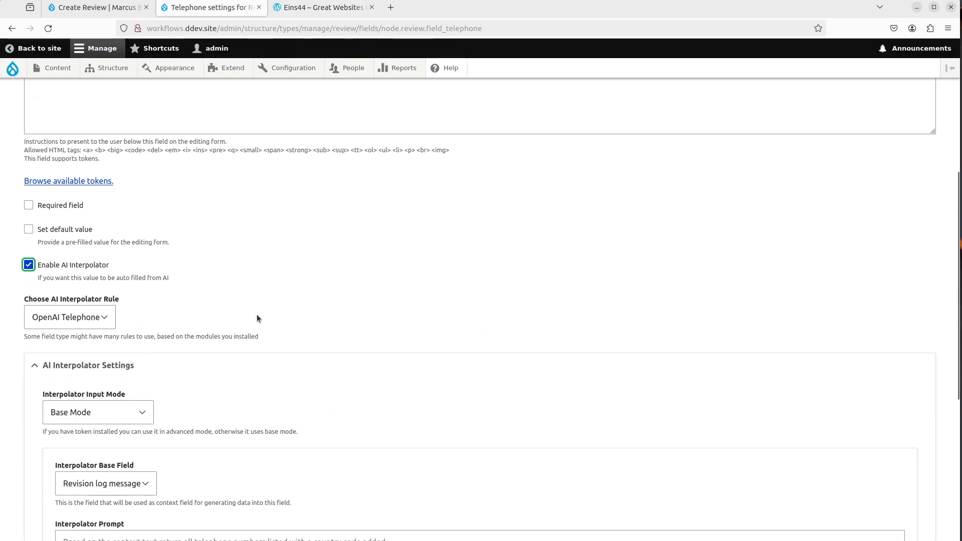
{"action": "right_click", "coordinate": [177, 420]}
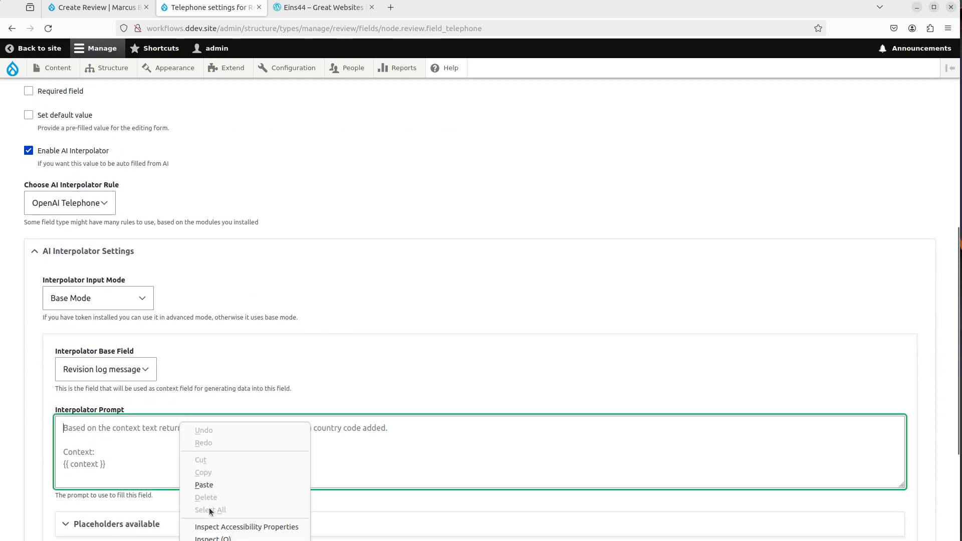
{"action": "left_click", "coordinate": [213, 538]}
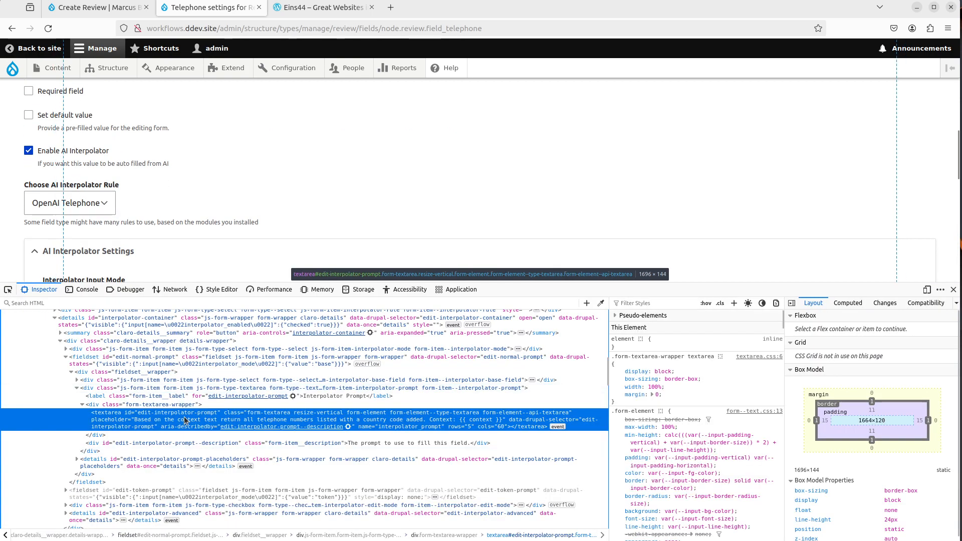
{"action": "double_click", "coordinate": [184, 420]}
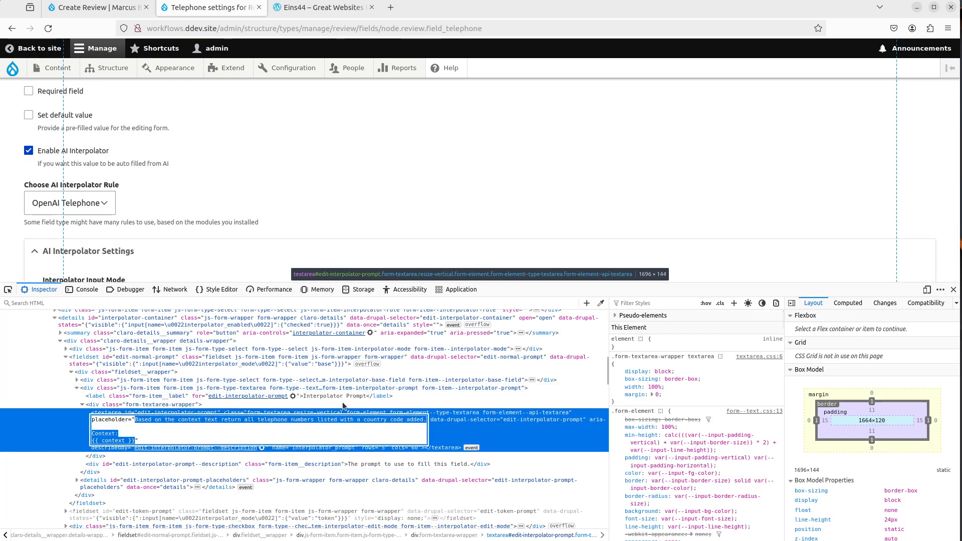
{"action": "left_click", "coordinate": [953, 289]}
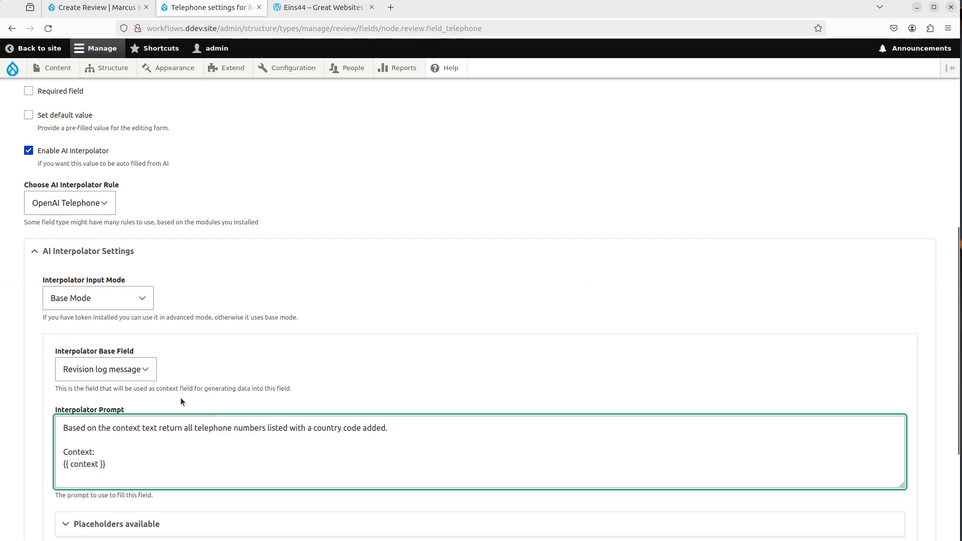
Set the Telephone field's Interpolator Base Field to Old Page HTML.
{"action": "left_click", "coordinate": [115, 370]}
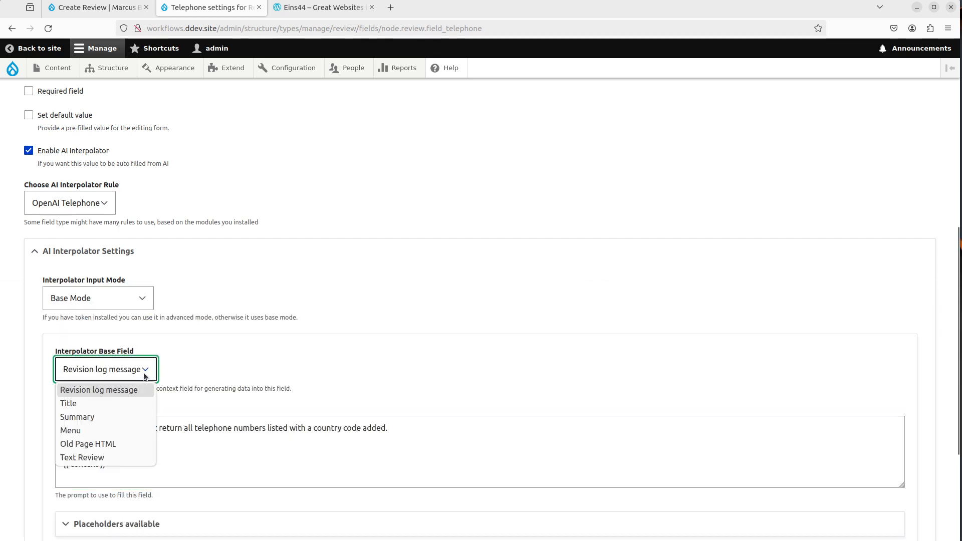
{"action": "left_click", "coordinate": [108, 444]}
{"action": "left_click", "coordinate": [248, 445]}
Set the Telephone field's OpenAI Model to gpt-4-turbo-preview in the advanced settings and save the field settings.
{"action": "scroll", "coordinate": [248, 477], "scroll_direction": "down", "scroll_amount": 3}
{"action": "left_click", "coordinate": [119, 451]}
{"action": "scroll", "coordinate": [119, 426], "scroll_direction": "down", "scroll_amount": 5}
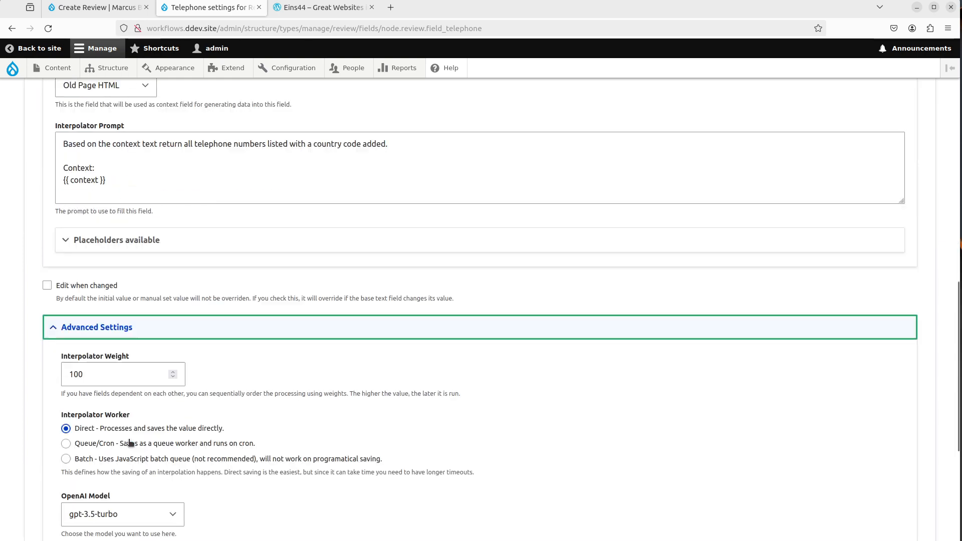
{"action": "left_click", "coordinate": [115, 398]}
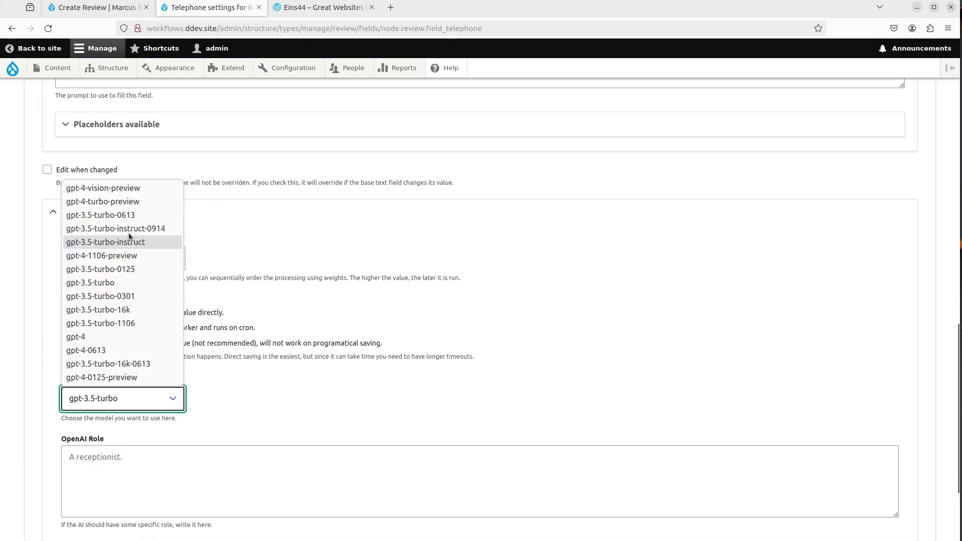
{"action": "left_click", "coordinate": [131, 203]}
{"action": "scroll", "coordinate": [34, 398], "scroll_direction": "down", "scroll_amount": 5}
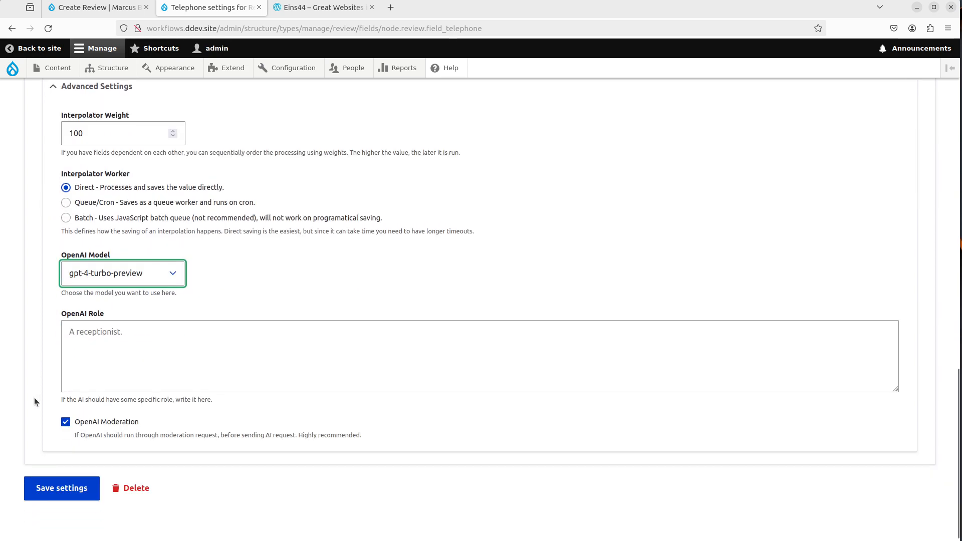
{"action": "left_click", "coordinate": [60, 482]}
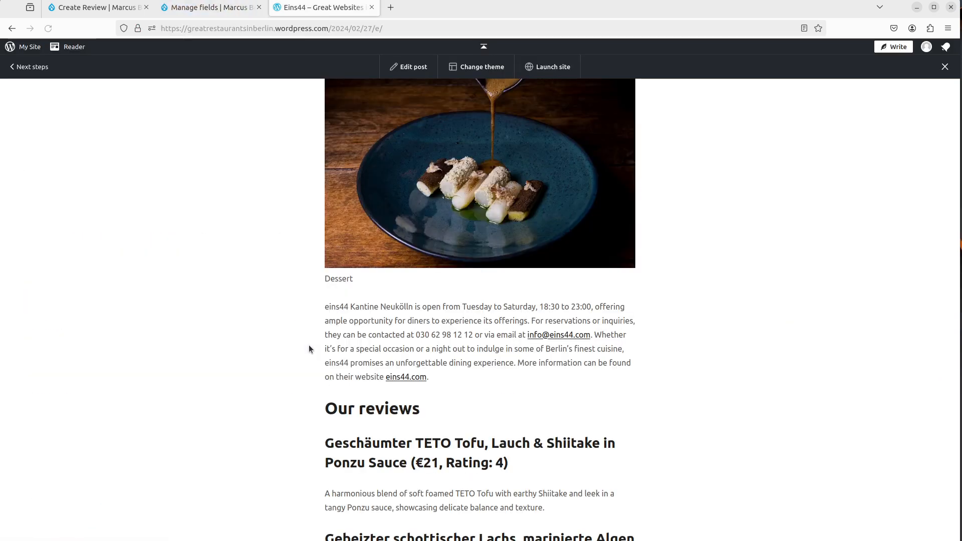
Open the Text Review field's settings from the Review field list and enable the AI Interpolator for it.
{"action": "scroll", "coordinate": [309, 330], "scroll_direction": "down", "scroll_amount": 3}
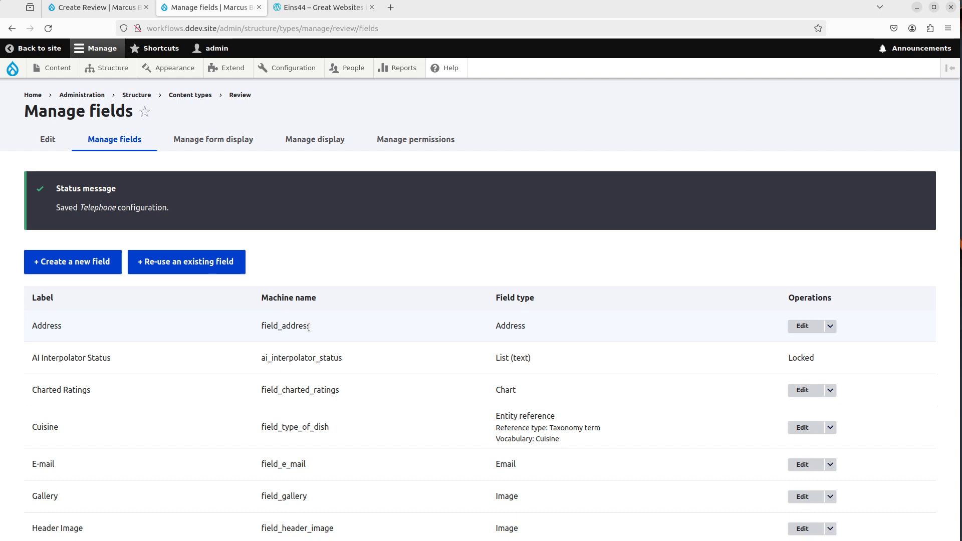
{"action": "scroll", "coordinate": [309, 327], "scroll_direction": "down", "scroll_amount": 5}
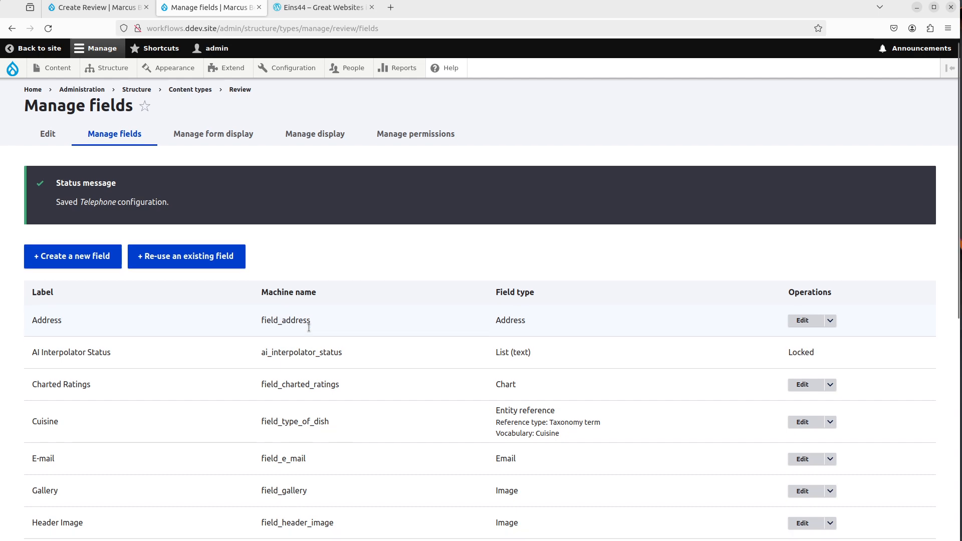
{"action": "scroll", "coordinate": [309, 326], "scroll_direction": "down", "scroll_amount": 2}
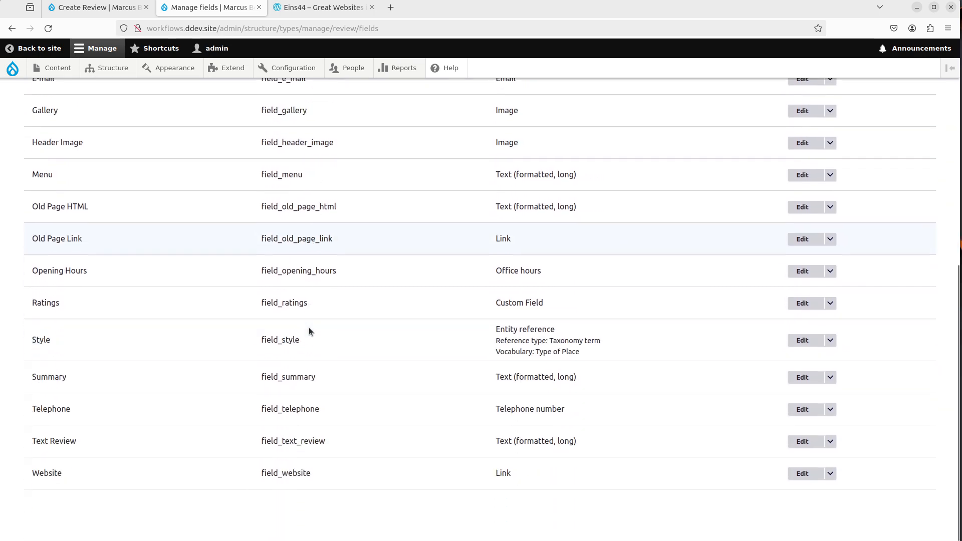
{"action": "left_click", "coordinate": [809, 443]}
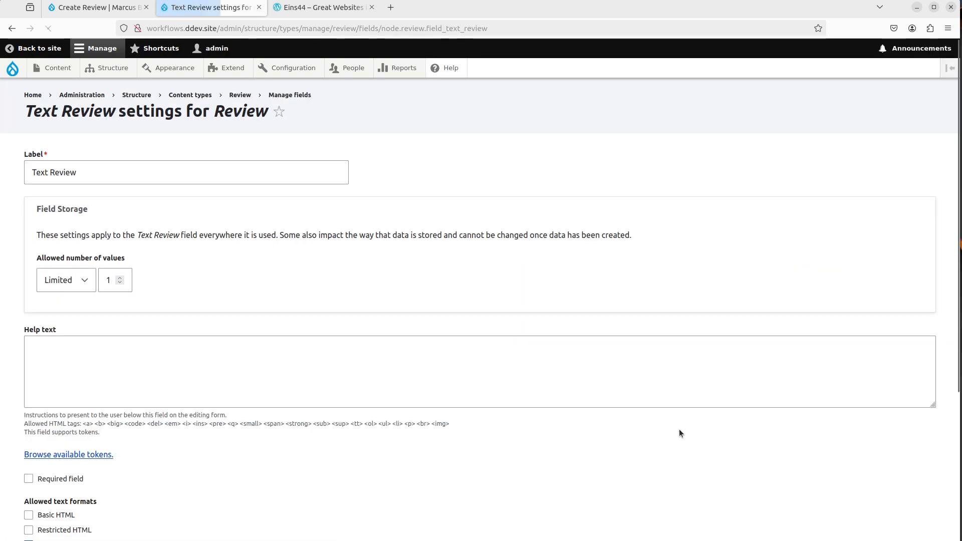
{"action": "scroll", "coordinate": [555, 473], "scroll_direction": "down", "scroll_amount": 3}
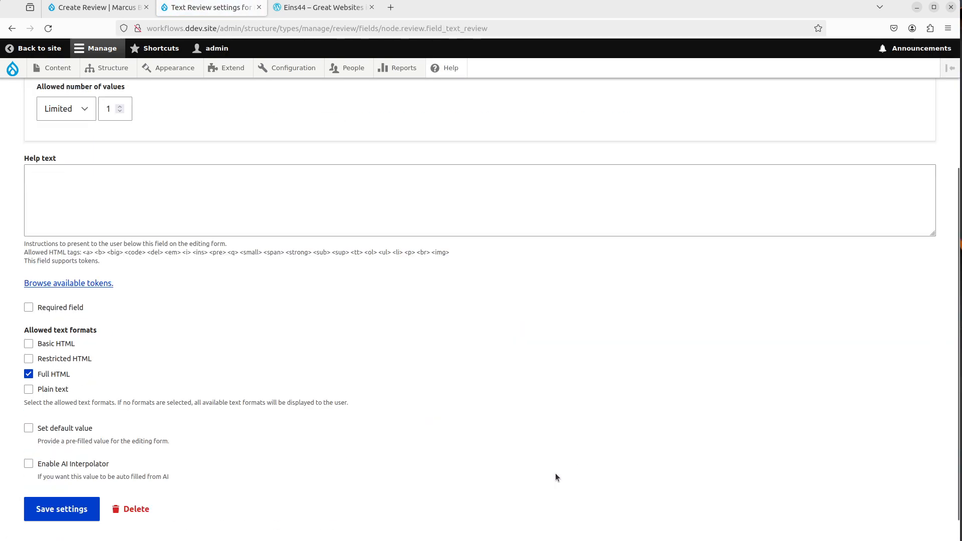
{"action": "scroll", "coordinate": [556, 474], "scroll_direction": "down", "scroll_amount": 1}
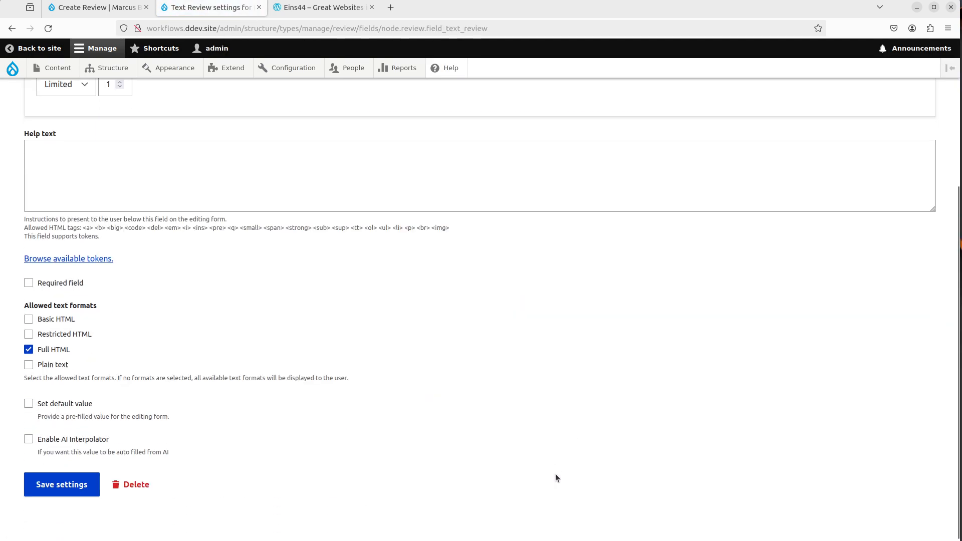
{"action": "left_click", "coordinate": [93, 436]}
Set the Text Review field's Interpolator Base Field to Old Page HTML.
{"action": "scroll", "coordinate": [189, 361], "scroll_direction": "down", "scroll_amount": 8}
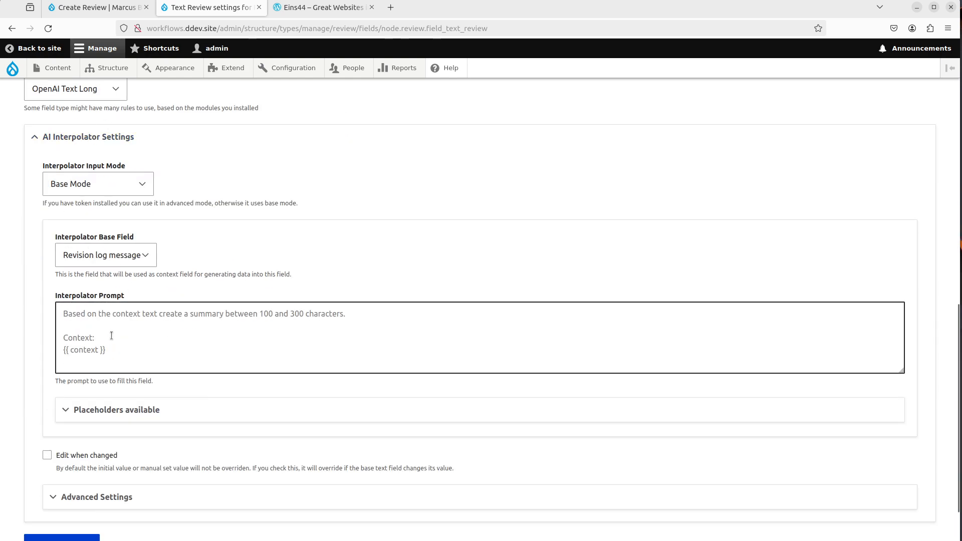
{"action": "scroll", "coordinate": [111, 336], "scroll_direction": "up", "scroll_amount": 1}
{"action": "left_click", "coordinate": [104, 315]}
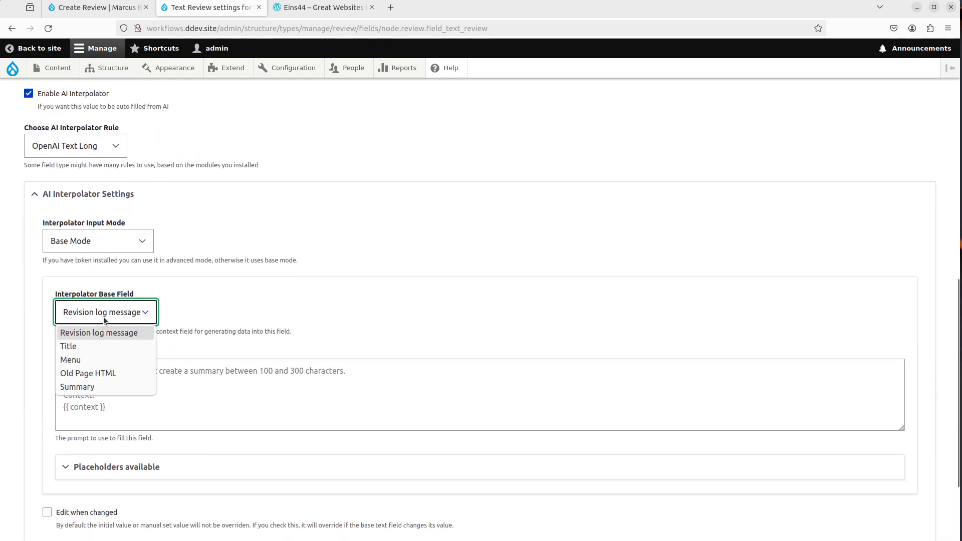
{"action": "left_click", "coordinate": [107, 373]}
Enter the Text Review prompt "Based on the context text, only get the textual review without any images or the menu.".
{"action": "left_click", "coordinate": [155, 393]}
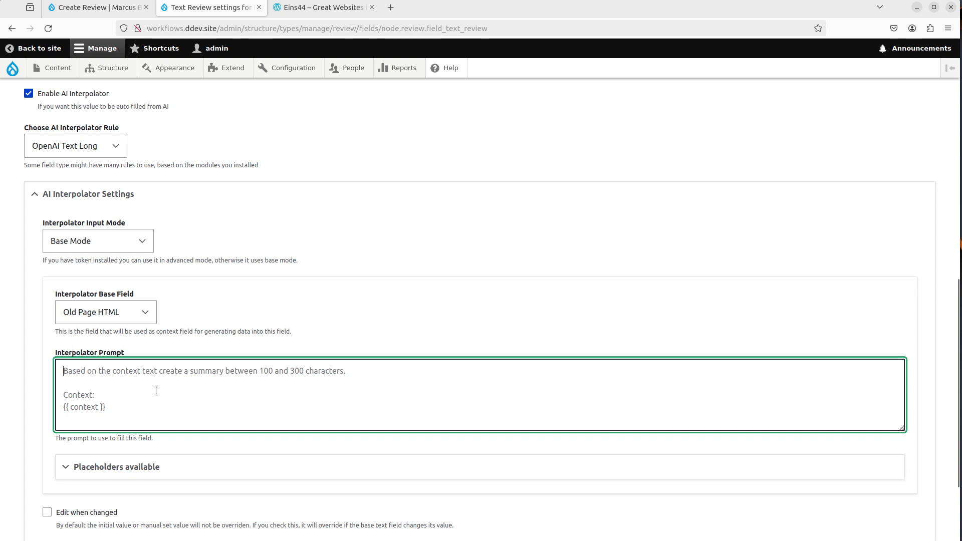
{"action": "type", "text": "Base"}
{"action": "type", "text": "xt text, only get the text"}
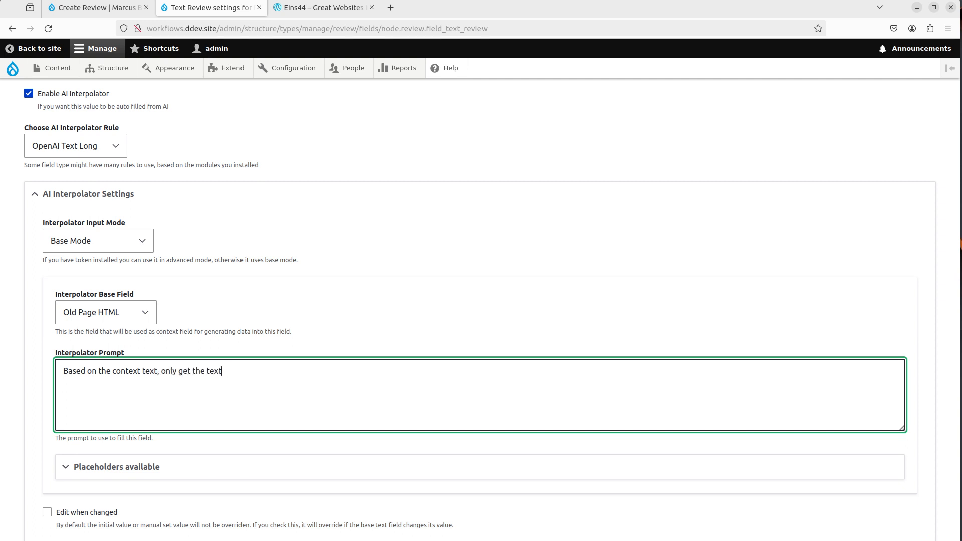
{"action": "type", "text": "ual review without any i"}
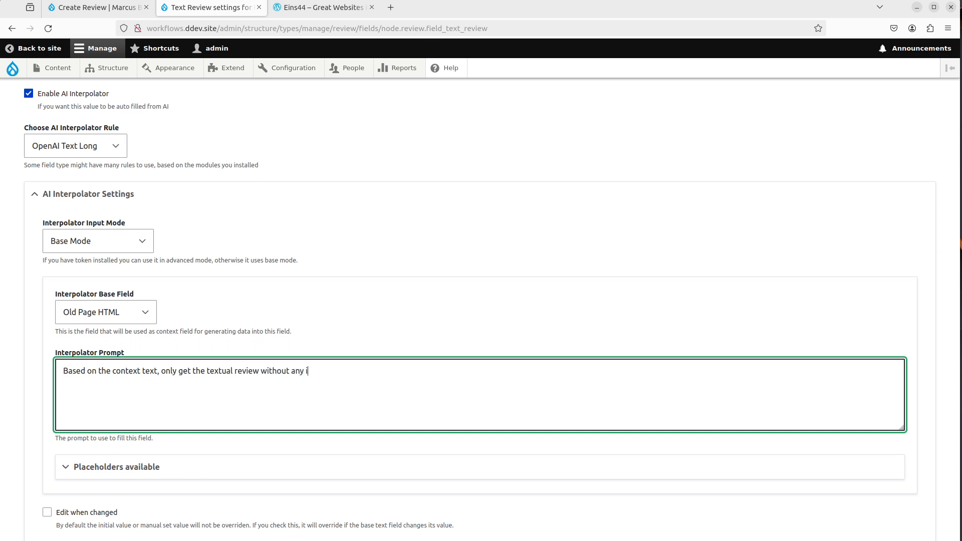
{"action": "type", "text": "mages or the menu."}
{"action": "scroll", "coordinate": [118, 375], "scroll_direction": "down", "scroll_amount": 3}
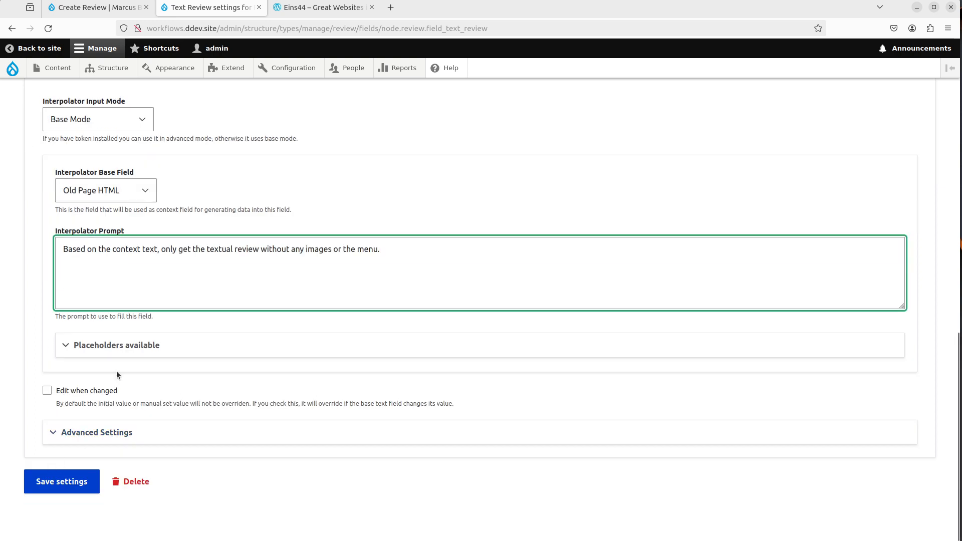
Show the available placeholders and add a "Context:" line followed by {{ context }} below the Text Review prompt's instruction.
{"action": "left_click", "coordinate": [122, 346]}
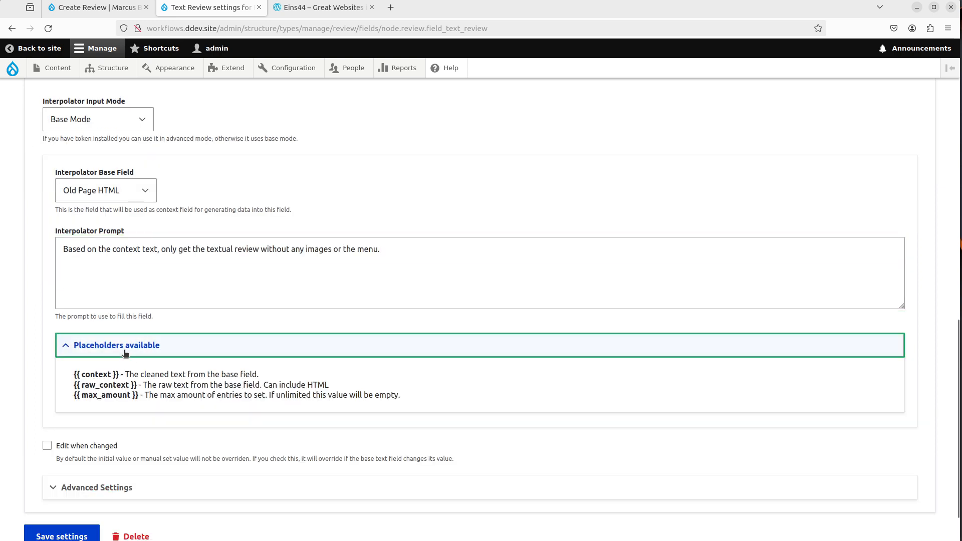
{"action": "left_click", "coordinate": [389, 249]}
{"action": "key", "text": "Return"}
{"action": "key", "text": "Return"}
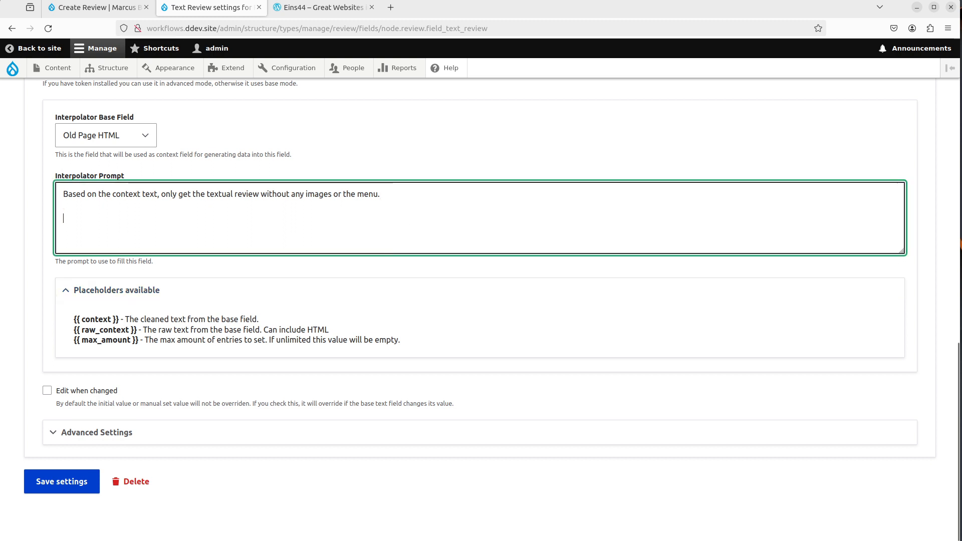
{"action": "type", "text": "Context:"}
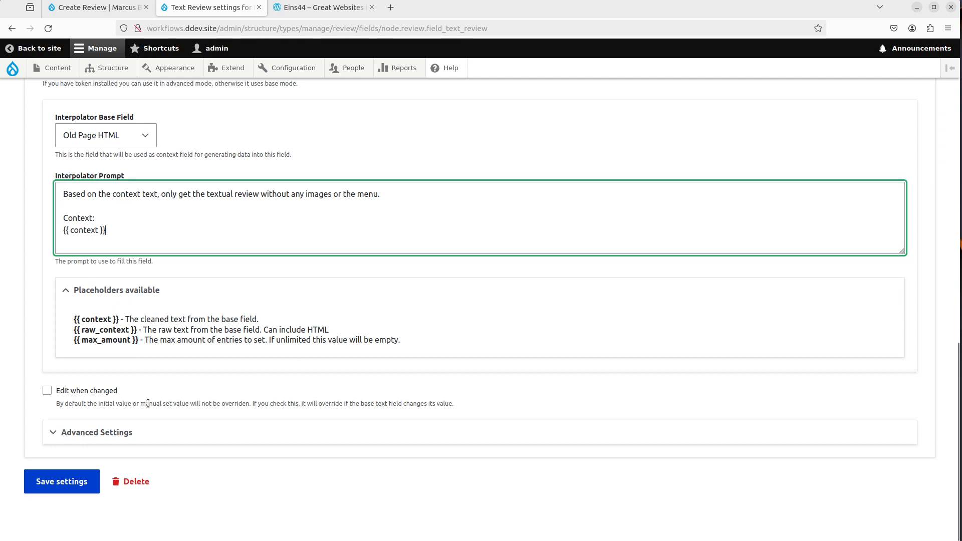
Set the Text Review field's Interpolator Worker to Batch and OpenAI Model to gpt-4-turbo-preview, and save the settings.
{"action": "left_click", "coordinate": [96, 432]}
{"action": "scroll", "coordinate": [168, 353], "scroll_direction": "down", "scroll_amount": 3}
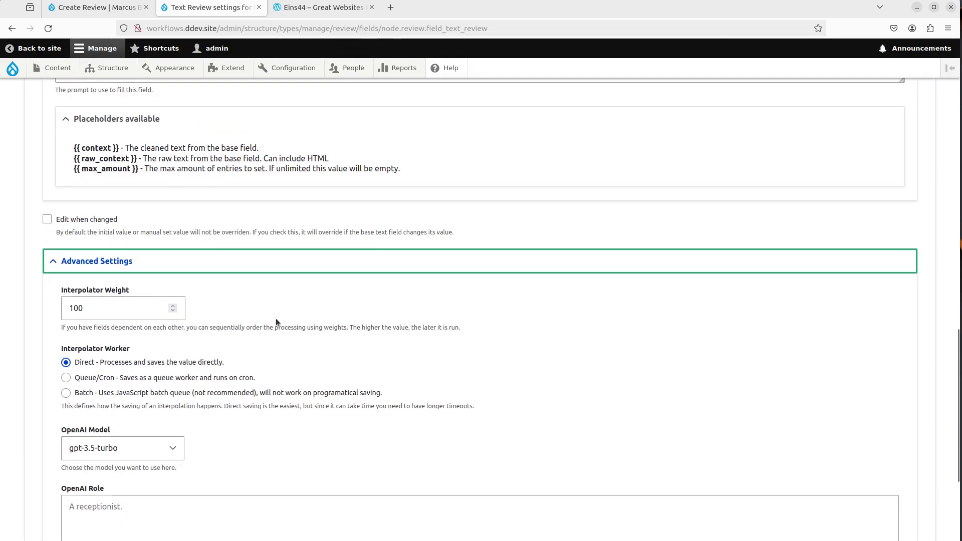
{"action": "left_click", "coordinate": [107, 392]}
{"action": "scroll", "coordinate": [110, 391], "scroll_direction": "down", "scroll_amount": 1}
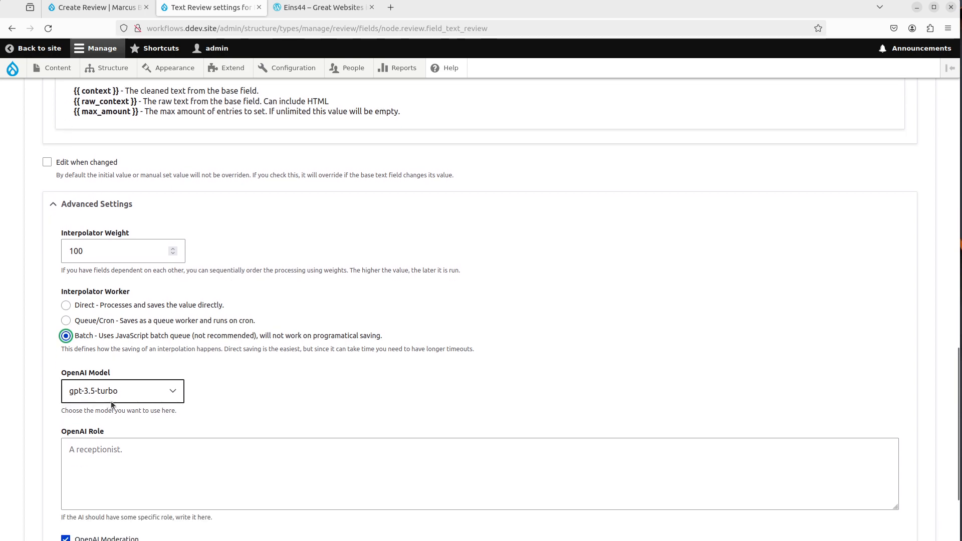
{"action": "left_click", "coordinate": [111, 401]}
{"action": "left_click", "coordinate": [108, 194]}
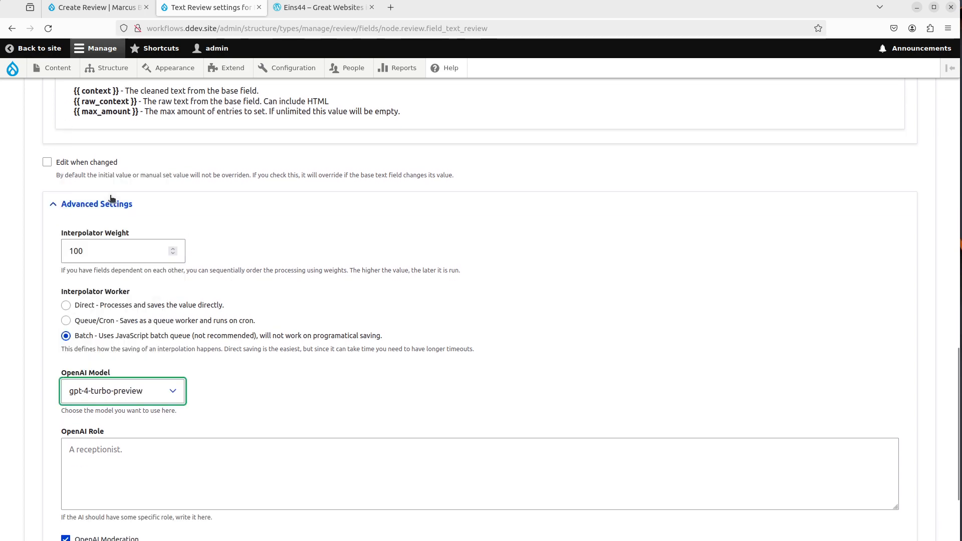
{"action": "left_click", "coordinate": [25, 359]}
{"action": "scroll", "coordinate": [25, 360], "scroll_direction": "down", "scroll_amount": 2}
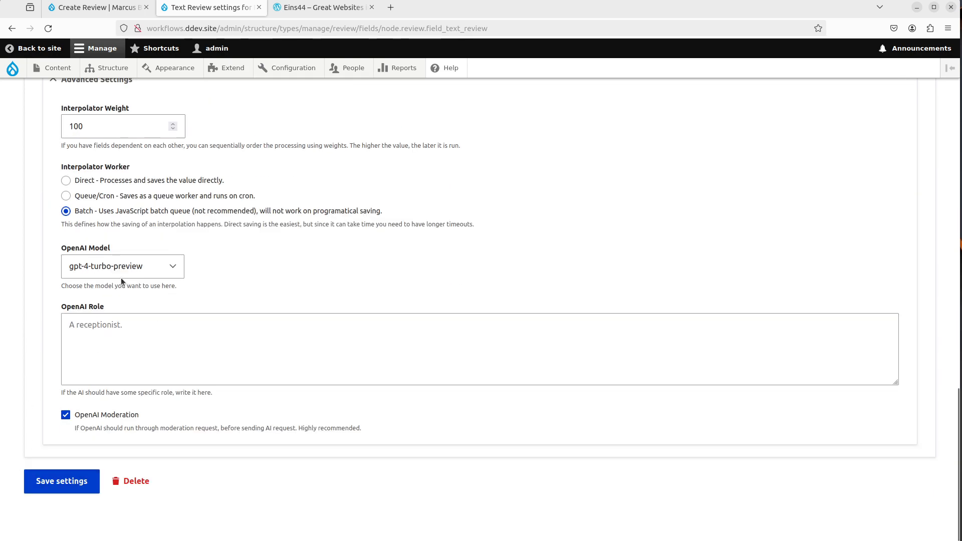
{"action": "left_click", "coordinate": [63, 485]}
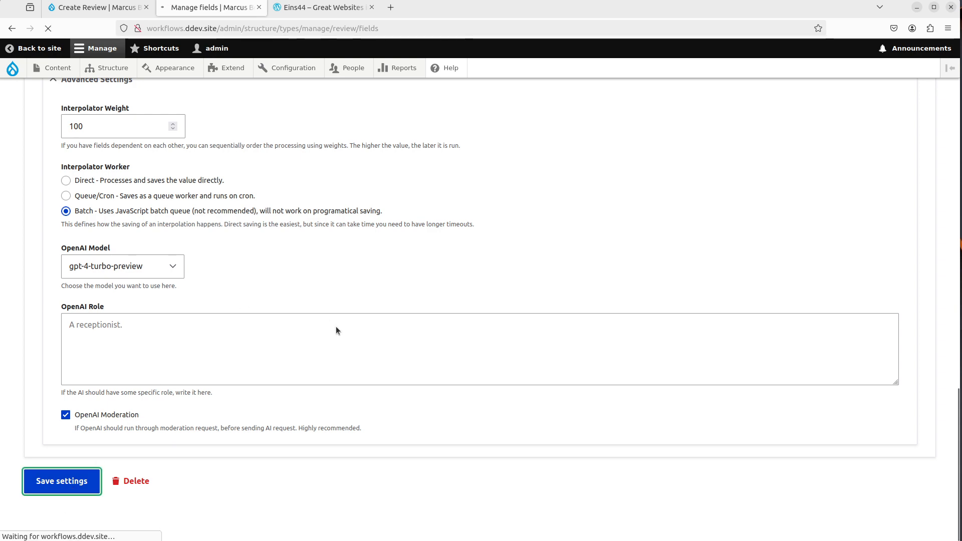
Open the Website field's settings from the Review field list and allow external links only, with link text disabled.
{"action": "scroll", "coordinate": [335, 400], "scroll_direction": "down", "scroll_amount": 5}
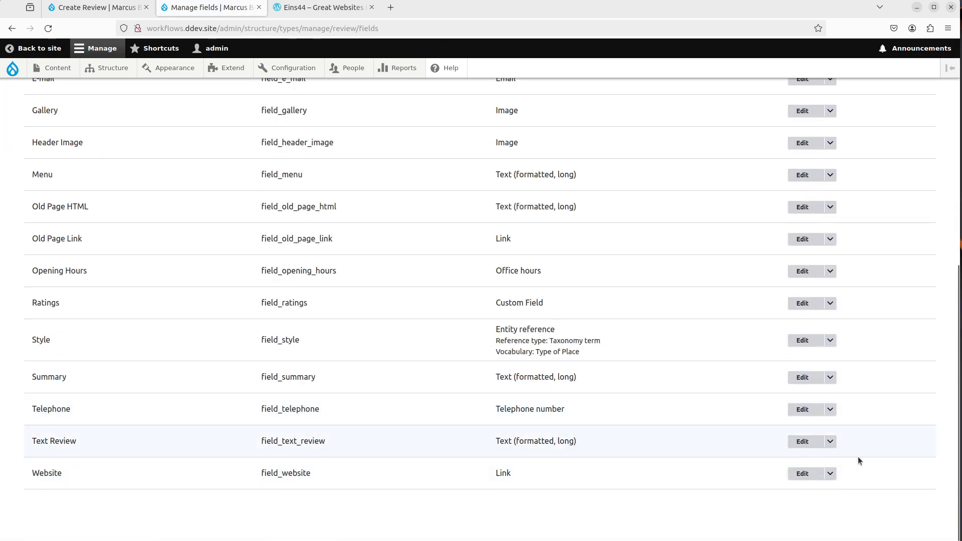
{"action": "left_click", "coordinate": [797, 474]}
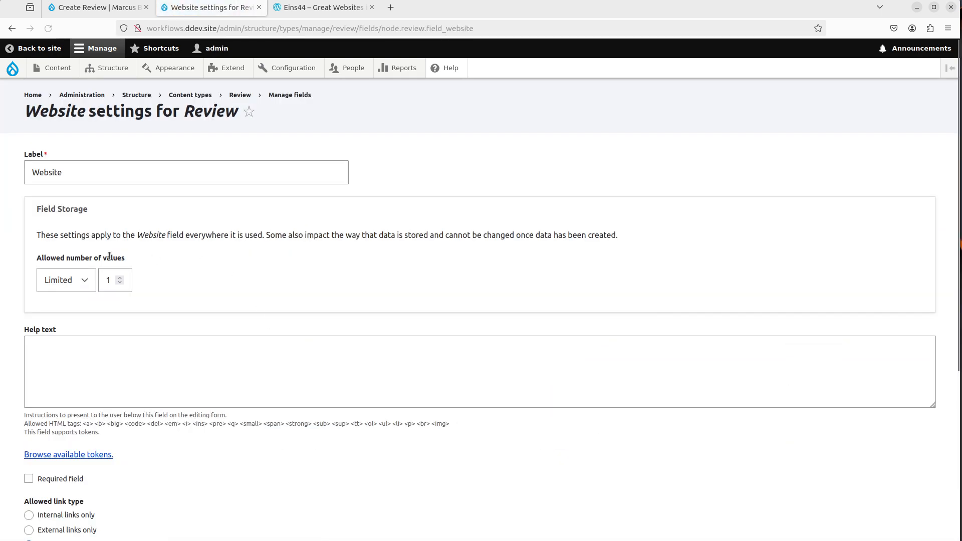
{"action": "scroll", "coordinate": [48, 244], "scroll_direction": "down", "scroll_amount": 3}
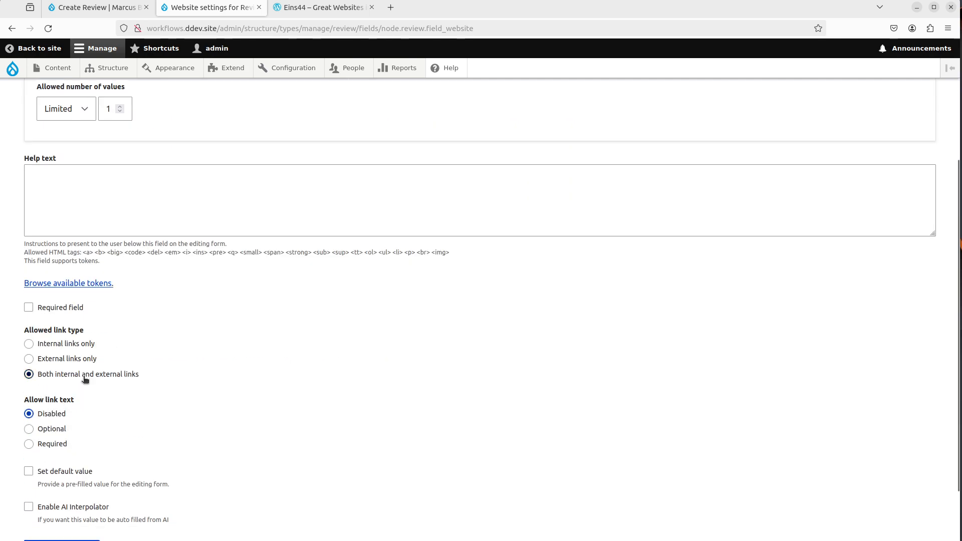
{"action": "left_click", "coordinate": [82, 361]}
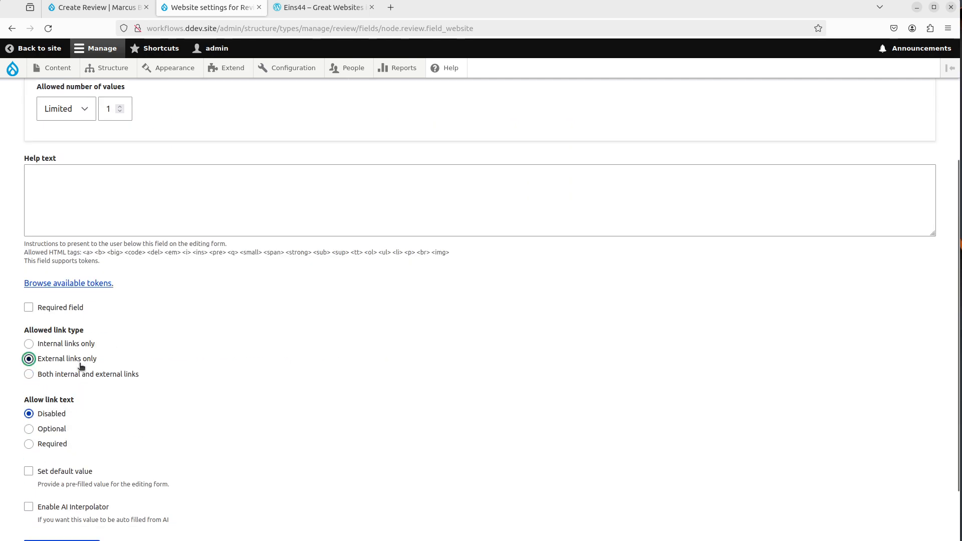
{"action": "double_click", "coordinate": [55, 445]}
{"action": "left_click", "coordinate": [61, 418]}
{"action": "scroll", "coordinate": [168, 422], "scroll_direction": "down", "scroll_amount": 2}
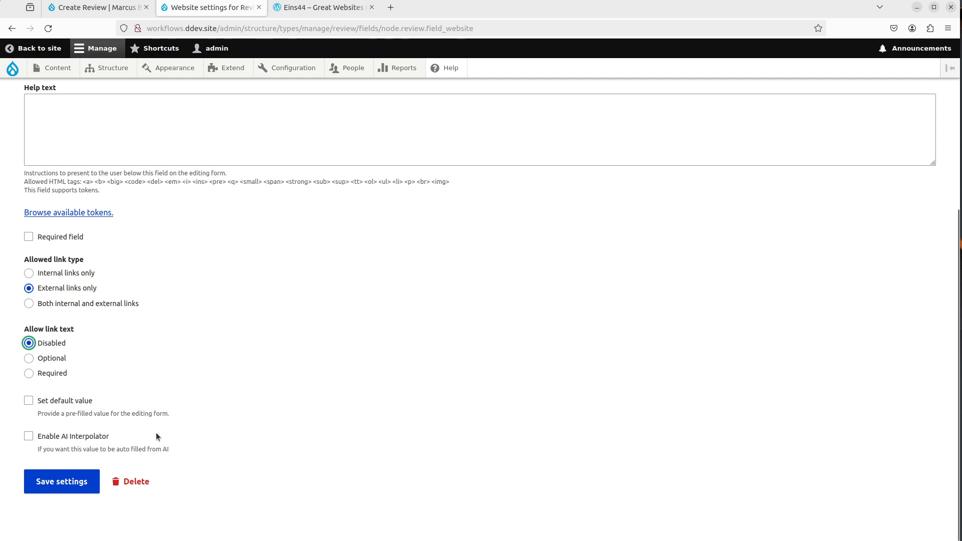
Enable the AI Interpolator for the Website field with the Link Extractor rule and Old Page HTML as base field.
{"action": "left_click", "coordinate": [82, 438]}
{"action": "scroll", "coordinate": [221, 274], "scroll_direction": "down", "scroll_amount": 4}
{"action": "left_click", "coordinate": [60, 261]}
{"action": "left_click", "coordinate": [68, 266]}
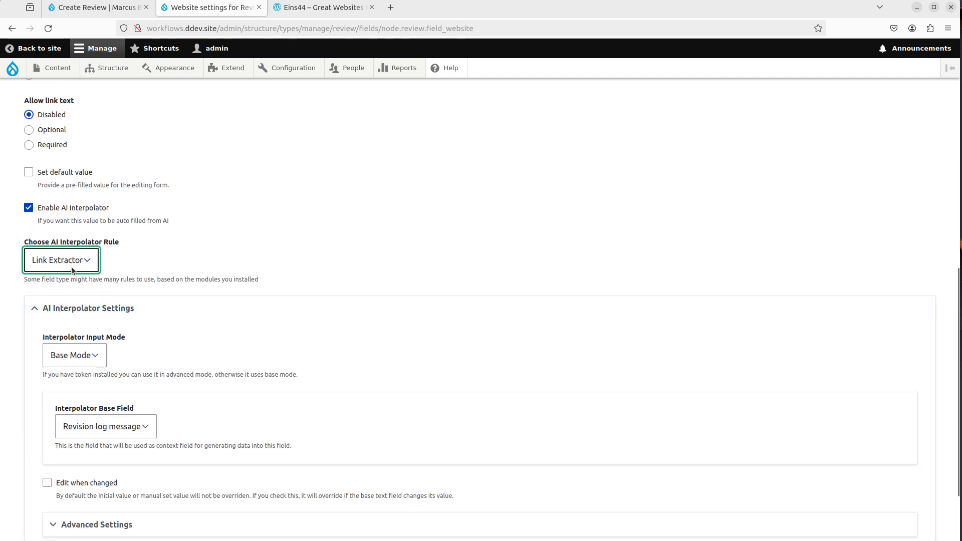
{"action": "scroll", "coordinate": [234, 292], "scroll_direction": "down", "scroll_amount": 3}
{"action": "left_click", "coordinate": [39, 174]}
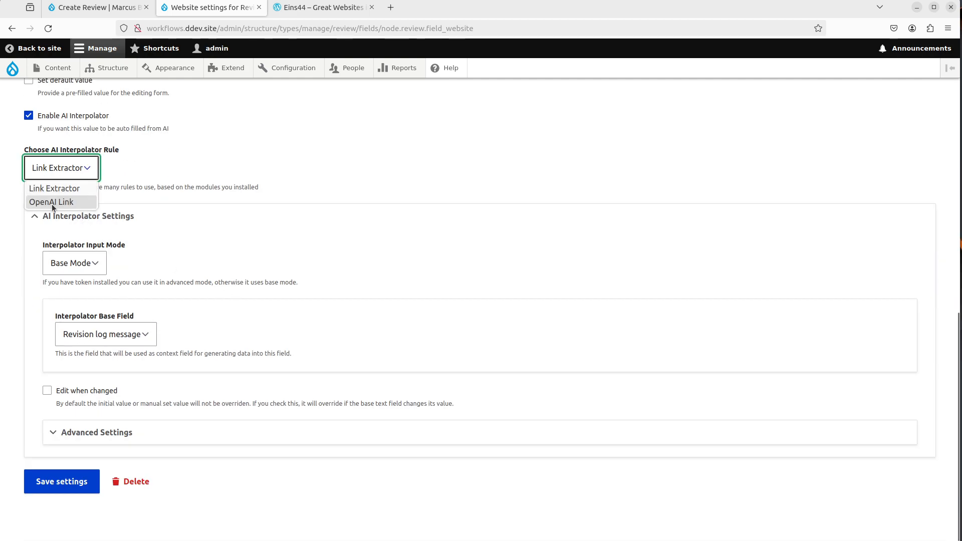
{"action": "left_click", "coordinate": [186, 194]}
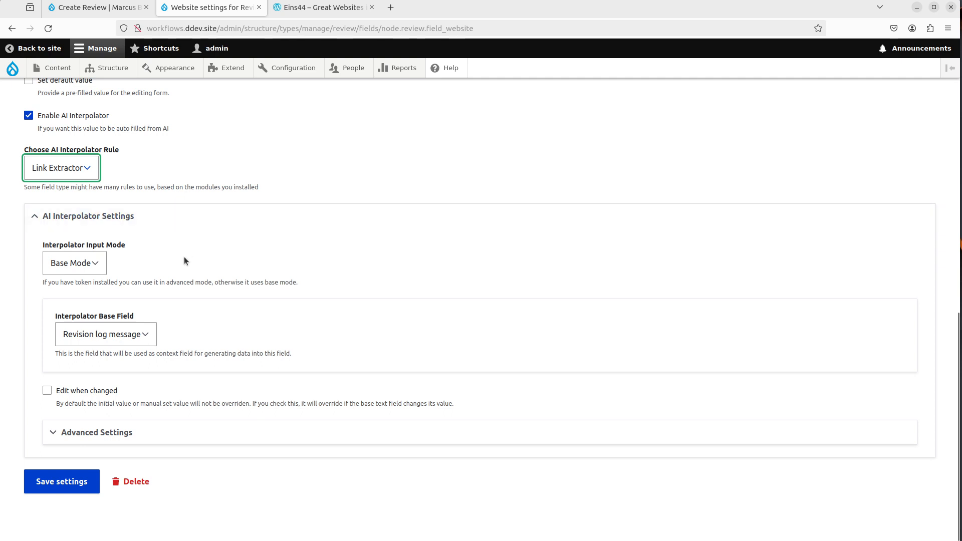
{"action": "left_click", "coordinate": [110, 325]}
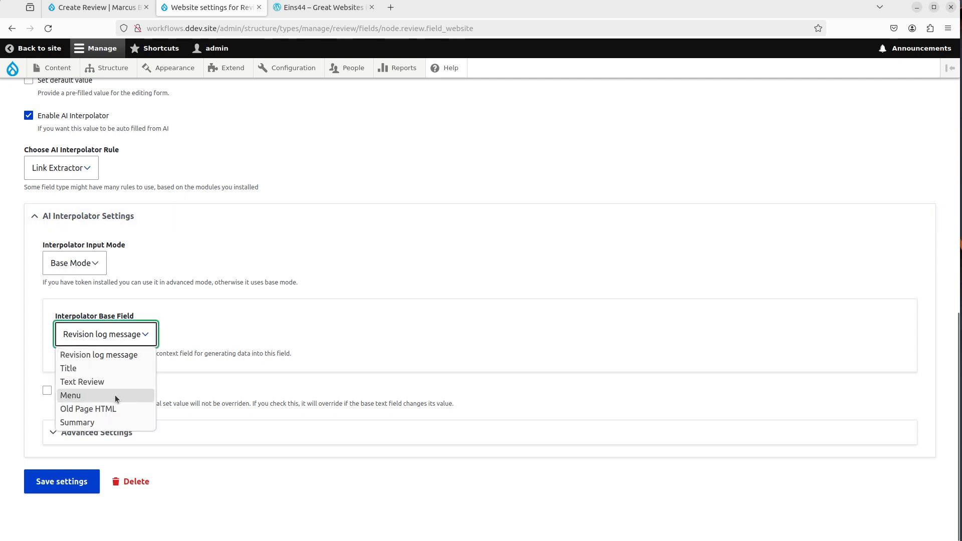
{"action": "left_click", "coordinate": [115, 408]}
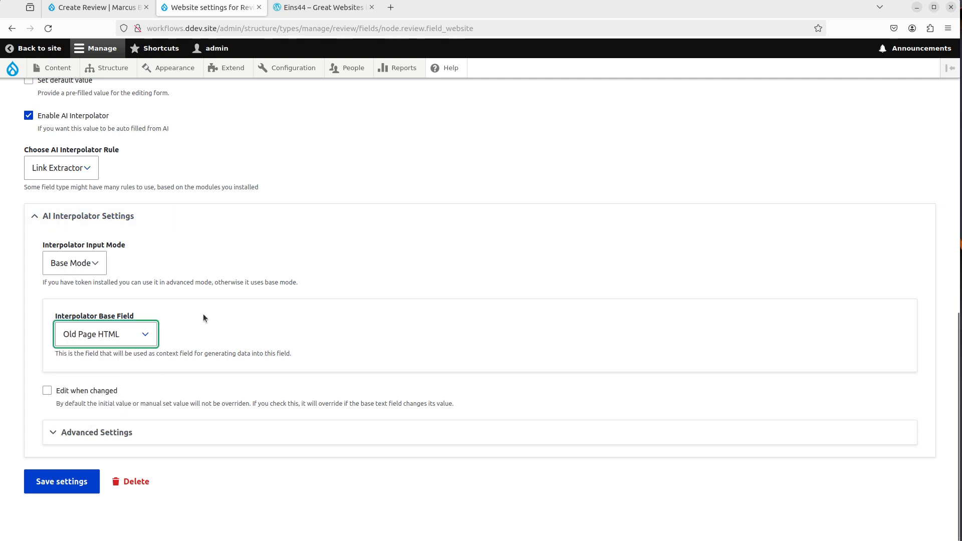
Set the Website field's Interpolator Worker to Batch, keep the disallowed extensions, and save the settings.
{"action": "left_click", "coordinate": [123, 443]}
{"action": "scroll", "coordinate": [108, 354], "scroll_direction": "down", "scroll_amount": 4}
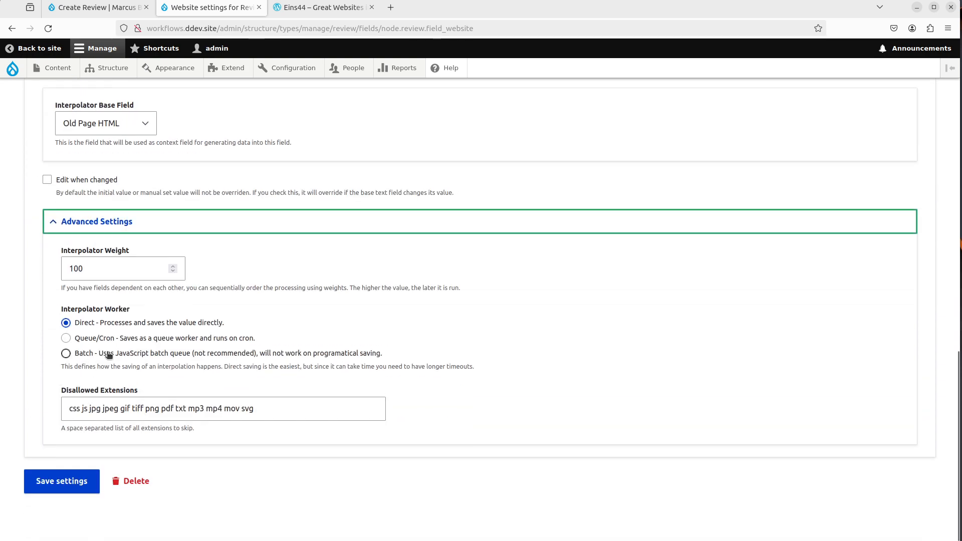
{"action": "left_click", "coordinate": [109, 355]}
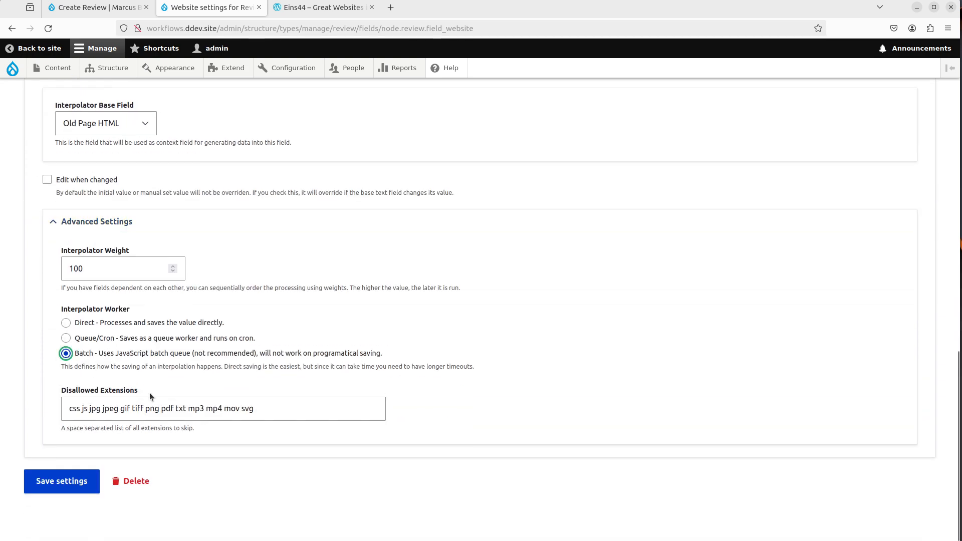
{"action": "left_click_drag", "start_coordinate": [250, 409], "coordinate": [261, 411]}
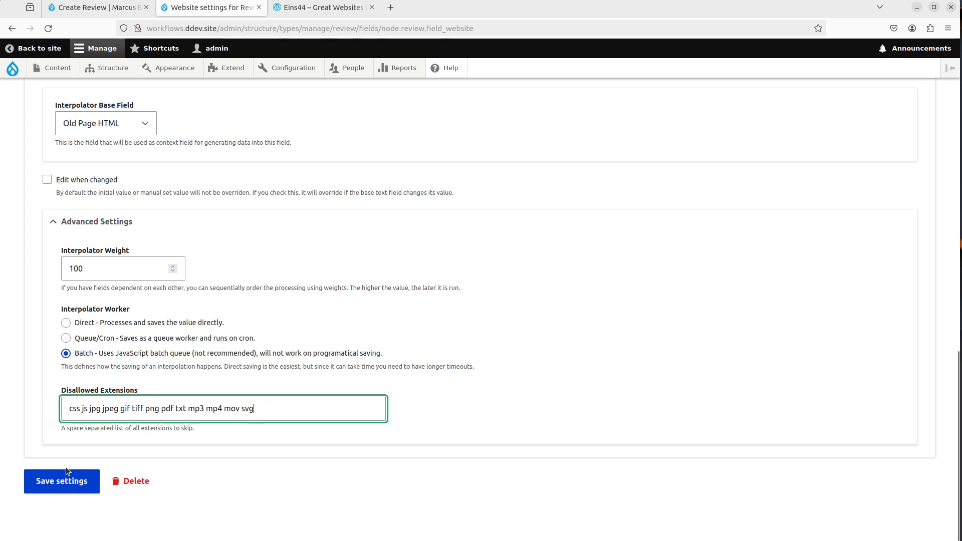
{"action": "left_click", "coordinate": [44, 491]}
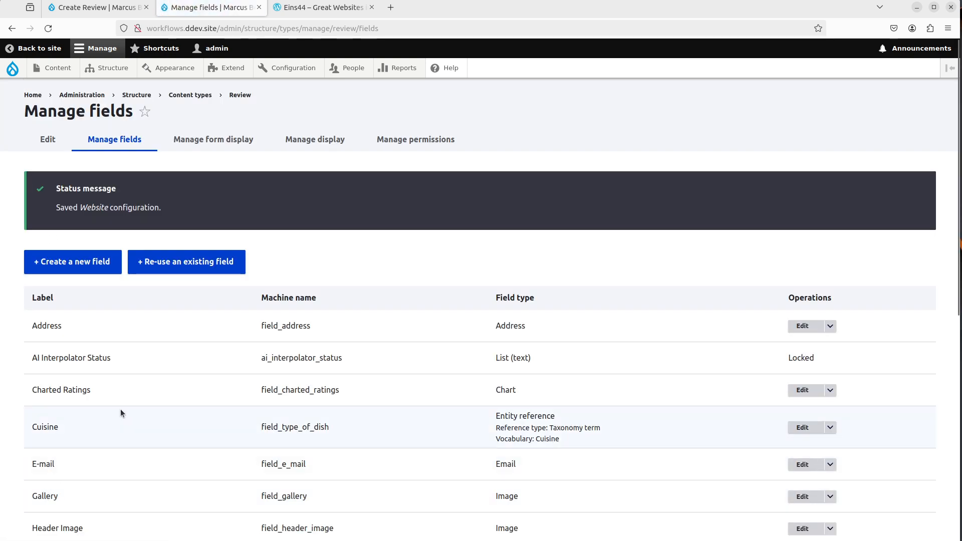
Return to the Create Review form and enter Eins44 as the title in its base data.
{"action": "left_click", "coordinate": [98, 4]}
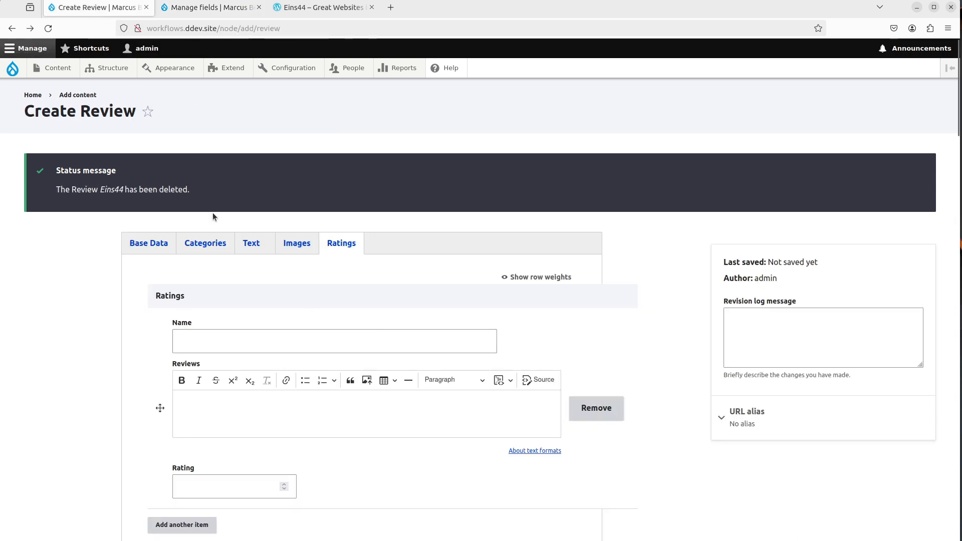
{"action": "left_click", "coordinate": [149, 243]}
{"action": "left_click", "coordinate": [184, 289]}
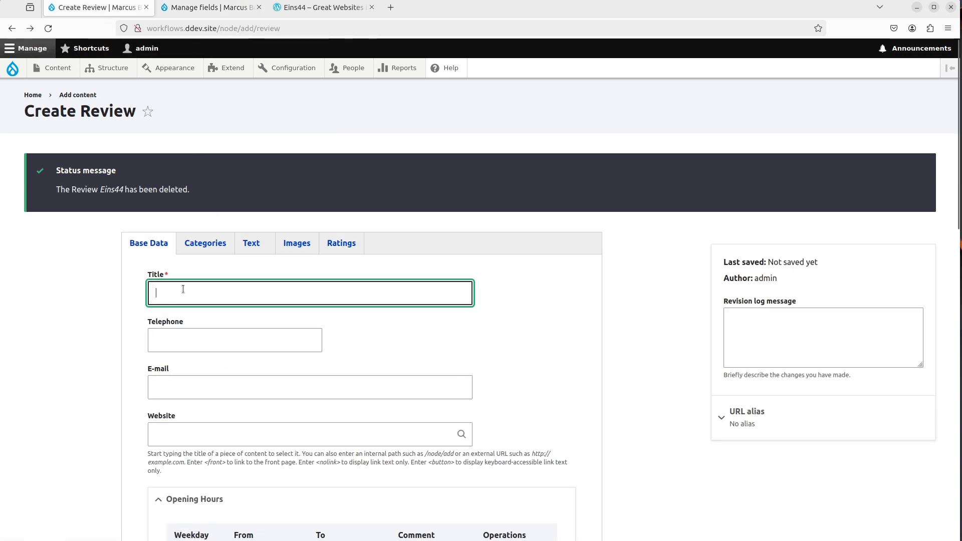
{"action": "type", "text": "Eins44"}
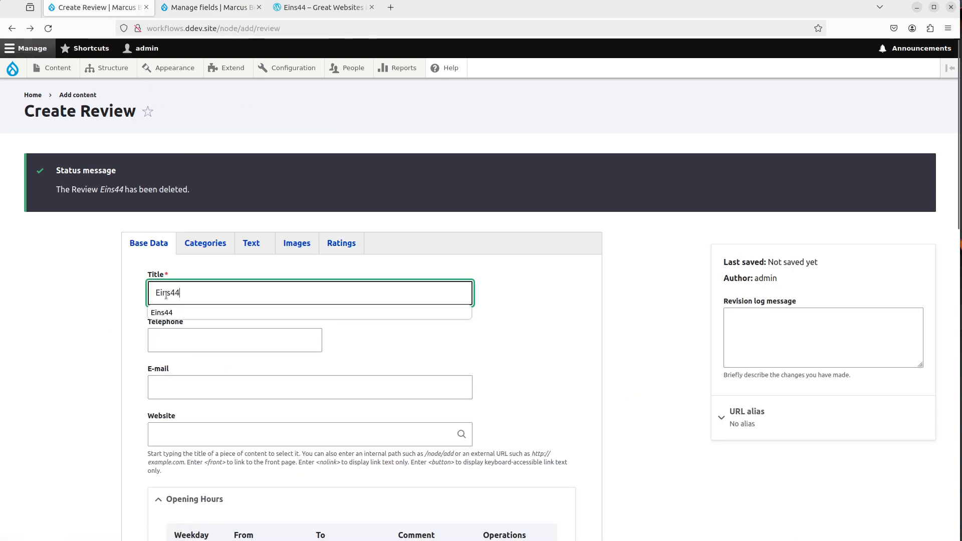
{"action": "left_click", "coordinate": [129, 322]}
{"action": "left_click", "coordinate": [159, 292]}
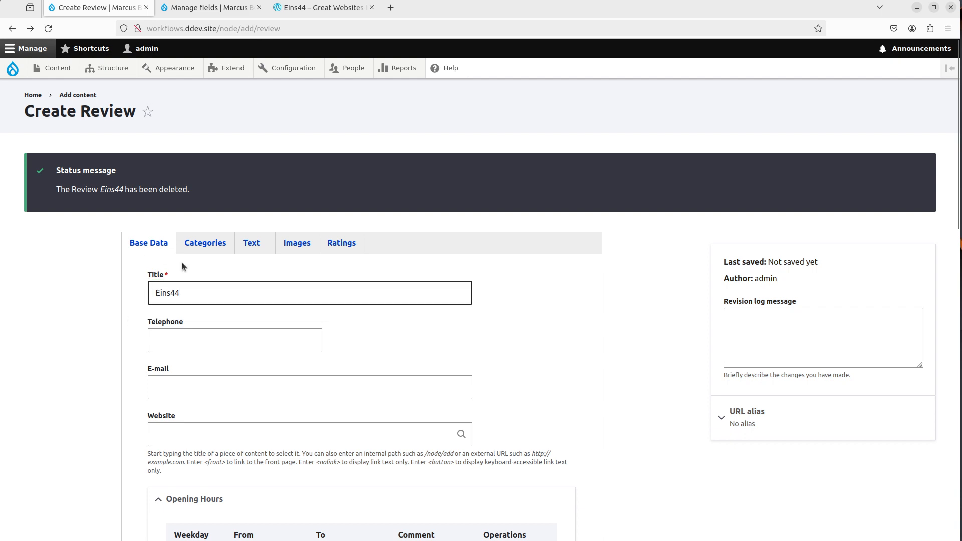
Copy the address of the old Eins44 WordPress page and reload the Create Review form.
{"action": "left_click", "coordinate": [331, 9]}
{"action": "left_click", "coordinate": [320, 26]}
{"action": "left_click", "coordinate": [101, 7]}
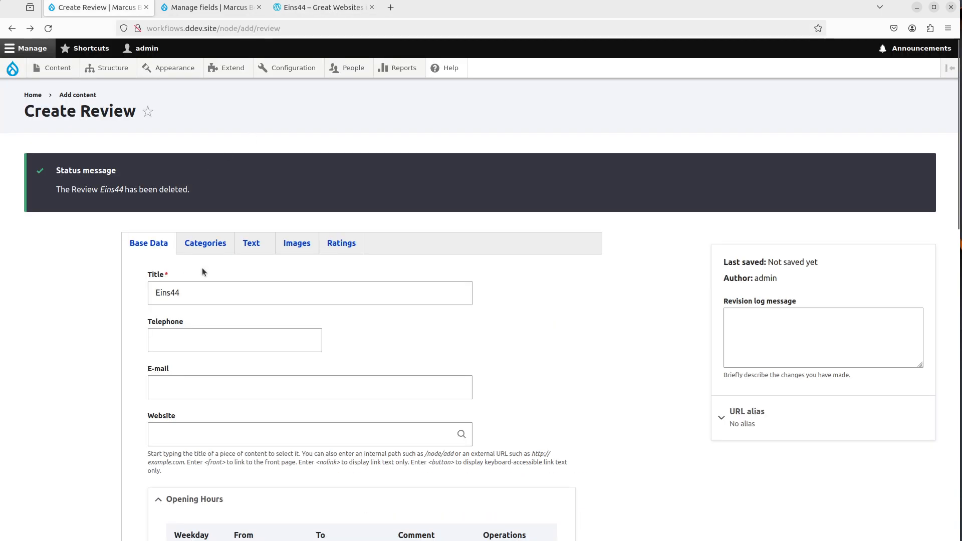
{"action": "left_click", "coordinate": [341, 243]}
{"action": "key", "text": "F5"}
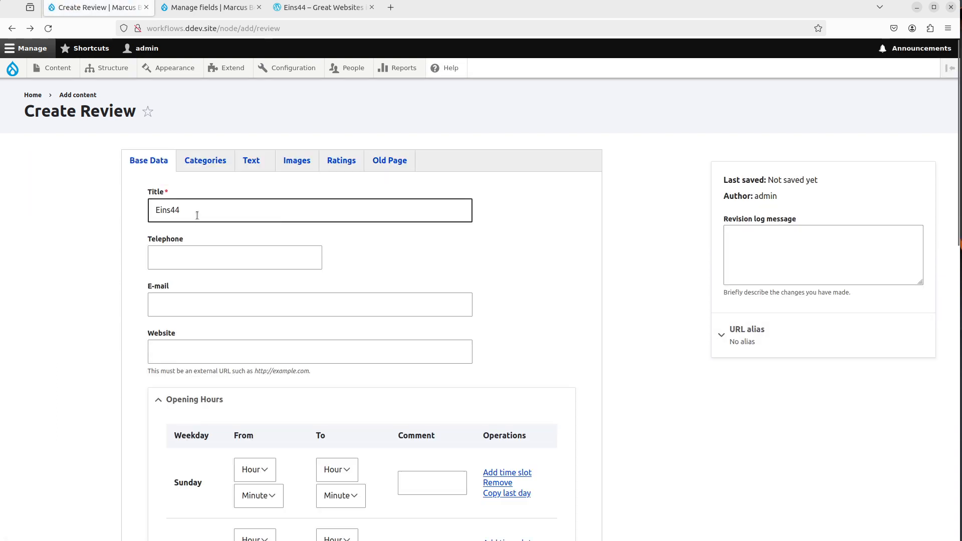
{"action": "left_click", "coordinate": [390, 161]}
{"action": "left_click", "coordinate": [223, 211]}
{"action": "type", "text": "https://greatrestaurantsinberlin.wordpress.com/2024/02/27/e/"}
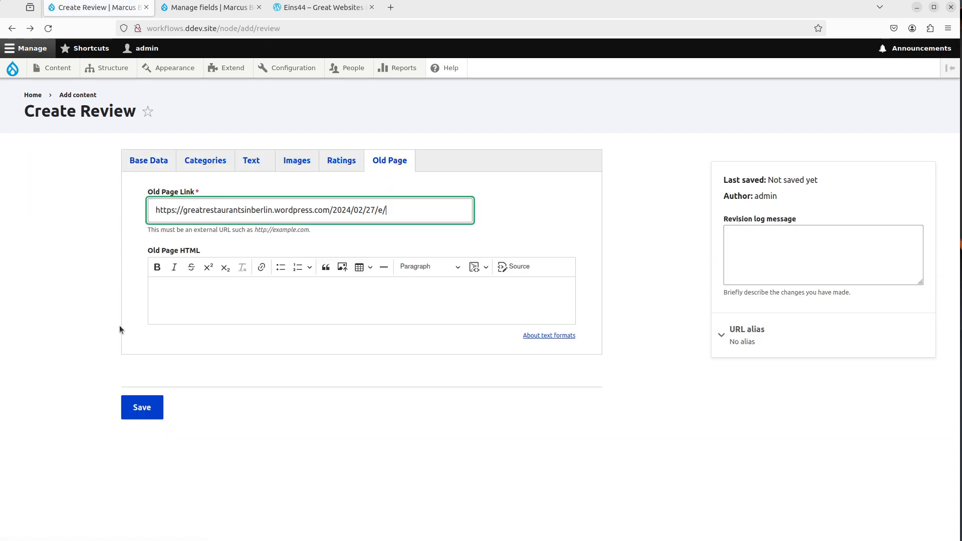
{"action": "left_click", "coordinate": [141, 407]}
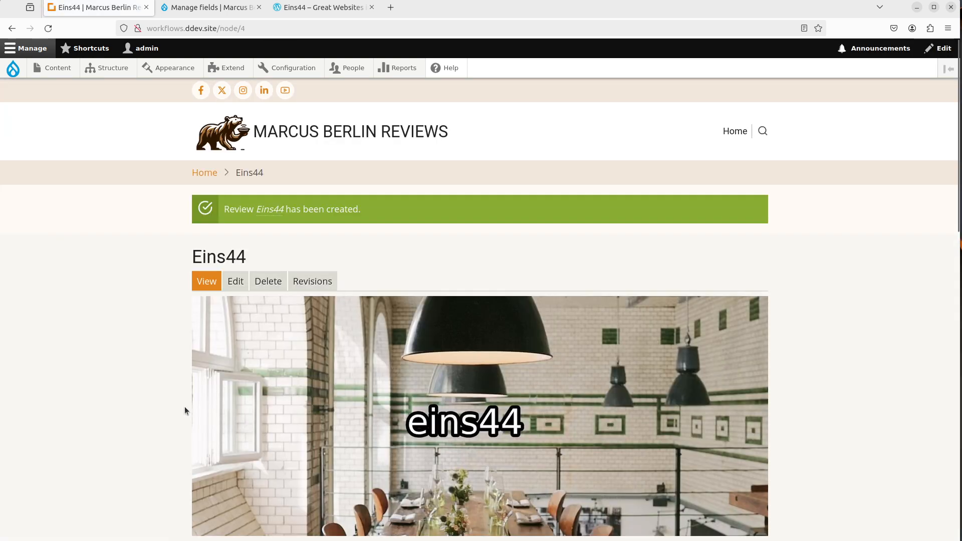
Examine the generated Eins44 review's header image, categories, summary, ratings chart and dish reviews.
{"action": "scroll", "coordinate": [122, 397], "scroll_direction": "down", "scroll_amount": 3}
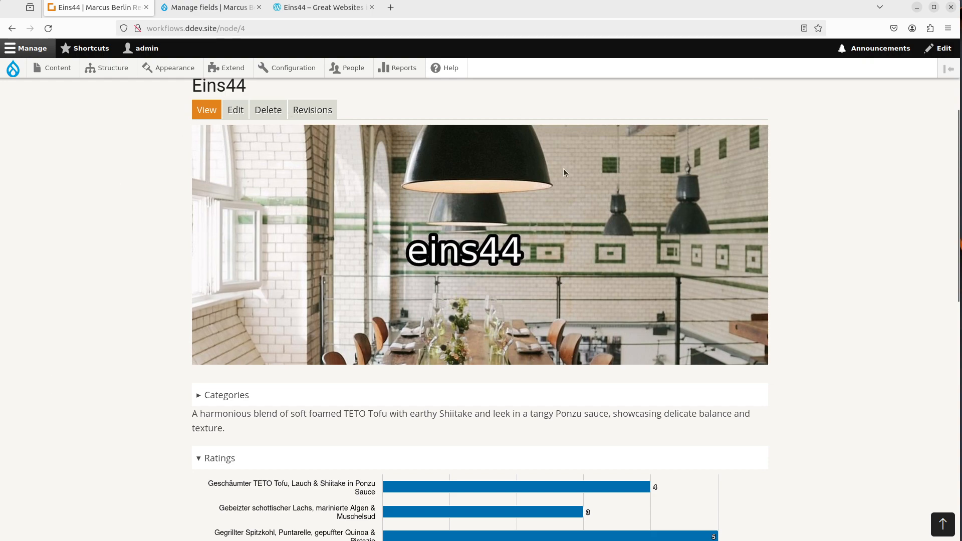
{"action": "scroll", "coordinate": [565, 172], "scroll_direction": "down", "scroll_amount": 3}
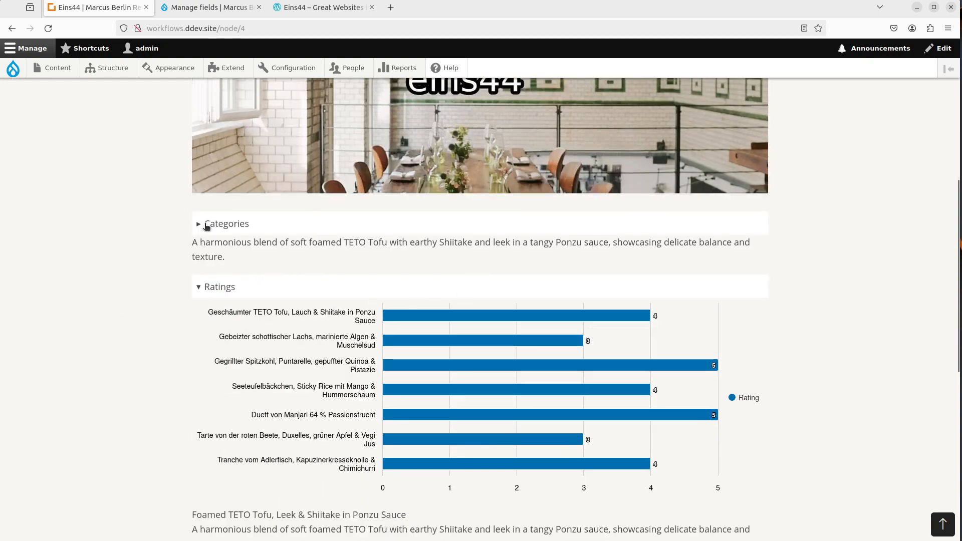
{"action": "scroll", "coordinate": [152, 268], "scroll_direction": "down", "scroll_amount": 1}
{"action": "scroll", "coordinate": [153, 268], "scroll_direction": "up", "scroll_amount": 1}
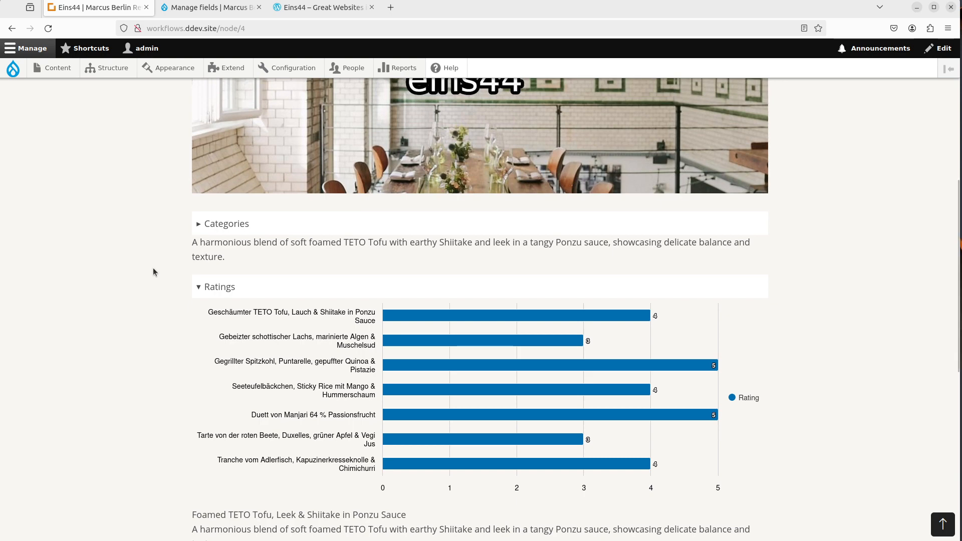
{"action": "left_click", "coordinate": [215, 224]}
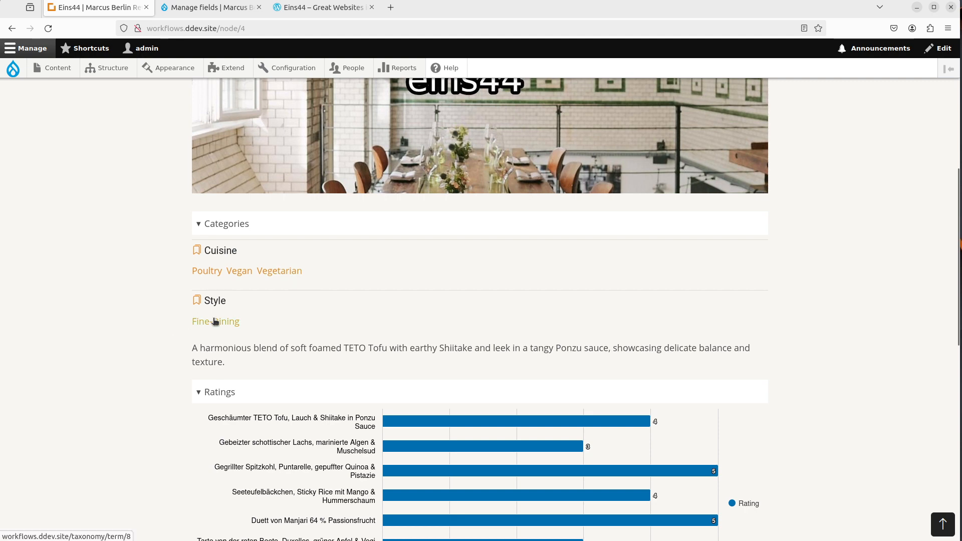
{"action": "left_click", "coordinate": [249, 226]}
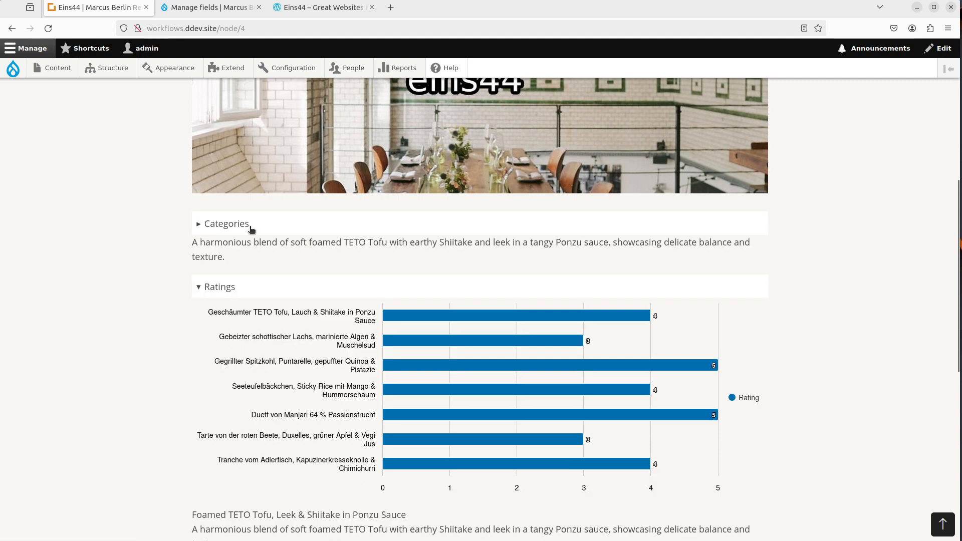
{"action": "scroll", "coordinate": [99, 332], "scroll_direction": "down", "scroll_amount": 2}
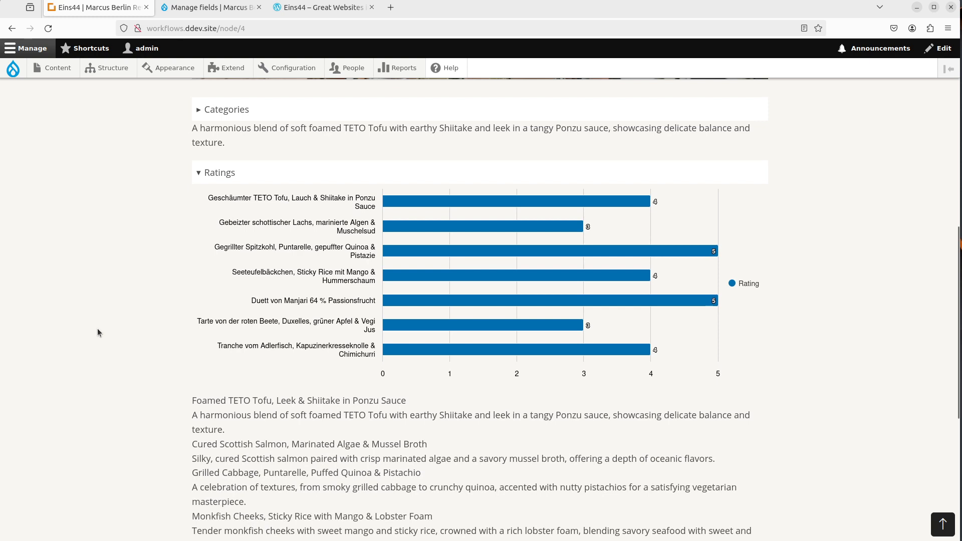
{"action": "scroll", "coordinate": [80, 288], "scroll_direction": "down", "scroll_amount": 1}
{"action": "scroll", "coordinate": [79, 288], "scroll_direction": "up", "scroll_amount": 1}
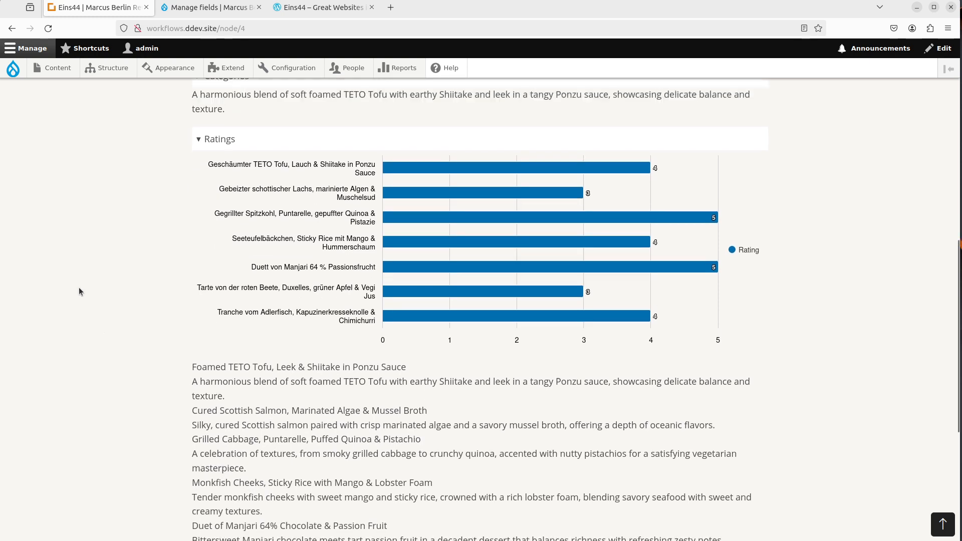
{"action": "scroll", "coordinate": [352, 282], "scroll_direction": "down", "scroll_amount": 1}
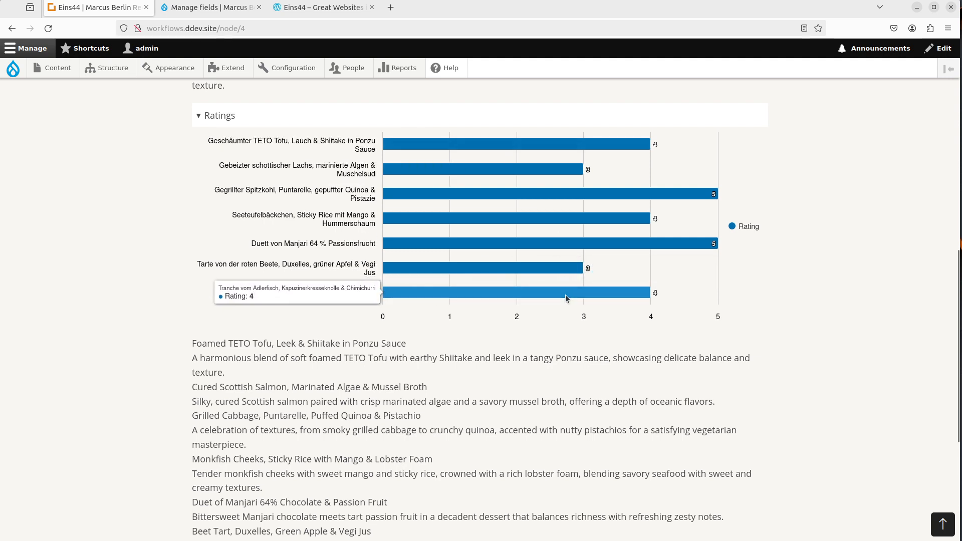
Compare the Eins44 ratings chart with the dish ratings under Our reviews on the old WordPress page.
{"action": "scroll", "coordinate": [257, 400], "scroll_direction": "down", "scroll_amount": 1}
{"action": "scroll", "coordinate": [301, 250], "scroll_direction": "up", "scroll_amount": 2}
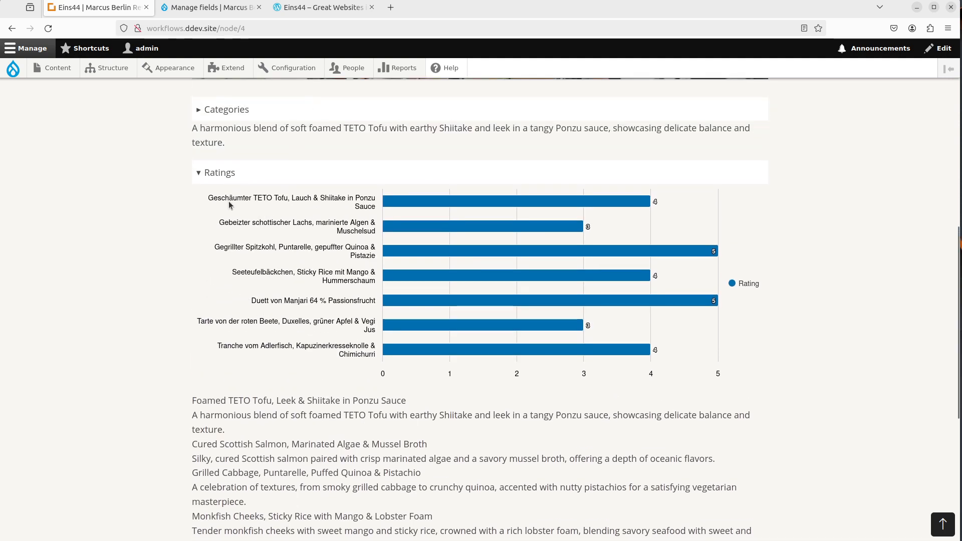
{"action": "left_click", "coordinate": [335, 11]}
{"action": "left_click", "coordinate": [82, 12]}
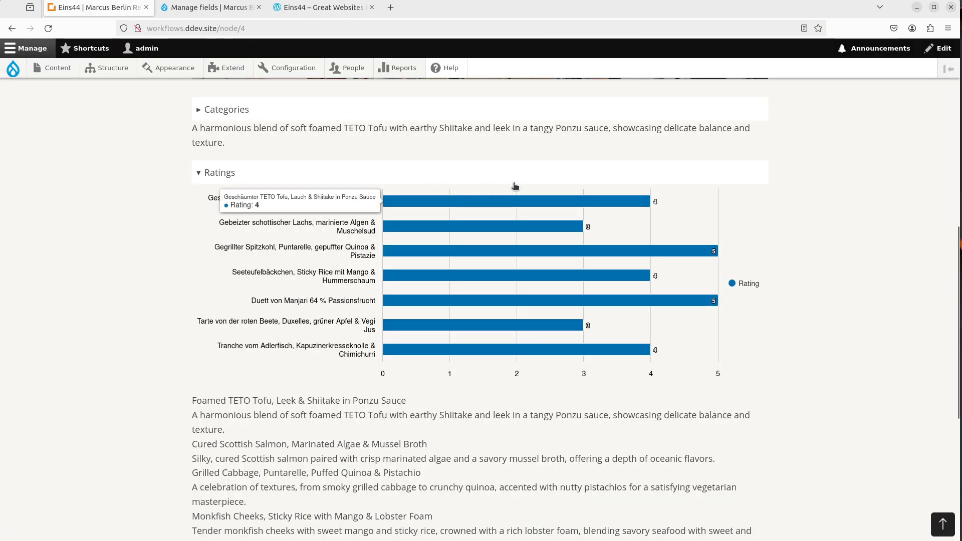
{"action": "left_click", "coordinate": [333, 6]}
{"action": "scroll", "coordinate": [431, 260], "scroll_direction": "down", "scroll_amount": 2}
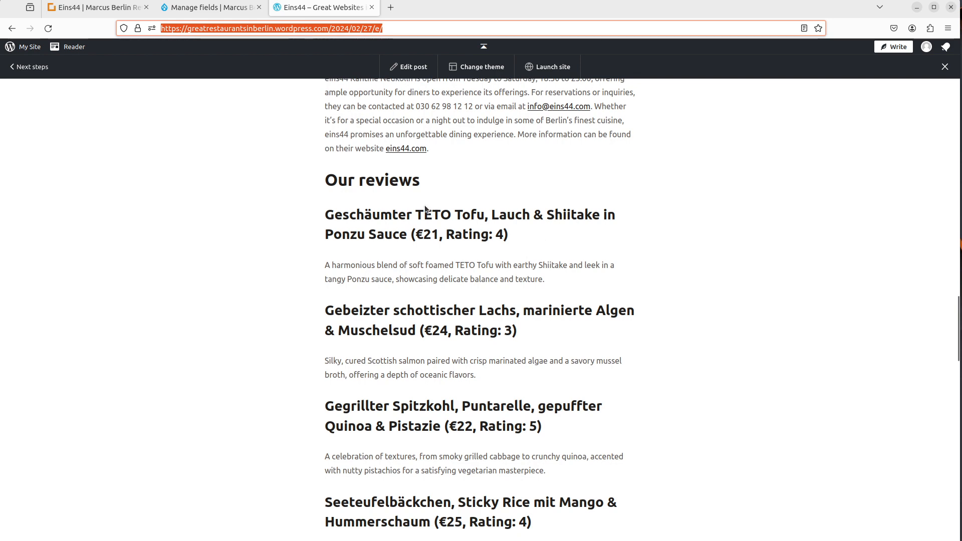
{"action": "left_click_drag", "start_coordinate": [473, 235], "coordinate": [504, 236]}
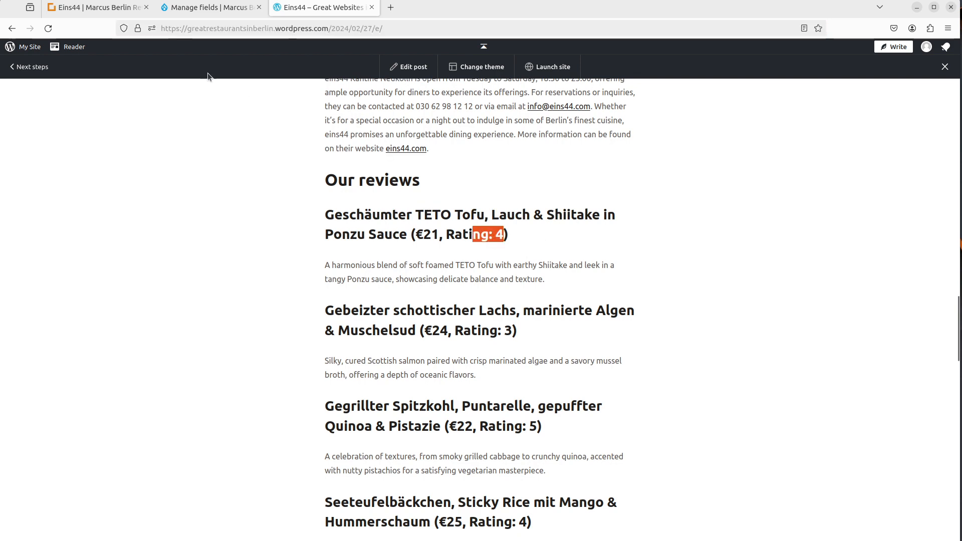
{"action": "left_click", "coordinate": [109, 10]}
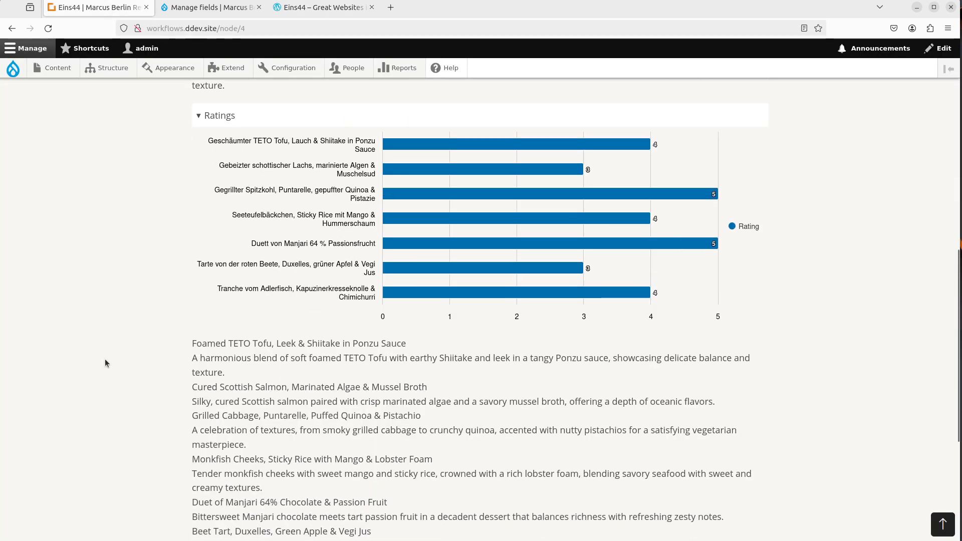
Examine the translated dish names and review texts below the ratings chart, starting with Foamed TETO Tofu.
{"action": "scroll", "coordinate": [106, 361], "scroll_direction": "down", "scroll_amount": 1}
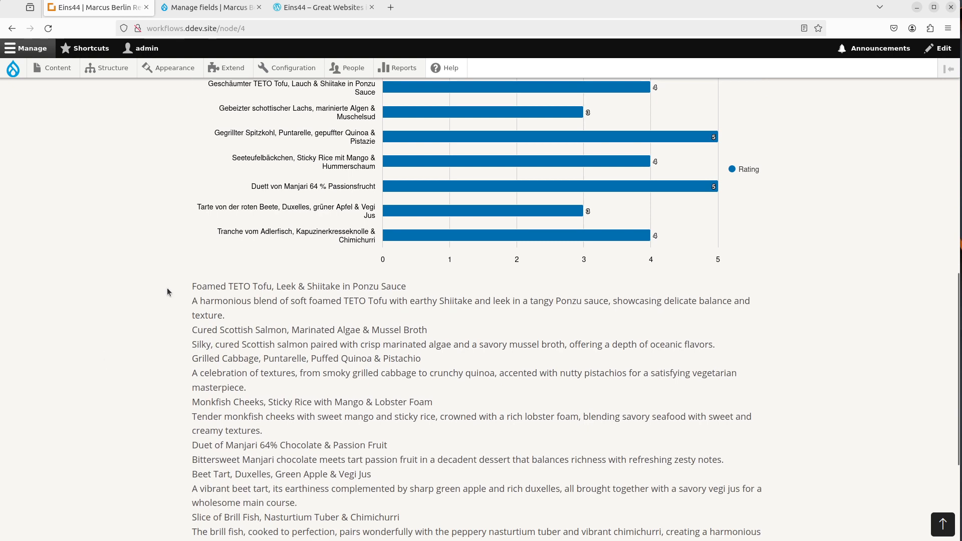
{"action": "scroll", "coordinate": [168, 293], "scroll_direction": "down", "scroll_amount": 1}
{"action": "left_click_drag", "start_coordinate": [193, 229], "coordinate": [253, 262]}
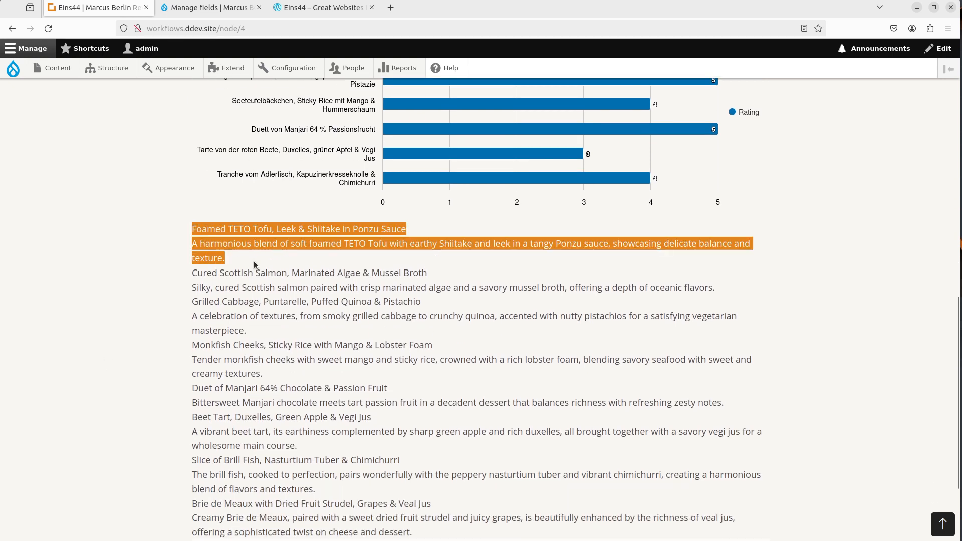
{"action": "left_click", "coordinate": [508, 274]}
{"action": "scroll", "coordinate": [308, 370], "scroll_direction": "down", "scroll_amount": 1}
{"action": "left_click_drag", "start_coordinate": [207, 174], "coordinate": [331, 174]}
{"action": "left_click", "coordinate": [311, 176]}
{"action": "double_click", "coordinate": [287, 173]}
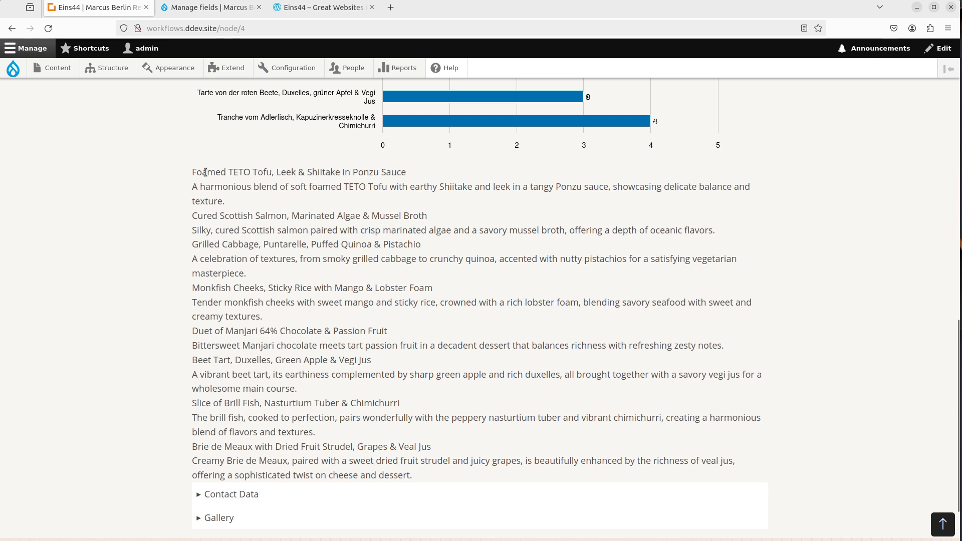
{"action": "double_click", "coordinate": [208, 172]}
{"action": "left_click", "coordinate": [165, 246]}
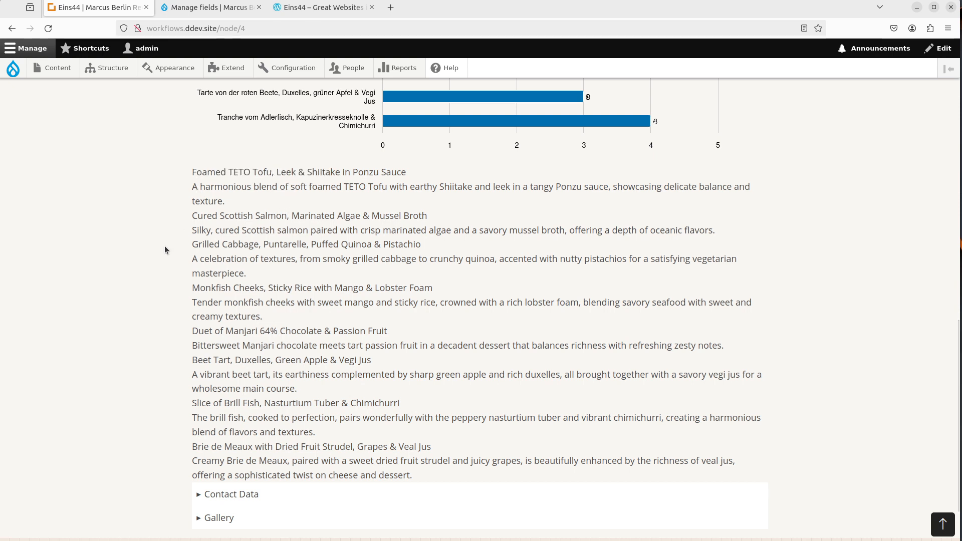
{"action": "scroll", "coordinate": [165, 249], "scroll_direction": "up", "scroll_amount": 1}
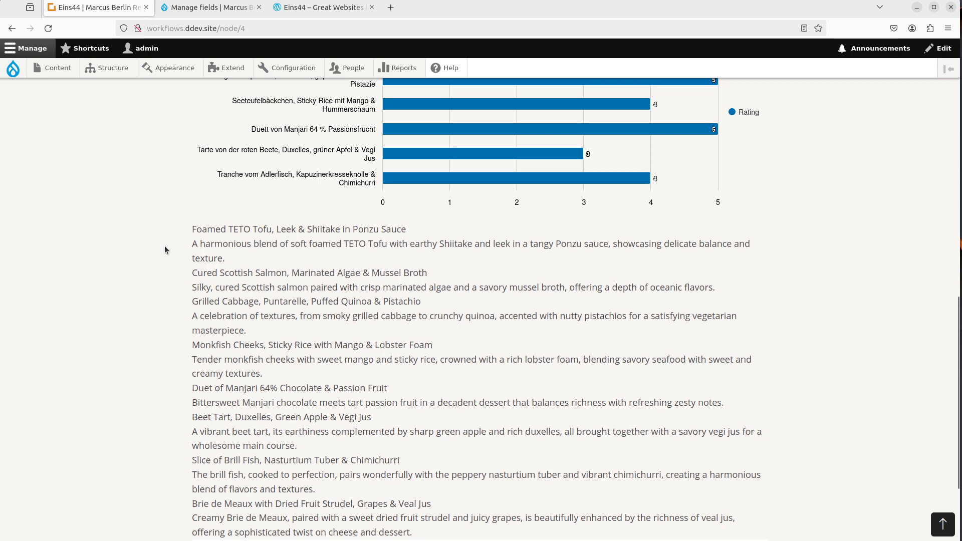
Open the Review content type's display settings and check the Ratings field's format for Name, Reviews and Rating.
{"action": "left_click", "coordinate": [210, 7]}
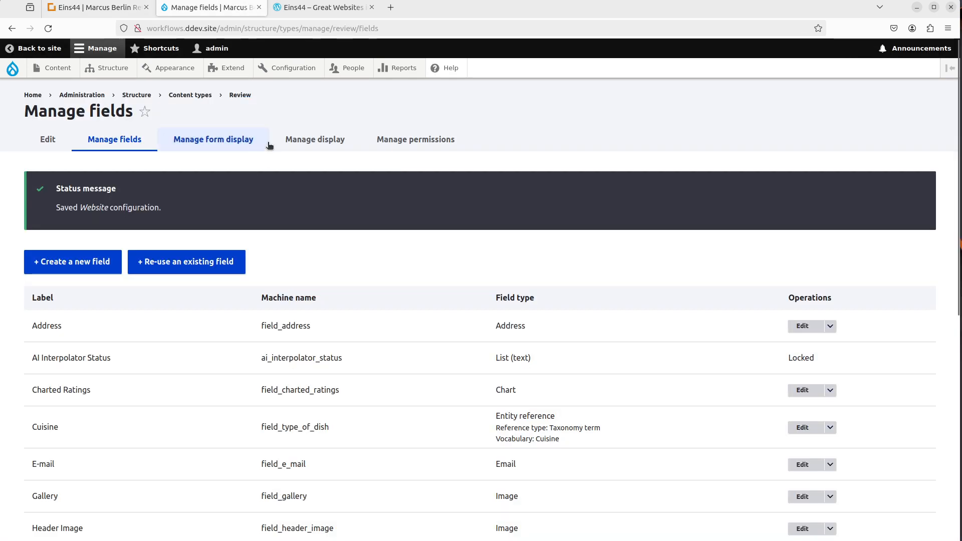
{"action": "left_click", "coordinate": [307, 139]}
{"action": "scroll", "coordinate": [572, 324], "scroll_direction": "down", "scroll_amount": 1}
{"action": "scroll", "coordinate": [572, 325], "scroll_direction": "down", "scroll_amount": 3}
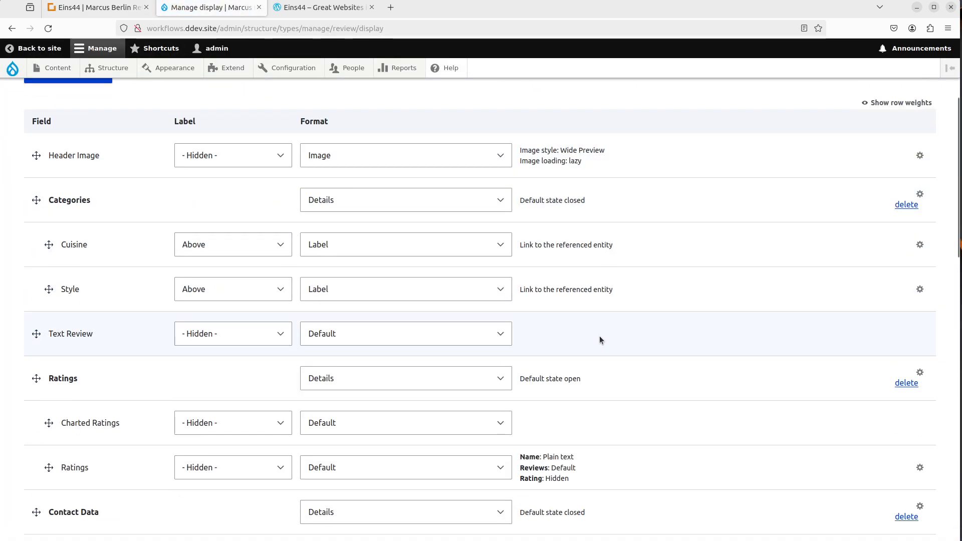
{"action": "scroll", "coordinate": [725, 377], "scroll_direction": "down", "scroll_amount": 2}
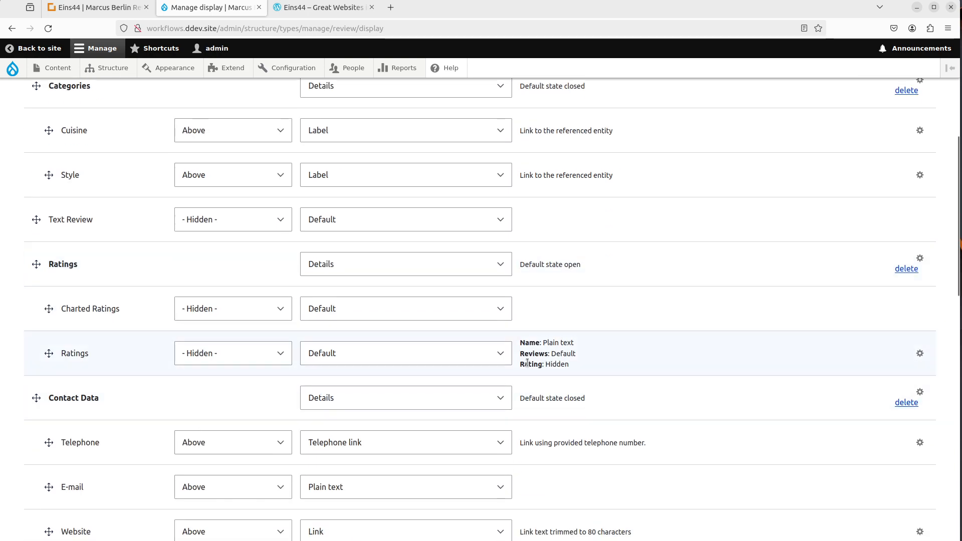
{"action": "left_click_drag", "start_coordinate": [528, 364], "coordinate": [561, 365]}
{"action": "left_click", "coordinate": [560, 364]}
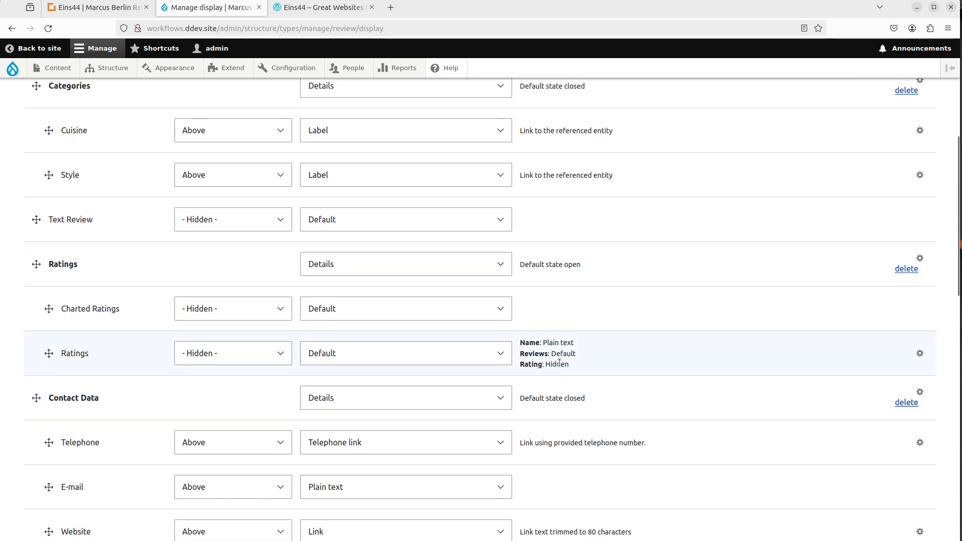
Return to the Eins44 review and expand Contact Data to examine the e-mail, website, address map and opening hours.
{"action": "left_click", "coordinate": [101, 7]}
{"action": "scroll", "coordinate": [199, 290], "scroll_direction": "down", "scroll_amount": 3}
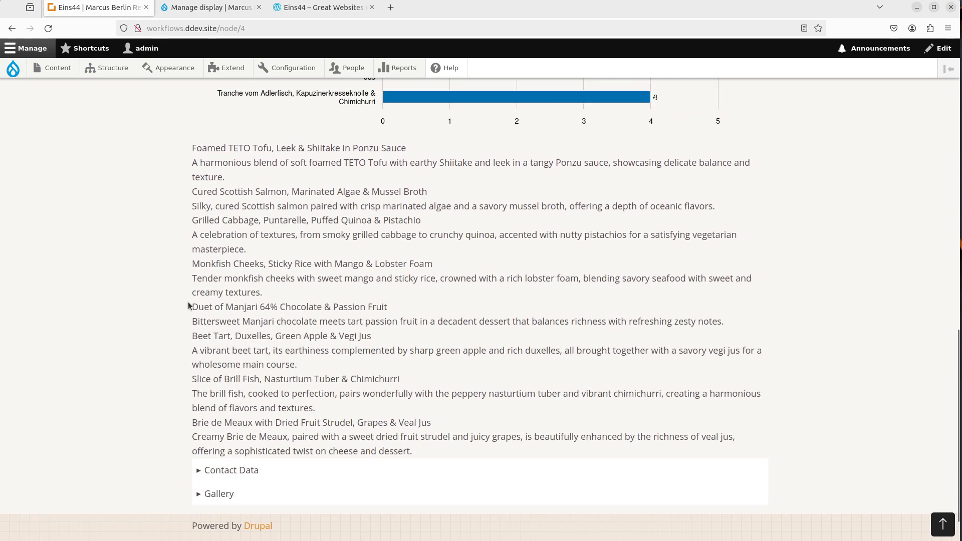
{"action": "left_click", "coordinate": [220, 422]}
{"action": "scroll", "coordinate": [151, 311], "scroll_direction": "down", "scroll_amount": 5}
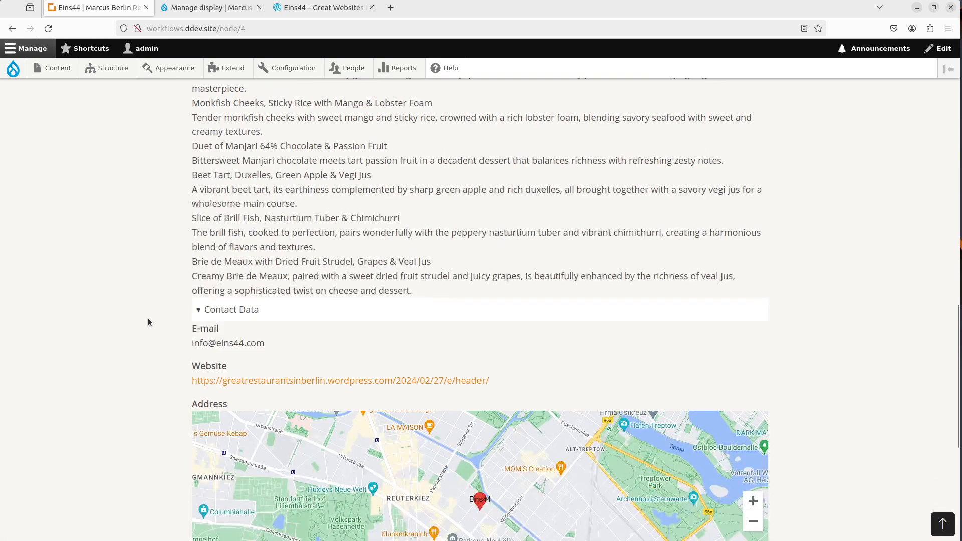
{"action": "scroll", "coordinate": [89, 346], "scroll_direction": "down", "scroll_amount": 4}
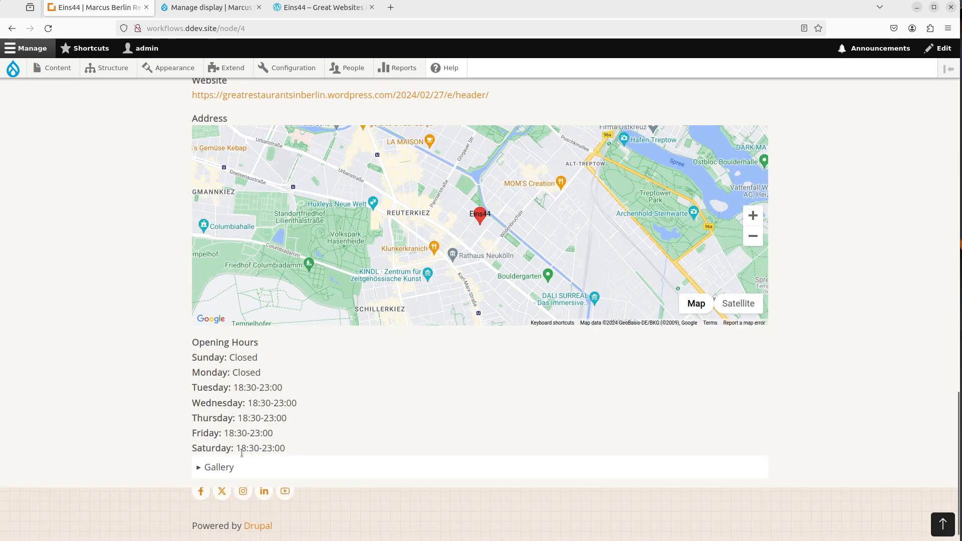
{"action": "scroll", "coordinate": [91, 429], "scroll_direction": "up", "scroll_amount": 1}
{"action": "scroll", "coordinate": [286, 400], "scroll_direction": "down", "scroll_amount": 2}
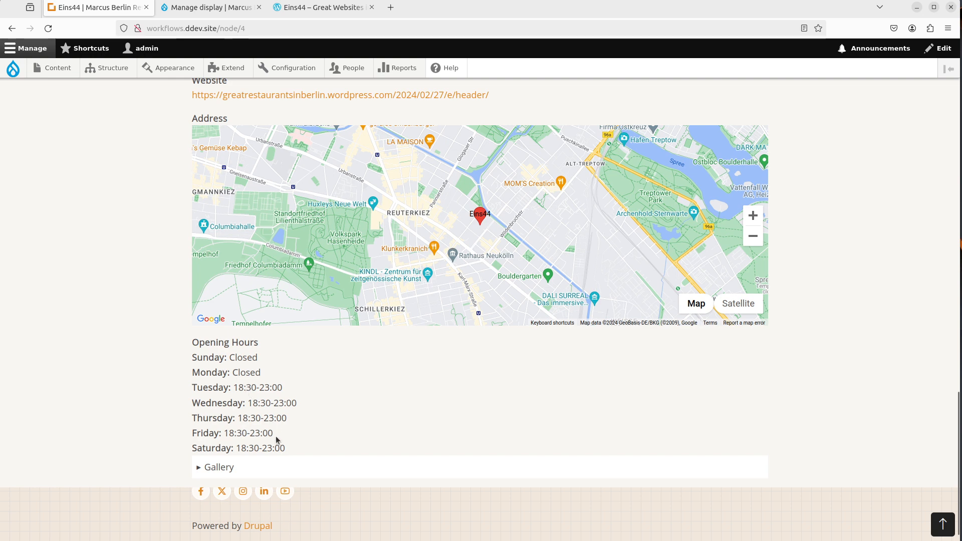
{"action": "scroll", "coordinate": [204, 412], "scroll_direction": "down", "scroll_amount": 1}
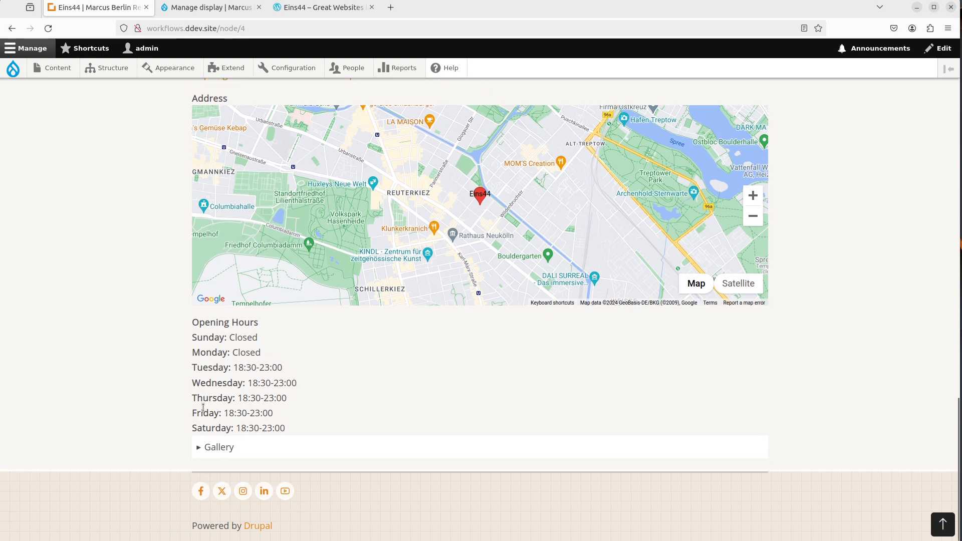
Expand the Gallery of the Eins44 review, view its first image at full size and return to the review.
{"action": "left_click", "coordinate": [221, 448]}
{"action": "scroll", "coordinate": [121, 421], "scroll_direction": "down", "scroll_amount": 3}
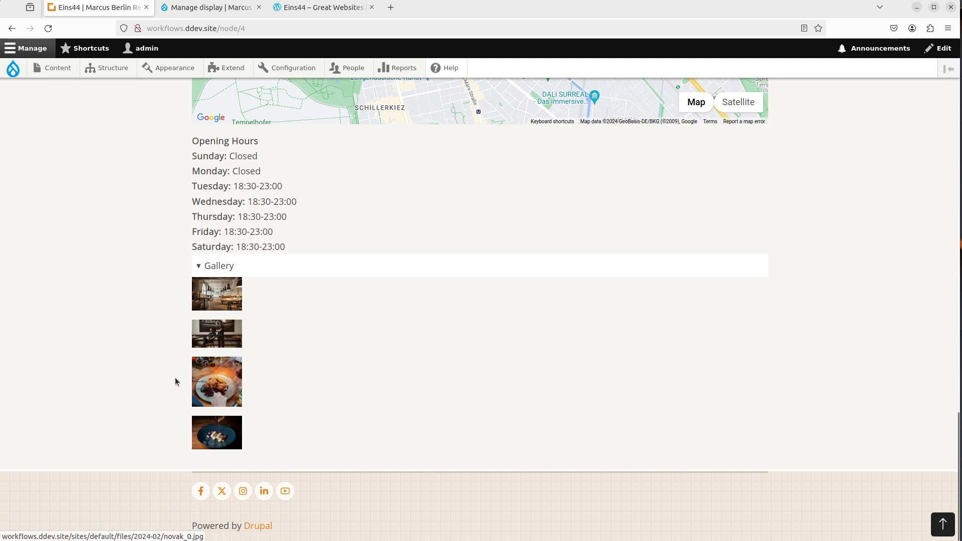
{"action": "left_click", "coordinate": [221, 296]}
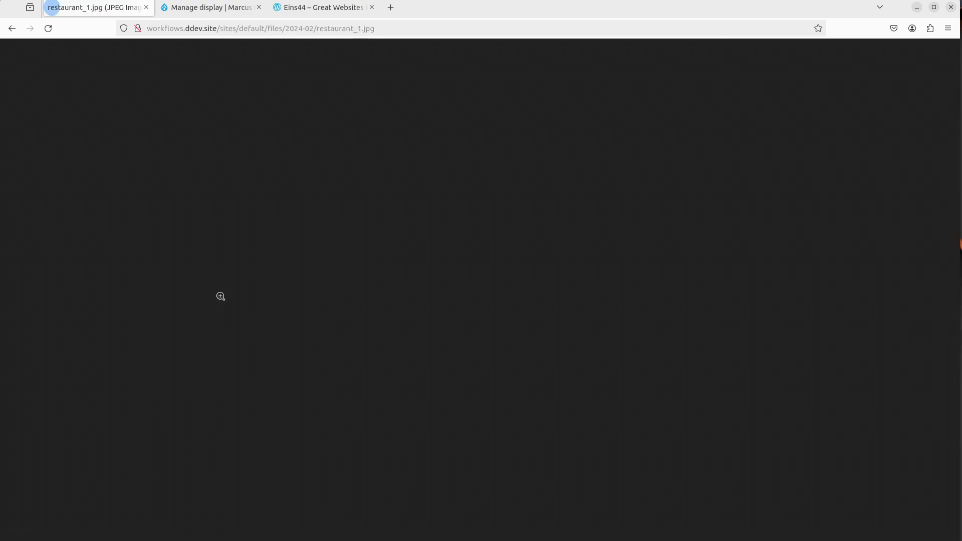
{"action": "key", "text": "alt+Left"}
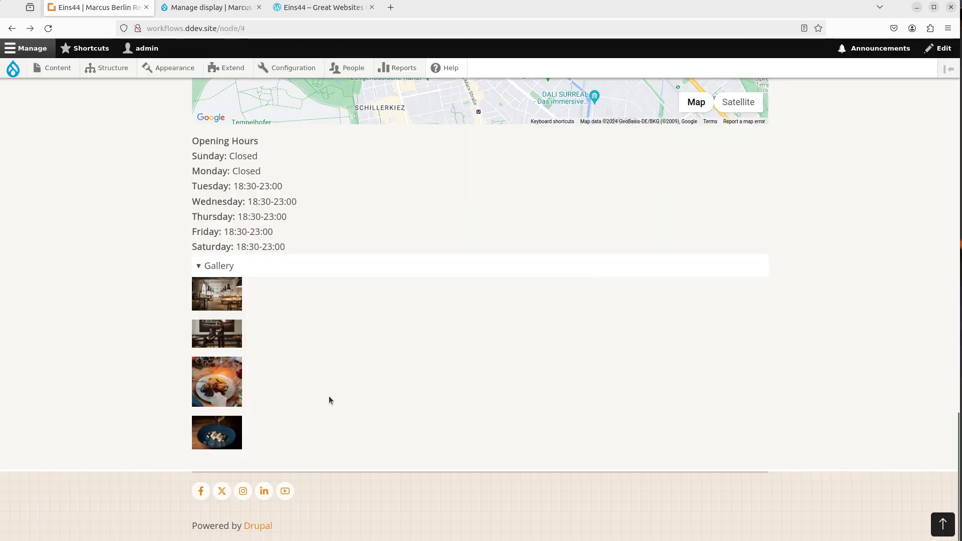
Look over the Eins44 review page again, from the header image to the ratings chart and dish reviews.
{"action": "scroll", "coordinate": [329, 396], "scroll_direction": "up", "scroll_amount": 15}
{"action": "scroll", "coordinate": [140, 221], "scroll_direction": "up", "scroll_amount": 3}
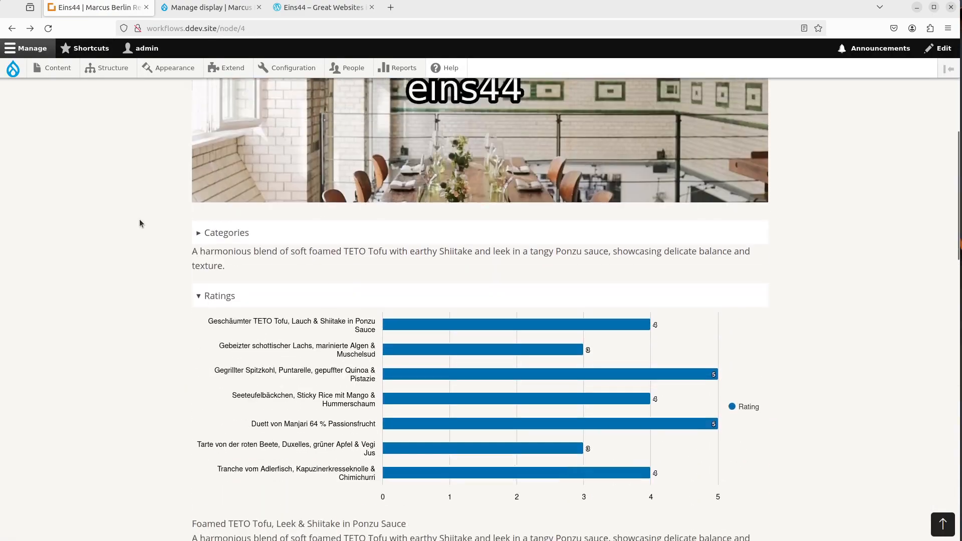
{"action": "scroll", "coordinate": [139, 223], "scroll_direction": "down", "scroll_amount": 3}
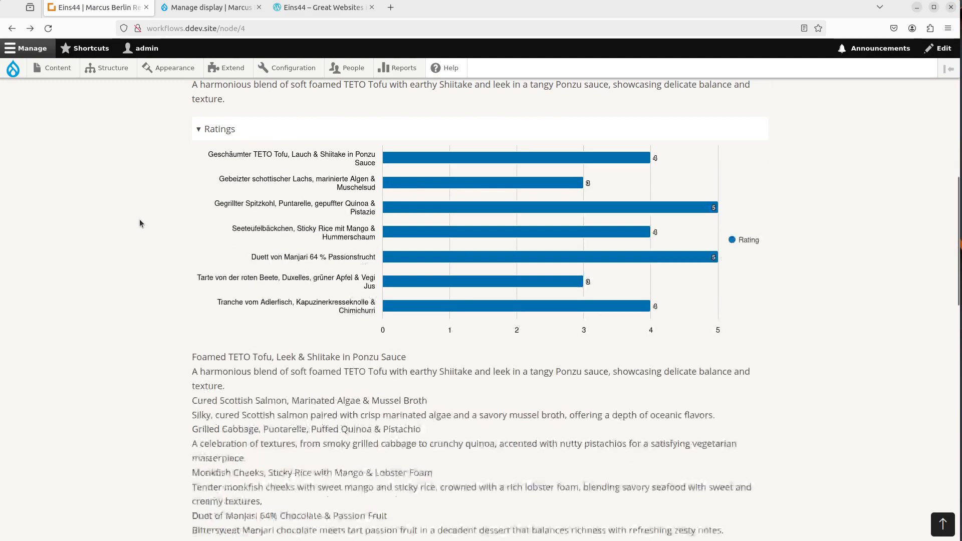
{"action": "scroll", "coordinate": [139, 223], "scroll_direction": "up", "scroll_amount": 8}
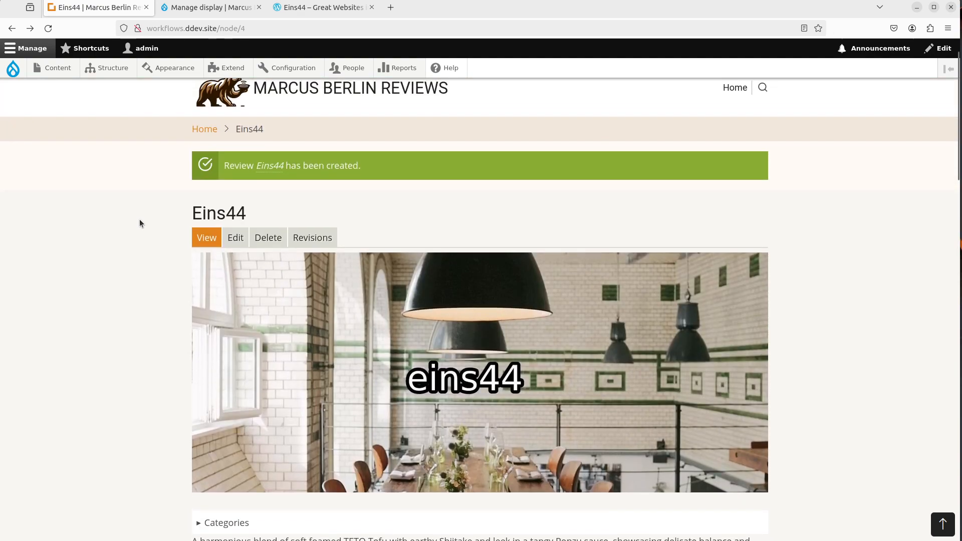
{"action": "scroll", "coordinate": [139, 219], "scroll_direction": "down", "scroll_amount": 3}
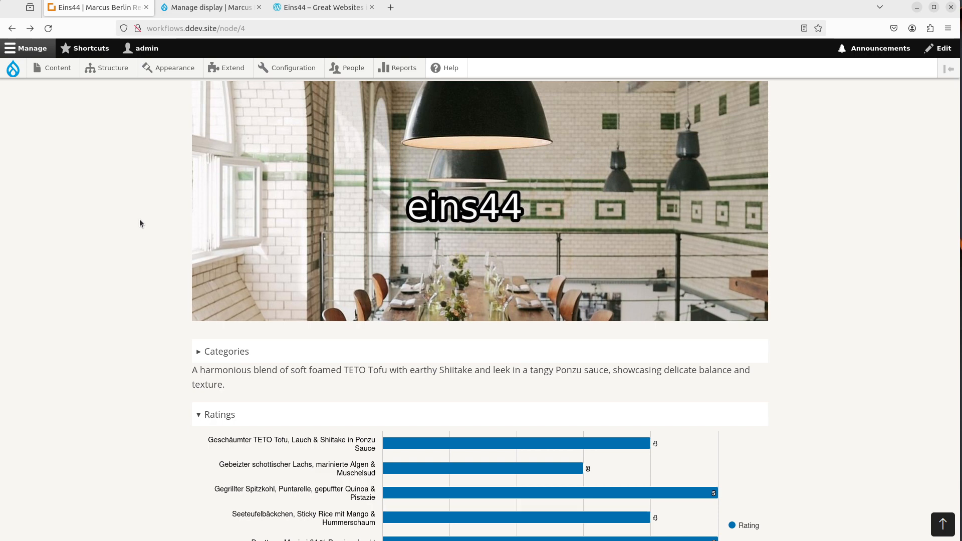
{"action": "scroll", "coordinate": [140, 224], "scroll_direction": "up", "scroll_amount": 4}
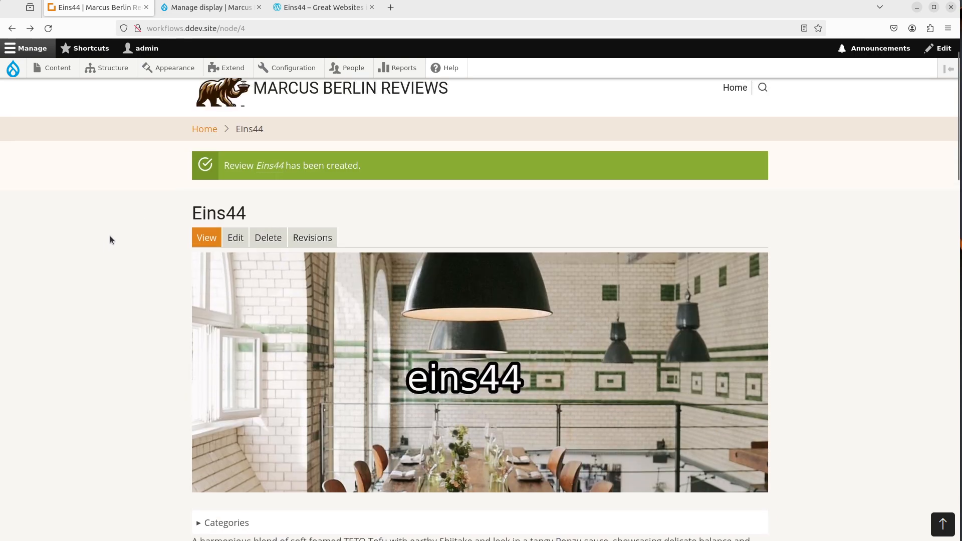
Open the Eins44 review for editing and examine the generated Summary, Text Review and Menu texts.
{"action": "left_click", "coordinate": [236, 238]}
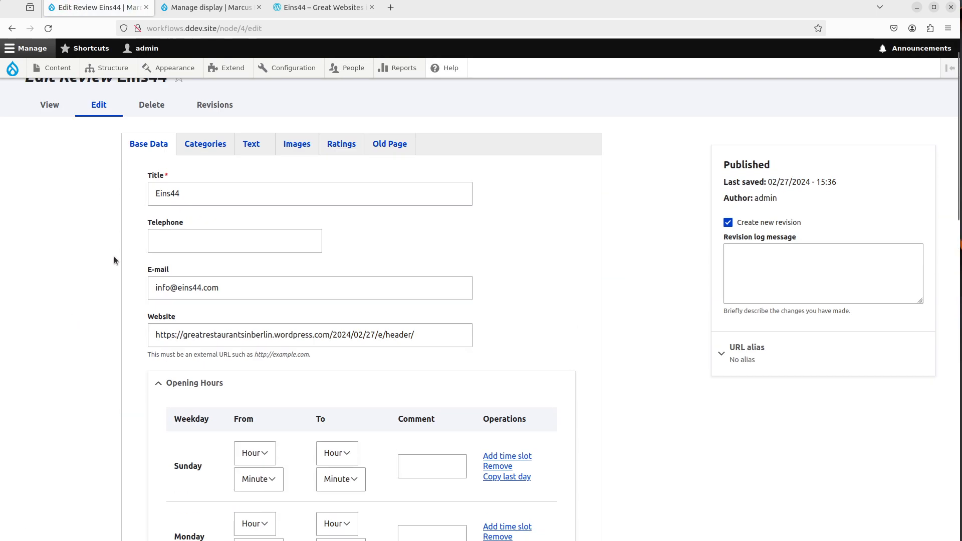
{"action": "left_click", "coordinate": [251, 179]}
{"action": "scroll", "coordinate": [69, 355], "scroll_direction": "down", "scroll_amount": 2}
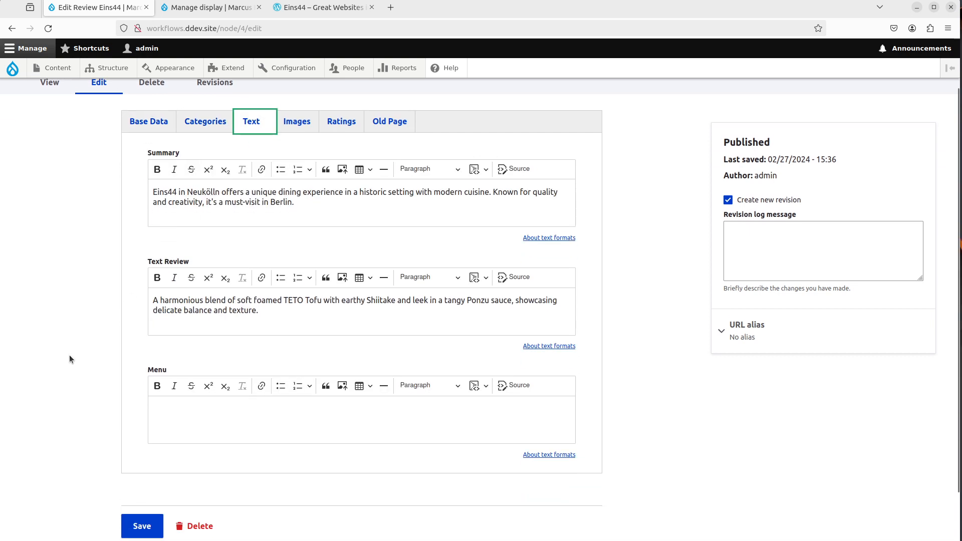
{"action": "scroll", "coordinate": [69, 354], "scroll_direction": "up", "scroll_amount": 2}
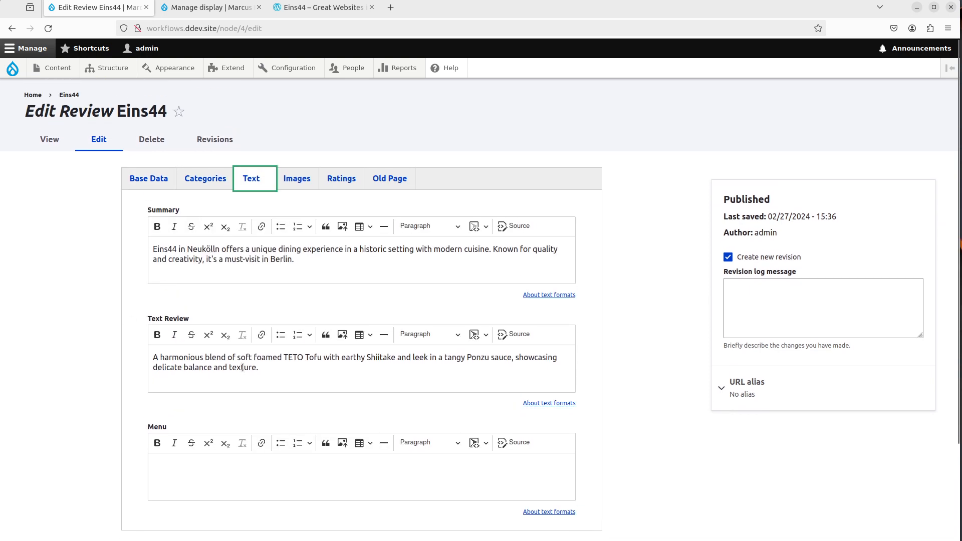
{"action": "left_click_drag", "start_coordinate": [275, 365], "coordinate": [150, 357]}
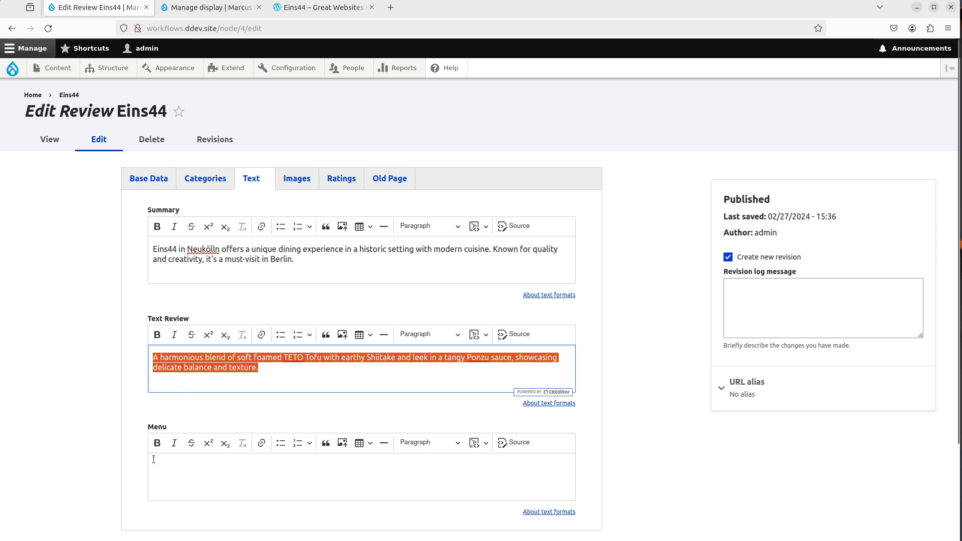
{"action": "scroll", "coordinate": [112, 459], "scroll_direction": "down", "scroll_amount": 2}
{"action": "scroll", "coordinate": [112, 458], "scroll_direction": "up", "scroll_amount": 2}
{"action": "left_click_drag", "start_coordinate": [278, 249], "coordinate": [275, 260]}
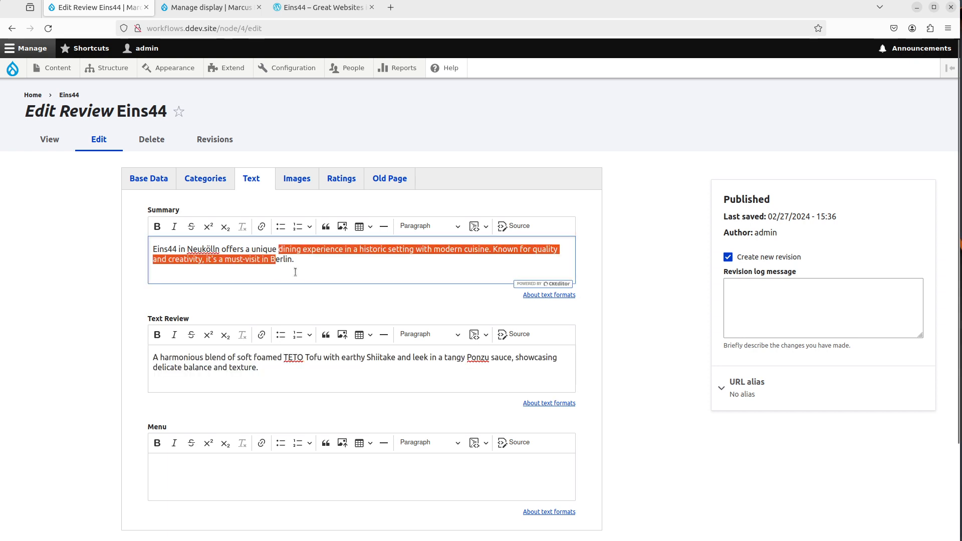
{"action": "left_click", "coordinate": [296, 273]}
Inspect the header and gallery images and the individual dish ratings in the Eins44 edit form.
{"action": "left_click", "coordinate": [298, 175]}
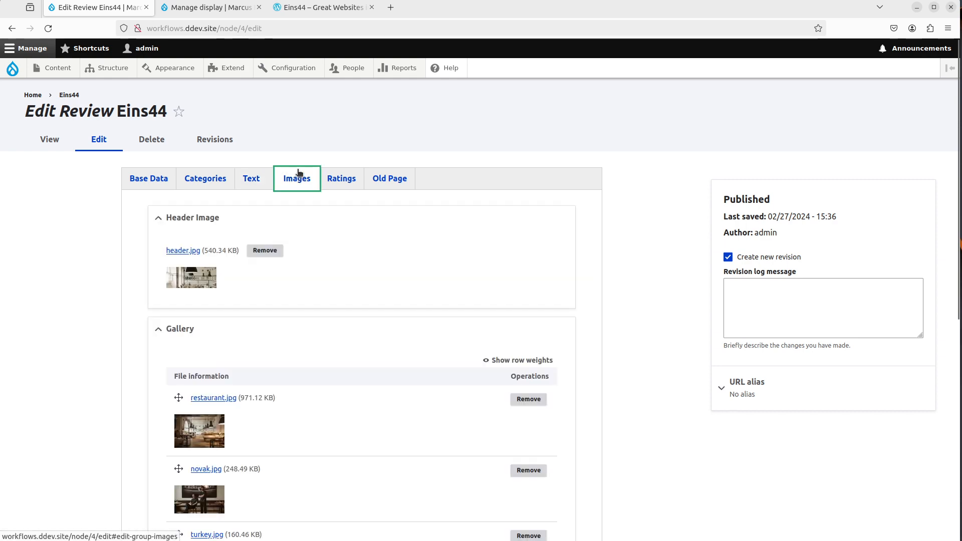
{"action": "left_click", "coordinate": [340, 177]}
{"action": "scroll", "coordinate": [68, 332], "scroll_direction": "down", "scroll_amount": 3}
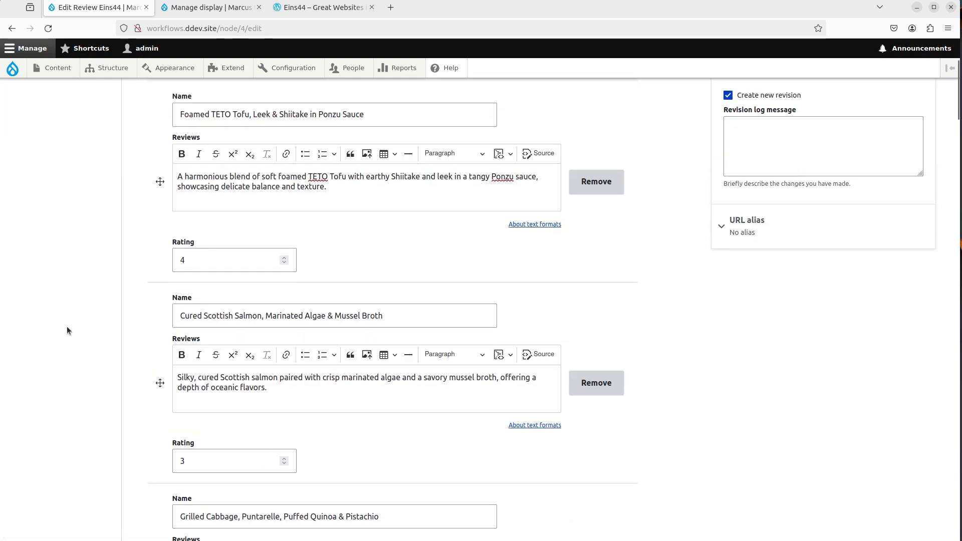
{"action": "scroll", "coordinate": [151, 351], "scroll_direction": "up", "scroll_amount": 3}
{"action": "scroll", "coordinate": [120, 360], "scroll_direction": "up", "scroll_amount": 1}
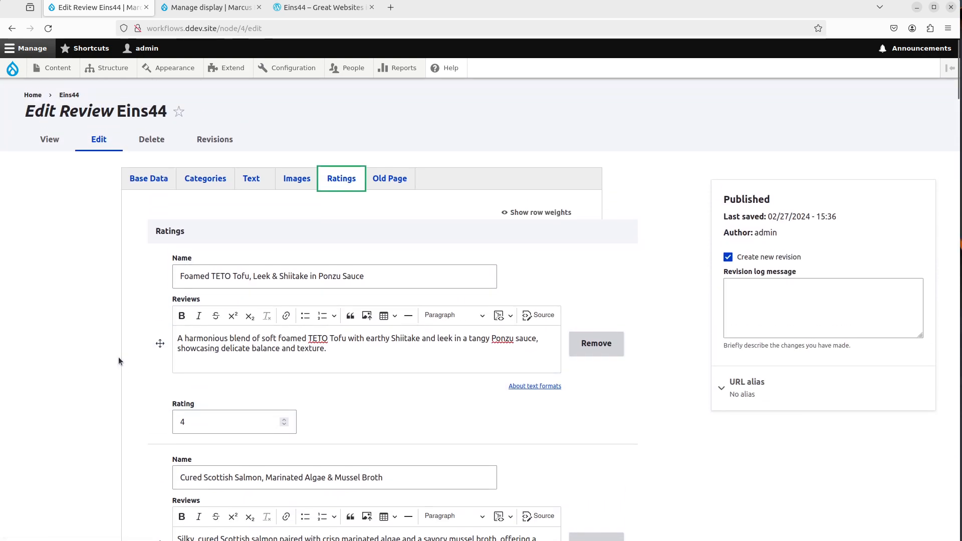
Examine the Old Page link and imported HTML of the Eins44 review, and the contact fields in its Base Data.
{"action": "left_click", "coordinate": [379, 182]}
{"action": "scroll", "coordinate": [226, 351], "scroll_direction": "down", "scroll_amount": 2}
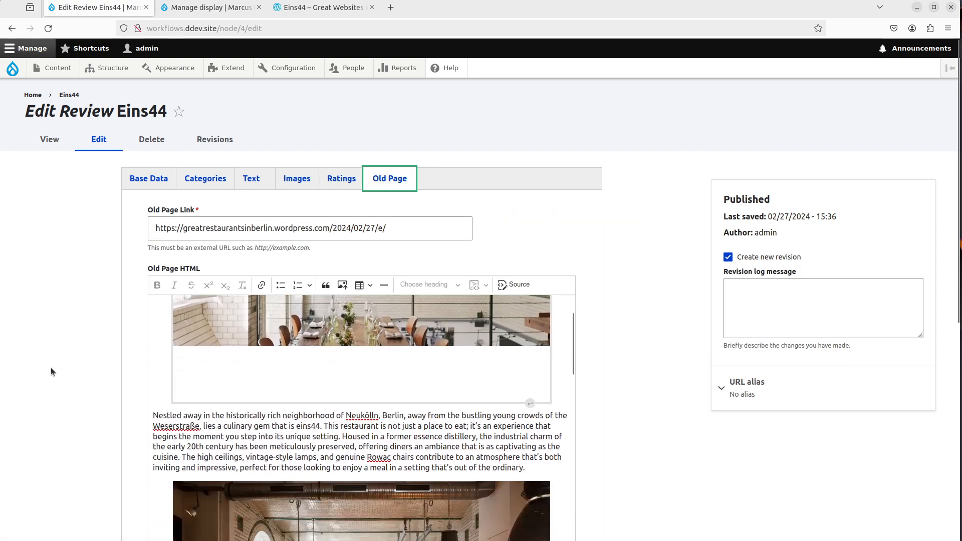
{"action": "scroll", "coordinate": [52, 372], "scroll_direction": "down", "scroll_amount": 5}
{"action": "scroll", "coordinate": [60, 359], "scroll_direction": "up", "scroll_amount": 5}
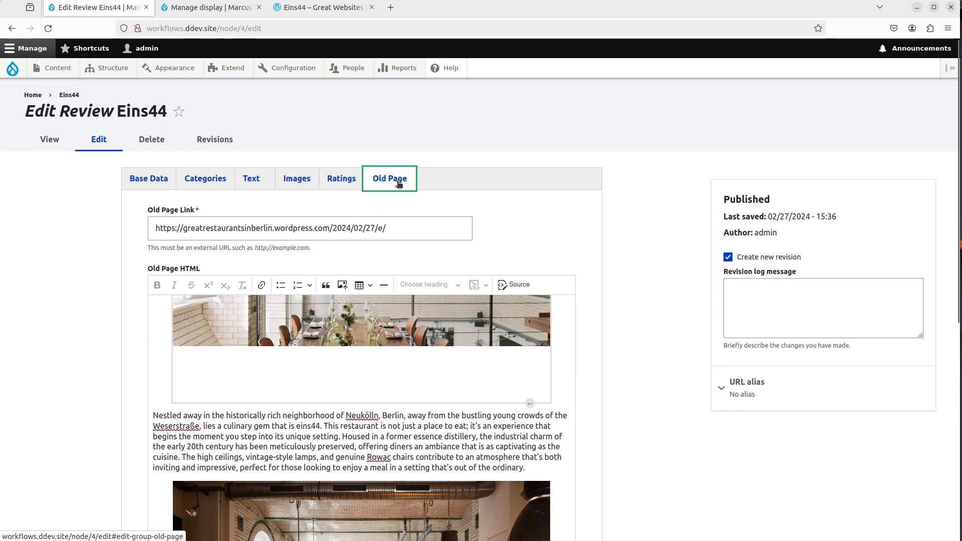
{"action": "left_click", "coordinate": [160, 188]}
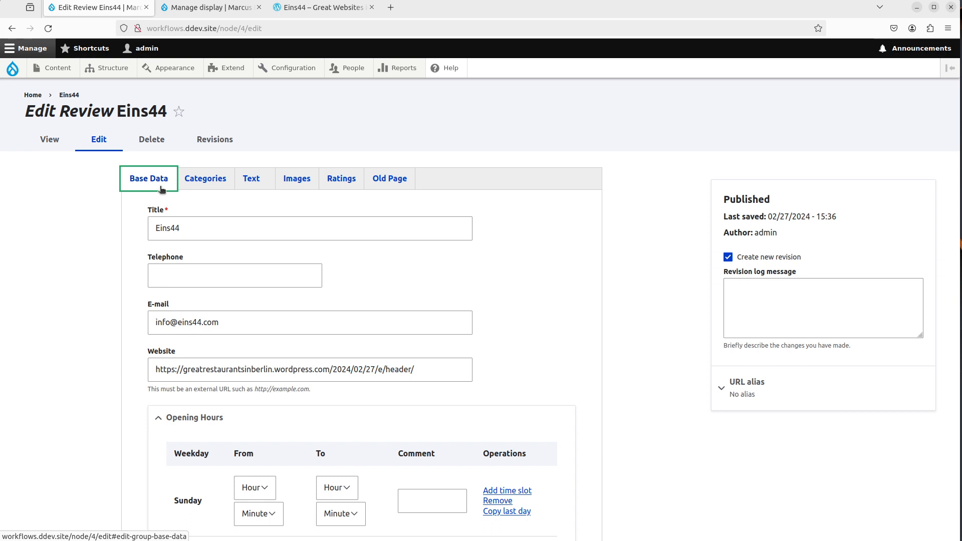
{"action": "left_click", "coordinate": [161, 277]}
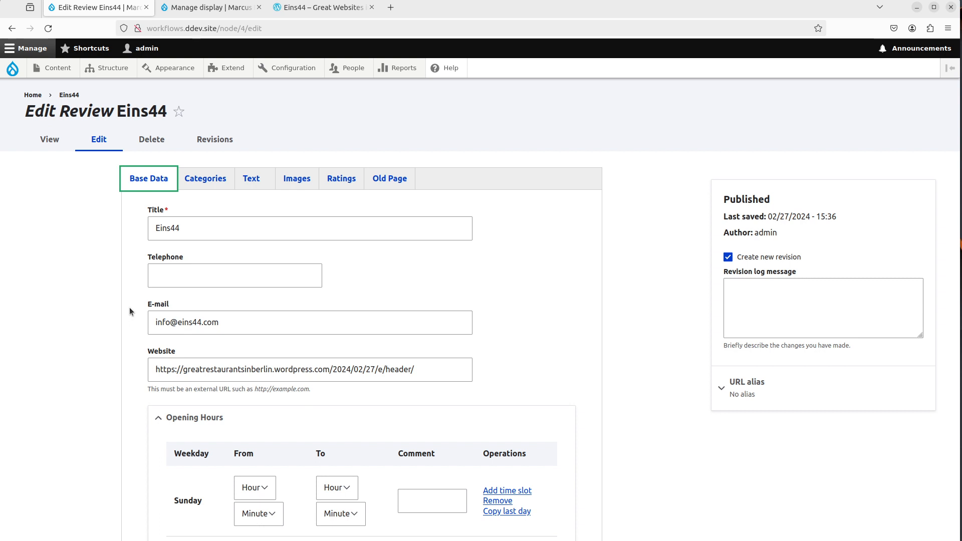
Open the Telephone field's settings in the Review content type and go to its AI Interpolator prompt.
{"action": "left_click", "coordinate": [200, 7]}
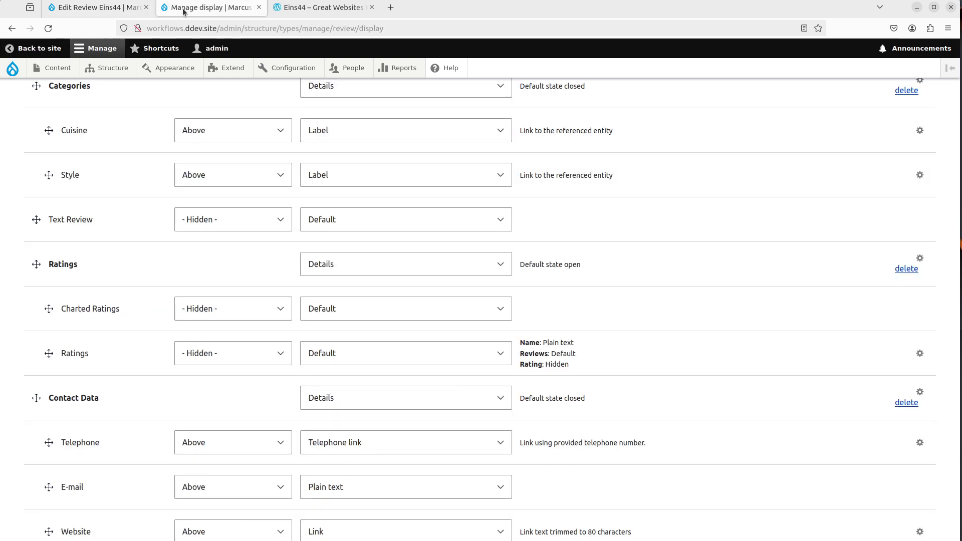
{"action": "scroll", "coordinate": [432, 350], "scroll_direction": "up", "scroll_amount": 6}
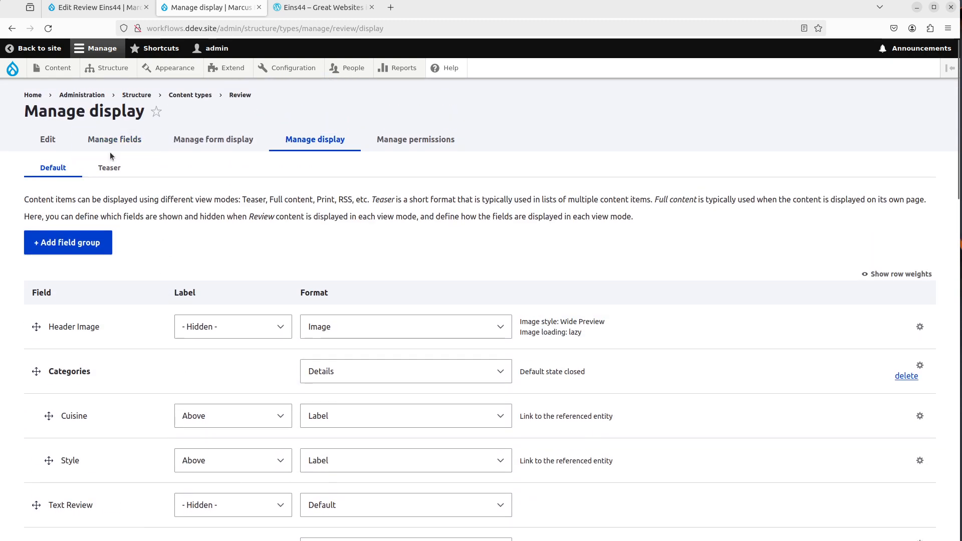
{"action": "left_click", "coordinate": [115, 144]}
{"action": "scroll", "coordinate": [477, 301], "scroll_direction": "down", "scroll_amount": 6}
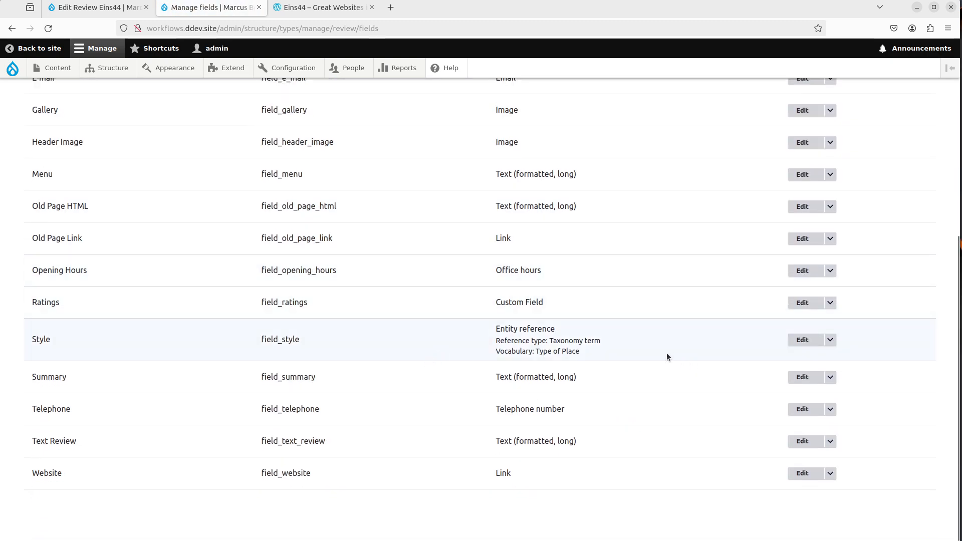
{"action": "scroll", "coordinate": [659, 389], "scroll_direction": "up", "scroll_amount": 2}
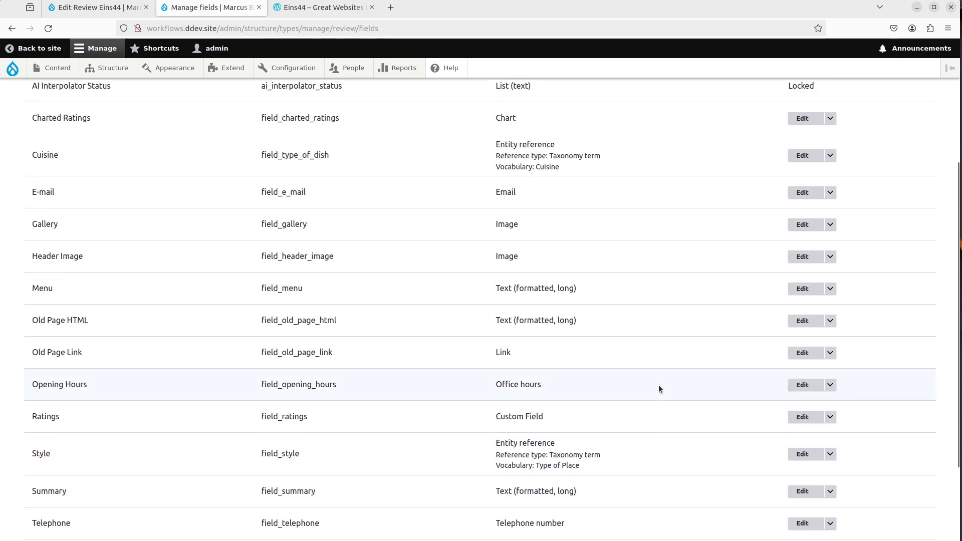
{"action": "scroll", "coordinate": [659, 385], "scroll_direction": "up", "scroll_amount": 1}
{"action": "scroll", "coordinate": [660, 391], "scroll_direction": "down", "scroll_amount": 3}
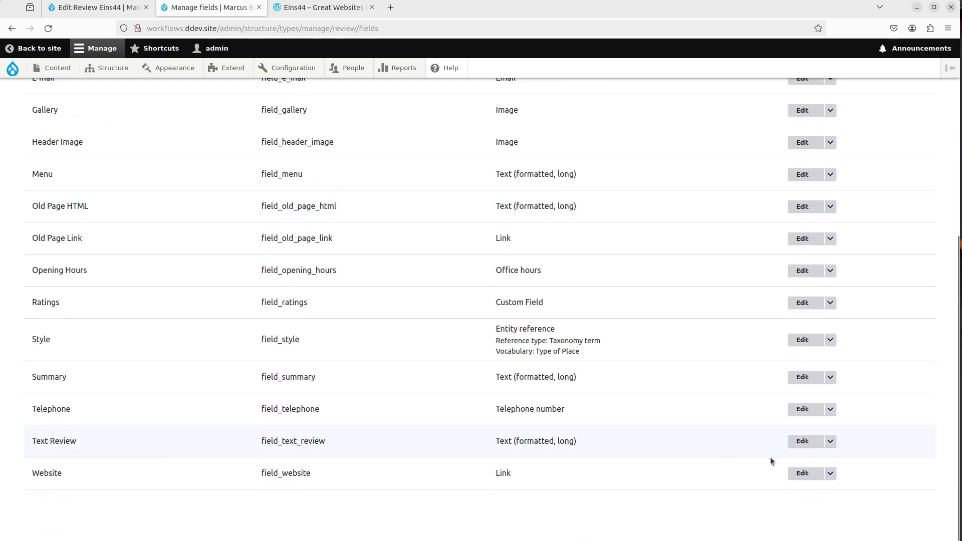
{"action": "left_click", "coordinate": [802, 409]}
{"action": "scroll", "coordinate": [445, 355], "scroll_direction": "down", "scroll_amount": 2}
{"action": "scroll", "coordinate": [446, 356], "scroll_direction": "down", "scroll_amount": 6}
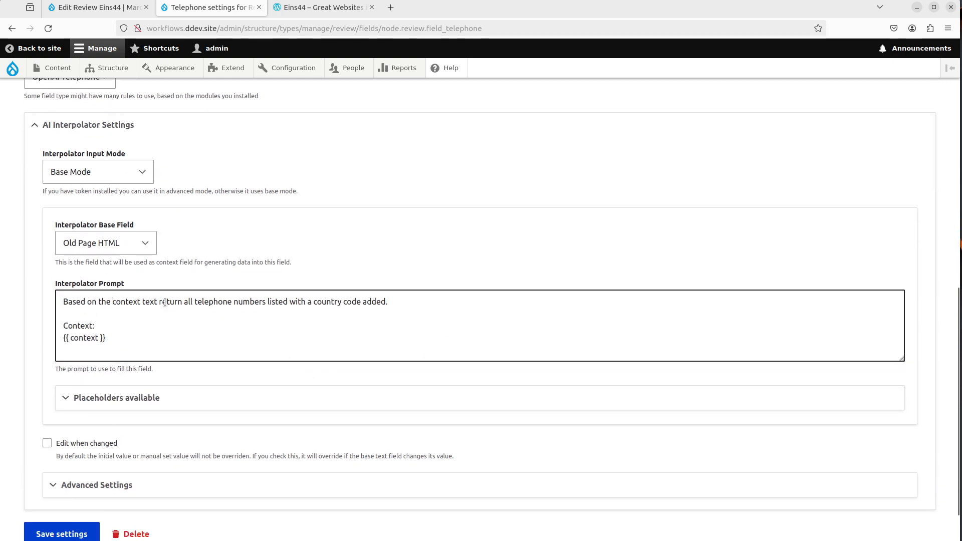
Change the prompt's request to "fin all potential telephone numbers and return them with the country code added with a plus sign" and save the settings.
{"action": "double_click", "coordinate": [155, 303]}
{"action": "key", "text": "Right"}
{"action": "type", "text": "fin"}
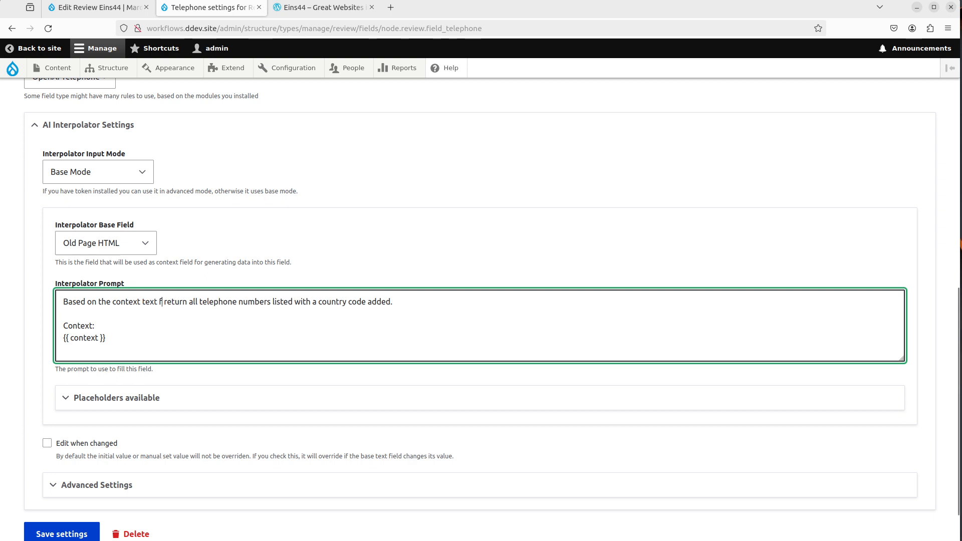
{"action": "type", "text": " all potenti"}
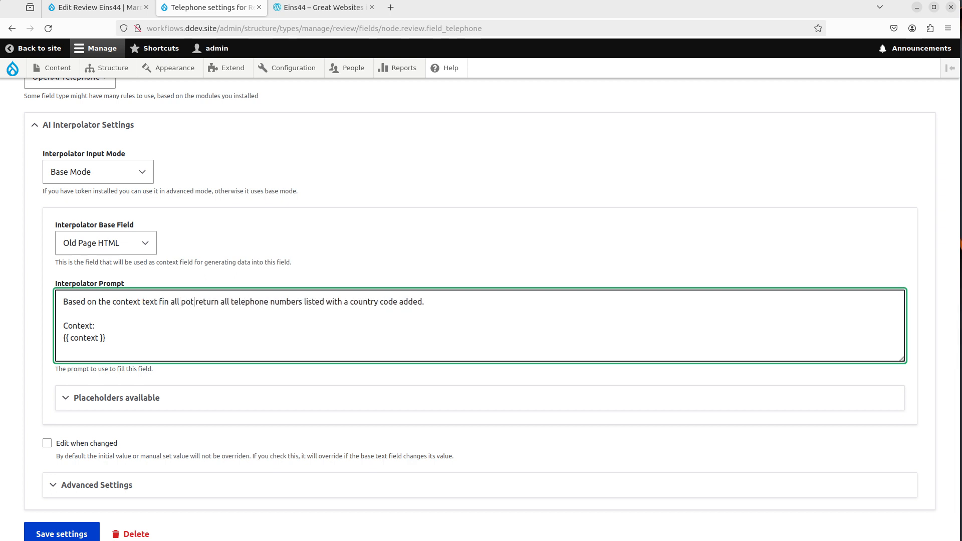
{"action": "type", "text": "al telephon"}
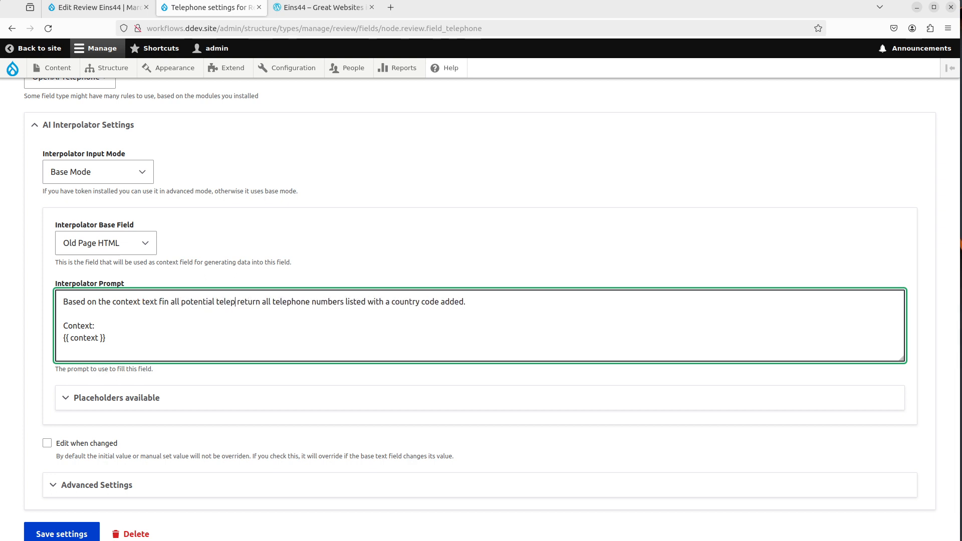
{"action": "type", "text": "e numbers"}
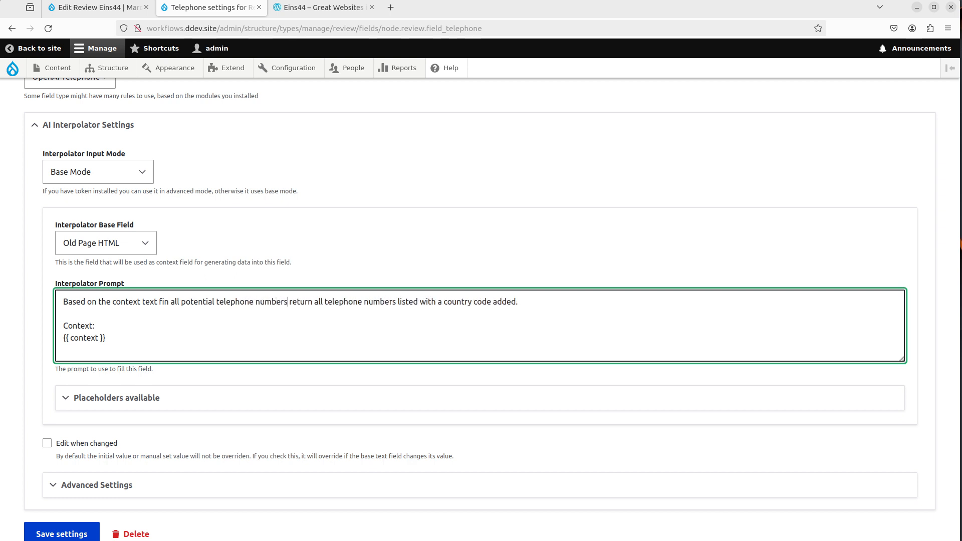
{"action": "key", "text": "shift+End"}
{"action": "type", "text": "and return the"}
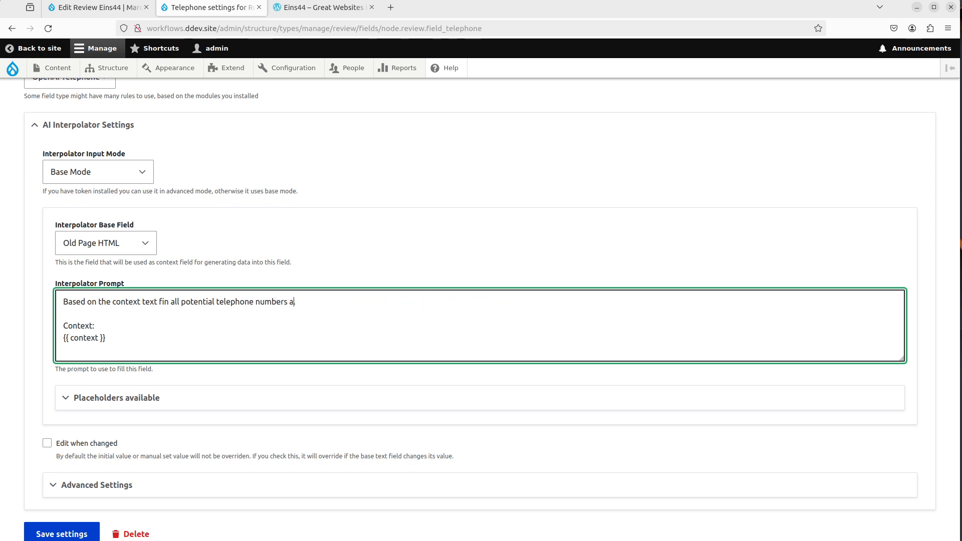
{"action": "type", "text": "m with the count"}
{"action": "type", "text": "ry code added"}
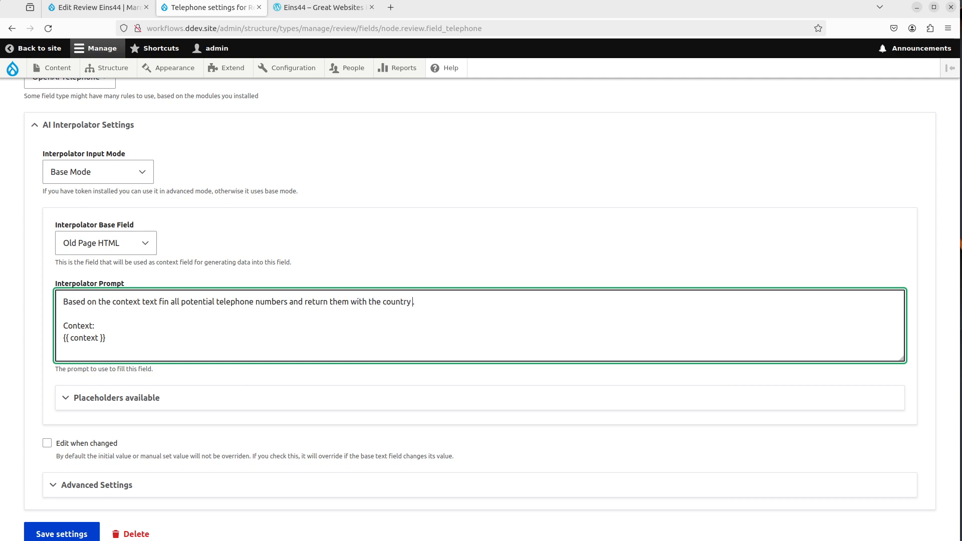
{"action": "type", "text": " with a plus sign"}
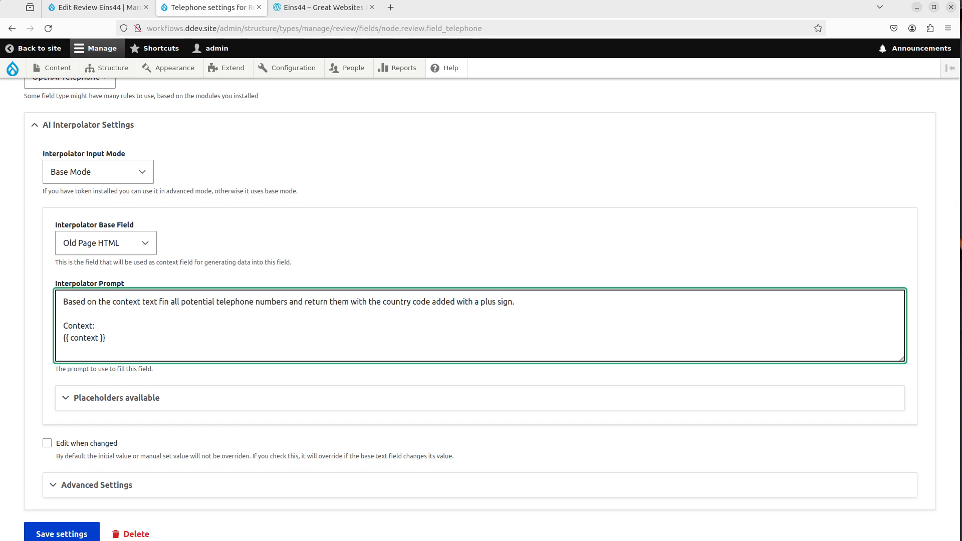
{"action": "scroll", "coordinate": [152, 366], "scroll_direction": "down", "scroll_amount": 2}
{"action": "left_click", "coordinate": [54, 489]}
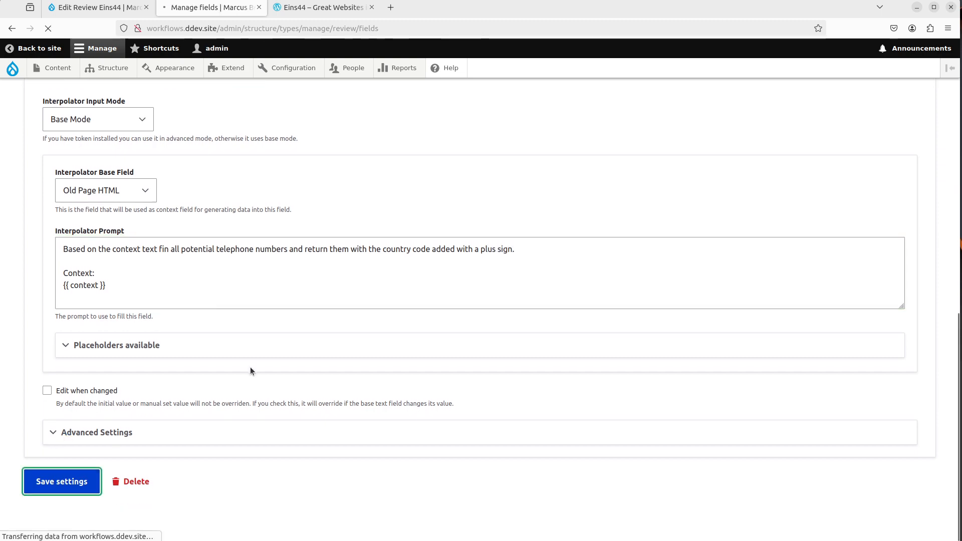
Go back to the Eins44 edit form and save the review again to regenerate its empty Telephone field.
{"action": "key", "text": "ctrl+Page_Up"}
{"action": "key", "text": "ctrl+Page_Down"}
{"action": "key", "text": "ctrl+Page_Up"}
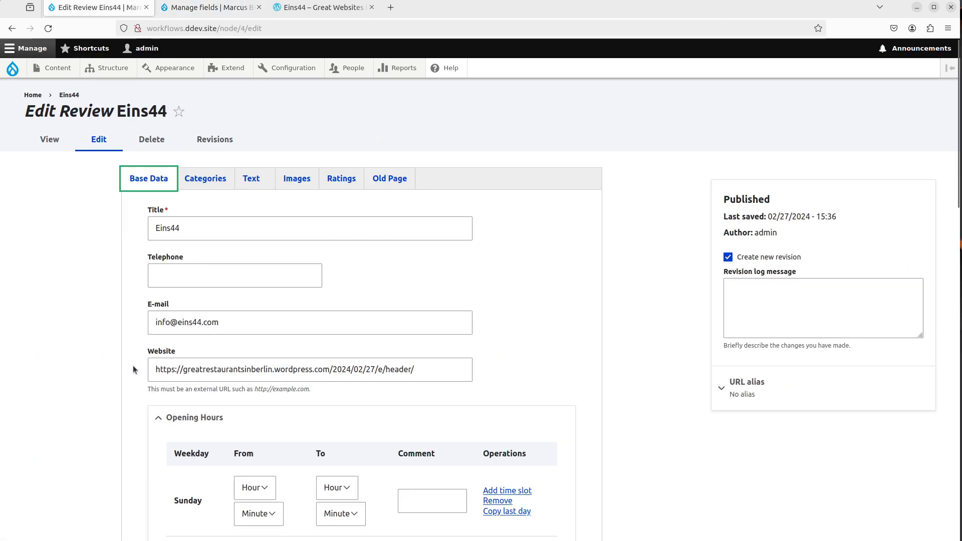
{"action": "scroll", "coordinate": [133, 369], "scroll_direction": "down", "scroll_amount": 4}
{"action": "left_click", "coordinate": [208, 161]}
{"action": "scroll", "coordinate": [80, 308], "scroll_direction": "down", "scroll_amount": 10}
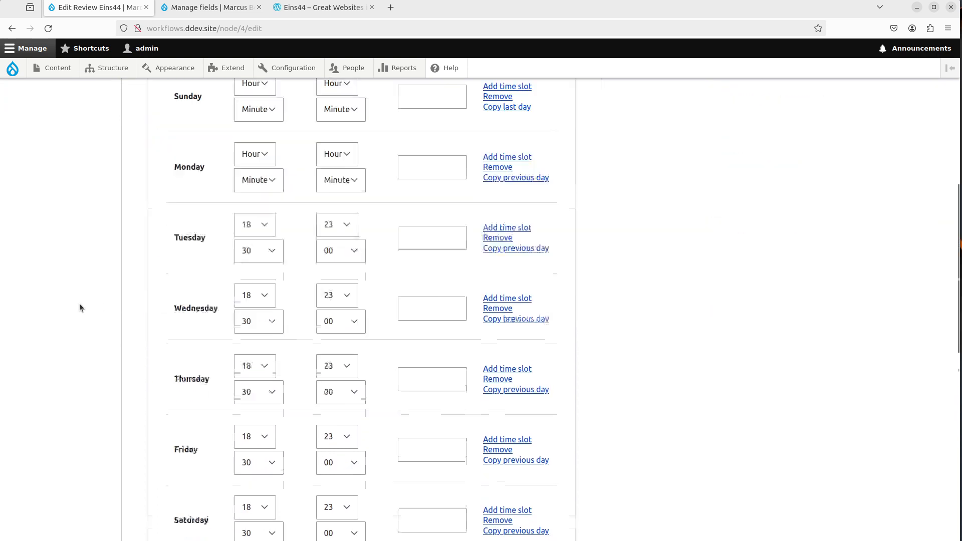
{"action": "scroll", "coordinate": [80, 308], "scroll_direction": "down", "scroll_amount": 10}
{"action": "left_click", "coordinate": [153, 468]}
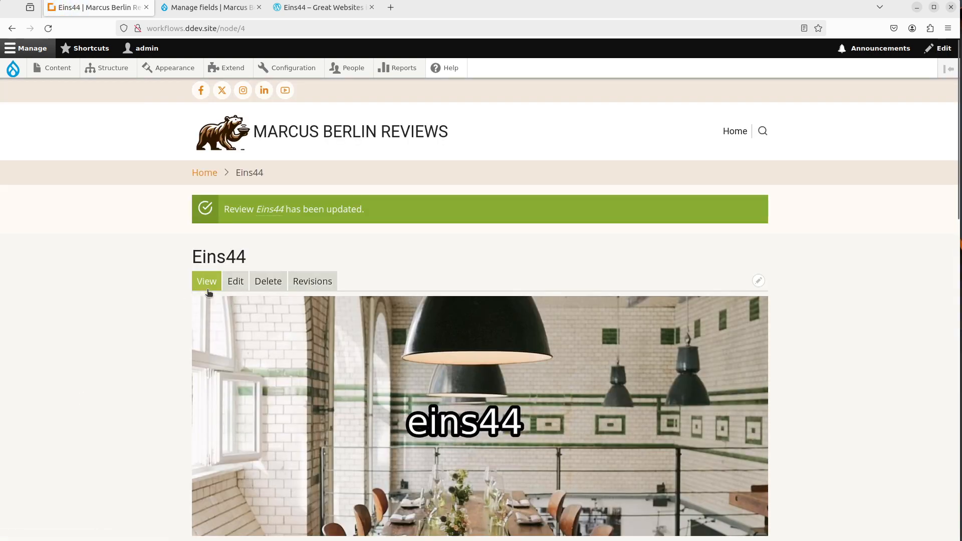
Reopen the Eins44 review for editing and check the generated Telephone value.
{"action": "left_click", "coordinate": [235, 282]}
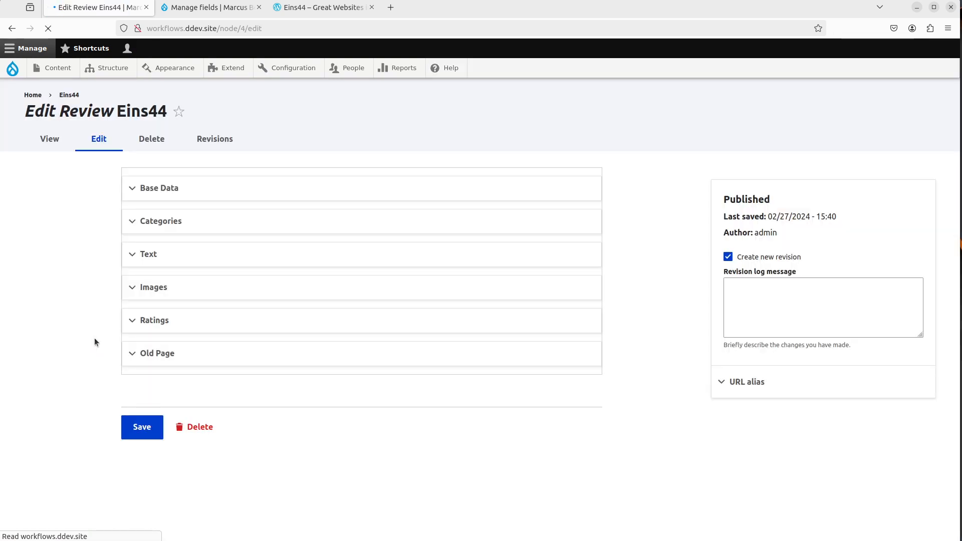
{"action": "scroll", "coordinate": [105, 305], "scroll_direction": "down", "scroll_amount": 3}
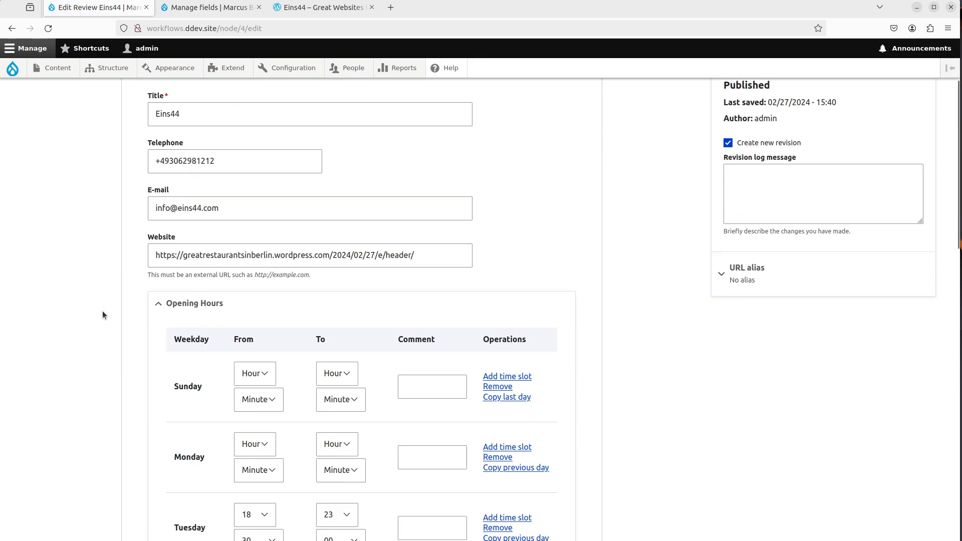
{"action": "double_click", "coordinate": [190, 160]}
Set the Telephone field's Interpolator Worker to Batch in its advanced settings and save the field.
{"action": "key", "text": "ctrl+Tab"}
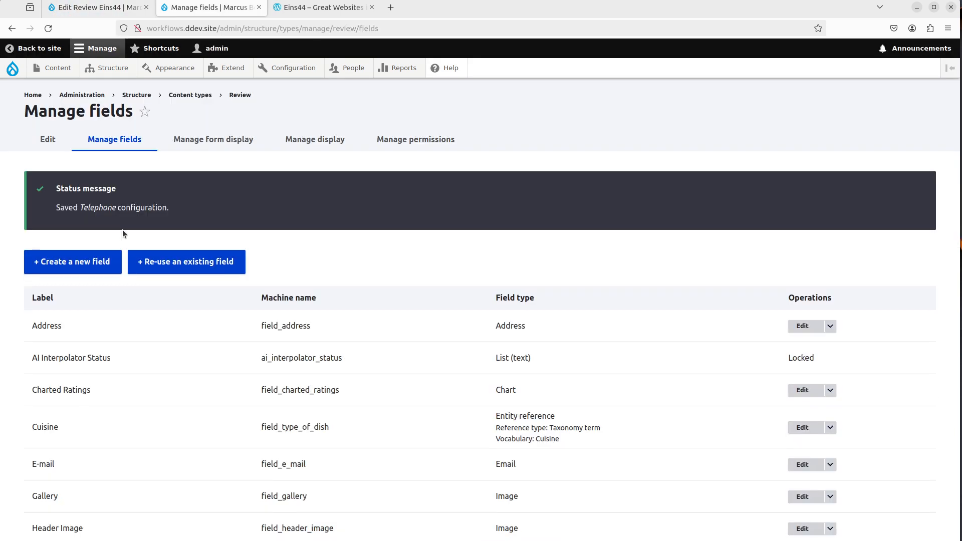
{"action": "key", "text": "alt+Left"}
{"action": "left_click", "coordinate": [210, 439]}
{"action": "scroll", "coordinate": [211, 439], "scroll_direction": "down", "scroll_amount": 3}
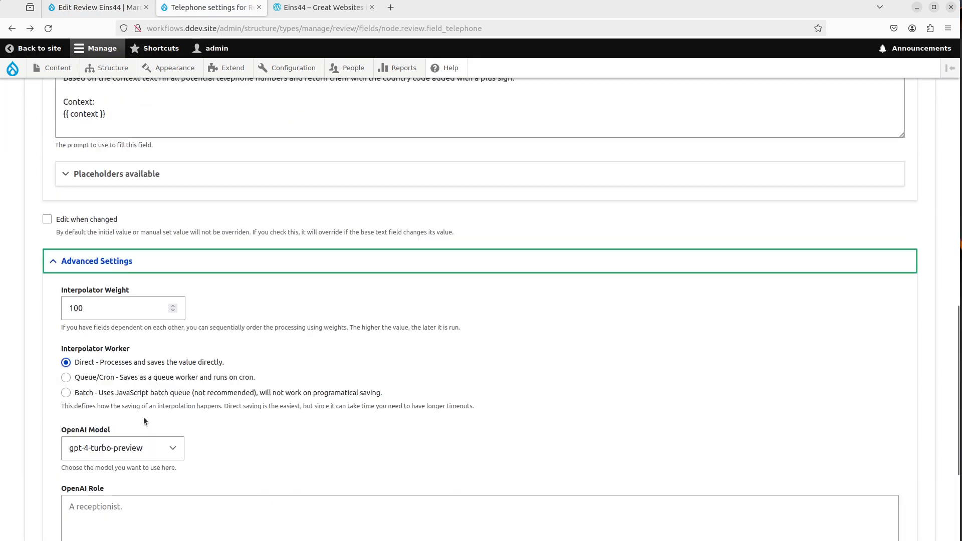
{"action": "left_click", "coordinate": [98, 396]}
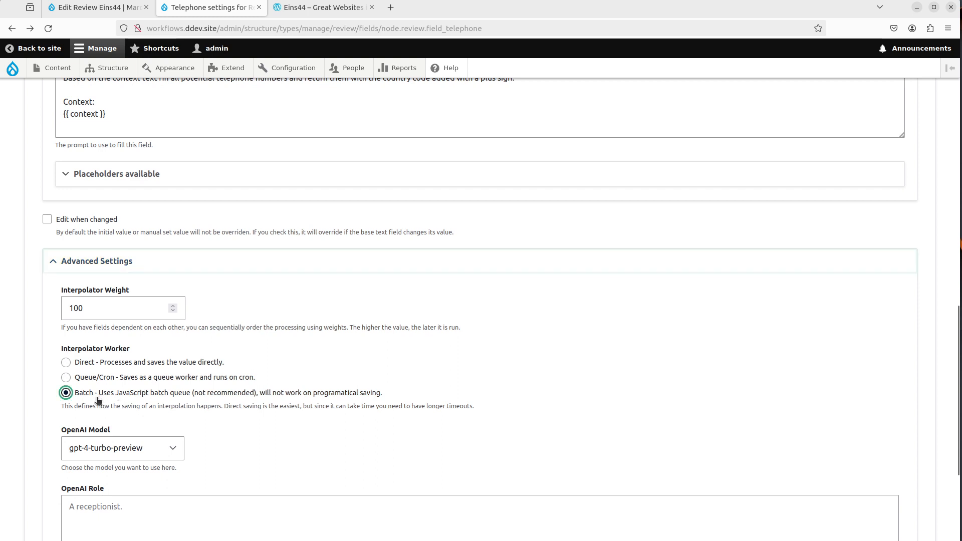
{"action": "left_click", "coordinate": [117, 366]}
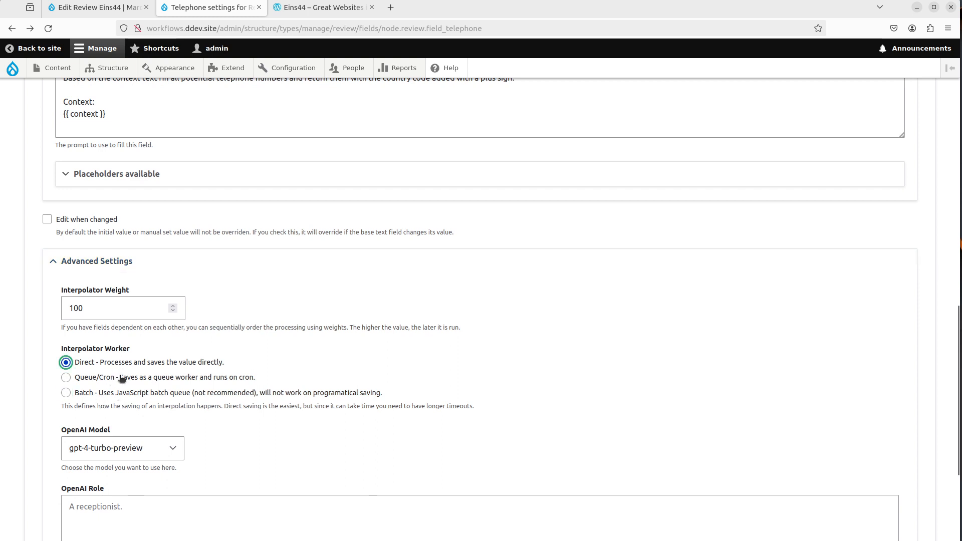
{"action": "left_click", "coordinate": [124, 397]}
{"action": "scroll", "coordinate": [166, 396], "scroll_direction": "down", "scroll_amount": 3}
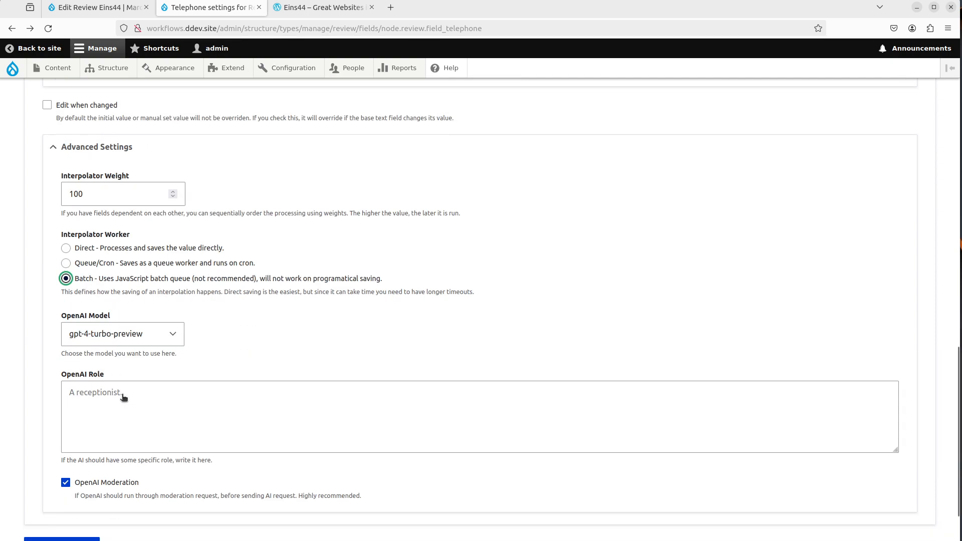
{"action": "left_click", "coordinate": [59, 486]}
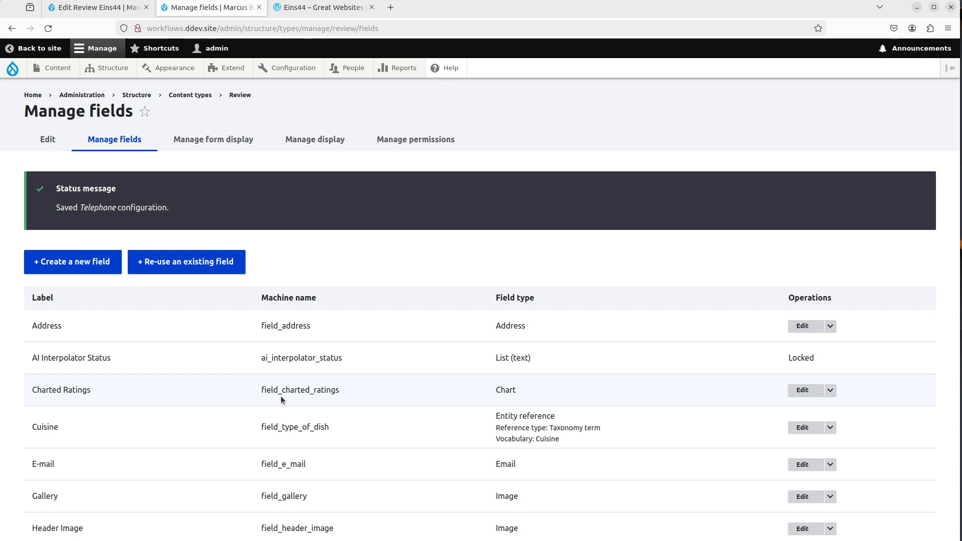
Return to the Eins44 edit form, look over its base data and view the published review.
{"action": "left_click", "coordinate": [98, 7]}
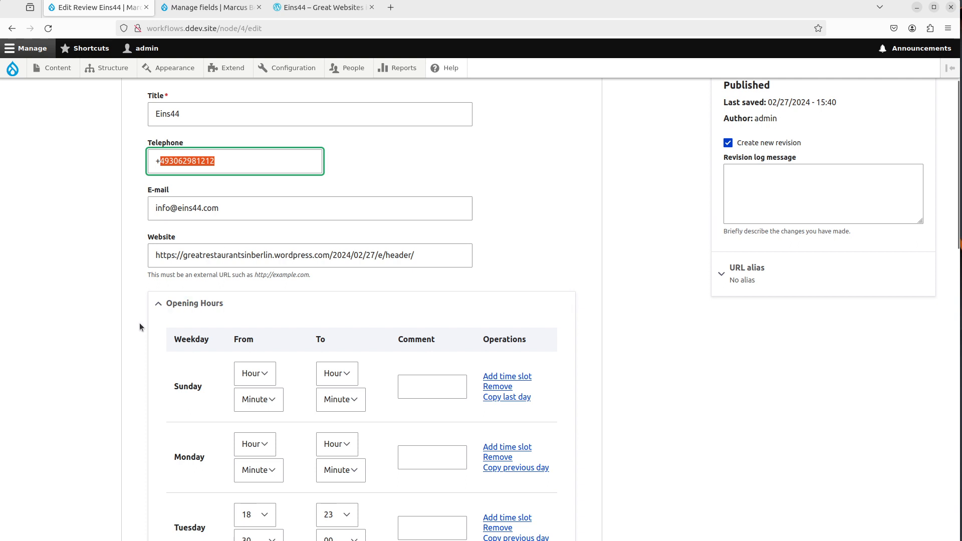
{"action": "scroll", "coordinate": [140, 326], "scroll_direction": "up", "scroll_amount": 3}
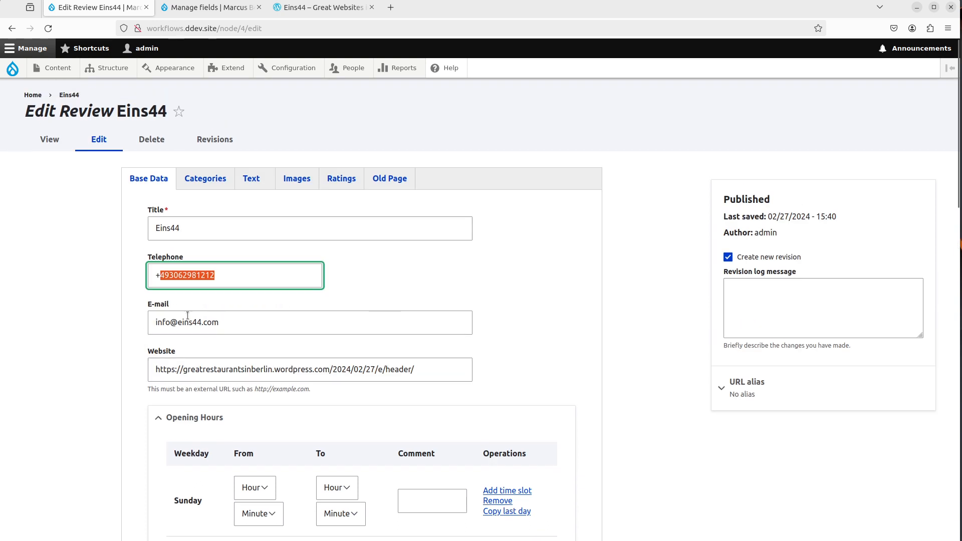
{"action": "left_click", "coordinate": [50, 140]}
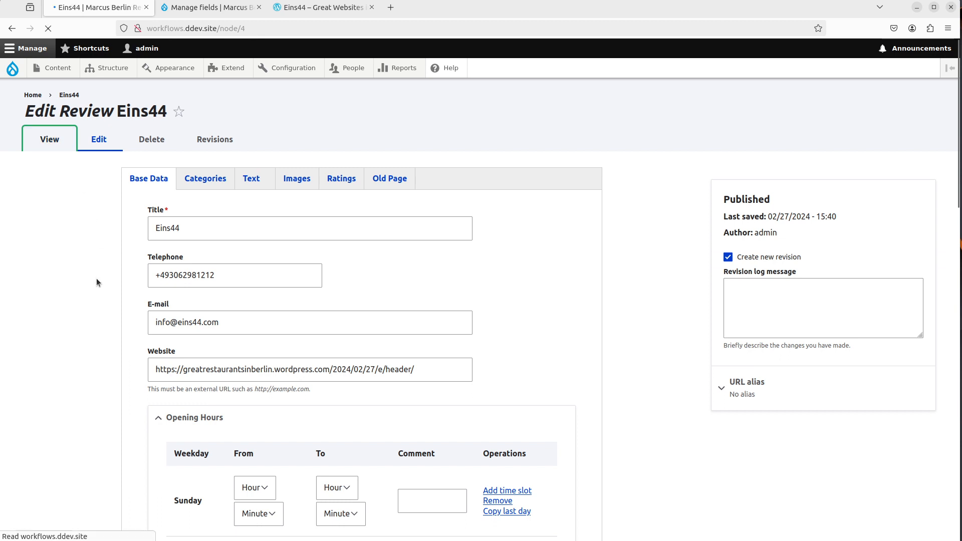